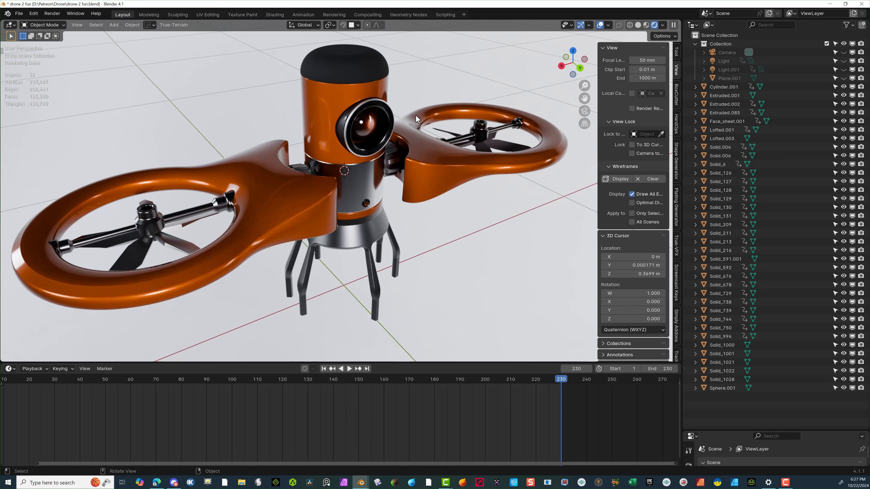
{"action": "middle_click_drag", "start_coordinate": [415, 114], "coordinate": [470, 184]}
{"action": "middle_click_drag", "start_coordinate": [421, 199], "coordinate": [425, 207]}
{"action": "scroll", "coordinate": [422, 210], "scroll_direction": "up", "scroll_amount": 5}
{"action": "scroll", "coordinate": [425, 220], "scroll_direction": "down", "scroll_amount": 3}
{"action": "scroll", "coordinate": [425, 219], "scroll_direction": "down", "scroll_amount": 6}
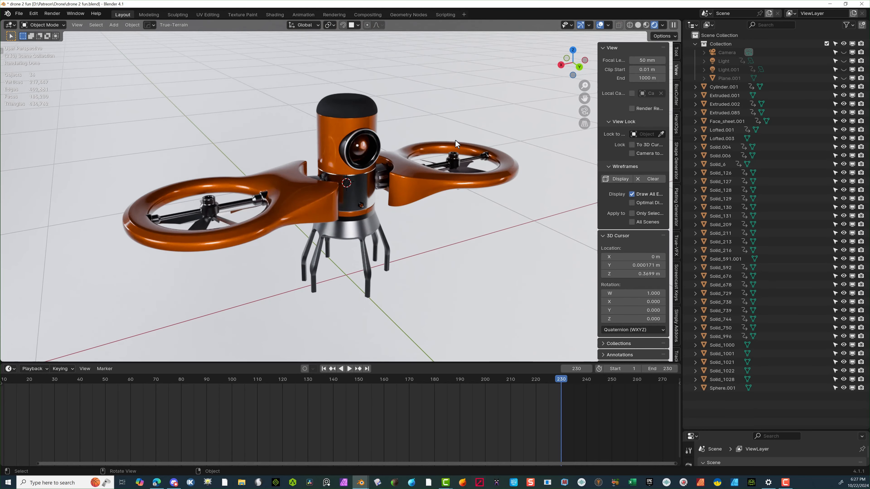
{"action": "middle_click_drag", "start_coordinate": [342, 155], "coordinate": [329, 182]}
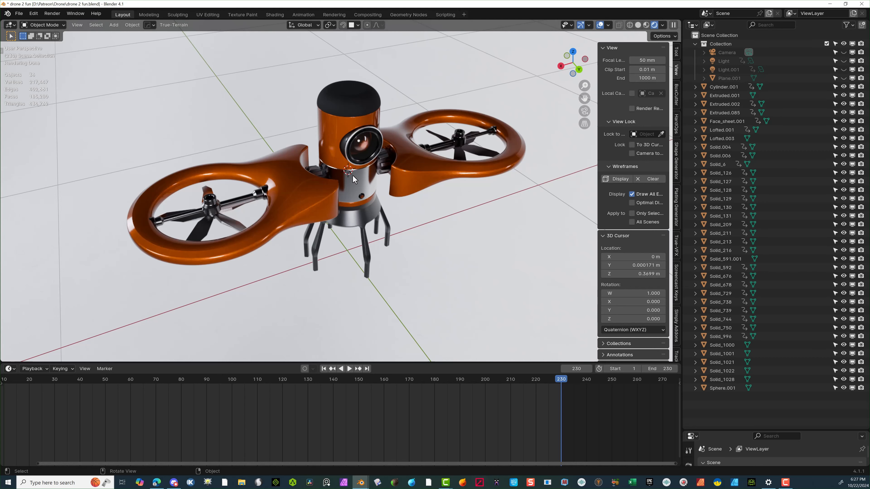
Step: Set the origin of the drone's dark central body cylinder to its center of mass (surface)
{"action": "left_click", "coordinate": [365, 182]}
{"action": "key", "text": "KP_Decimal"}
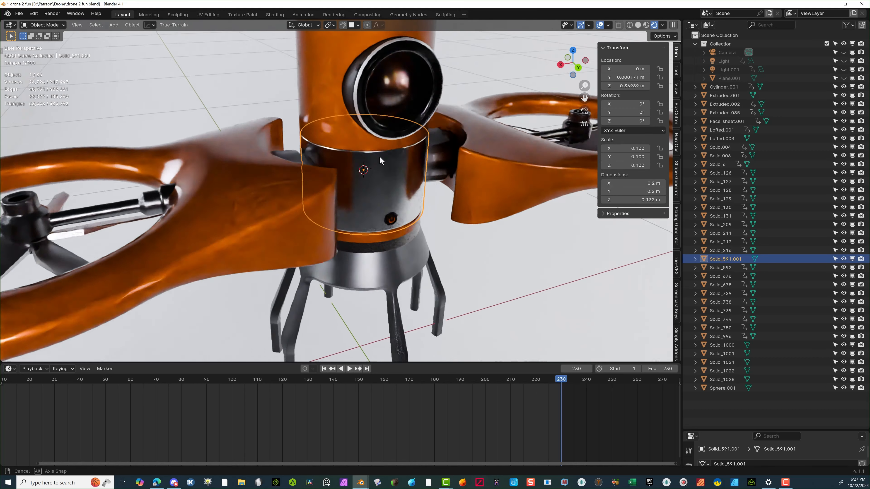
{"action": "scroll", "coordinate": [384, 174], "scroll_direction": "down", "scroll_amount": 8}
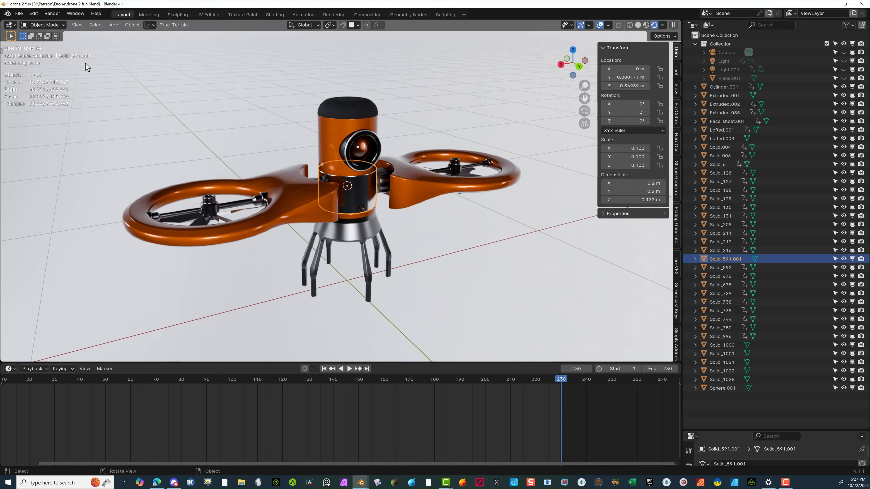
{"action": "left_click", "coordinate": [136, 26]}
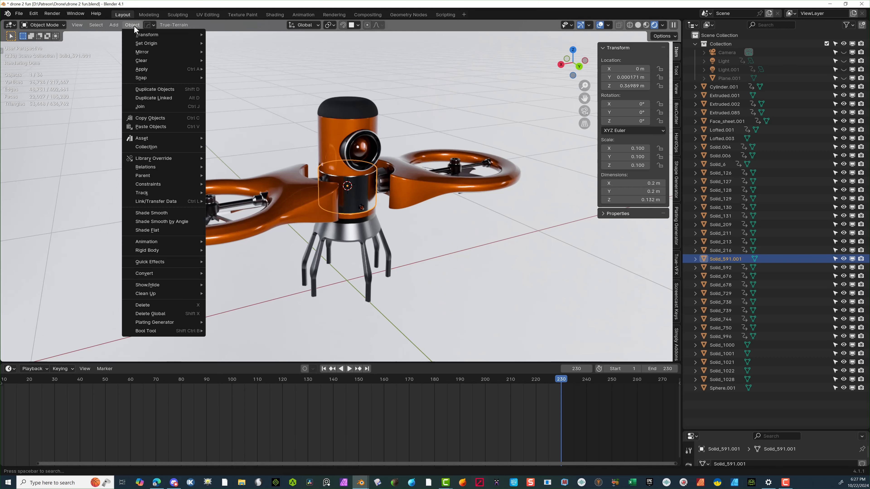
{"action": "mouse_move", "coordinate": [148, 36]}
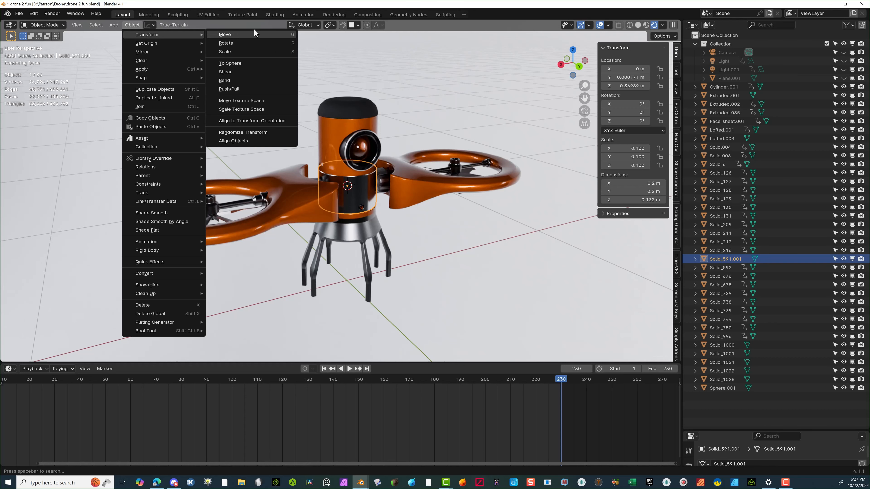
{"action": "mouse_move", "coordinate": [182, 45]}
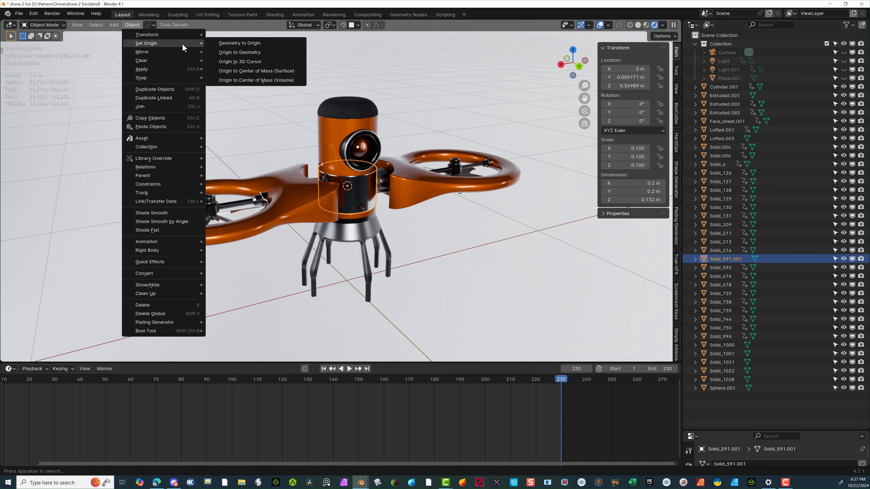
{"action": "left_click", "coordinate": [265, 70]}
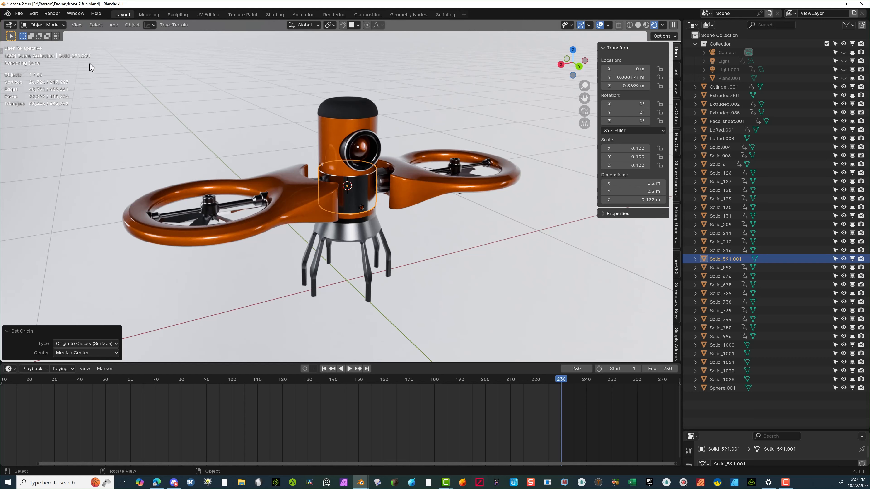
Step: Reveal the viewport tools and reset the 3D cursor to the world origin
{"action": "left_click_drag", "start_coordinate": [2, 51], "coordinate": [39, 58]}
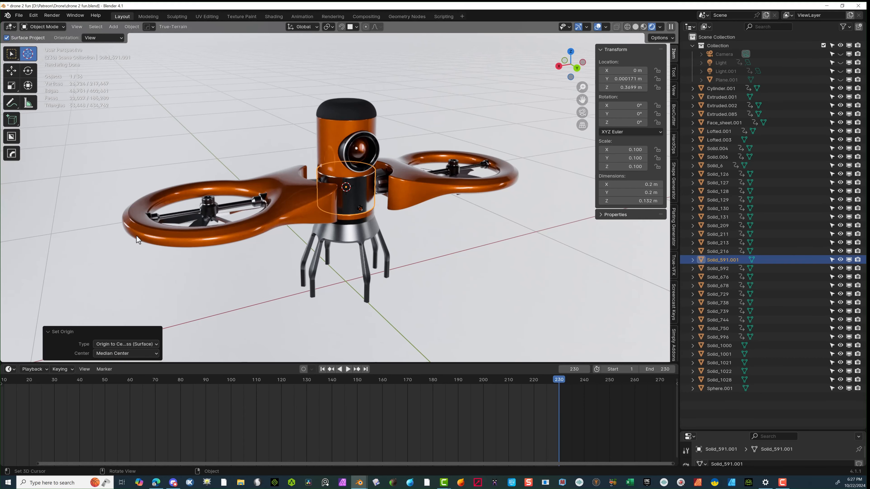
{"action": "key", "text": "shift+c"}
{"action": "scroll", "coordinate": [344, 234], "scroll_direction": "up", "scroll_amount": 5}
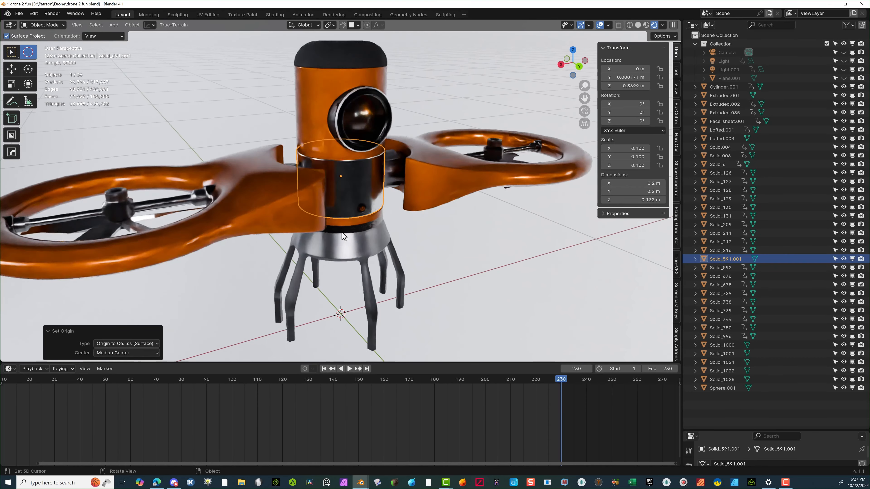
{"action": "scroll", "coordinate": [342, 233], "scroll_direction": "down", "scroll_amount": 3}
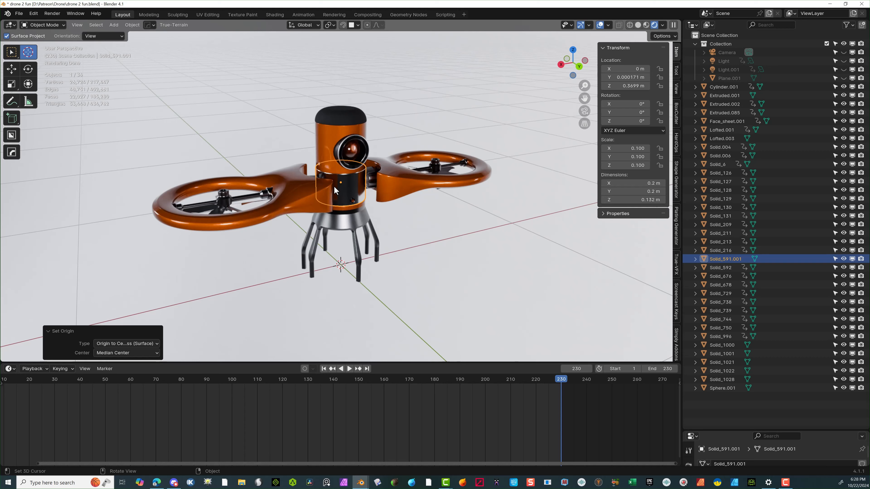
Step: Set the central cylinder's origin to its center of mass (surface) again and snap the 3D cursor to the selected cylinder
{"action": "left_click", "coordinate": [136, 22]}
{"action": "mouse_move", "coordinate": [147, 44]}
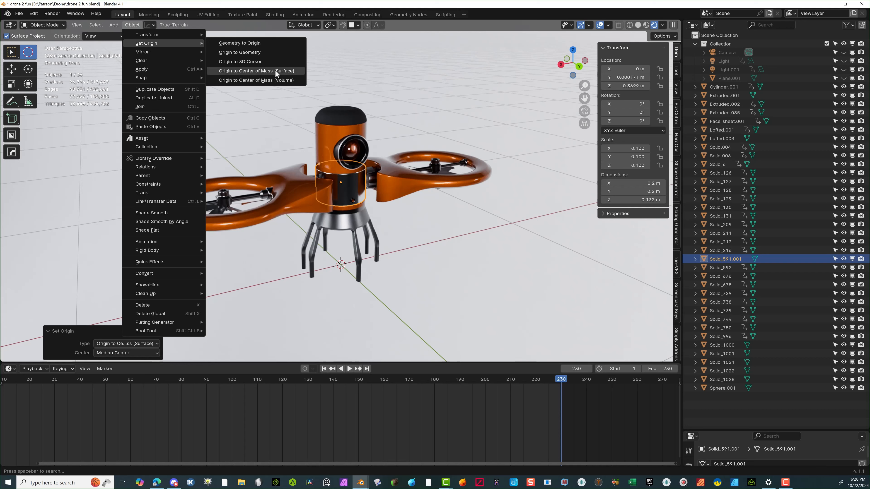
{"action": "left_click", "coordinate": [264, 69]}
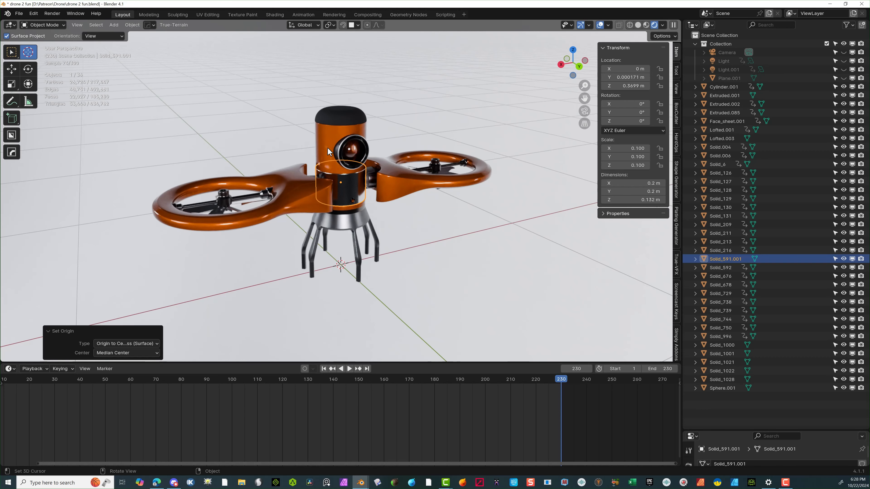
{"action": "left_click", "coordinate": [132, 25]}
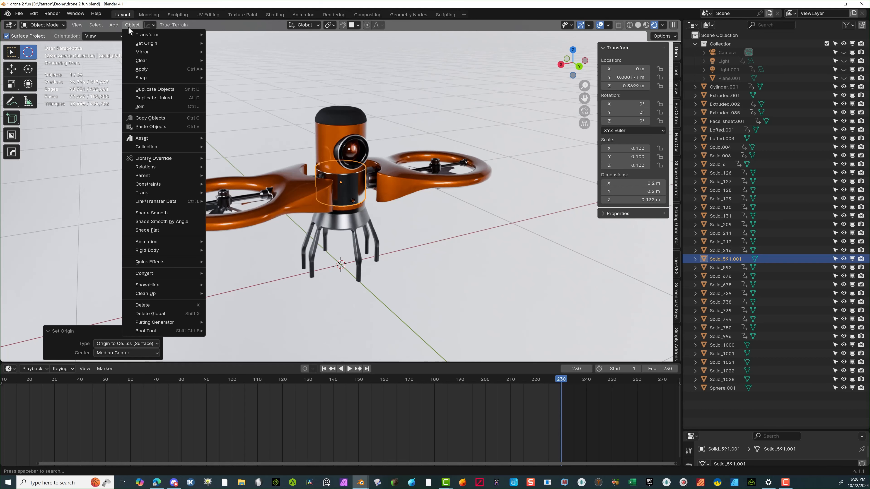
{"action": "mouse_move", "coordinate": [156, 82]}
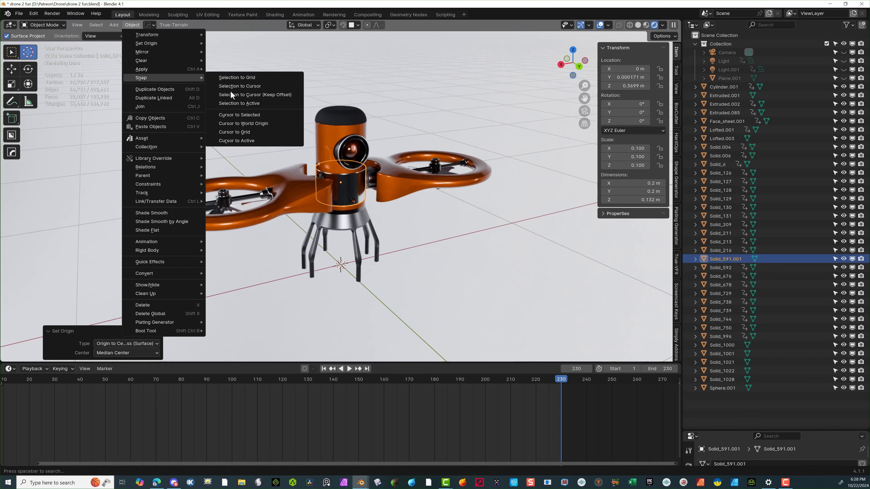
{"action": "left_click", "coordinate": [258, 116]}
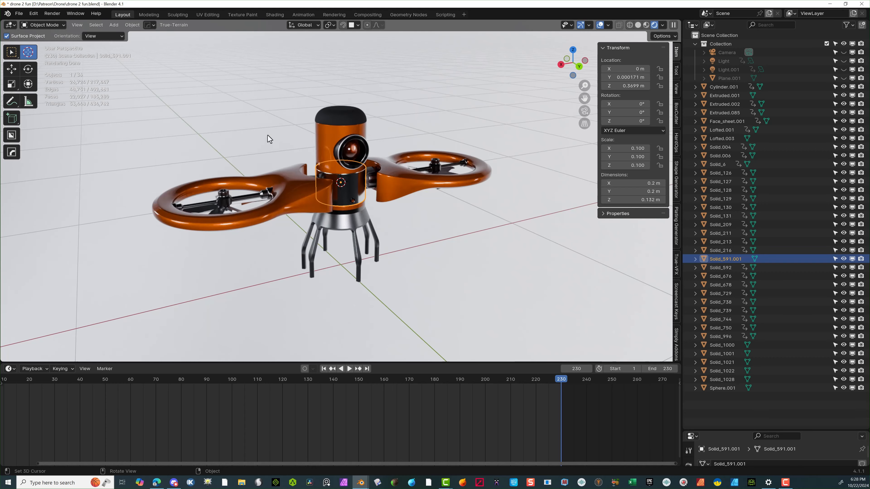
Step: Add a plain axes empty at the 3D cursor inside the drone body and switch back to the select tool
{"action": "mouse_move", "coordinate": [346, 192]}
{"action": "middle_mouse_down"}
{"action": "mouse_move", "coordinate": [266, 184]}
{"action": "mouse_move", "coordinate": [413, 190]}
{"action": "mouse_move", "coordinate": [438, 200]}
{"action": "mouse_move", "coordinate": [334, 191]}
{"action": "mouse_move", "coordinate": [359, 194]}
{"action": "middle_mouse_up"}
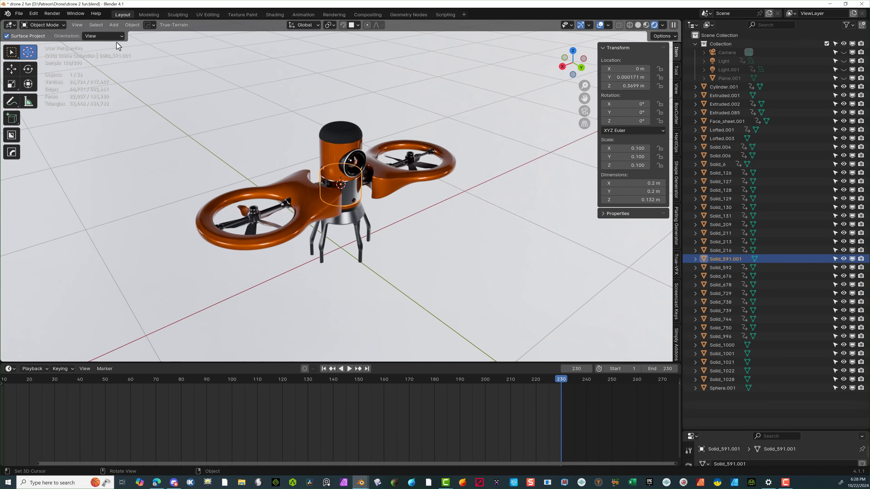
{"action": "left_click", "coordinate": [114, 24]}
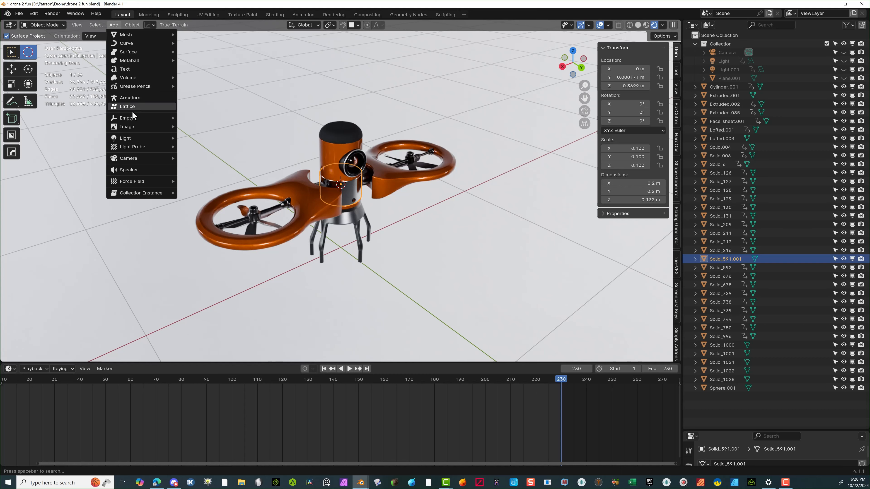
{"action": "mouse_move", "coordinate": [132, 116]}
{"action": "left_click", "coordinate": [206, 117]}
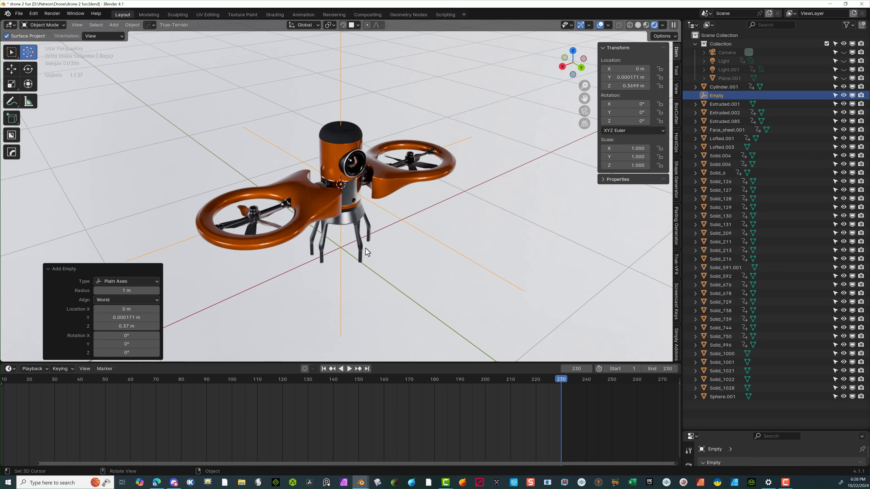
{"action": "scroll", "coordinate": [341, 140], "scroll_direction": "up", "scroll_amount": 10}
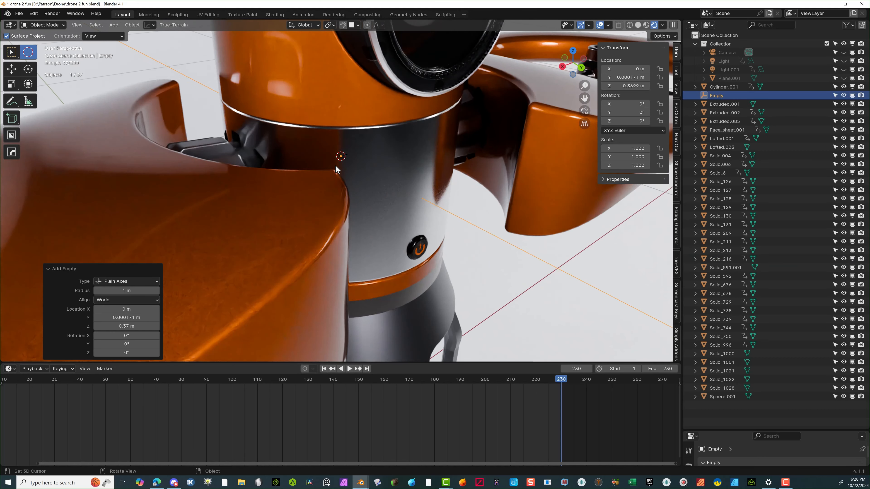
{"action": "scroll", "coordinate": [373, 152], "scroll_direction": "down", "scroll_amount": 10}
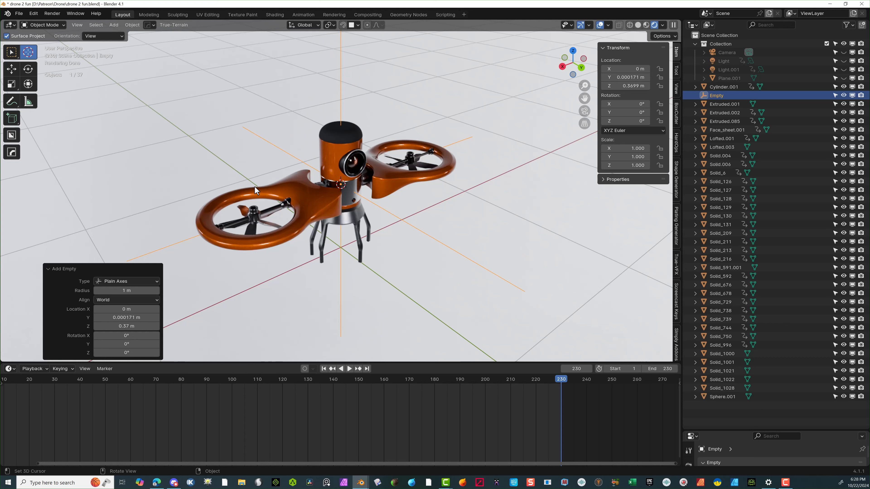
{"action": "left_click", "coordinate": [11, 52]}
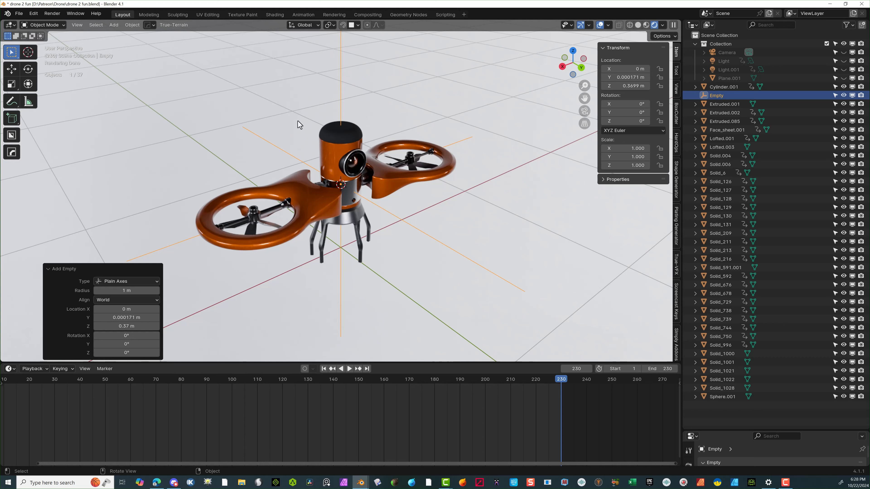
Step: Rename the empty as "Main Controller" followed by a space and a long row of dashes
{"action": "scroll", "coordinate": [394, 139], "scroll_direction": "up", "scroll_amount": 7}
{"action": "middle_click_drag", "start_coordinate": [379, 128], "coordinate": [398, 134]}
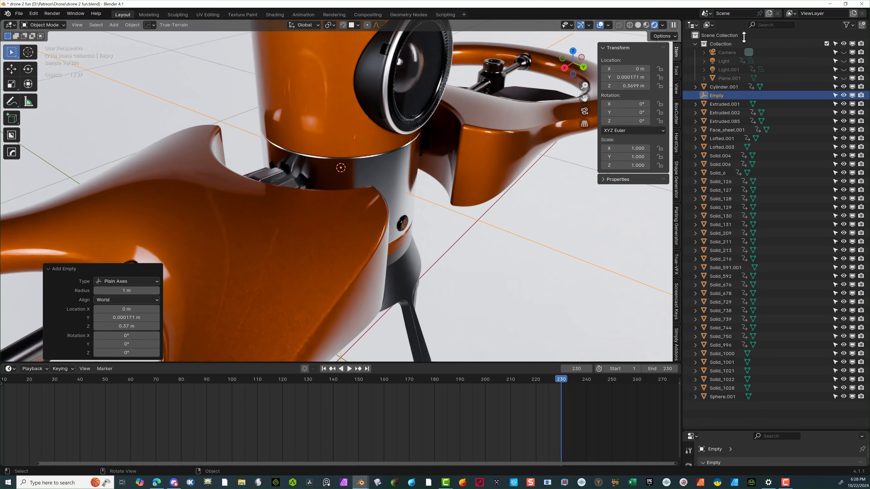
{"action": "double_click", "coordinate": [721, 95]}
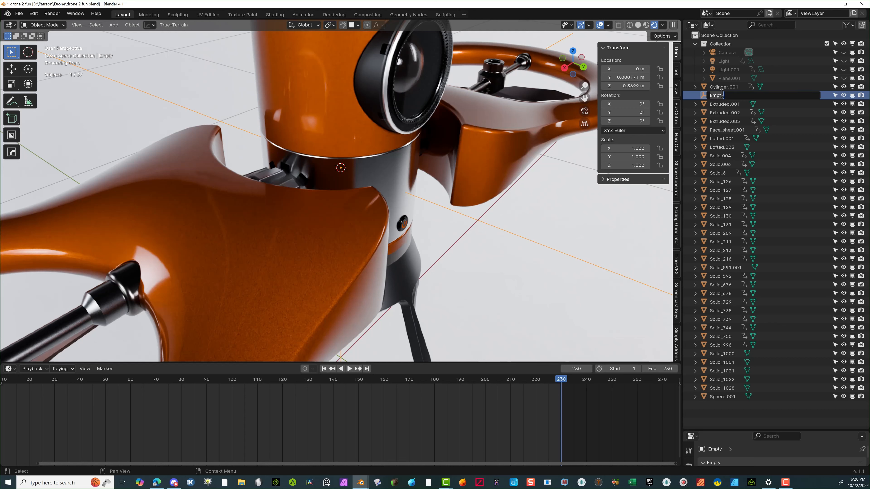
{"action": "type", "text": "Main Controller"}
{"action": "key", "text": "Return"}
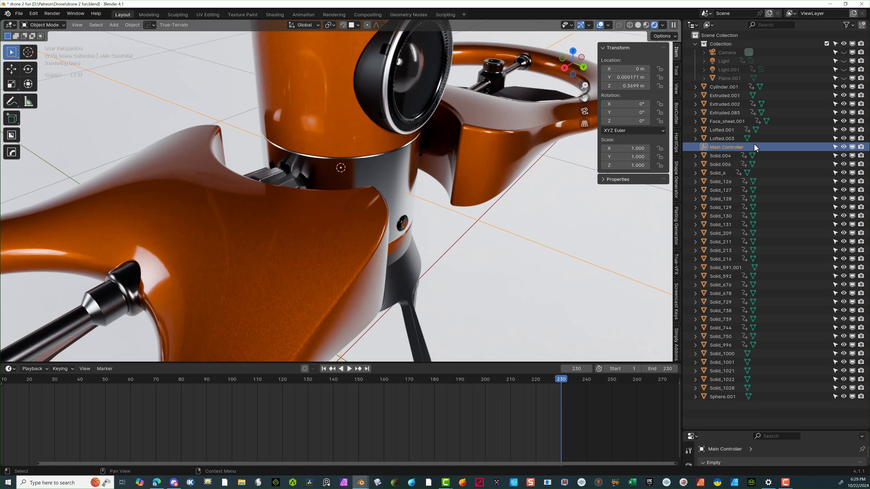
{"action": "double_click", "coordinate": [739, 147]}
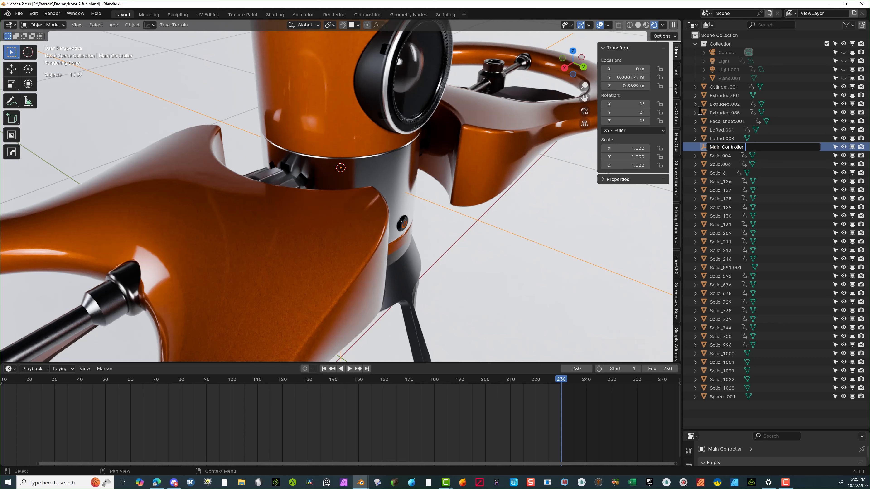
{"action": "type", "text": "------------------------"}
{"action": "key", "text": "Return"}
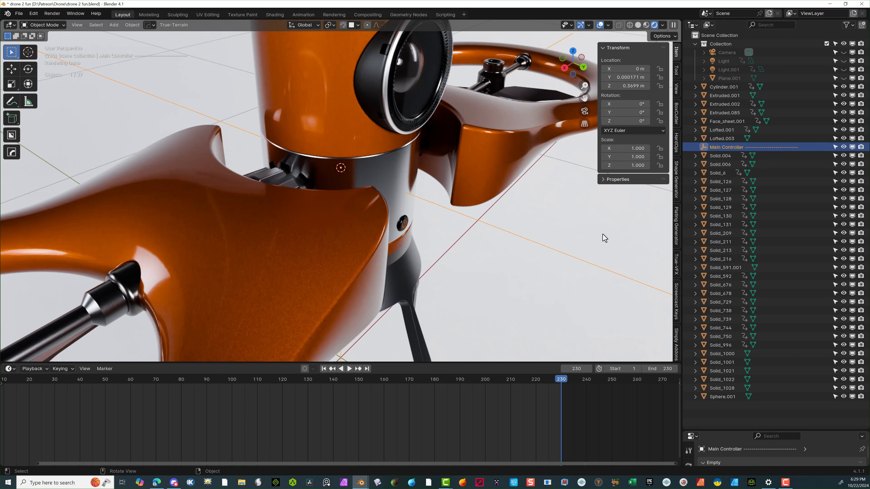
Step: Copy and paste the Main Controller empty, and move the copy out of Collection into the main Scene Collection
{"action": "scroll", "coordinate": [474, 233], "scroll_direction": "down", "scroll_amount": 3}
{"action": "scroll", "coordinate": [476, 227], "scroll_direction": "up", "scroll_amount": 1}
{"action": "middle_click_drag", "start_coordinate": [476, 227], "coordinate": [434, 219]}
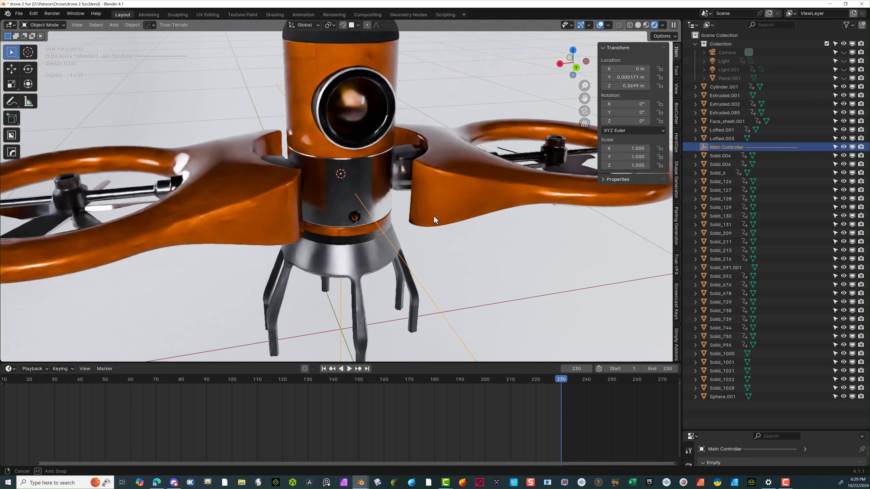
{"action": "right_click", "coordinate": [733, 147]}
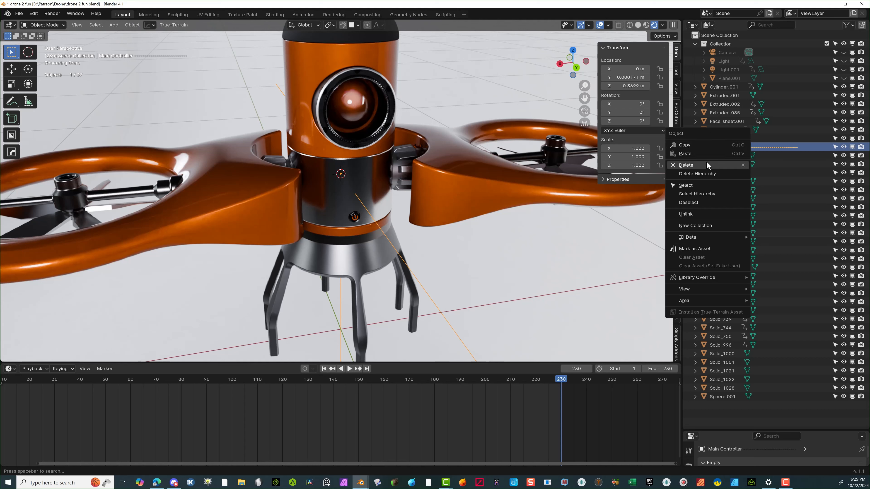
{"action": "left_click", "coordinate": [705, 145]}
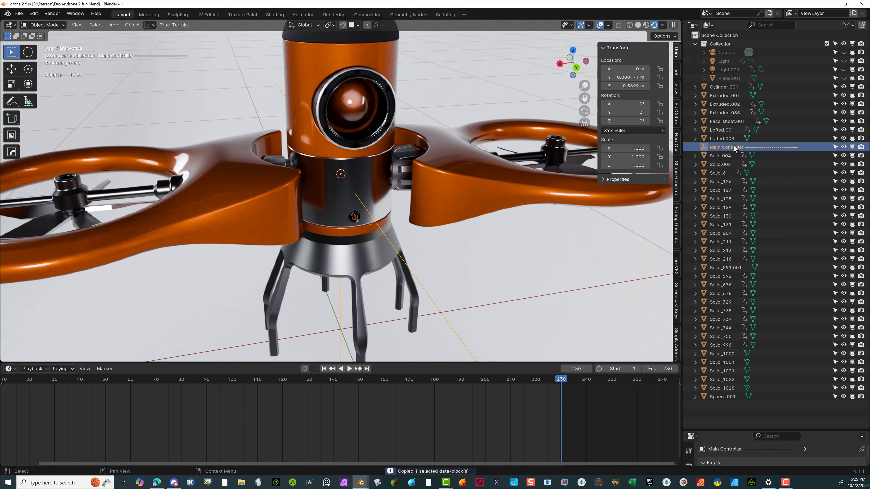
{"action": "left_click", "coordinate": [723, 44]}
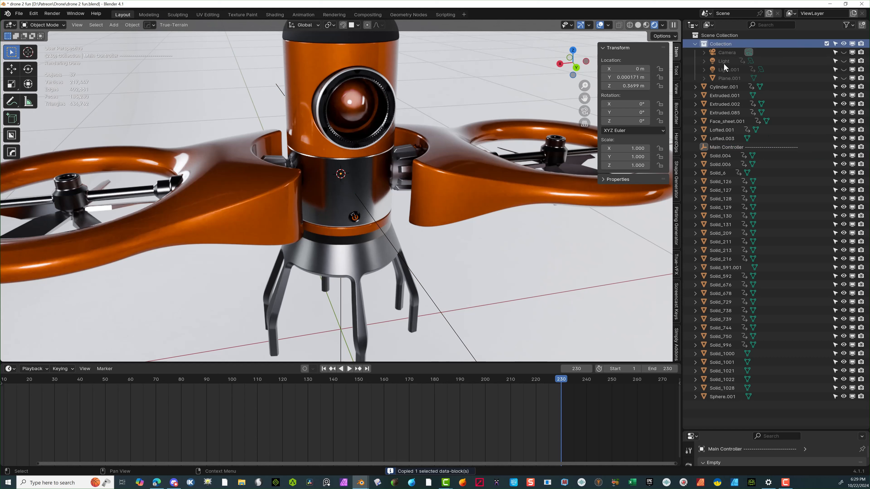
{"action": "left_click", "coordinate": [786, 192]}
{"action": "right_click", "coordinate": [786, 194]}
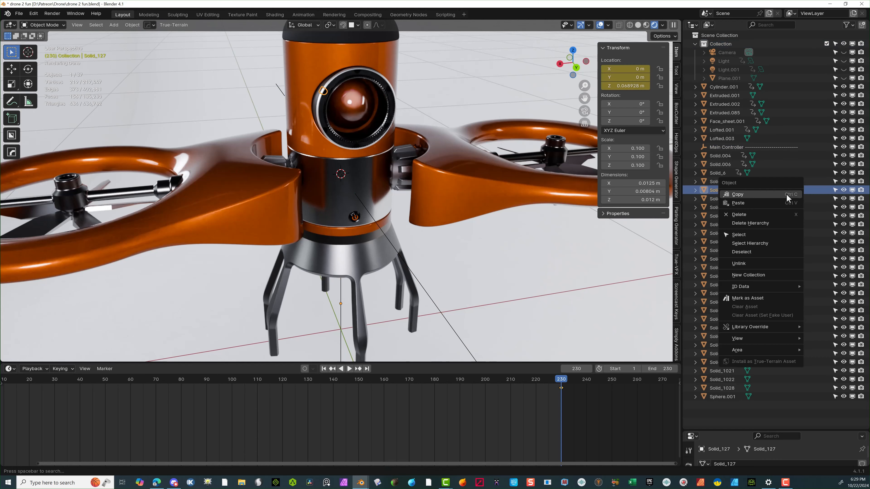
{"action": "left_click", "coordinate": [739, 203]}
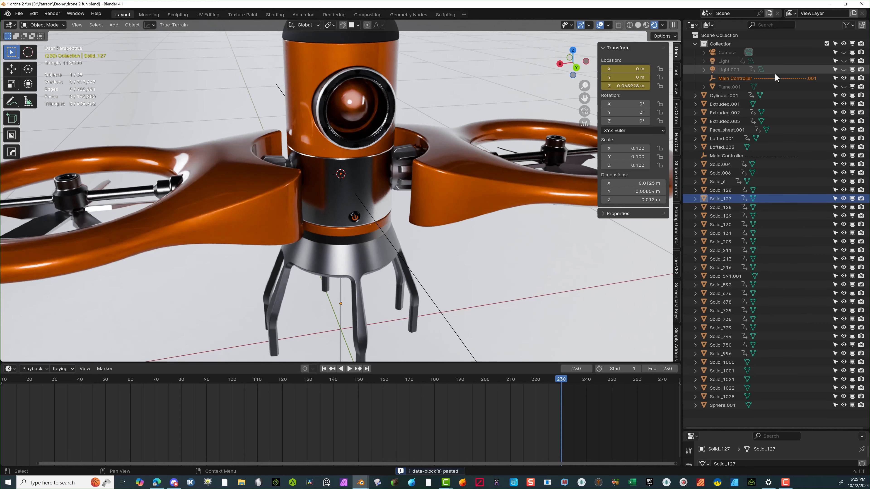
{"action": "left_click_drag", "start_coordinate": [740, 79], "coordinate": [716, 173]}
Step: Rename the copied empty by replacing "Main" with "Left shroud", keeping "Controller" and the row of dashes
{"action": "double_click", "coordinate": [714, 156]}
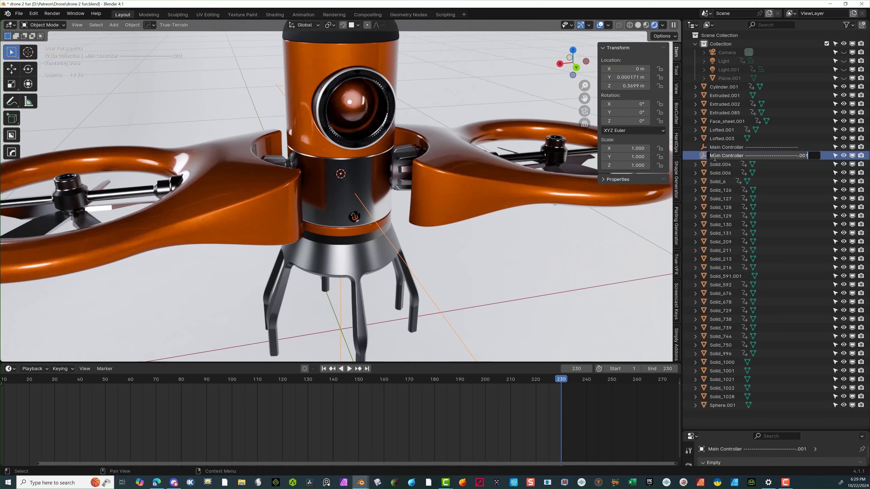
{"action": "left_click", "coordinate": [721, 156]}
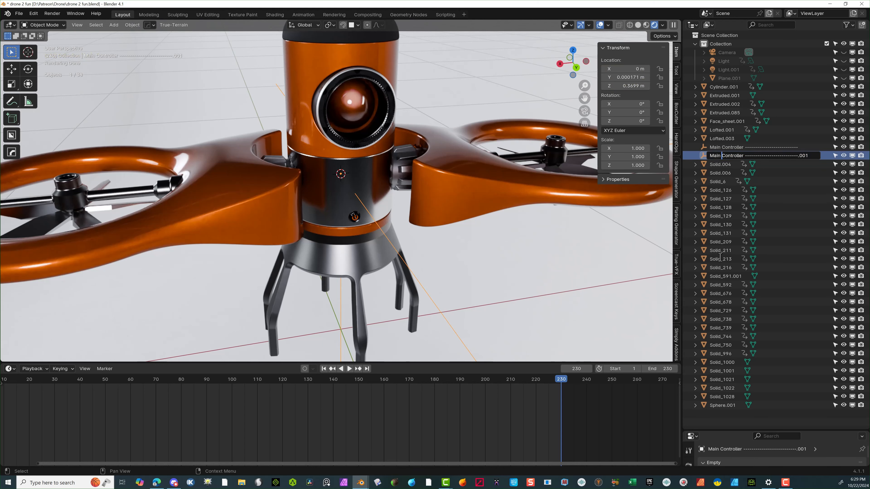
{"action": "key", "text": "BackSpace"}
{"action": "key", "text": "BackSpace"}
{"action": "key", "text": "BackSpace"}
{"action": "key", "text": "BackSpace"}
{"action": "key", "text": "BackSpace"}
{"action": "type", "text": "Left shroud"}
{"action": "key", "text": "Return"}
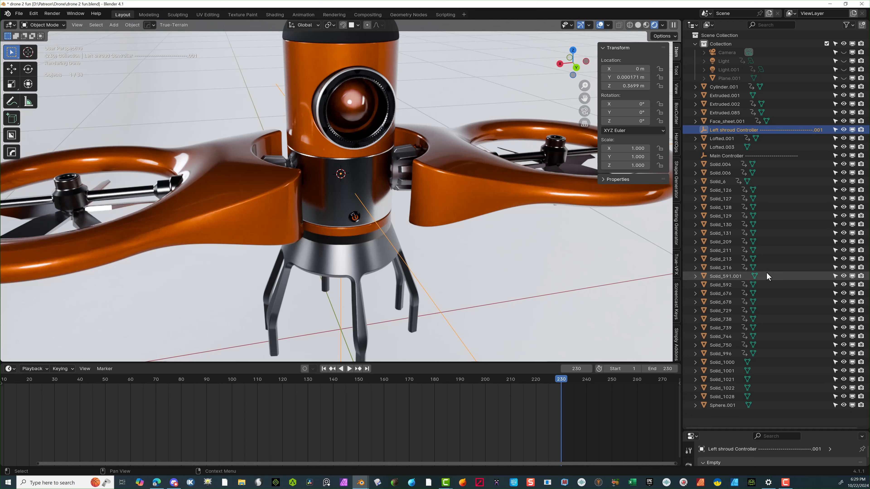
Step: Copy and paste the Left shroud Controller empty, and move the copy out of Collection into the main Scene Collection
{"action": "right_click", "coordinate": [723, 130]}
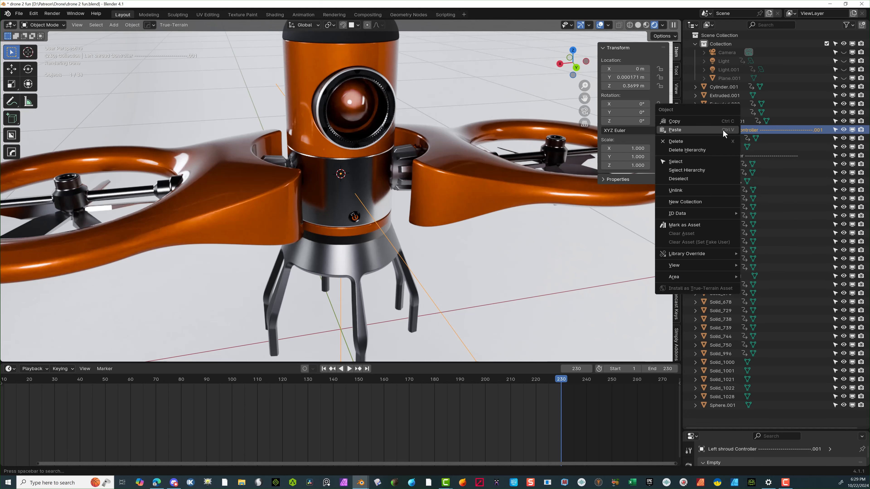
{"action": "left_click", "coordinate": [712, 122]}
{"action": "left_click", "coordinate": [779, 182]}
{"action": "right_click", "coordinate": [779, 184]}
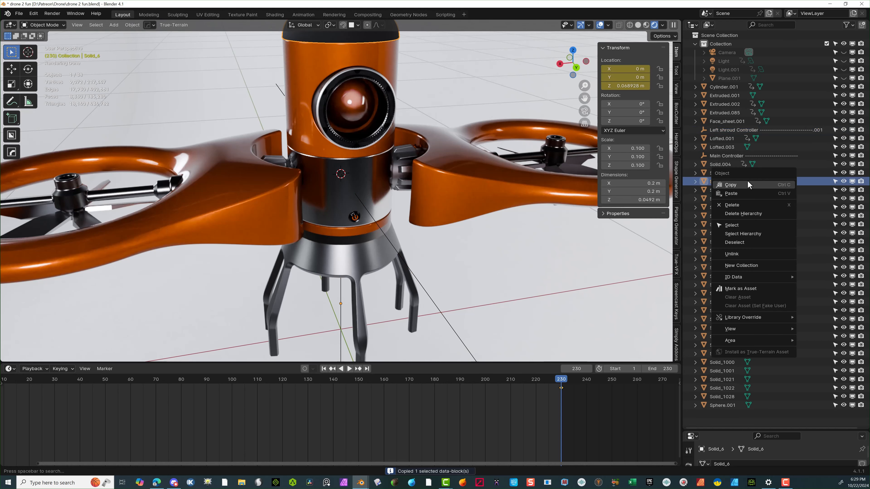
{"action": "left_click", "coordinate": [741, 192]}
{"action": "left_click_drag", "start_coordinate": [732, 62], "coordinate": [742, 161]}
Step: Rename the new copy by replacing "Left" with "Right" so it reads "Right shroud Controller" followed by the dashes
{"action": "double_click", "coordinate": [714, 138]}
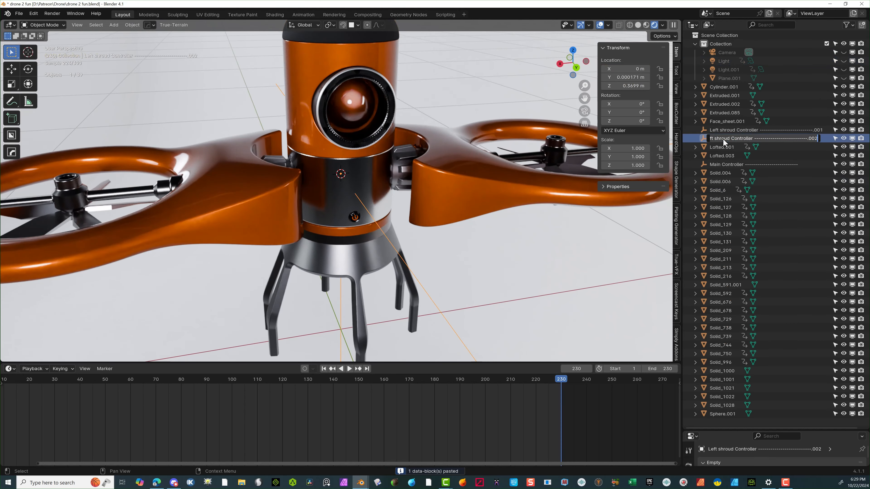
{"action": "left_click", "coordinate": [713, 138]}
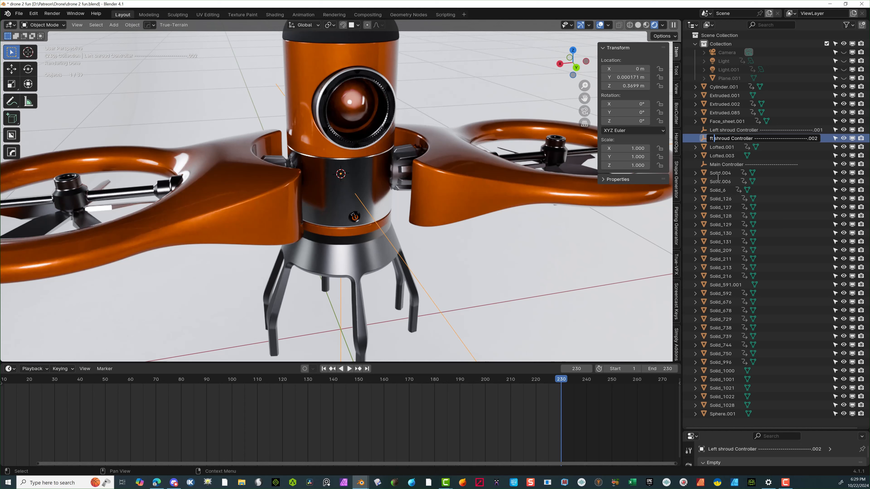
{"action": "key", "text": "BackSpace"}
{"action": "key", "text": "BackSpace"}
{"action": "key", "text": "BackSpace"}
{"action": "key", "text": "BackSpace"}
{"action": "type", "text": "Right"}
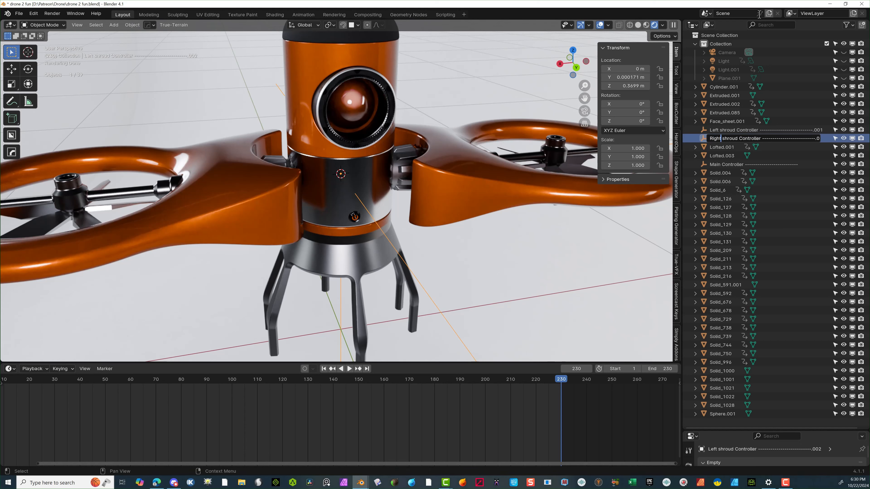
{"action": "key", "text": "Return"}
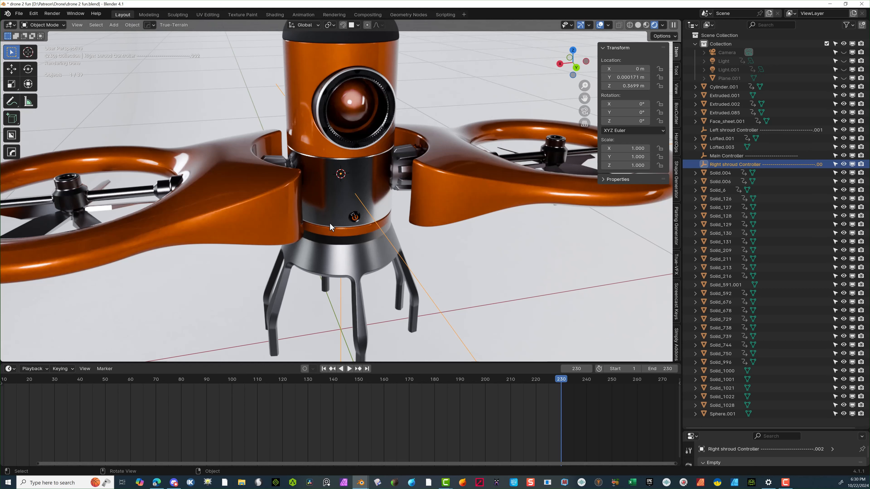
Step: In the back view, move the Right shroud Controller along X by about -0.227 m into the right shroud's inner arm
{"action": "scroll", "coordinate": [382, 210], "scroll_direction": "down", "scroll_amount": 5}
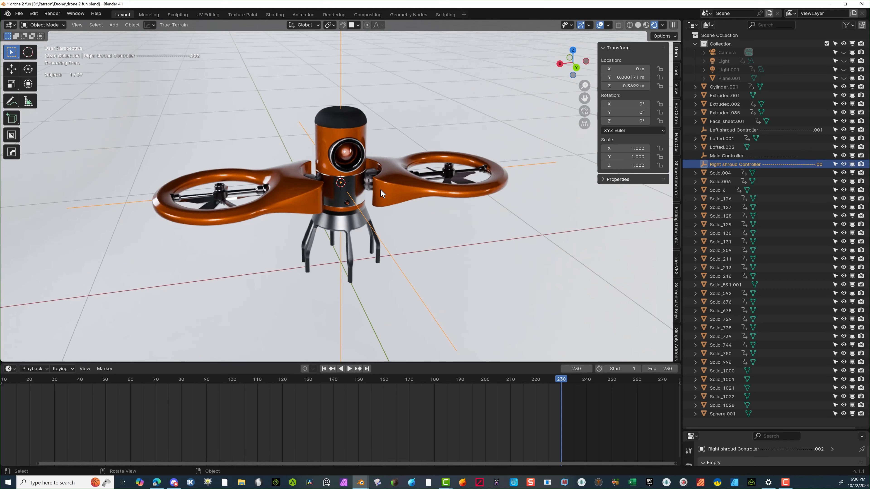
{"action": "left_click", "coordinate": [576, 68]}
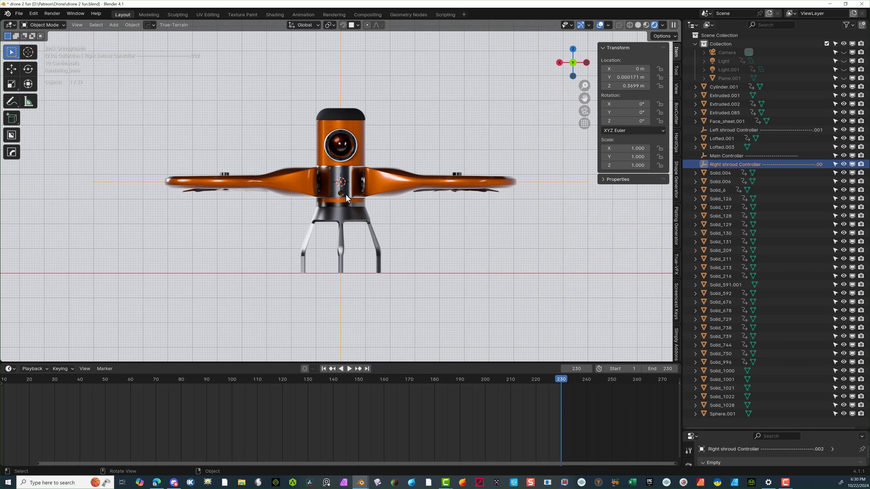
{"action": "scroll", "coordinate": [345, 194], "scroll_direction": "up", "scroll_amount": 5}
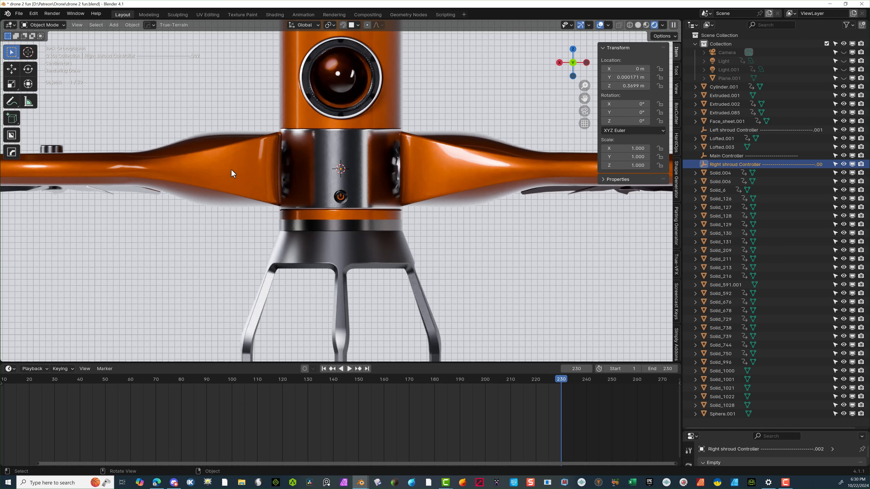
{"action": "scroll", "coordinate": [411, 126], "scroll_direction": "down", "scroll_amount": 5}
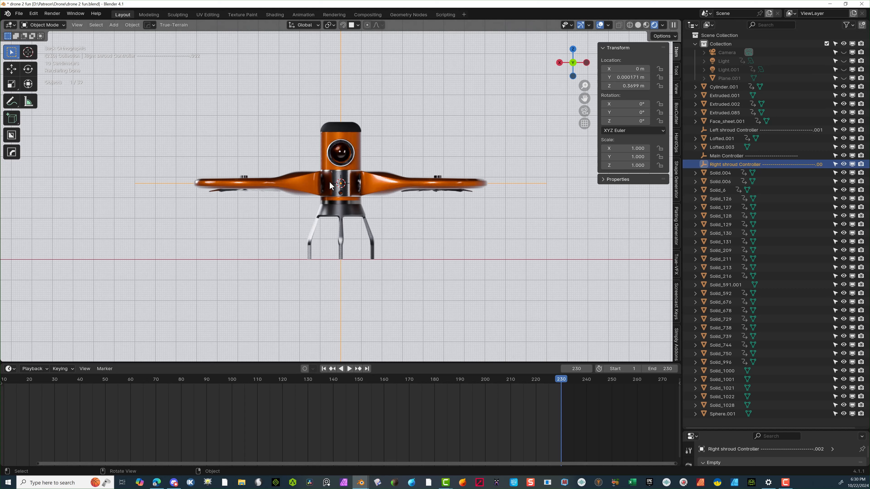
{"action": "key", "text": "g"}
{"action": "key", "text": "x"}
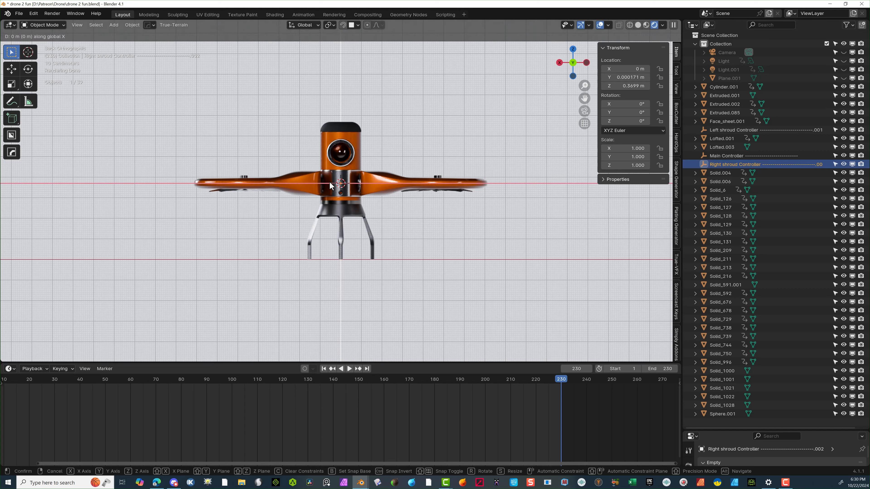
{"action": "left_click", "coordinate": [376, 181]}
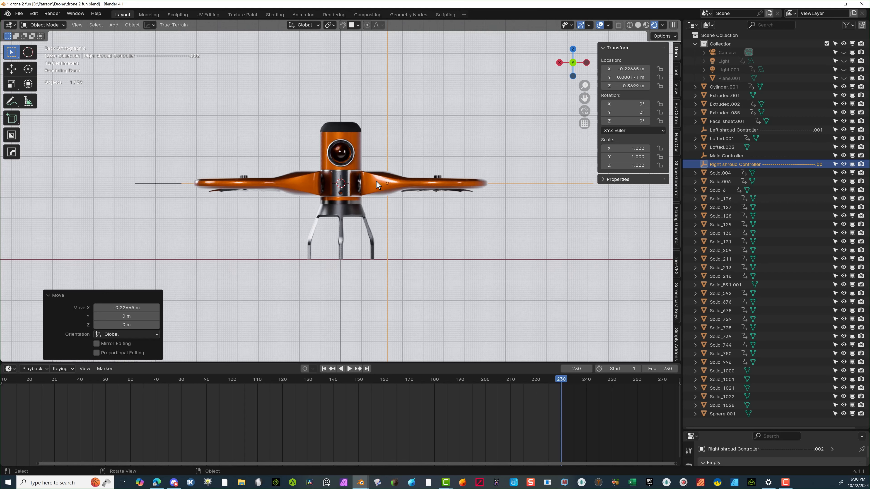
Step: In the back view, move the Left shroud Controller along X by about 0.192 m into the left shroud's inner arm
{"action": "mouse_move", "coordinate": [378, 193]}
{"action": "middle_mouse_down"}
{"action": "mouse_move", "coordinate": [380, 236]}
{"action": "mouse_move", "coordinate": [363, 194]}
{"action": "middle_mouse_up"}
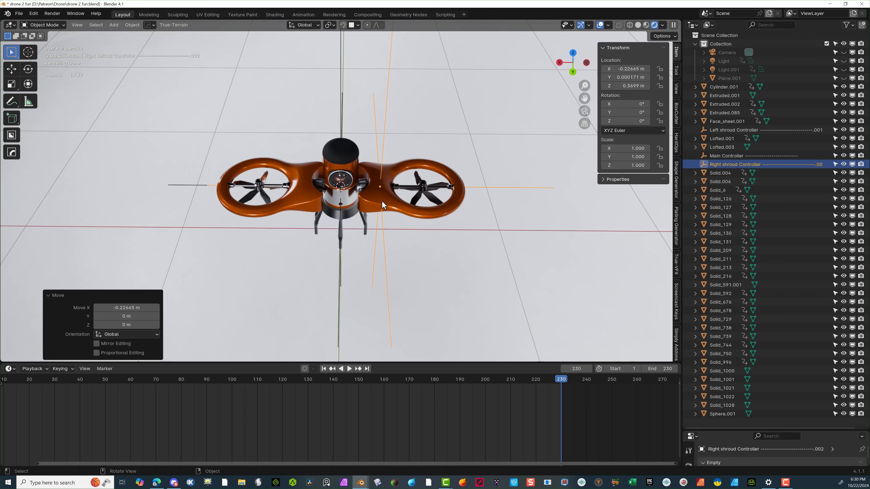
{"action": "middle_click_drag", "start_coordinate": [369, 221], "coordinate": [370, 196]}
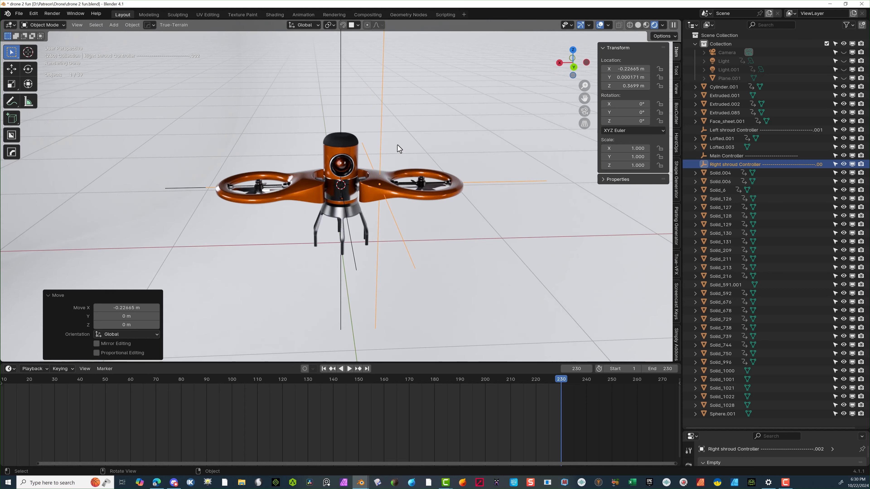
{"action": "left_click", "coordinate": [716, 131]}
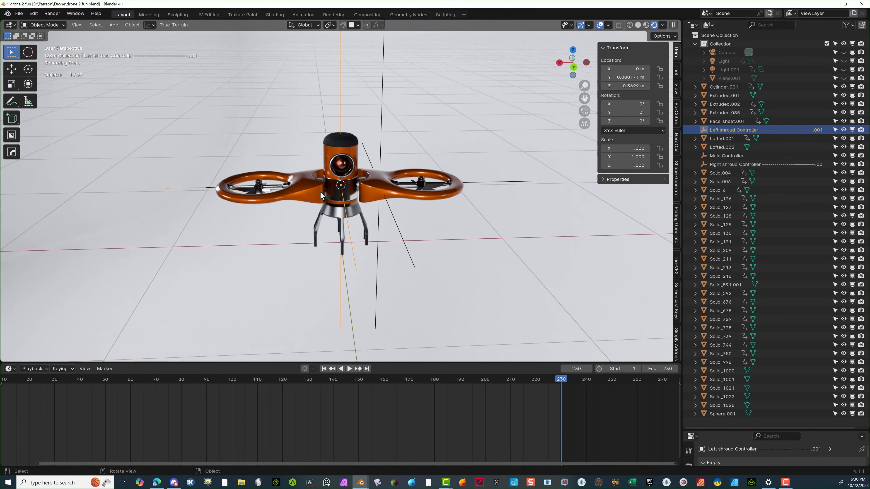
{"action": "left_click", "coordinate": [574, 67]}
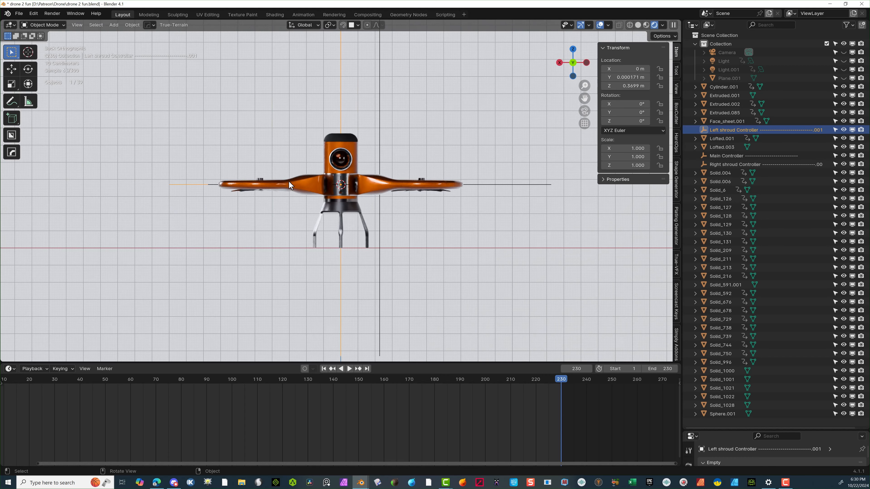
{"action": "scroll", "coordinate": [339, 185], "scroll_direction": "up", "scroll_amount": 3}
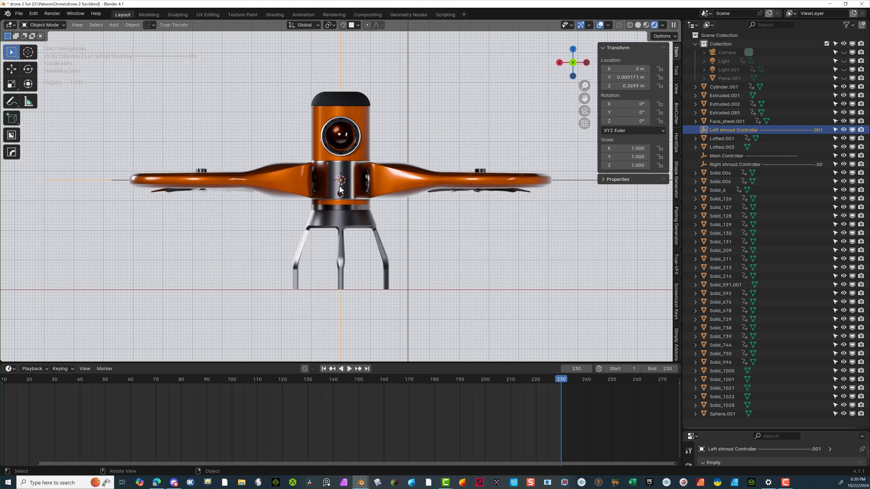
{"action": "key", "text": "g"}
{"action": "key", "text": "x"}
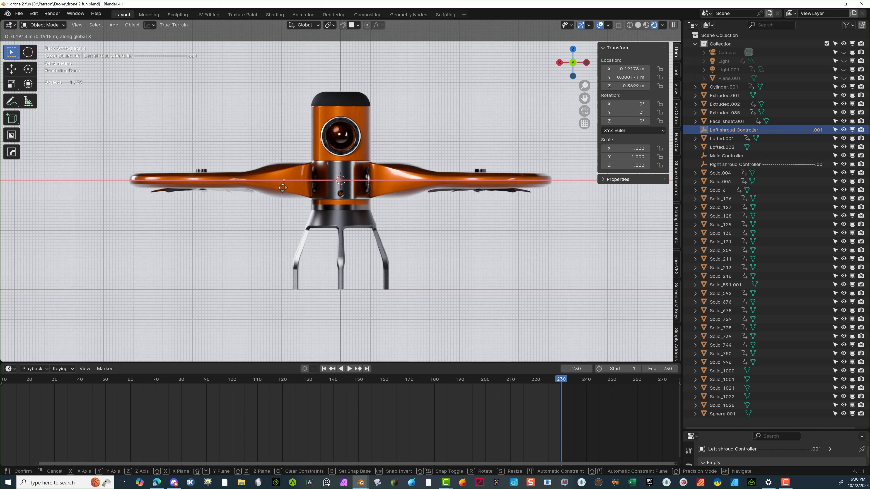
{"action": "left_click", "coordinate": [282, 188]}
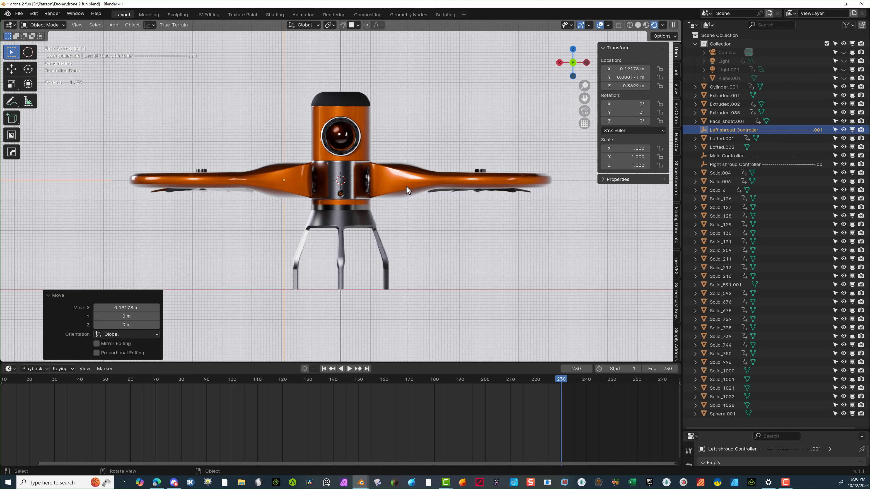
Step: Parent the Left and Right shroud Controllers to the Main Controller as Object, and expand its hierarchy in the outliner
{"action": "middle_click_drag", "start_coordinate": [473, 209], "coordinate": [497, 237]}
{"action": "scroll", "coordinate": [410, 210], "scroll_direction": "down", "scroll_amount": 2}
{"action": "scroll", "coordinate": [371, 196], "scroll_direction": "up", "scroll_amount": 4}
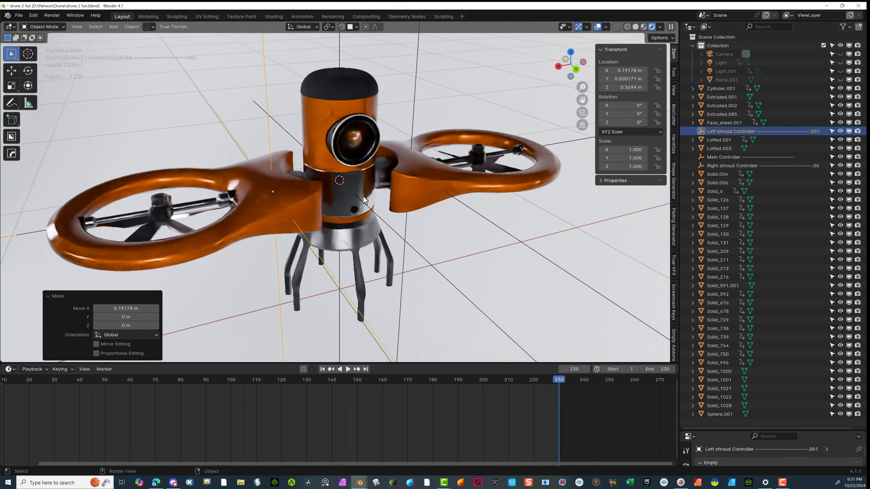
{"action": "scroll", "coordinate": [354, 198], "scroll_direction": "down", "scroll_amount": 2}
{"action": "scroll", "coordinate": [355, 199], "scroll_direction": "down", "scroll_amount": 2}
{"action": "middle_click_drag", "start_coordinate": [353, 199], "coordinate": [310, 177]}
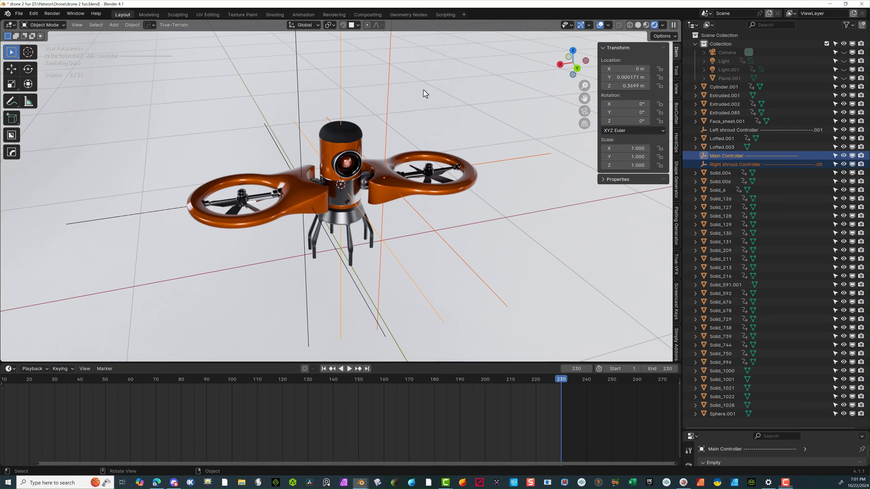
{"action": "left_click", "coordinate": [380, 108]}
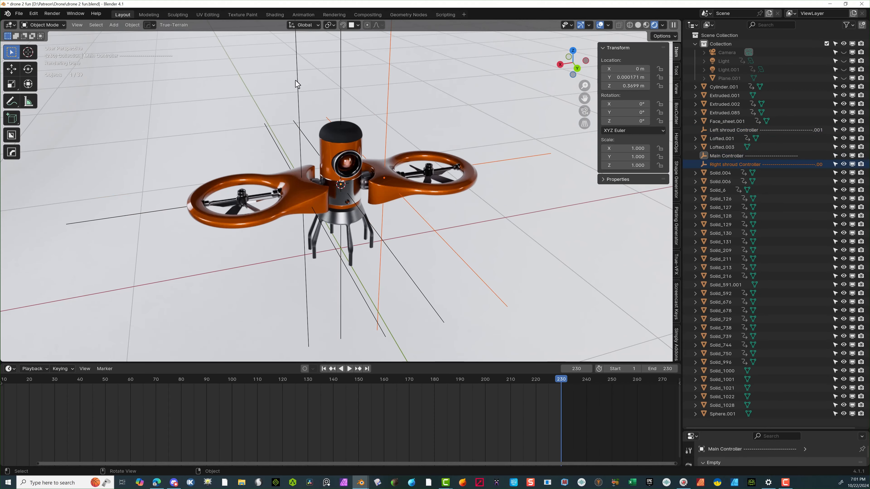
{"action": "left_click", "coordinate": [285, 88], "text": "shift"}
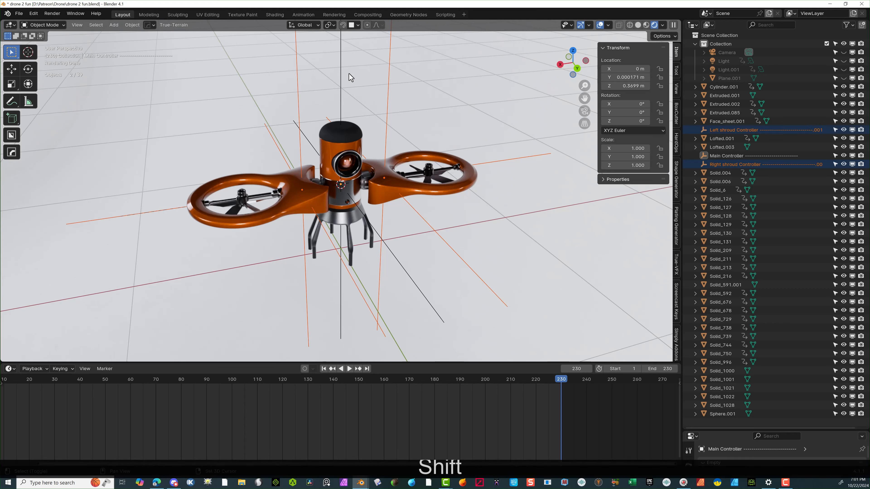
{"action": "left_click", "coordinate": [329, 96], "text": "shift"}
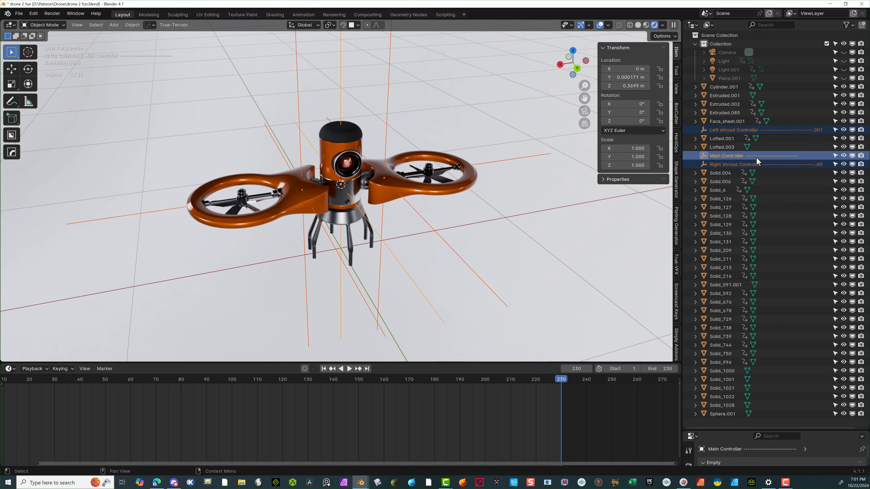
{"action": "left_click", "coordinate": [131, 25]}
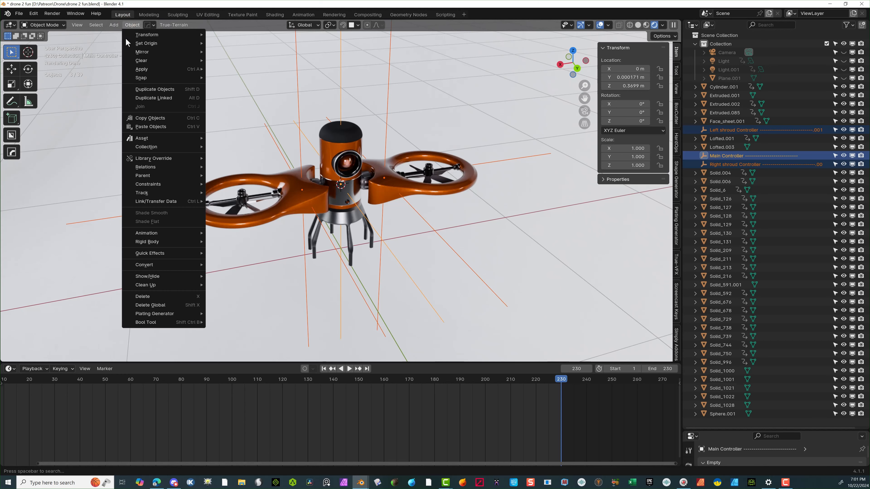
{"action": "left_click", "coordinate": [133, 27]}
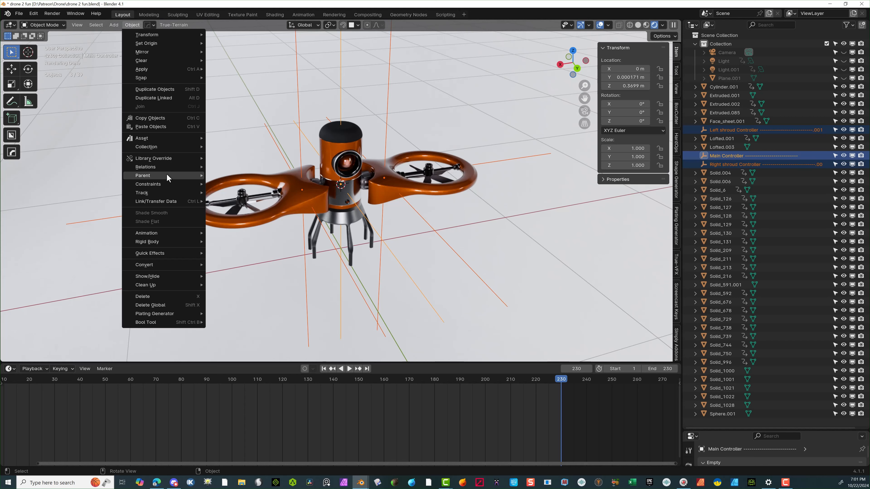
{"action": "mouse_move", "coordinate": [167, 176]}
{"action": "left_click", "coordinate": [249, 179]}
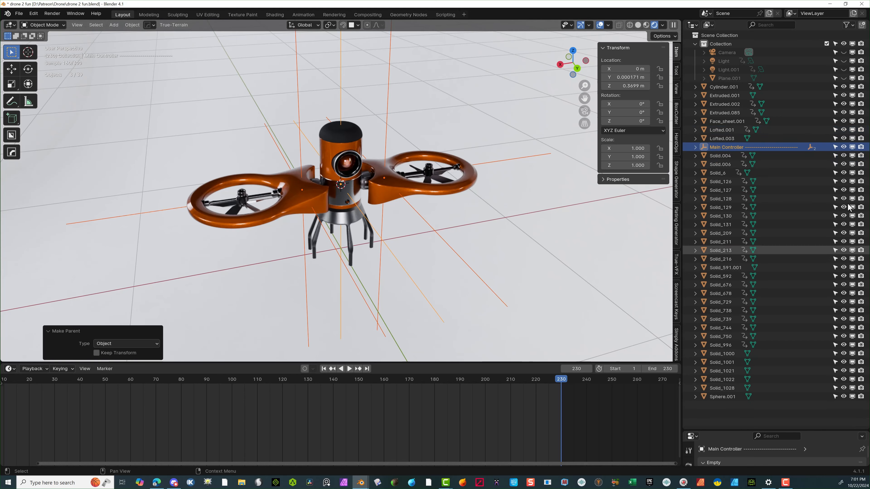
{"action": "left_click", "coordinate": [696, 148]}
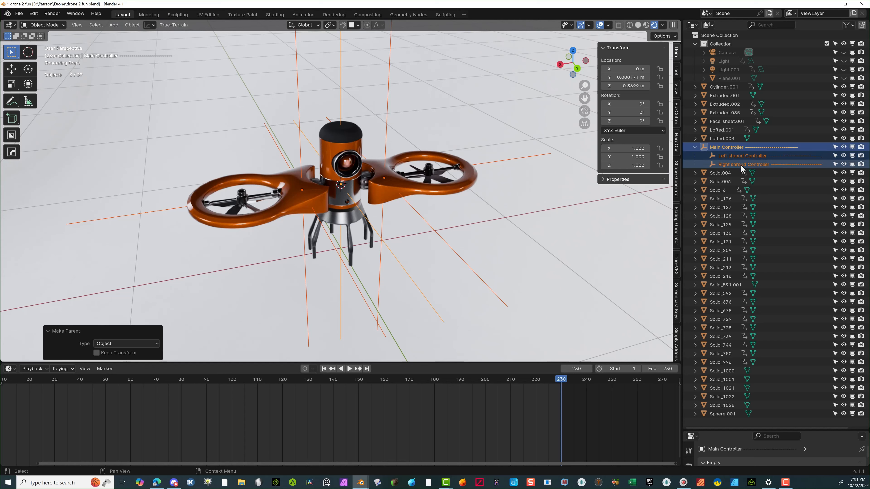
Step: In the top view, select only the right shroud's mesh parts, leaving the controllers and body parts out of the selection
{"action": "left_click", "coordinate": [516, 253]}
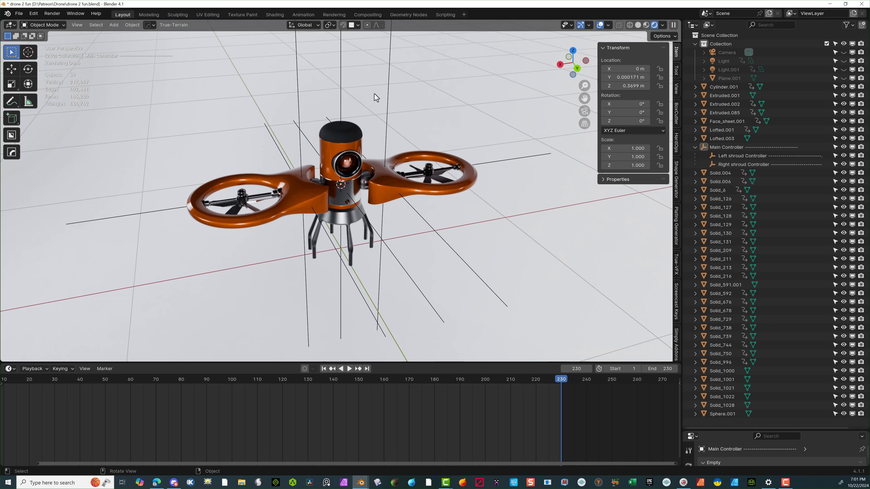
{"action": "left_click", "coordinate": [299, 124]}
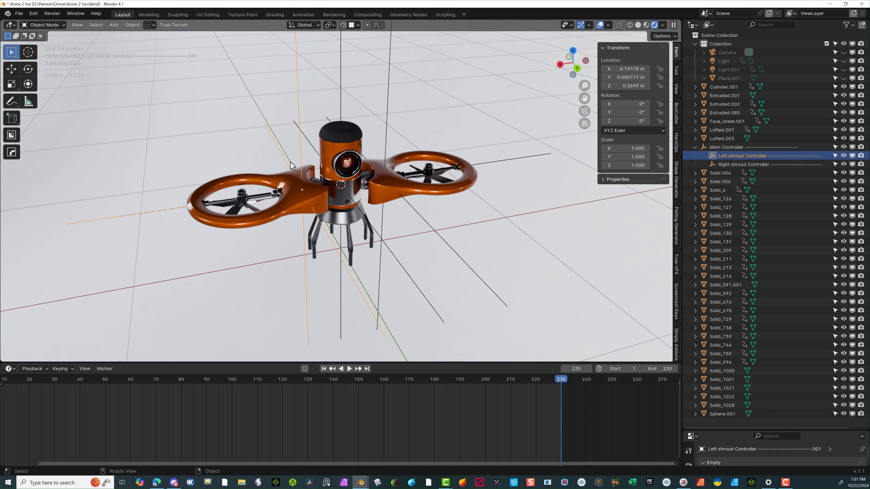
{"action": "middle_click_drag", "start_coordinate": [315, 234], "coordinate": [291, 259]}
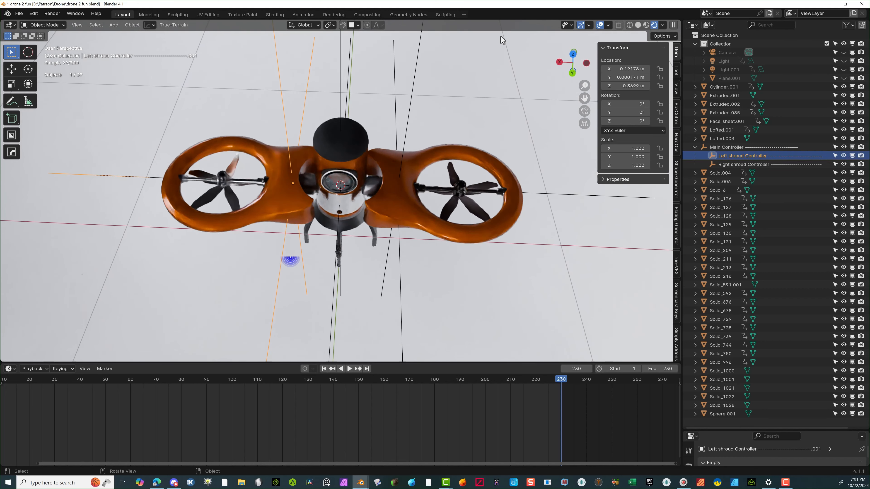
{"action": "left_click", "coordinate": [573, 54]}
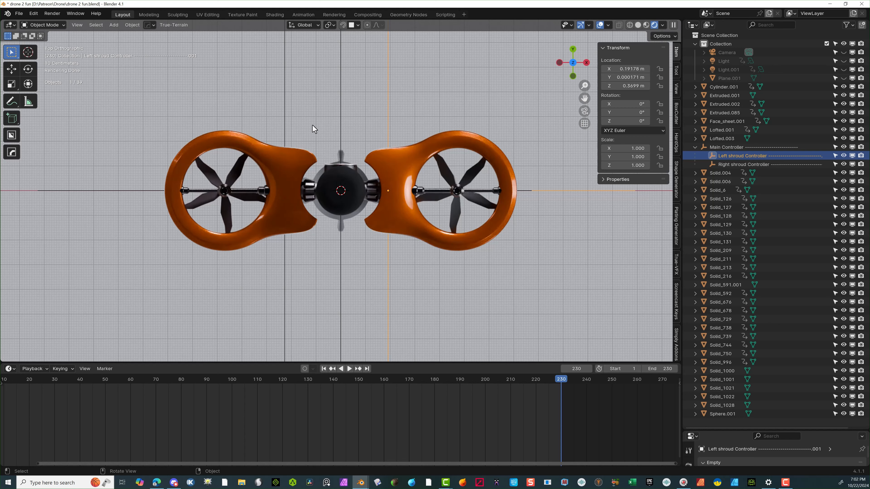
{"action": "left_click_drag", "start_coordinate": [312, 111], "coordinate": [127, 291], "text": "shift"}
{"action": "left_click_drag", "start_coordinate": [352, 144], "coordinate": [346, 216], "text": "ctrl"}
{"action": "middle_click_drag", "start_coordinate": [370, 260], "coordinate": [364, 216]}
{"action": "middle_click_drag", "start_coordinate": [421, 229], "coordinate": [489, 159]}
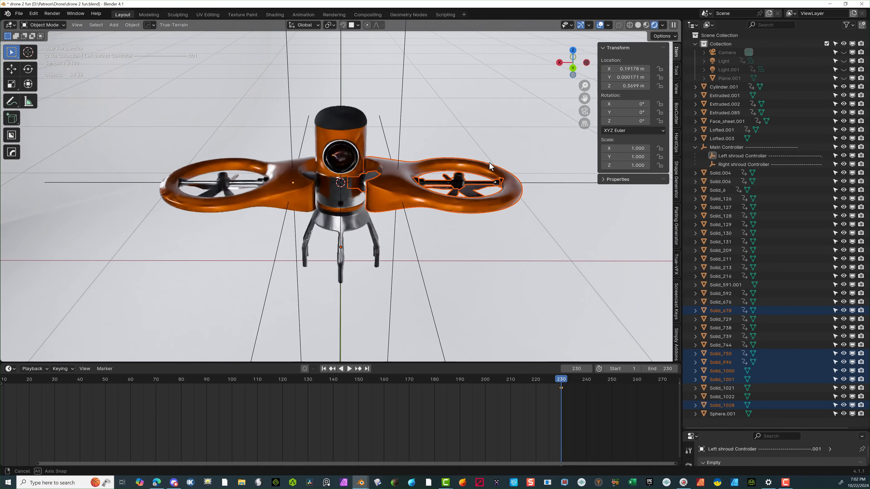
Step: Parent the selected right shroud meshes to the Right shroud Controller as Object, and expand its hierarchy in the outliner
{"action": "scroll", "coordinate": [486, 126], "scroll_direction": "up", "scroll_amount": 3}
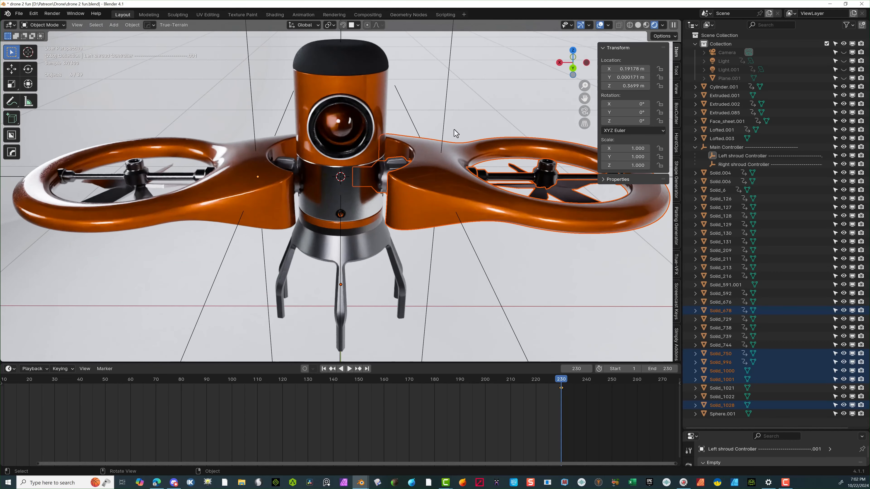
{"action": "left_click", "coordinate": [571, 66]}
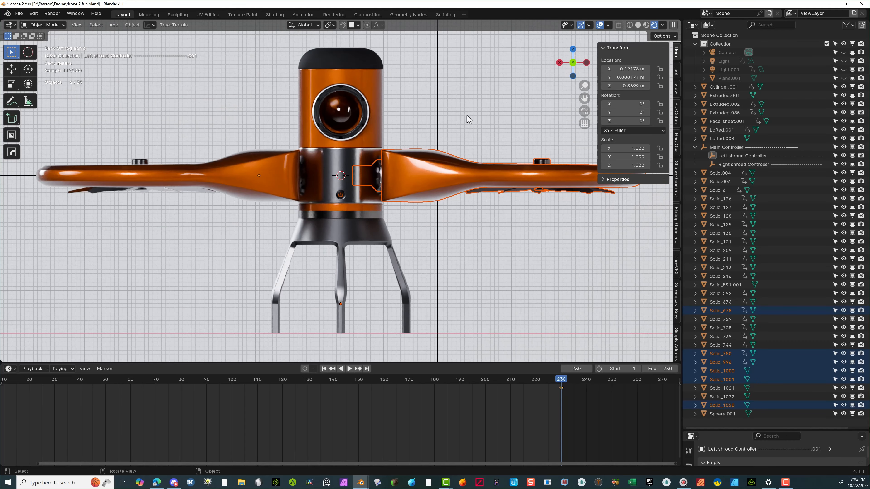
{"action": "scroll", "coordinate": [435, 144], "scroll_direction": "down", "scroll_amount": 3}
{"action": "left_click_drag", "start_coordinate": [587, 94], "coordinate": [296, 233]}
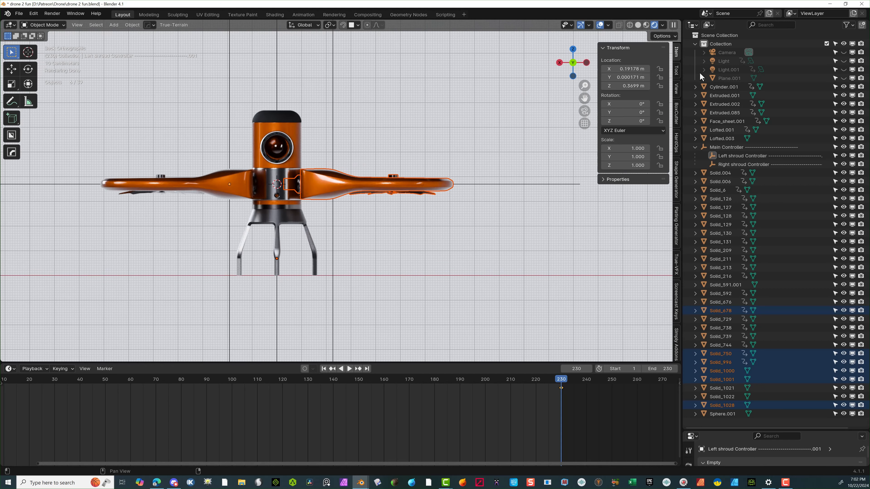
{"action": "left_click", "coordinate": [738, 163], "text": "ctrl"}
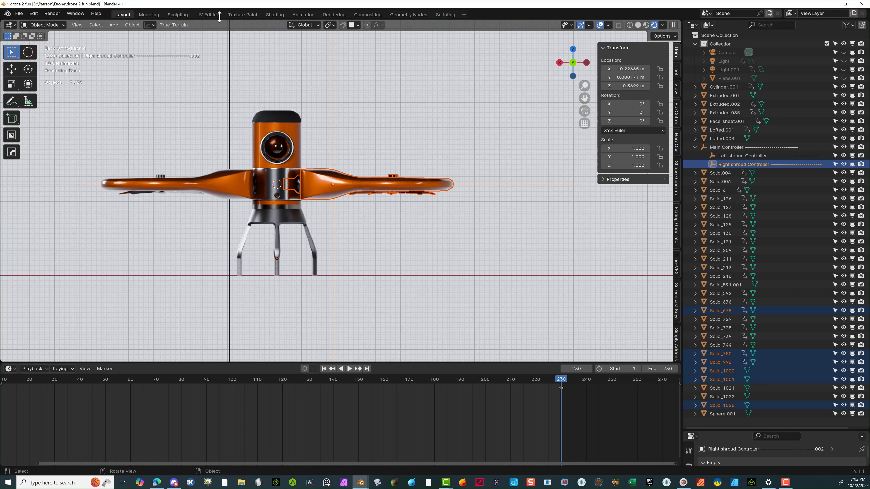
{"action": "left_click", "coordinate": [130, 26]}
{"action": "left_click", "coordinate": [129, 27]}
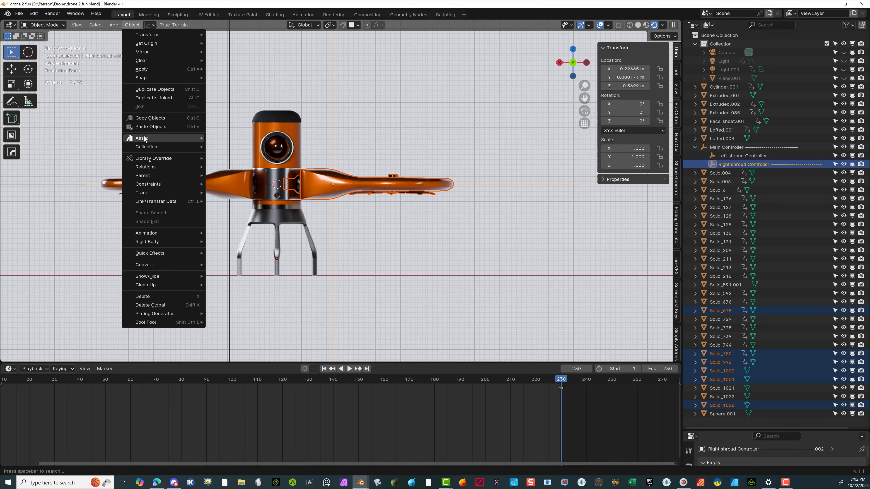
{"action": "mouse_move", "coordinate": [157, 176]}
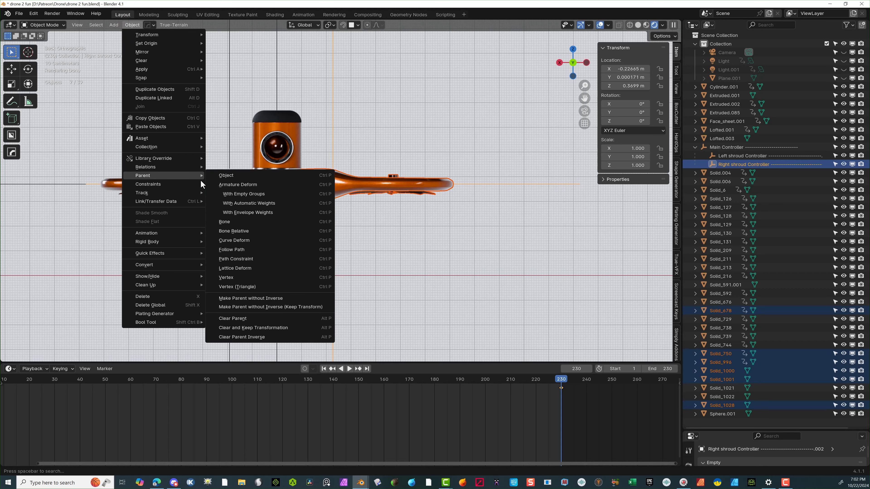
{"action": "left_click", "coordinate": [222, 178]}
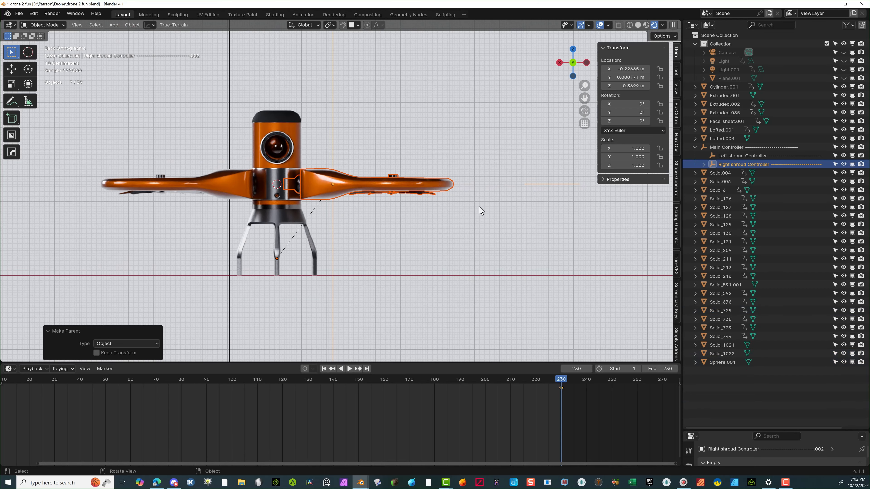
{"action": "left_click", "coordinate": [704, 164]}
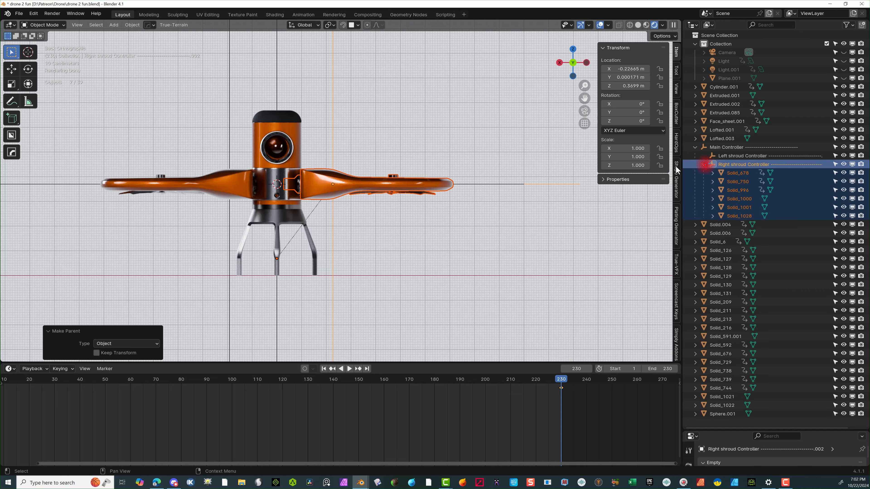
Step: Test the right shroud's rig by moving it along X, then cancel the move and clear the selection
{"action": "middle_click_drag", "start_coordinate": [456, 111], "coordinate": [344, 125]}
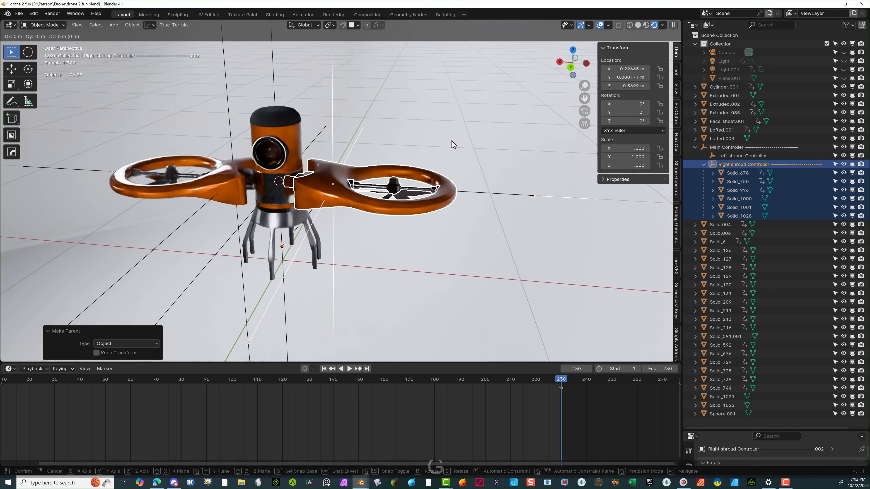
{"action": "key", "text": "g"}
{"action": "key", "text": "x"}
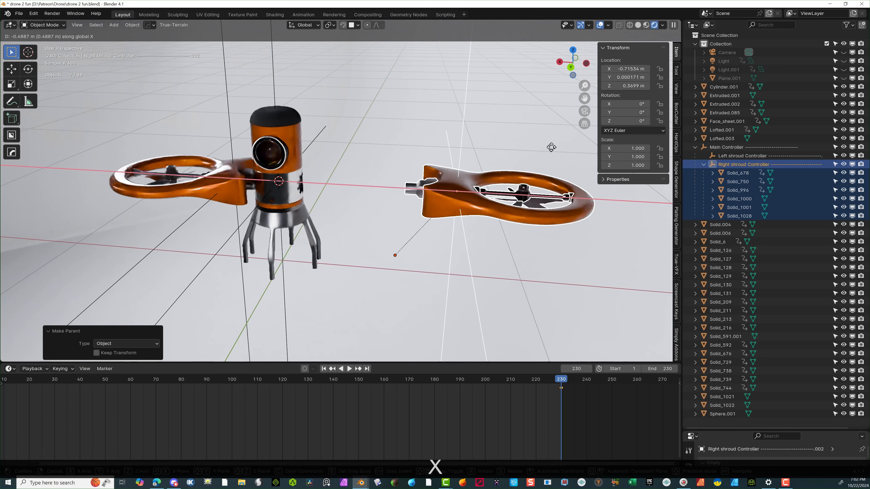
{"action": "right_click", "coordinate": [528, 141]}
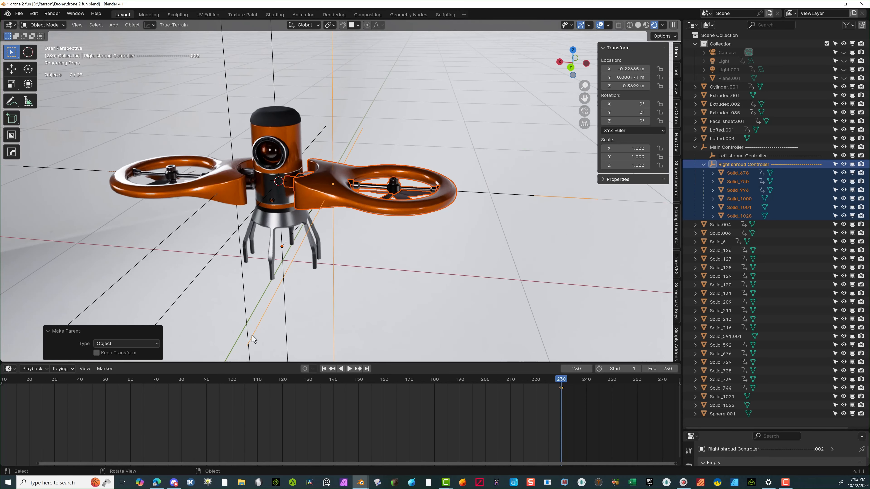
{"action": "left_click", "coordinate": [358, 291]}
{"action": "middle_click_drag", "start_coordinate": [301, 282], "coordinate": [225, 164]}
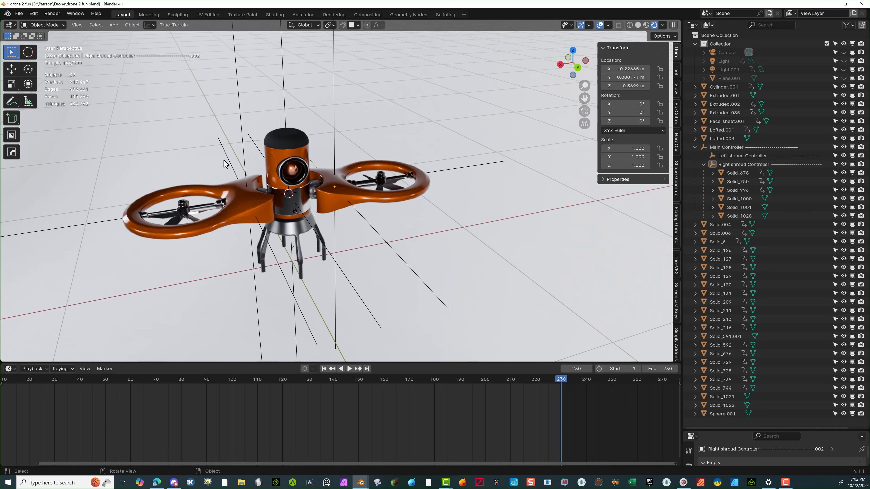
{"action": "middle_click_drag", "start_coordinate": [252, 192], "coordinate": [245, 225]}
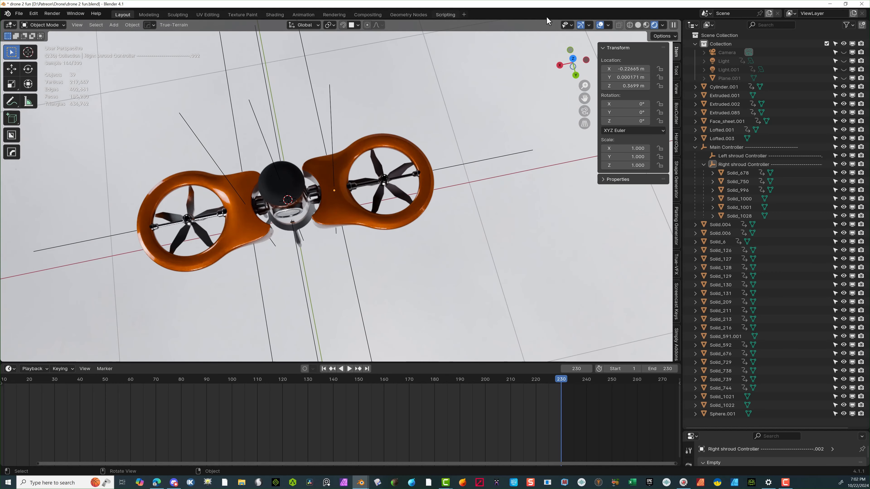
{"action": "left_click", "coordinate": [572, 59]}
{"action": "left_click_drag", "start_coordinate": [370, 115], "coordinate": [178, 277]}
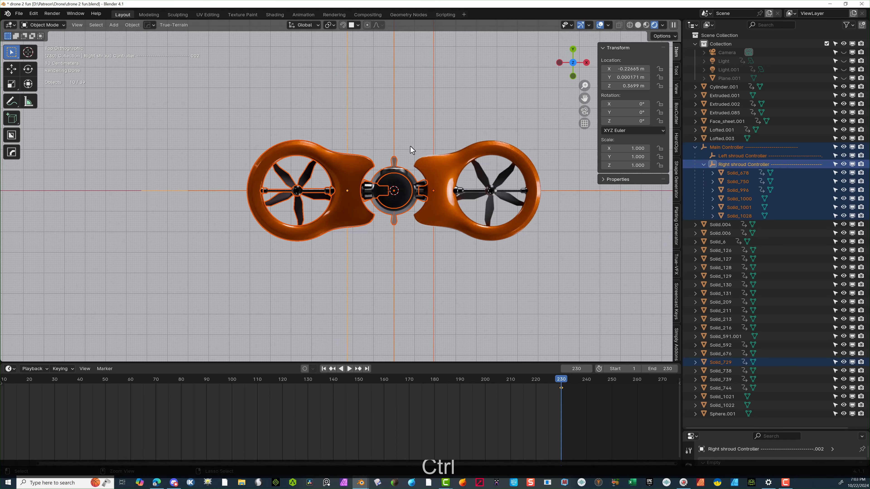
{"action": "left_click_drag", "start_coordinate": [411, 147], "coordinate": [391, 187], "text": "ctrl"}
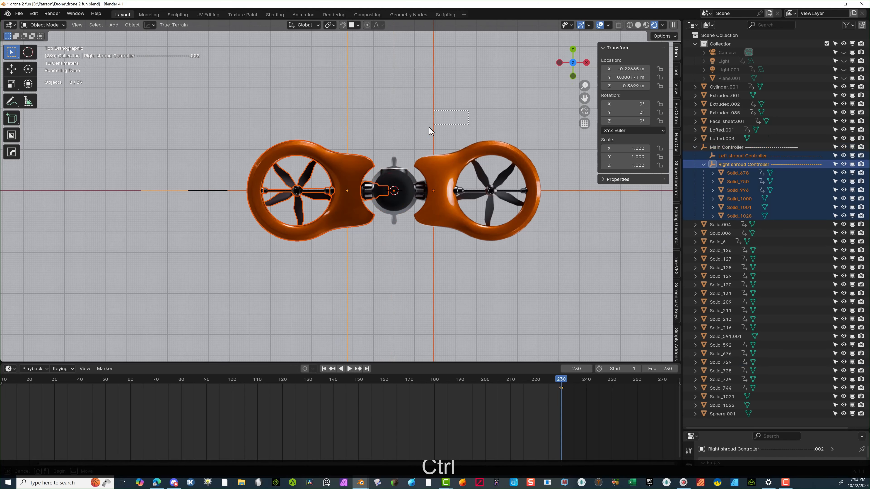
{"action": "left_click_drag", "start_coordinate": [431, 131], "coordinate": [430, 130], "text": "ctrl"}
{"action": "middle_click_drag", "start_coordinate": [433, 194], "coordinate": [415, 151]}
{"action": "left_click", "coordinate": [544, 130]}
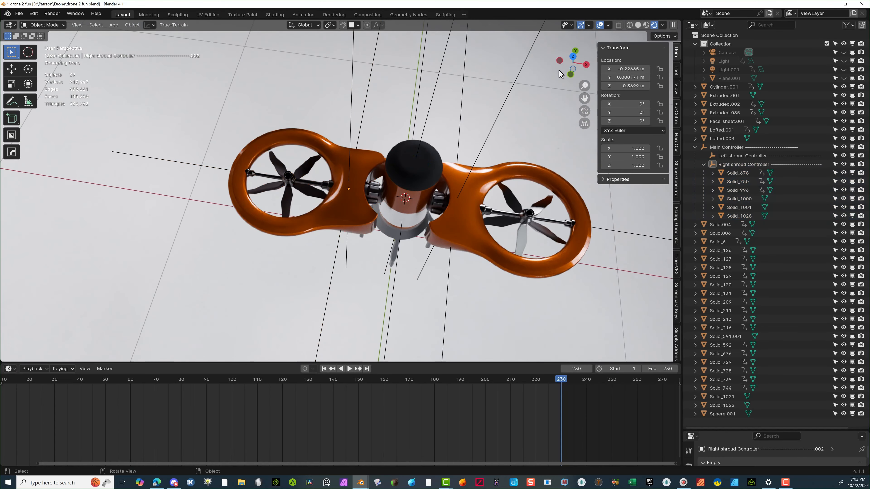
Step: In the top view, select only the left shroud's mesh parts, removing the controllers and body parts from the selection
{"action": "left_click", "coordinate": [574, 57]}
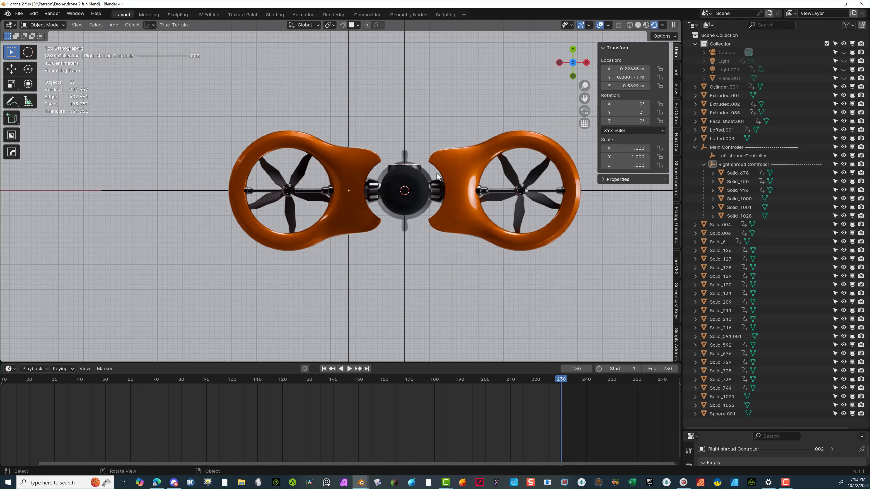
{"action": "left_click_drag", "start_coordinate": [373, 120], "coordinate": [166, 320]}
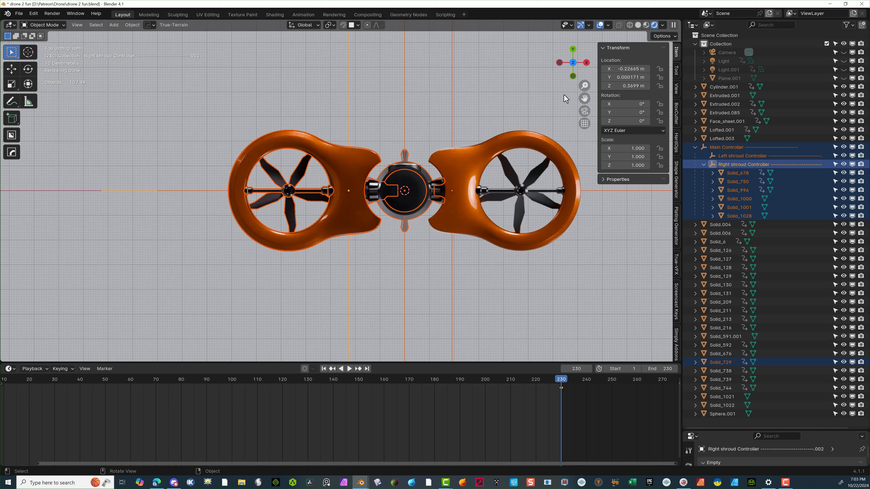
{"action": "left_click_drag", "start_coordinate": [564, 95], "coordinate": [443, 290]}
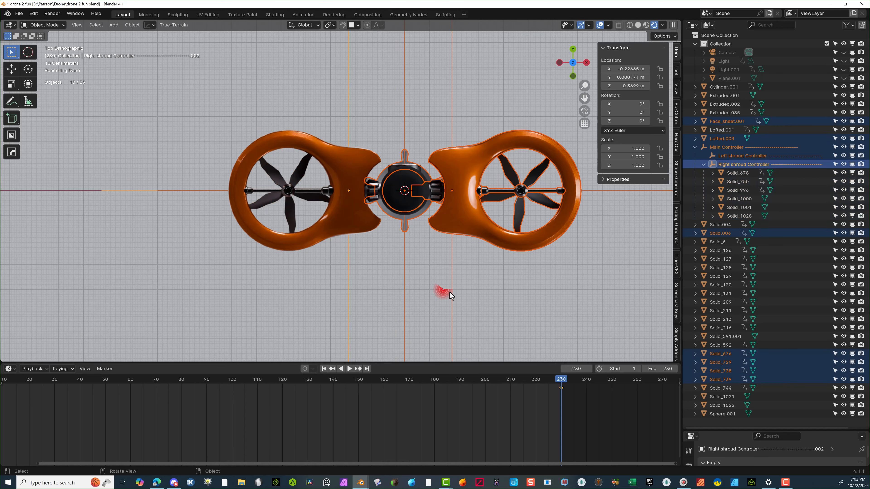
{"action": "left_click_drag", "start_coordinate": [408, 122], "coordinate": [259, 274], "text": "ctrl"}
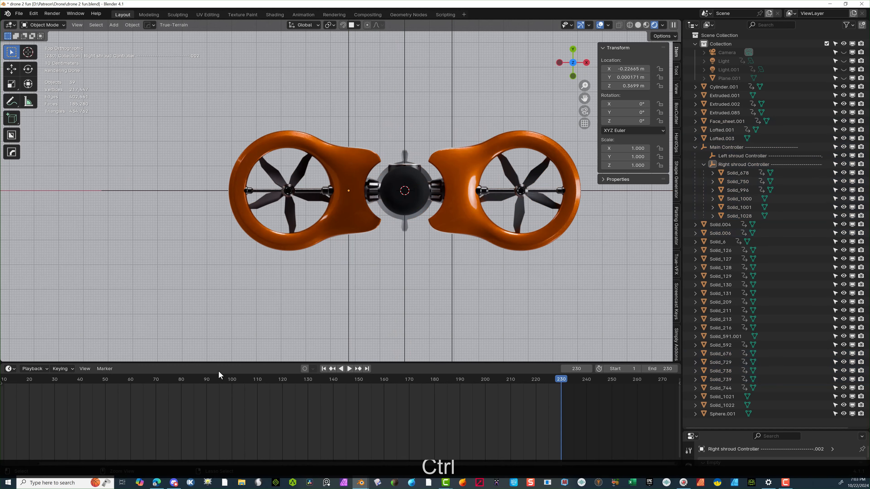
{"action": "left_click_drag", "start_coordinate": [592, 137], "coordinate": [437, 282]}
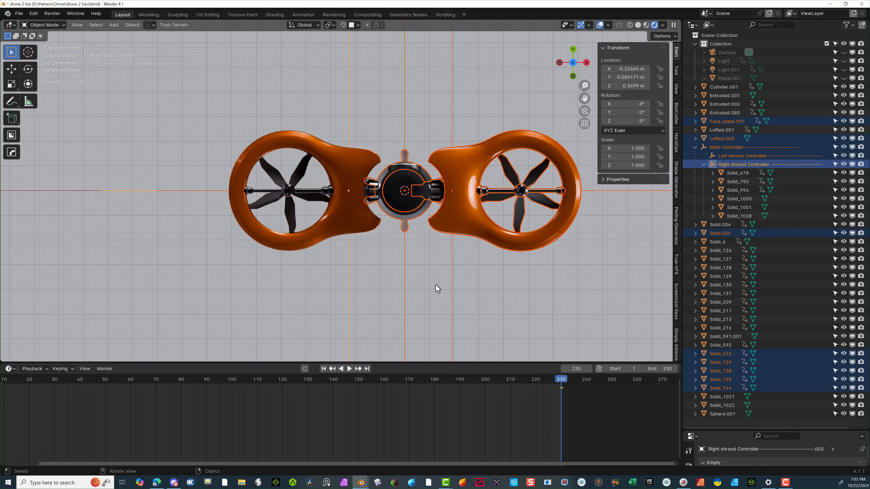
{"action": "left_click_drag", "start_coordinate": [418, 228], "coordinate": [294, 315], "text": "ctrl"}
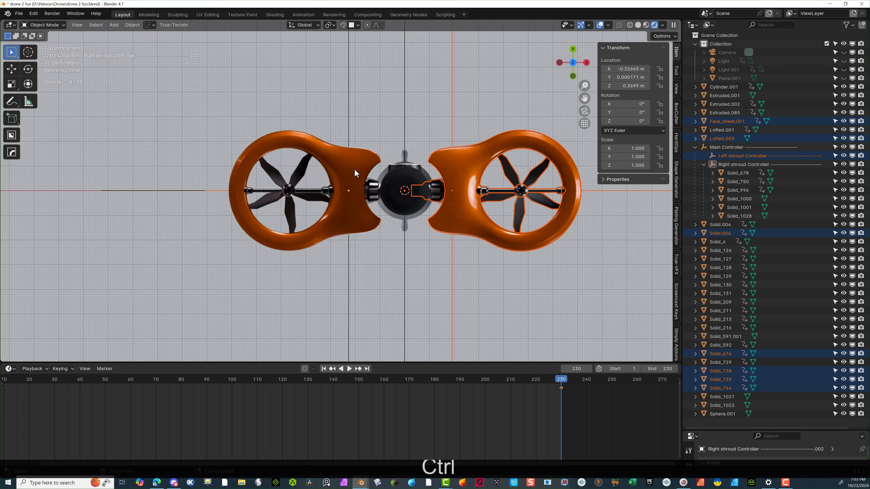
{"action": "left_click_drag", "start_coordinate": [354, 169], "coordinate": [305, 228], "text": "ctrl"}
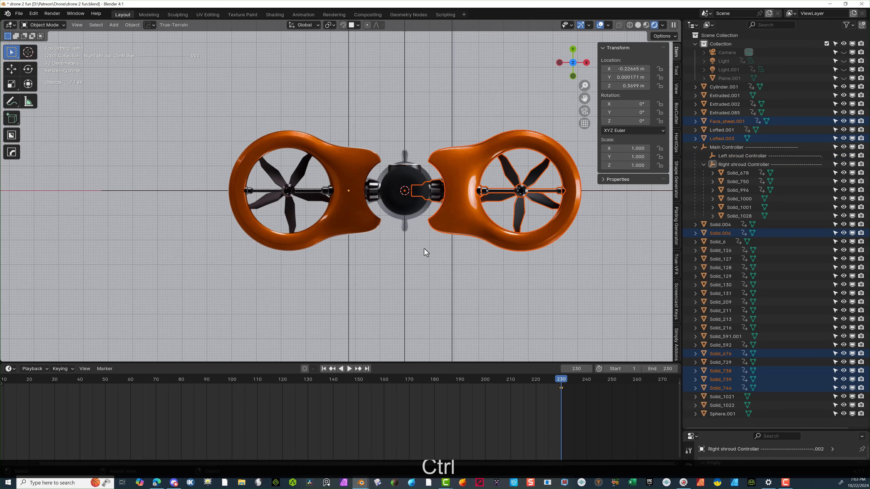
Step: Add the Left shroud Controller to the selection as the active object and parent the left shroud meshes to it as Object
{"action": "middle_click_drag", "start_coordinate": [373, 270], "coordinate": [572, 188]}
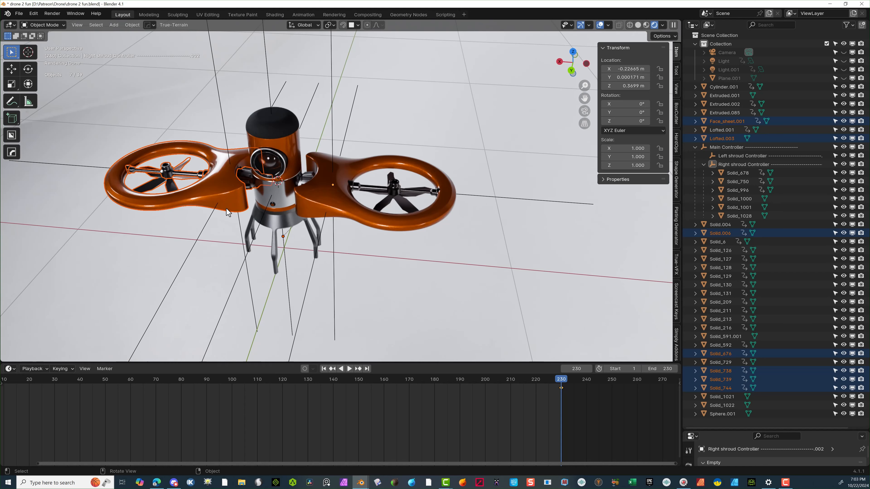
{"action": "middle_click_drag", "start_coordinate": [296, 238], "coordinate": [307, 235]}
{"action": "scroll", "coordinate": [307, 235], "scroll_direction": "up", "scroll_amount": 1}
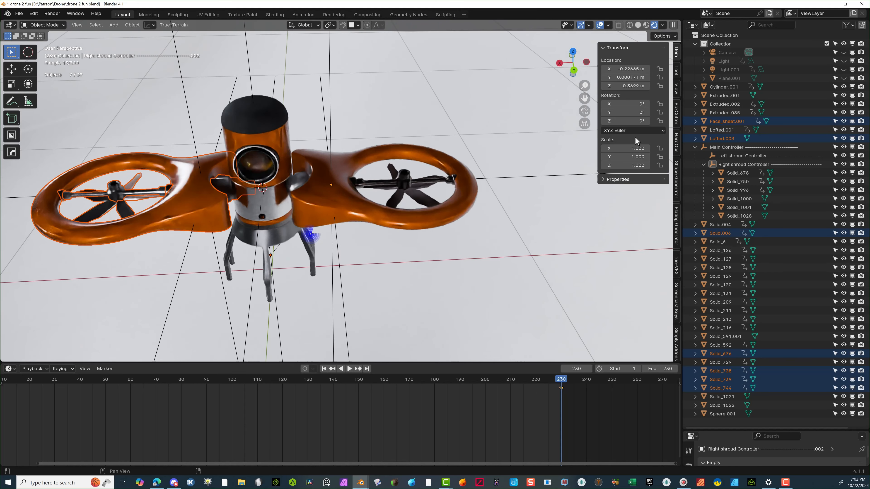
{"action": "left_click", "coordinate": [739, 157], "text": "ctrl"}
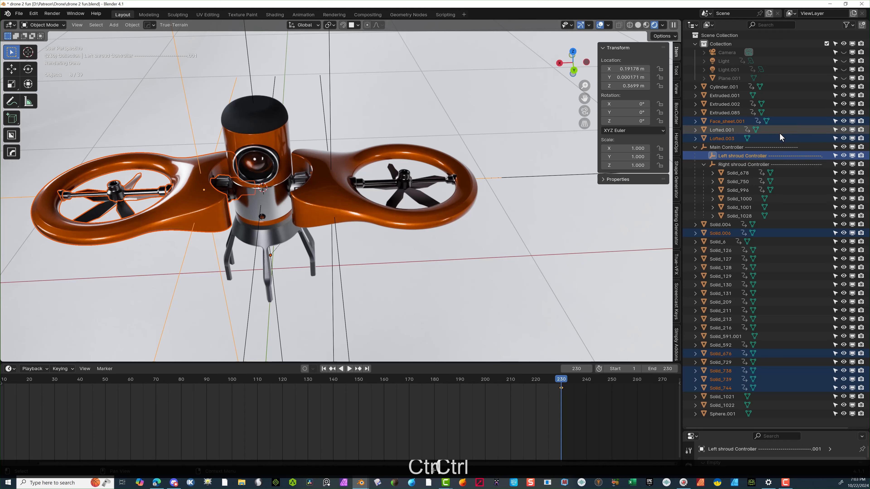
{"action": "left_click", "coordinate": [133, 24]}
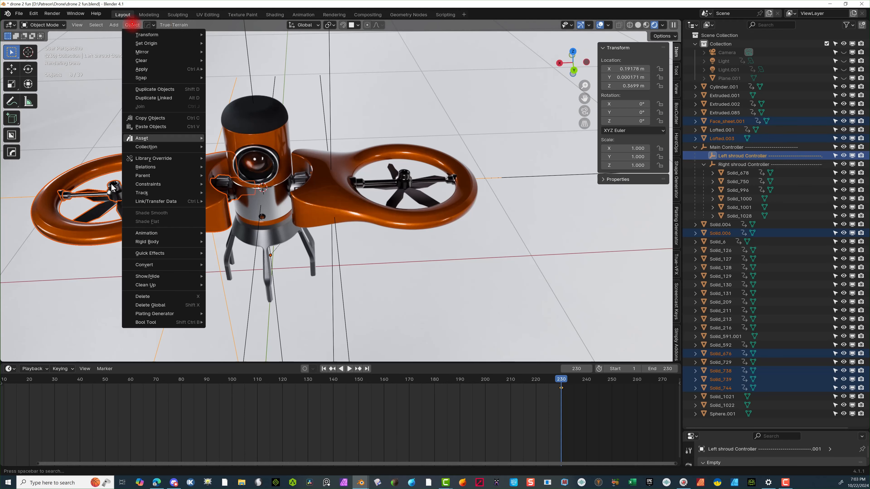
{"action": "mouse_move", "coordinate": [142, 177]}
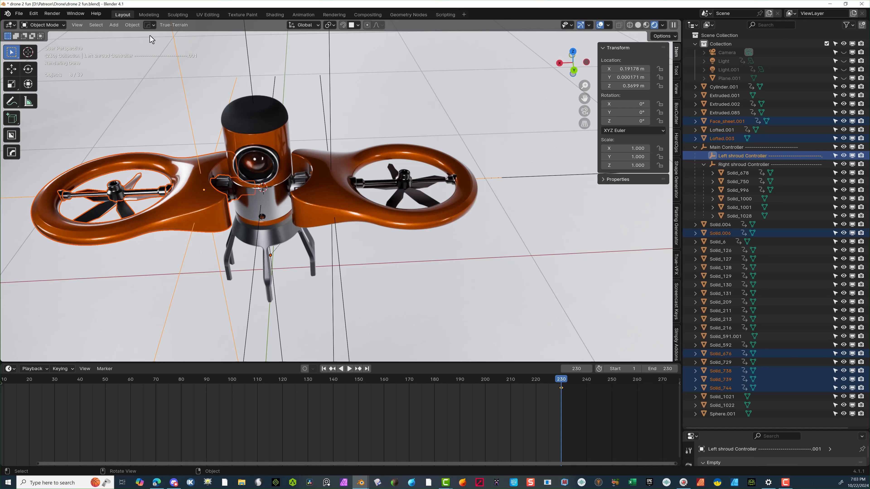
{"action": "left_click", "coordinate": [133, 25]}
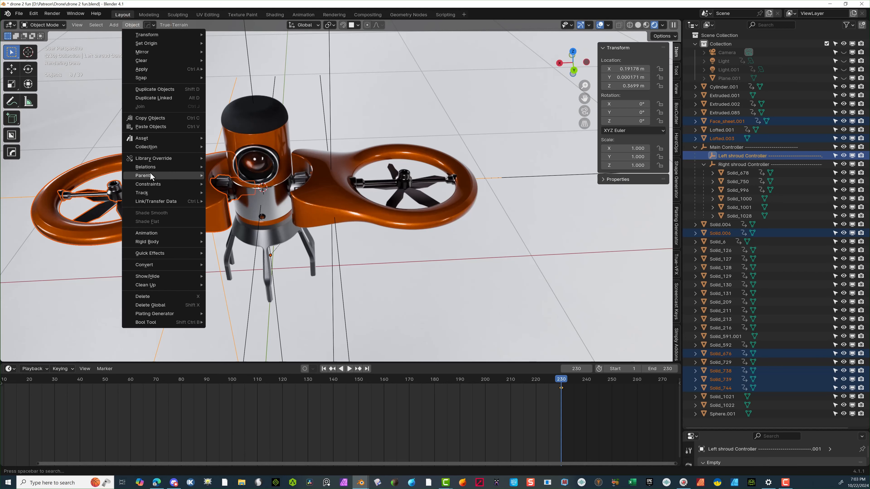
{"action": "mouse_move", "coordinate": [161, 175]}
{"action": "left_click", "coordinate": [226, 176]}
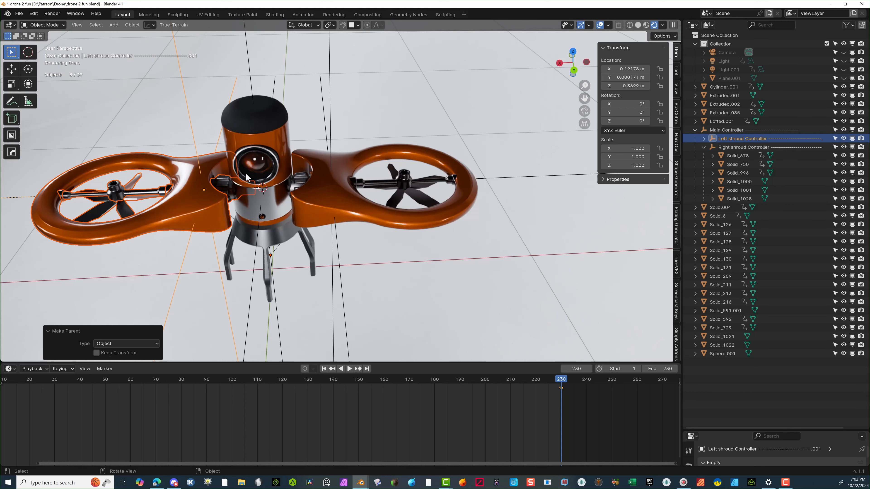
Step: Test the left shroud's rig by moving its controller along X, then cancel the move
{"action": "key", "text": "g"}
{"action": "key", "text": "x"}
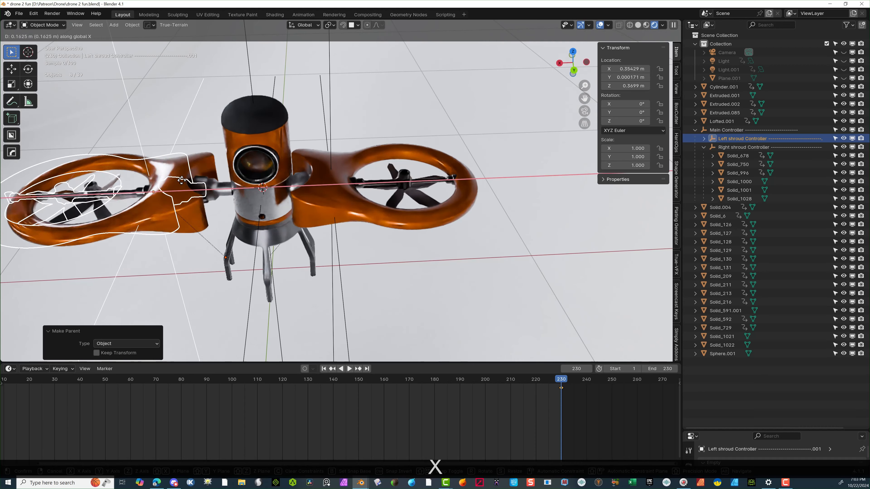
{"action": "right_click", "coordinate": [185, 177]}
{"action": "middle_click_drag", "start_coordinate": [459, 195], "coordinate": [470, 180]}
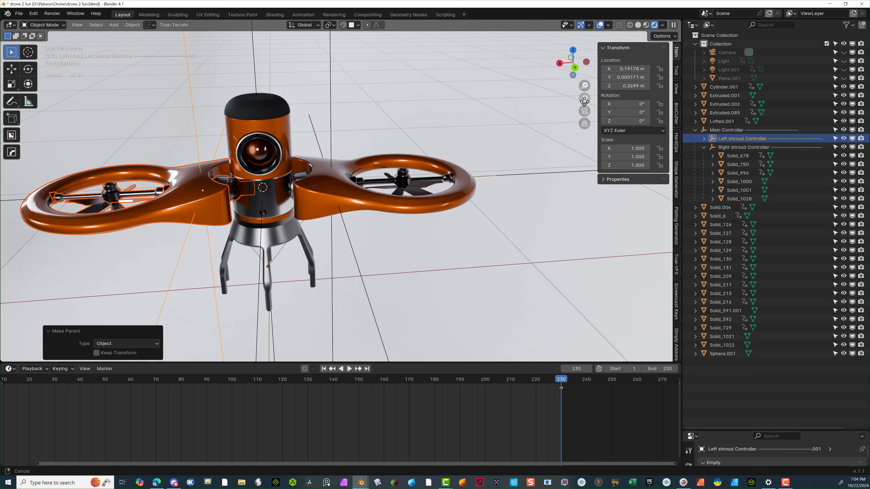
{"action": "left_click_drag", "start_coordinate": [584, 100], "coordinate": [654, 103]}
{"action": "scroll", "coordinate": [424, 239], "scroll_direction": "up", "scroll_amount": 2}
{"action": "scroll", "coordinate": [424, 240], "scroll_direction": "down", "scroll_amount": 2}
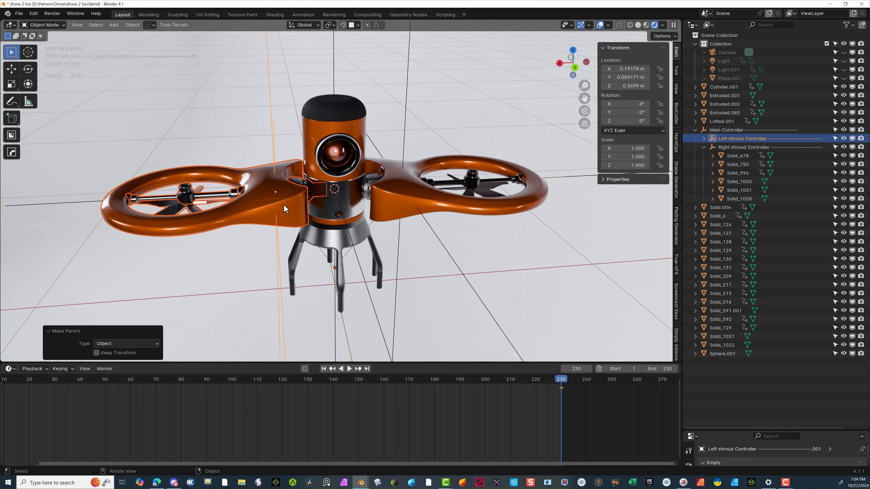
{"action": "middle_click_drag", "start_coordinate": [374, 103], "coordinate": [365, 93]}
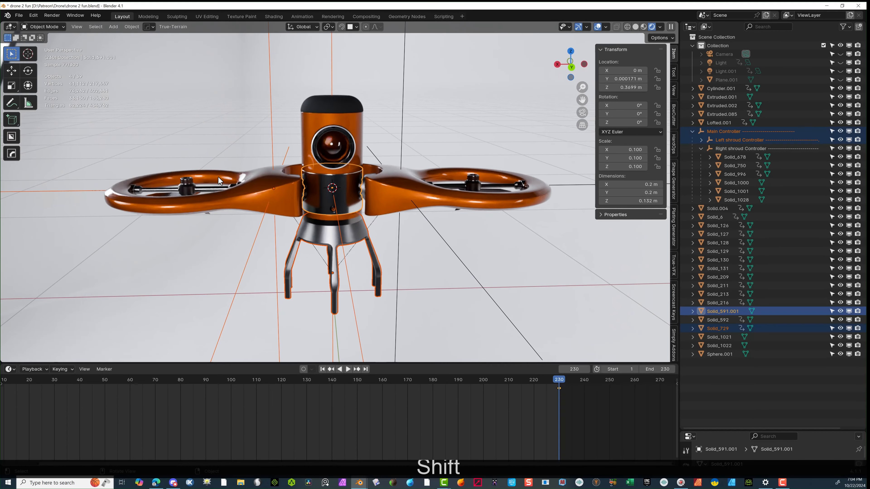
Step: Clear the selection and hide the Left and Right shroud Controllers with all their children in the viewport and renders
{"action": "left_click", "coordinate": [234, 165]}
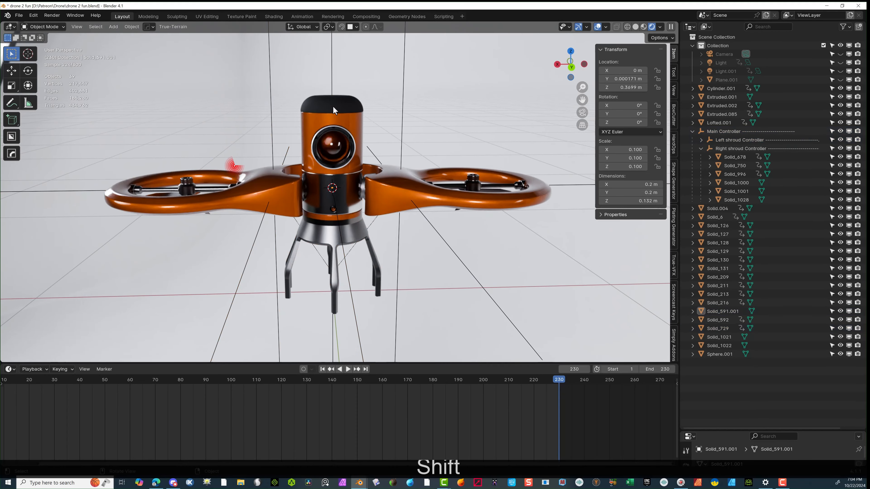
{"action": "left_click", "coordinate": [840, 140], "text": "shift"}
{"action": "left_click", "coordinate": [849, 140], "text": "shift"}
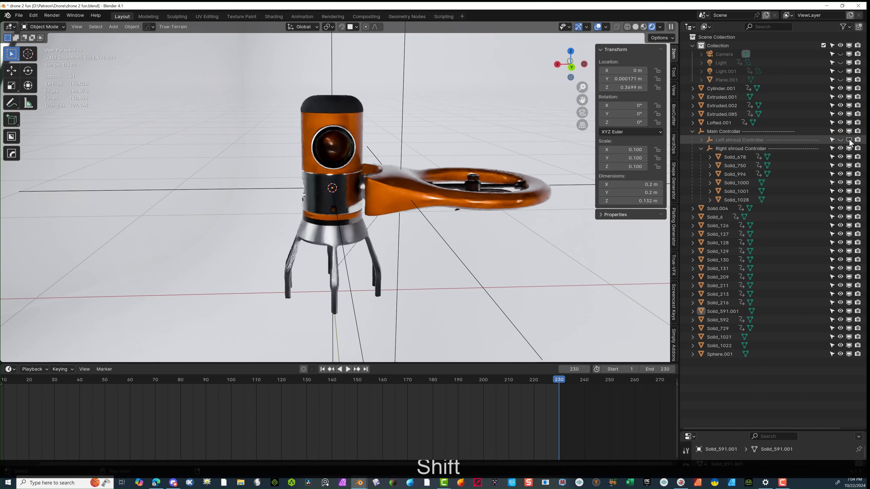
{"action": "left_click", "coordinate": [840, 148], "text": "shift"}
{"action": "left_click", "coordinate": [849, 148], "text": "shift"}
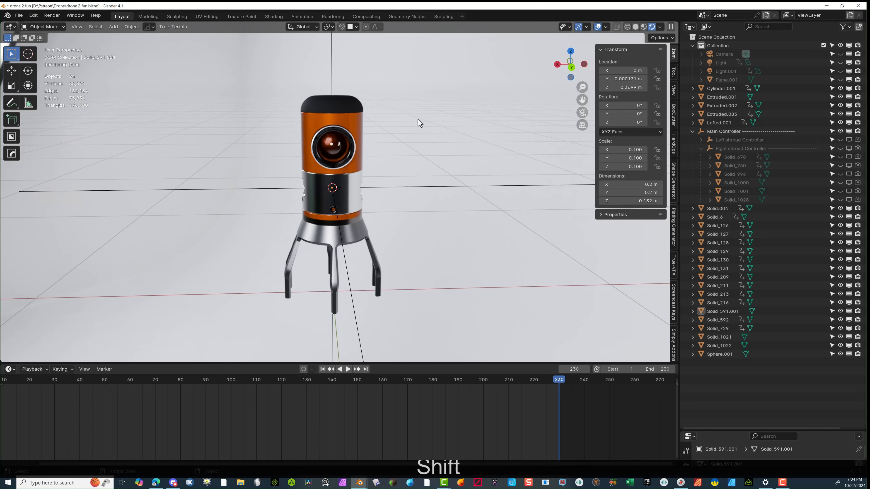
Step: Select all visible drone body meshes and remove the Main Controller from the selection
{"action": "left_click_drag", "start_coordinate": [447, 63], "coordinate": [186, 339]}
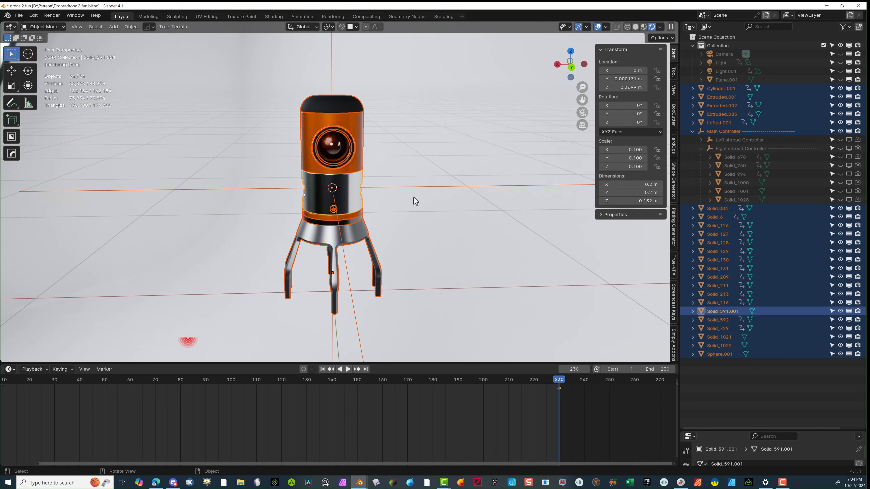
{"action": "left_click_drag", "start_coordinate": [494, 146], "coordinate": [450, 258], "text": "ctrl"}
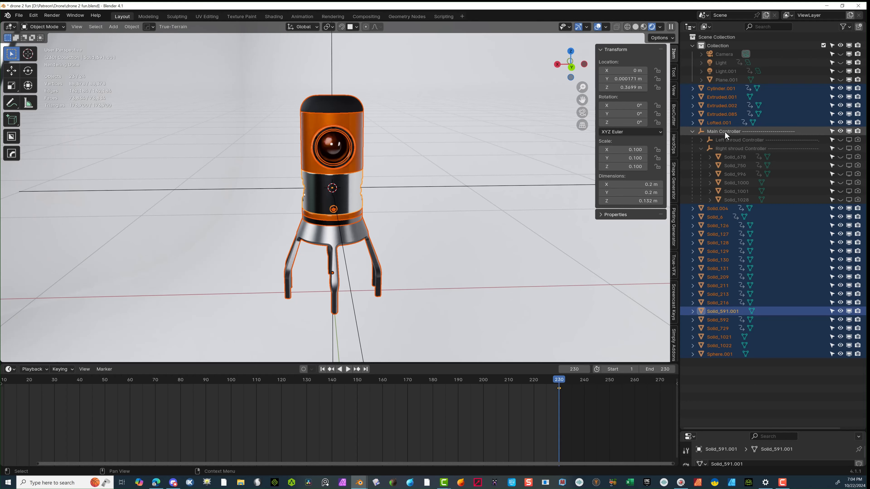
{"action": "middle_click_drag", "start_coordinate": [468, 181], "coordinate": [489, 187]}
{"action": "scroll", "coordinate": [466, 179], "scroll_direction": "down", "scroll_amount": 6}
{"action": "scroll", "coordinate": [444, 179], "scroll_direction": "up", "scroll_amount": 6}
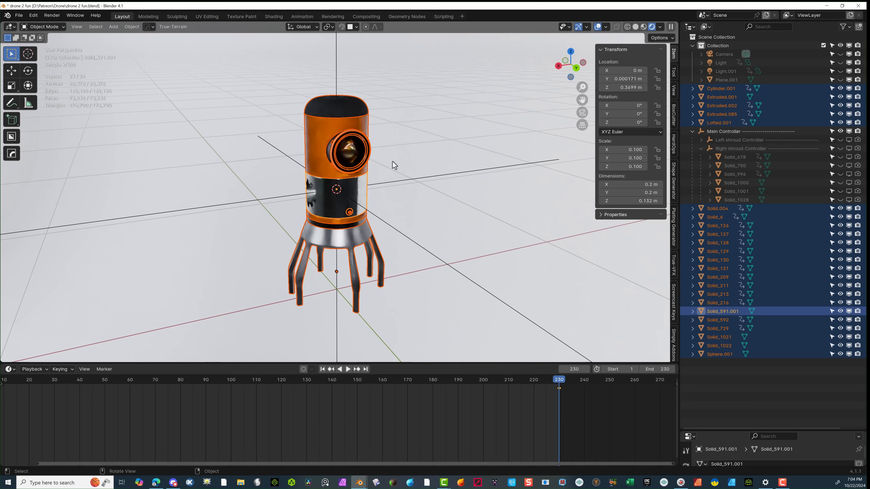
Step: Add the Main Controller to the selection as the active object, parent the body meshes to it as Object, and clear the selection
{"action": "left_click", "coordinate": [719, 133], "text": "ctrl"}
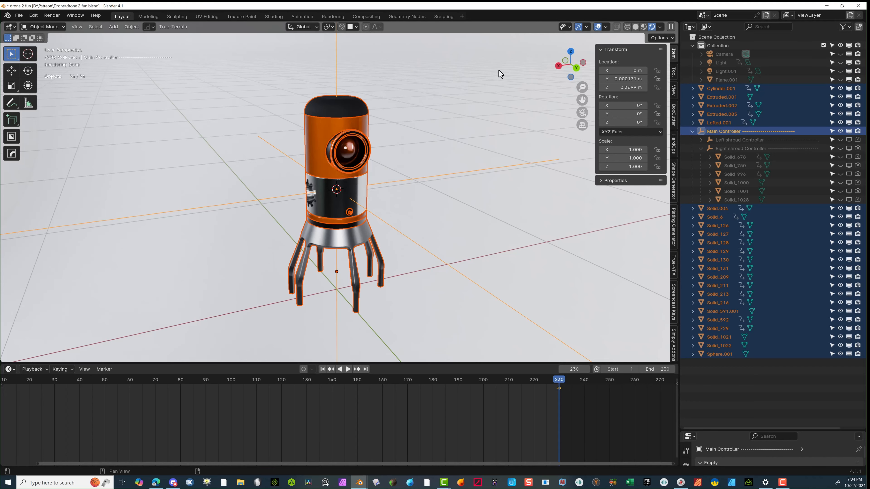
{"action": "left_click", "coordinate": [131, 27]}
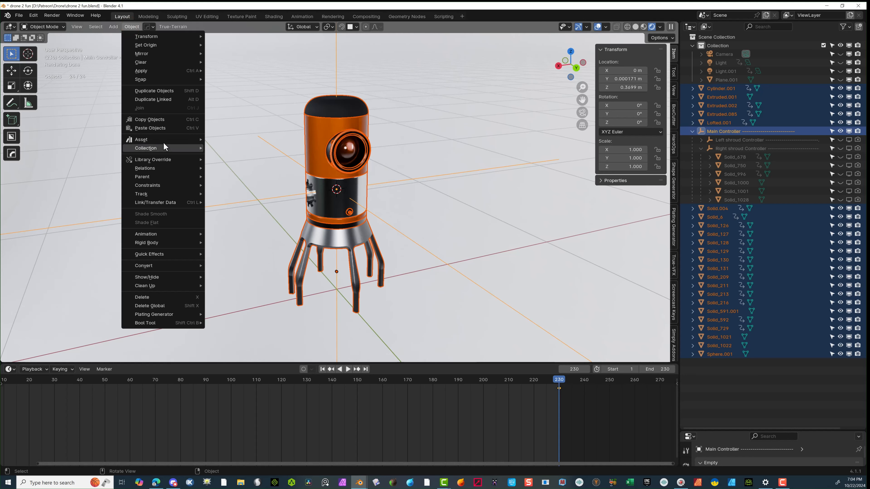
{"action": "left_click", "coordinate": [163, 176]}
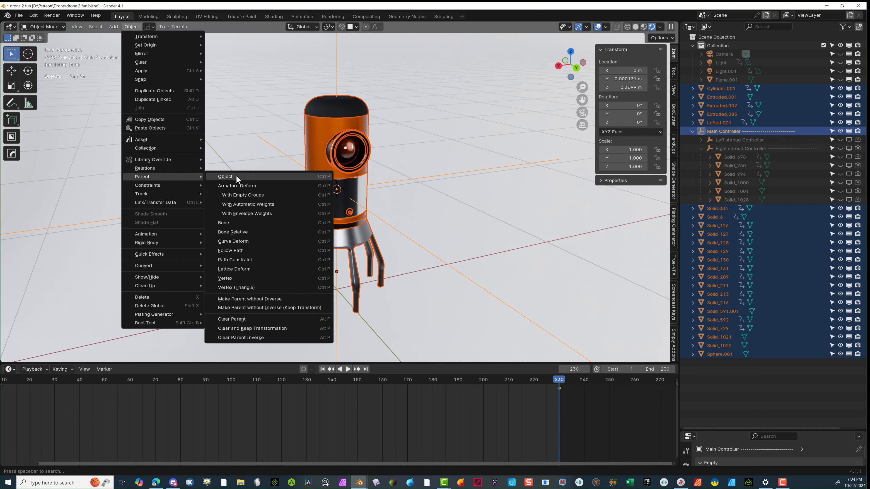
{"action": "left_click", "coordinate": [236, 173]}
{"action": "left_click", "coordinate": [513, 86]}
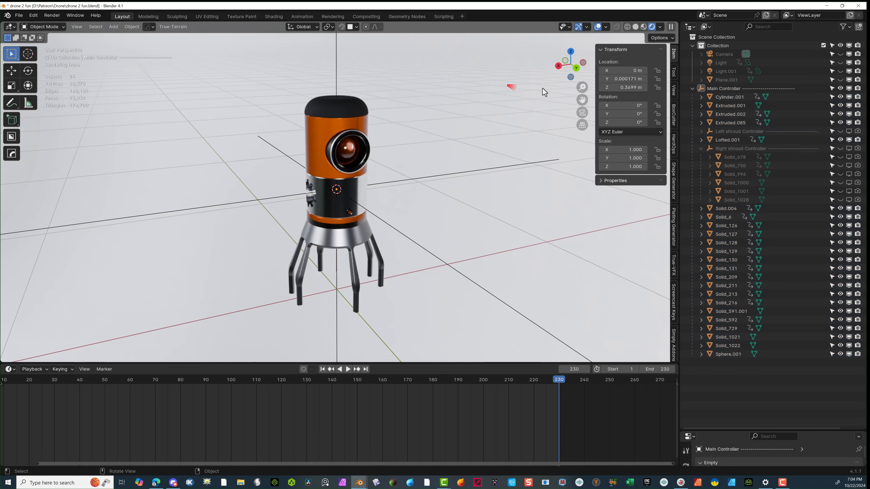
Step: Collapse the Right shroud Controller's hierarchy and show both shroud controllers with their children again in the viewport and renders
{"action": "left_click", "coordinate": [693, 89]}
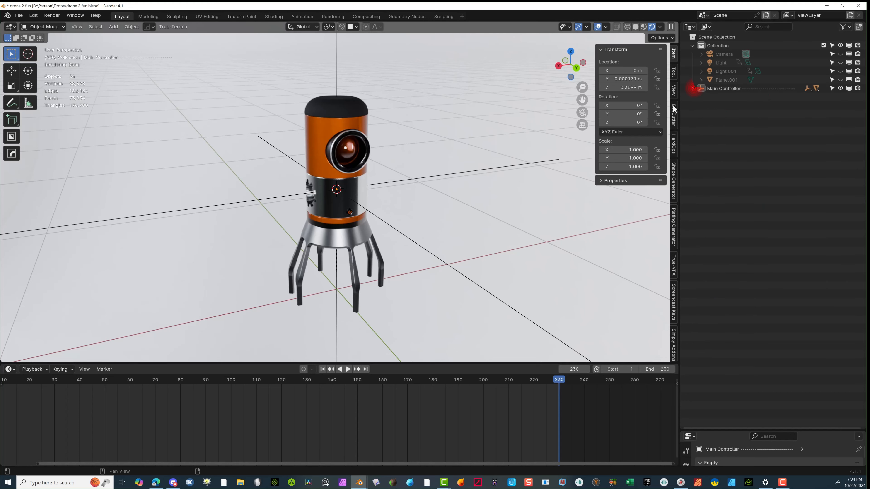
{"action": "left_click", "coordinate": [692, 88]}
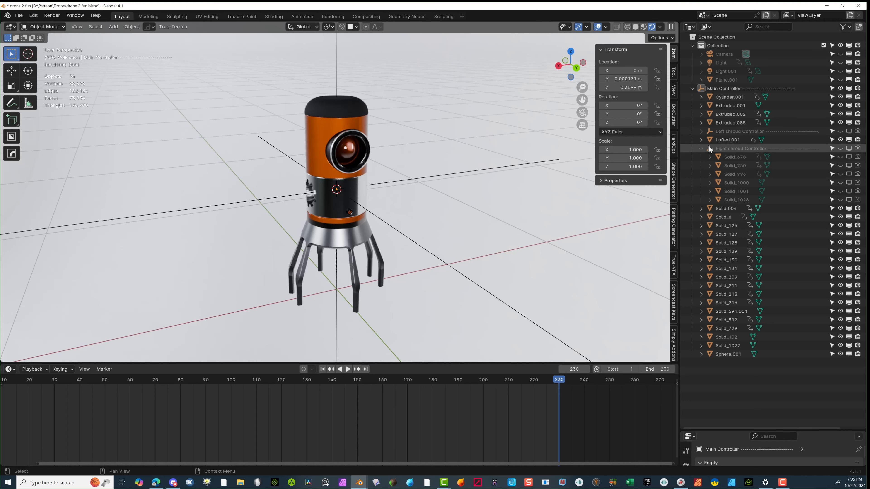
{"action": "left_click", "coordinate": [701, 148]}
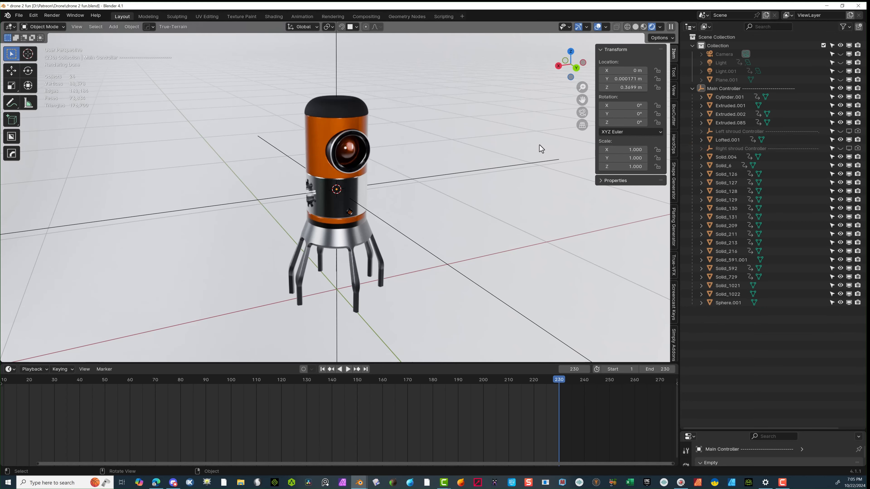
{"action": "left_click", "coordinate": [840, 131], "text": "shift"}
{"action": "left_click", "coordinate": [848, 131], "text": "shift"}
{"action": "left_click", "coordinate": [858, 130], "text": "shift"}
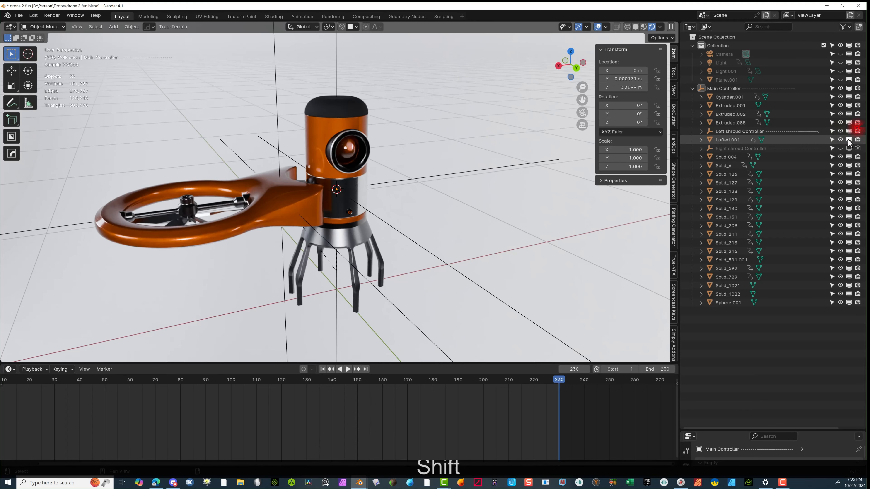
{"action": "left_click", "coordinate": [849, 148], "text": "shift"}
{"action": "left_click", "coordinate": [858, 148], "text": "shift"}
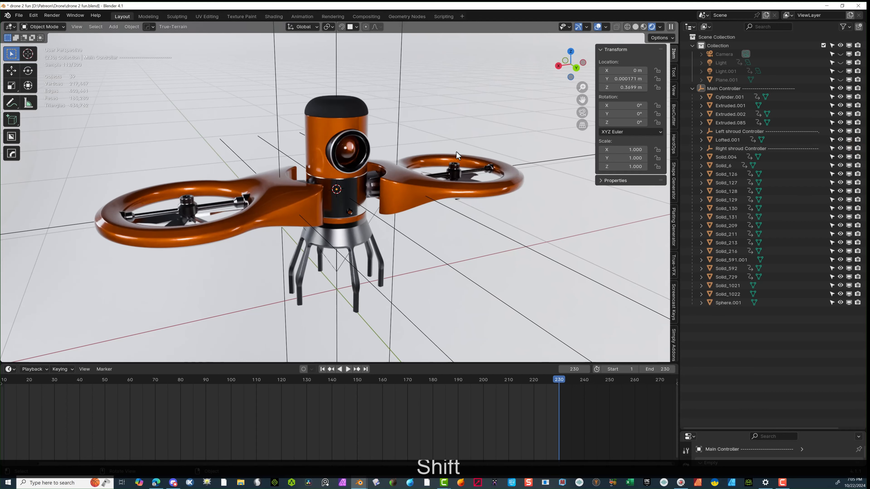
Step: Test the whole drone rig by moving the Main Controller freely, then cancel the move
{"action": "left_click_drag", "start_coordinate": [330, 84], "coordinate": [331, 84]}
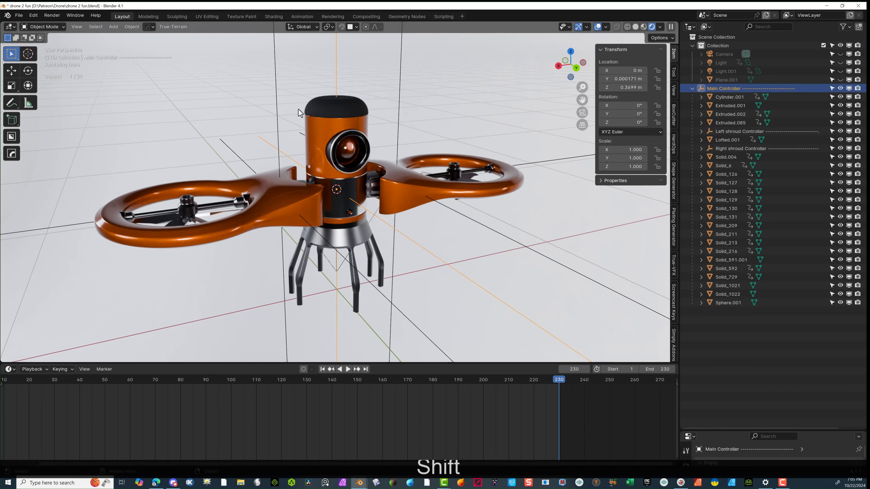
{"action": "key", "text": "g"}
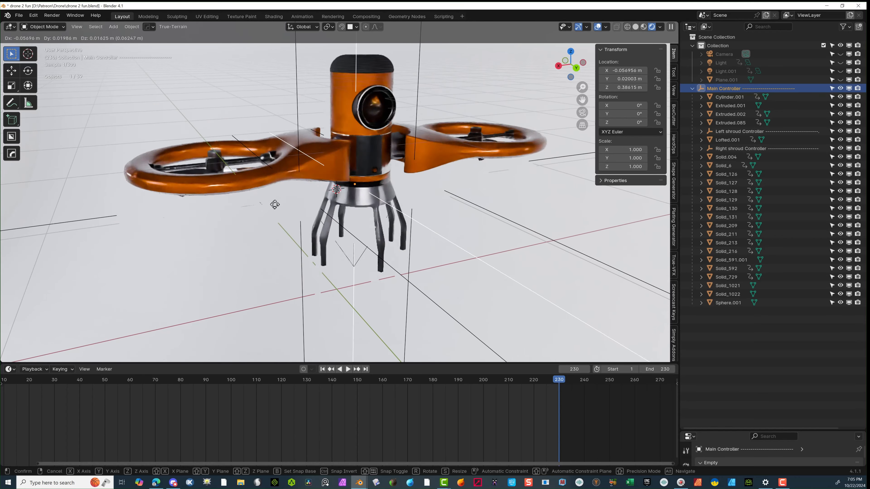
{"action": "right_click", "coordinate": [265, 140]}
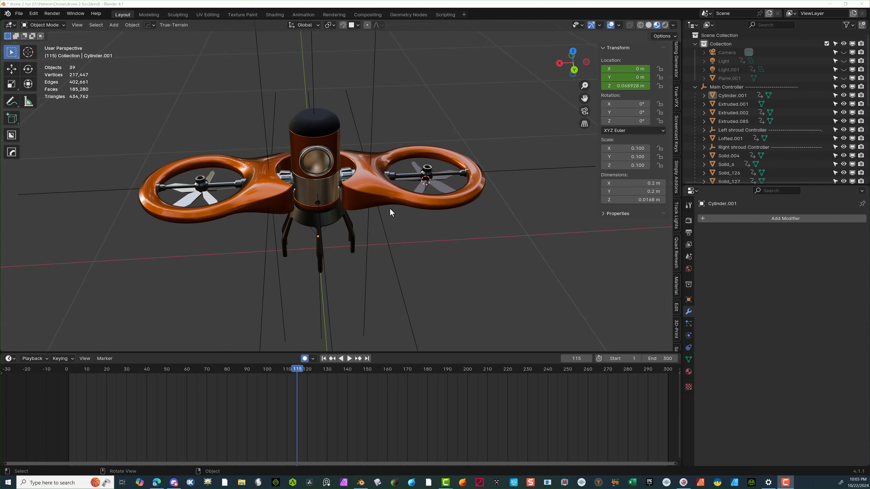
{"action": "mouse_move", "coordinate": [389, 207]}
{"action": "middle_mouse_down"}
{"action": "mouse_move", "coordinate": [415, 208]}
{"action": "mouse_move", "coordinate": [390, 198]}
{"action": "middle_mouse_up"}
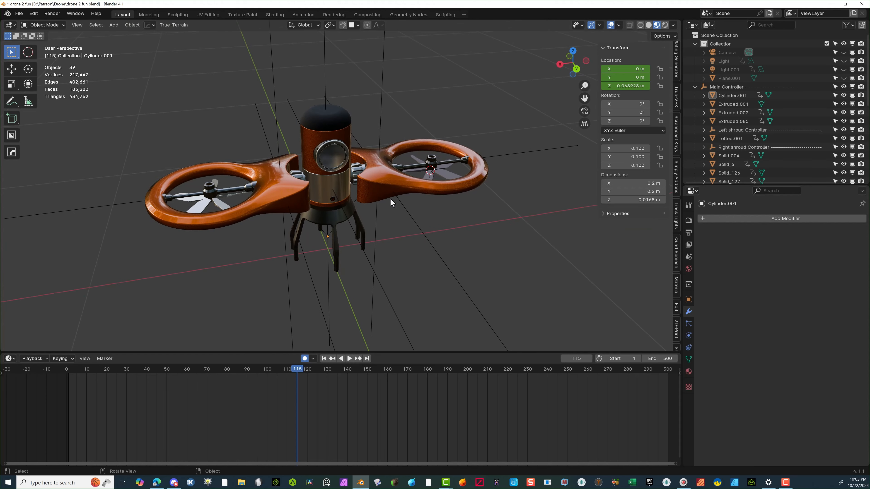
{"action": "scroll", "coordinate": [374, 202], "scroll_direction": "up", "scroll_amount": 3}
{"action": "scroll", "coordinate": [370, 195], "scroll_direction": "up", "scroll_amount": 2}
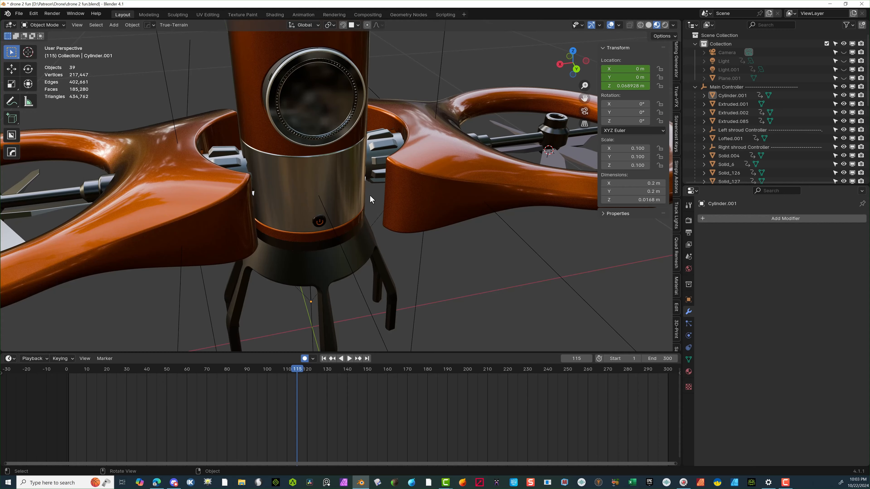
{"action": "scroll", "coordinate": [367, 195], "scroll_direction": "down", "scroll_amount": 5}
{"action": "mouse_move", "coordinate": [364, 195]}
{"action": "middle_mouse_down"}
{"action": "mouse_move", "coordinate": [307, 180]}
{"action": "mouse_move", "coordinate": [268, 183]}
{"action": "mouse_move", "coordinate": [268, 234]}
{"action": "mouse_move", "coordinate": [373, 188]}
{"action": "mouse_move", "coordinate": [380, 155]}
{"action": "mouse_move", "coordinate": [363, 179]}
{"action": "mouse_move", "coordinate": [376, 198]}
{"action": "middle_mouse_up"}
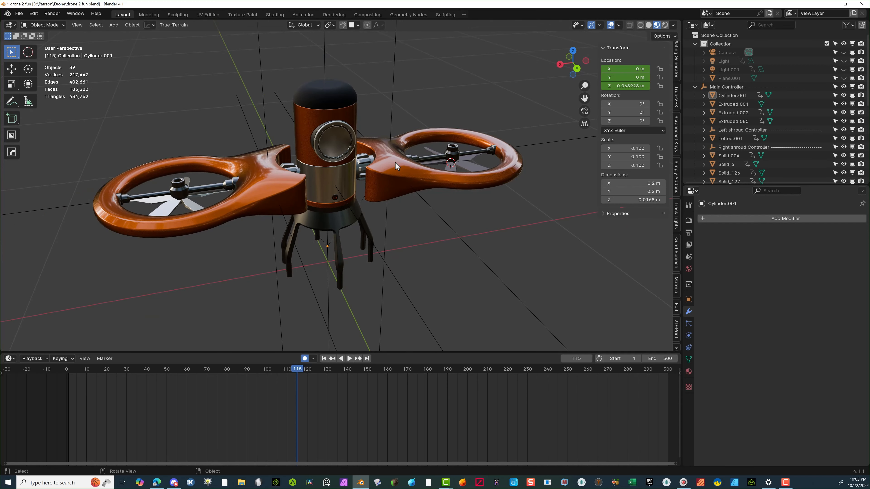
{"action": "middle_click_drag", "start_coordinate": [395, 162], "coordinate": [408, 176]}
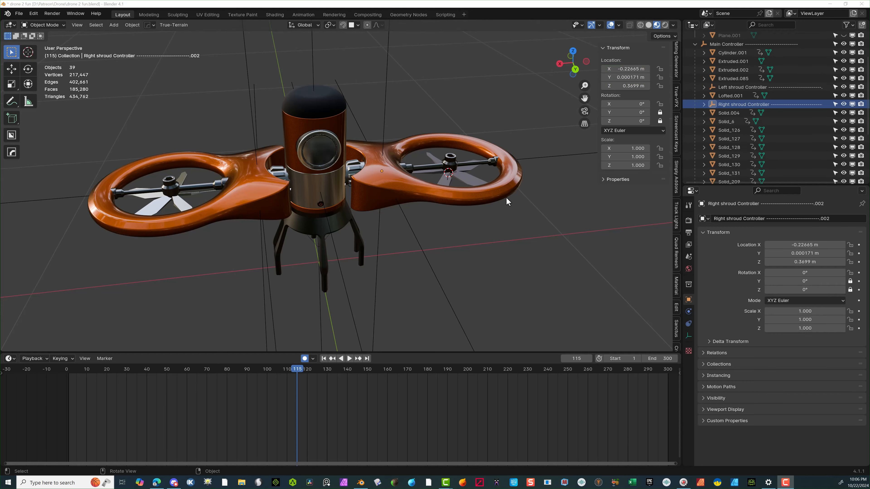
{"action": "mouse_move", "coordinate": [506, 198]}
{"action": "middle_mouse_down"}
{"action": "mouse_move", "coordinate": [513, 186]}
{"action": "mouse_move", "coordinate": [502, 211]}
{"action": "middle_mouse_up"}
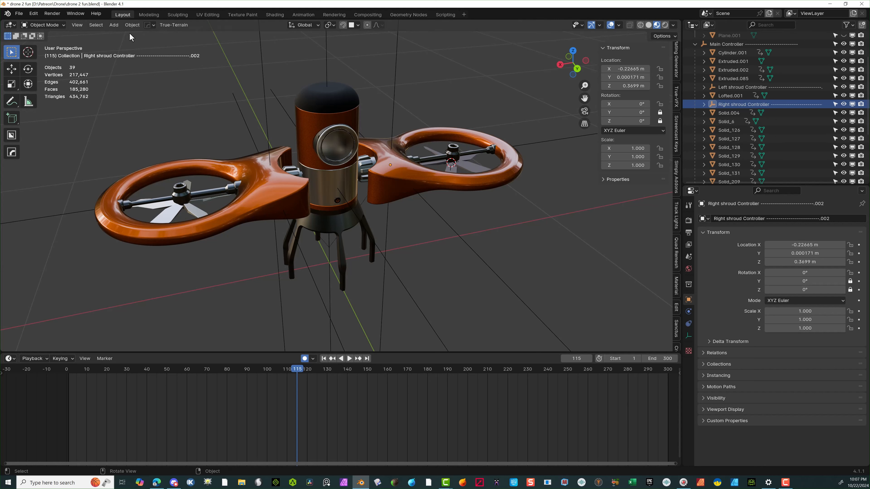
Step: Add a Plain Axes empty to the scene
{"action": "left_click", "coordinate": [117, 25]}
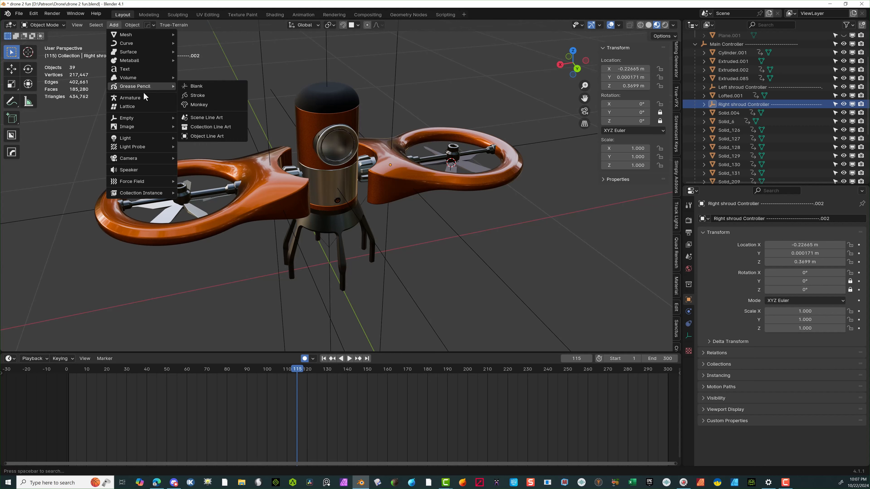
{"action": "mouse_move", "coordinate": [149, 117]}
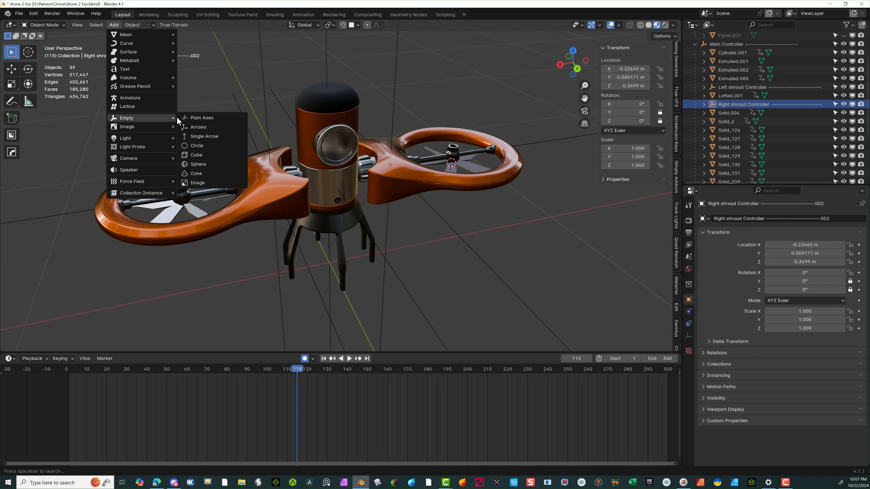
{"action": "left_click", "coordinate": [200, 118]}
Step: Rename the new empty as Center Objects
{"action": "scroll", "coordinate": [740, 85], "scroll_direction": "up", "scroll_amount": 3}
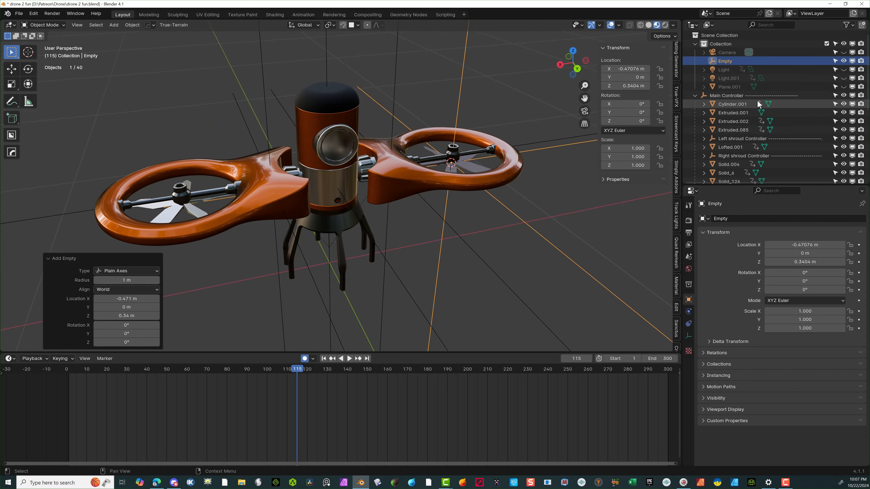
{"action": "double_click", "coordinate": [725, 61]}
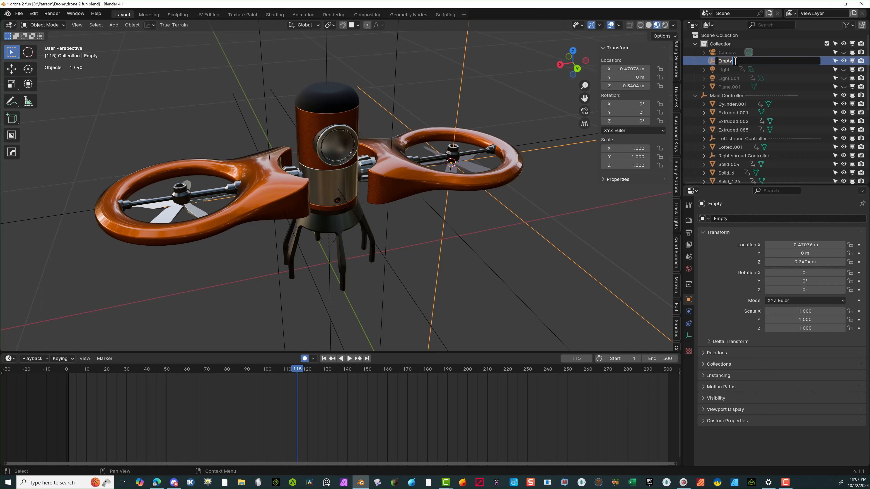
{"action": "type", "text": "Ma"}
{"action": "key", "text": "BackSpace"}
{"action": "key", "text": "BackSpace"}
{"action": "type", "text": "C"}
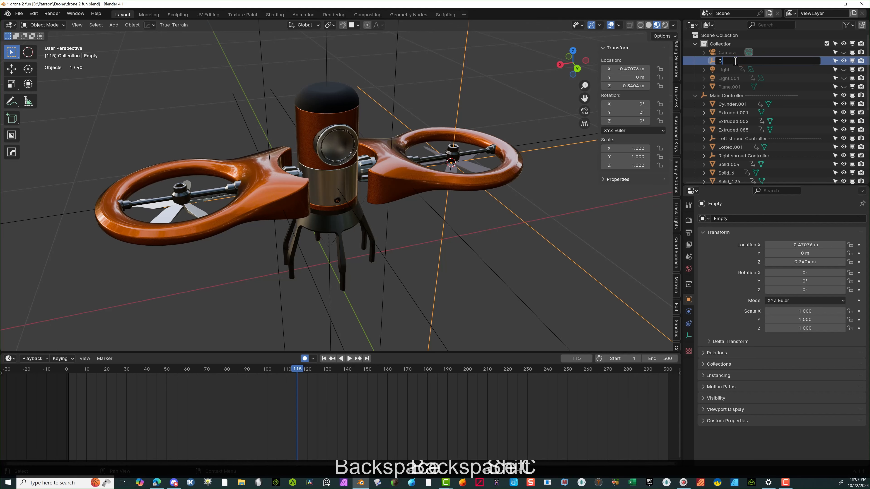
{"action": "type", "text": "enter D"}
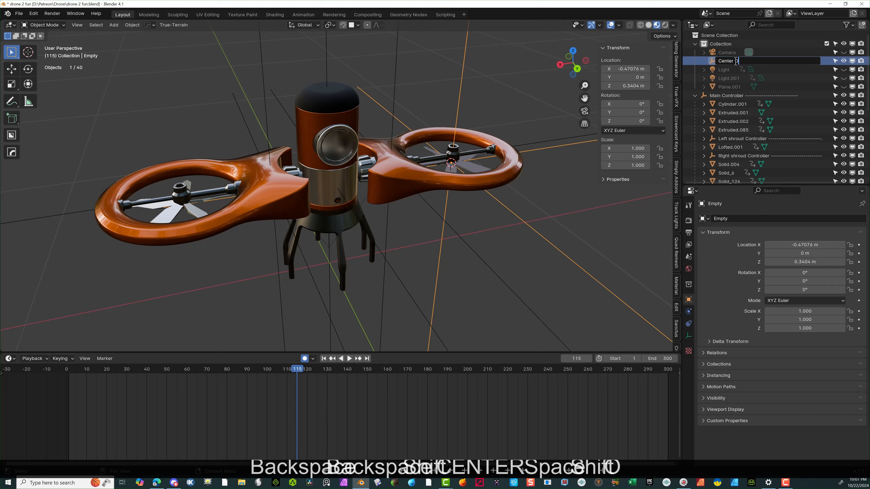
{"action": "type", "text": "Ojbe"}
{"action": "key", "text": "BackSpace"}
{"action": "key", "text": "BackSpace"}
{"action": "key", "text": "BackSpace"}
{"action": "type", "text": "b"}
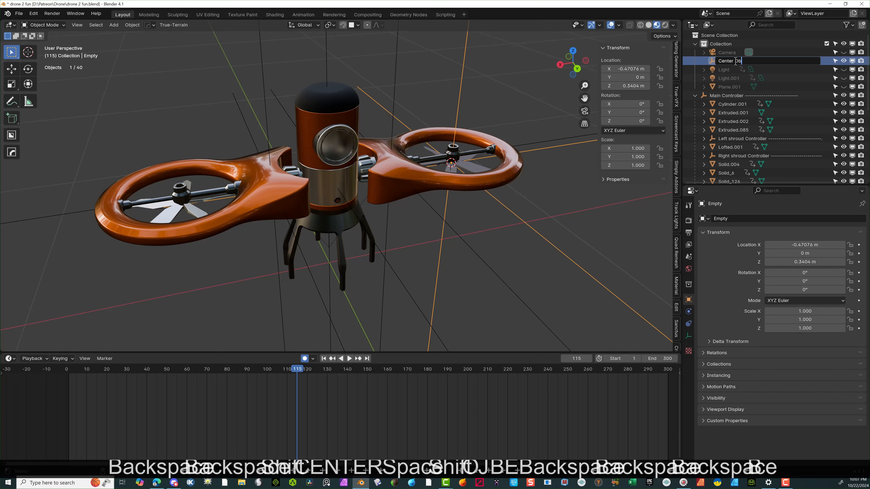
{"action": "type", "text": "ject"}
{"action": "key", "text": "BackSpace"}
{"action": "type", "text": "cts"}
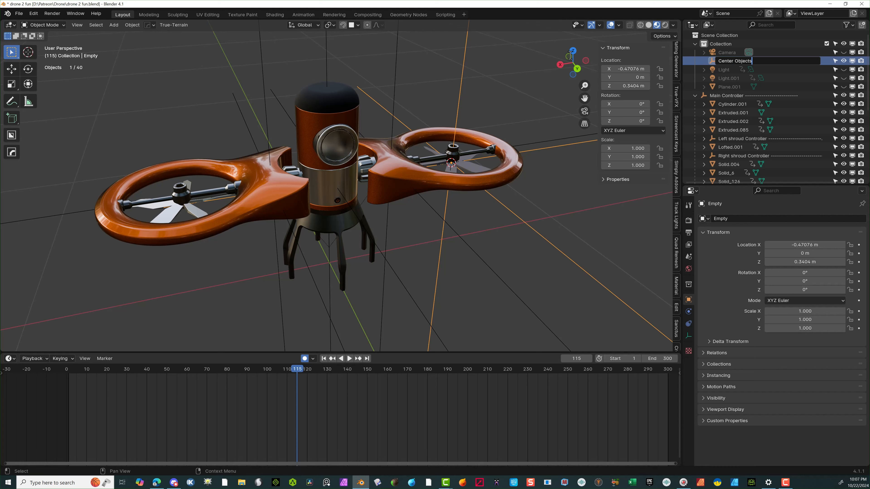
{"action": "key", "text": "Return"}
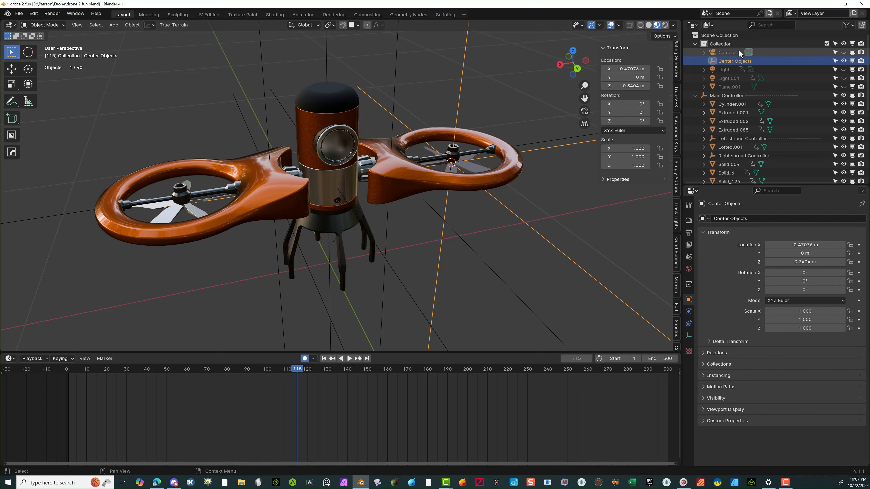
Step: Parent the Center Objects empty to the Main Controller as Object with Keep Transform, and clear the selection
{"action": "left_click", "coordinate": [729, 95], "text": "ctrl"}
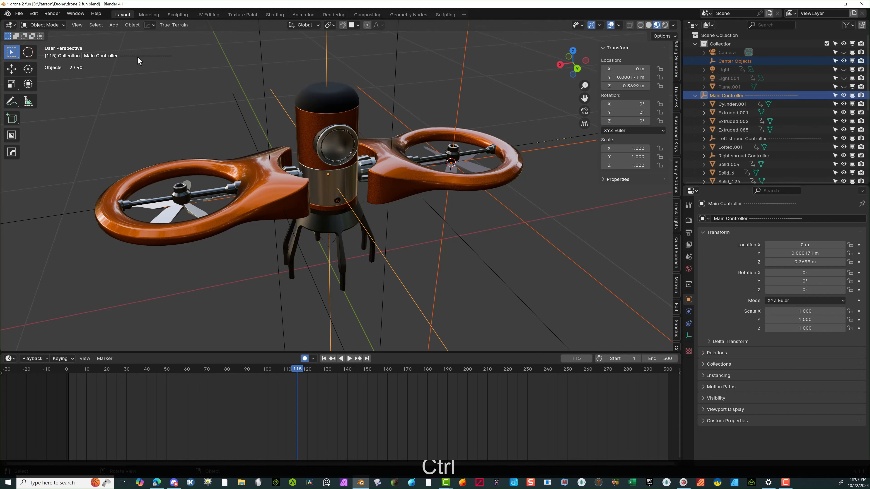
{"action": "left_click", "coordinate": [132, 25]}
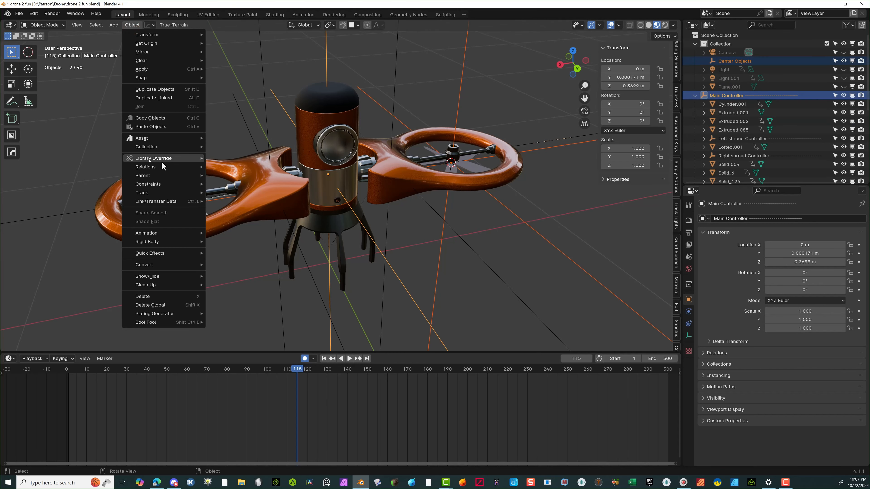
{"action": "mouse_move", "coordinate": [166, 175]}
{"action": "left_click", "coordinate": [220, 175]}
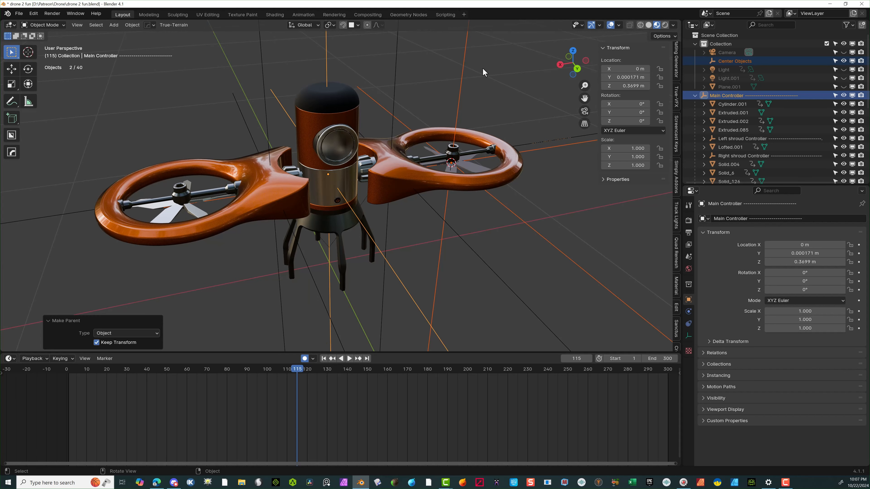
{"action": "left_click", "coordinate": [514, 79]}
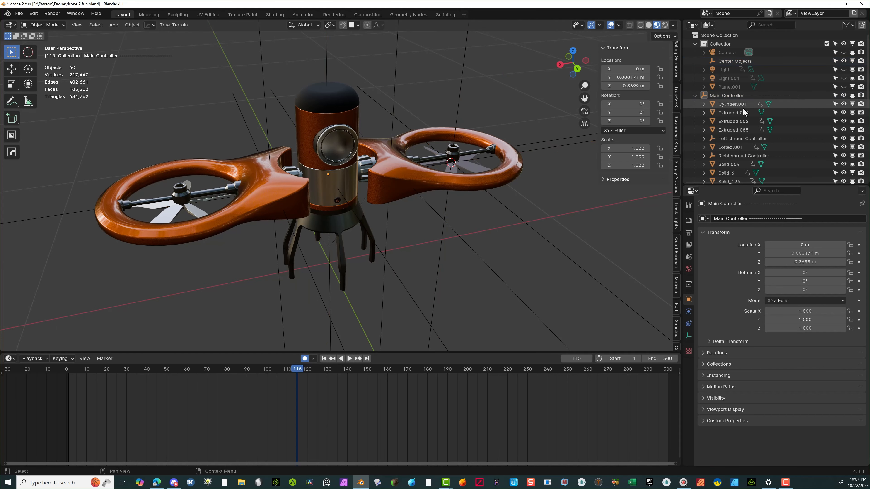
Step: Move the Center Objects empty about 0.471 m along X to the middle of the drone body, and clear the selection
{"action": "left_click", "coordinate": [696, 96]}
{"action": "left_click", "coordinate": [695, 96]}
{"action": "scroll", "coordinate": [732, 147], "scroll_direction": "down", "scroll_amount": 8}
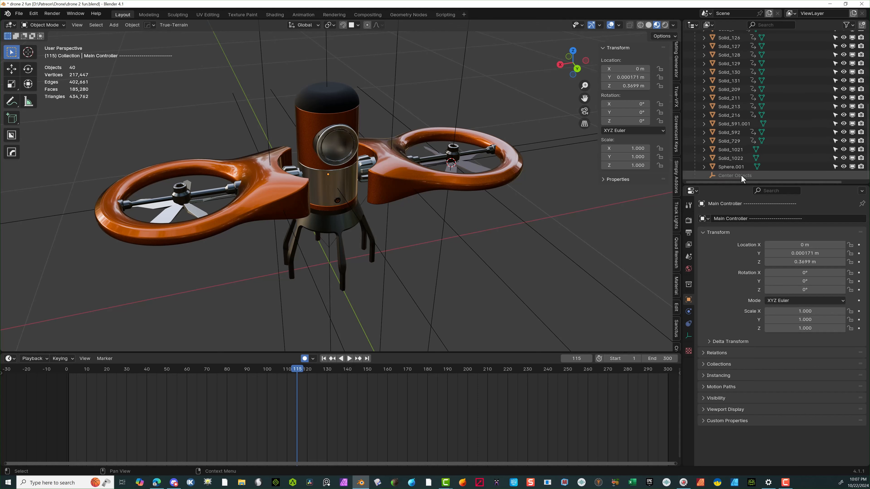
{"action": "scroll", "coordinate": [751, 171], "scroll_direction": "down", "scroll_amount": 1}
{"action": "left_click", "coordinate": [732, 176]}
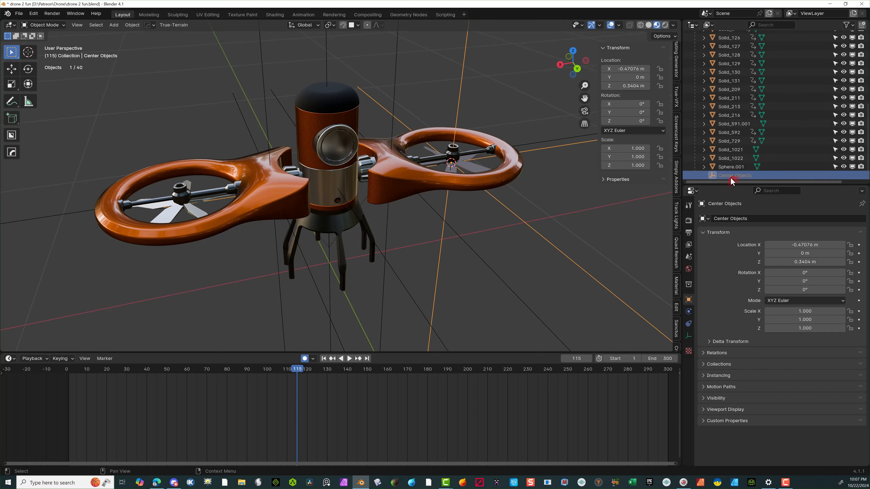
{"action": "left_click", "coordinate": [577, 69]}
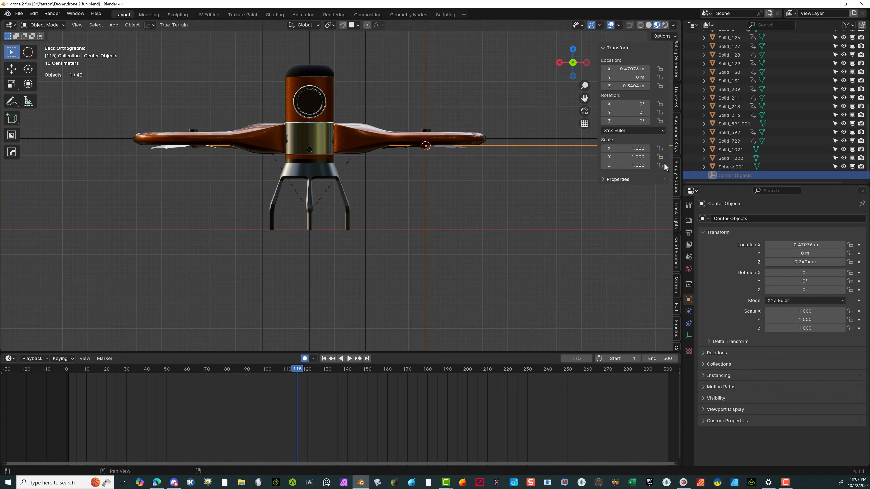
{"action": "left_click", "coordinate": [720, 176]}
{"action": "middle_click_drag", "start_coordinate": [443, 151], "coordinate": [459, 181]}
{"action": "scroll", "coordinate": [477, 178], "scroll_direction": "down", "scroll_amount": 3}
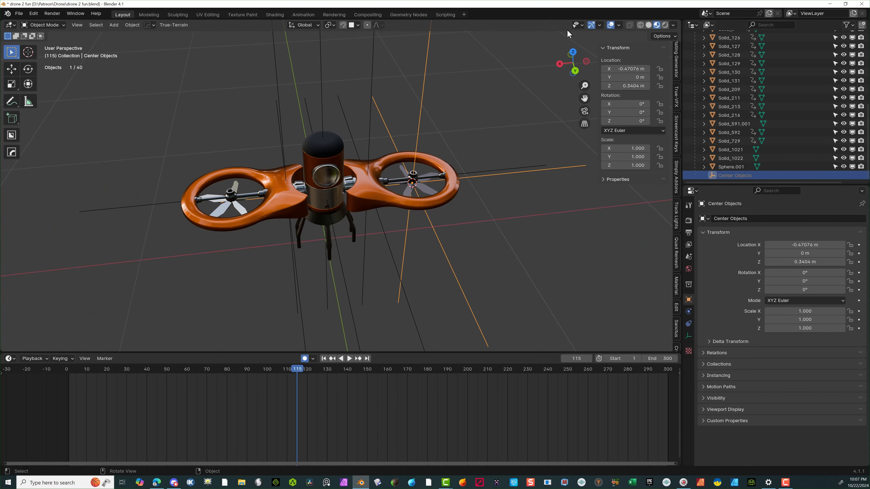
{"action": "left_click", "coordinate": [570, 54]}
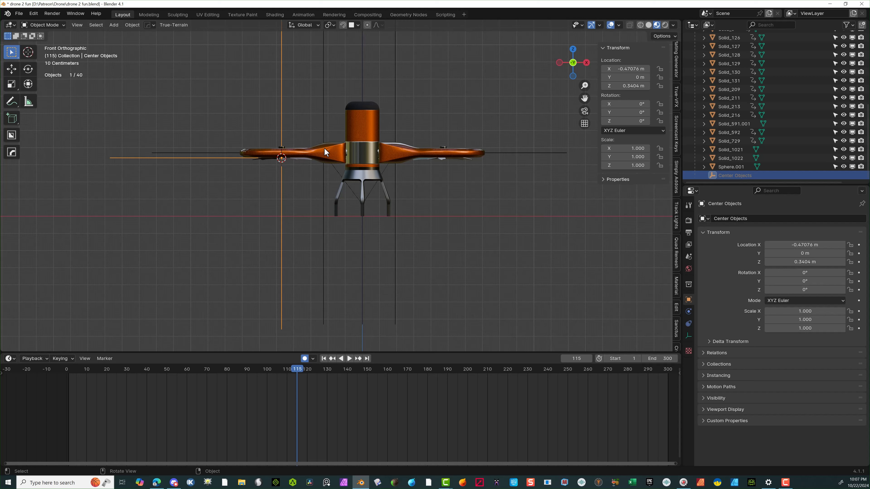
{"action": "key", "text": "g"}
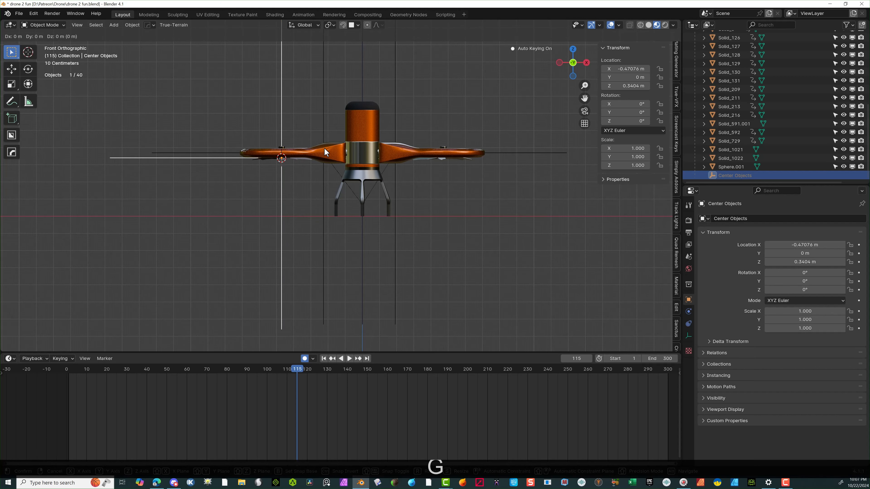
{"action": "key", "text": "x"}
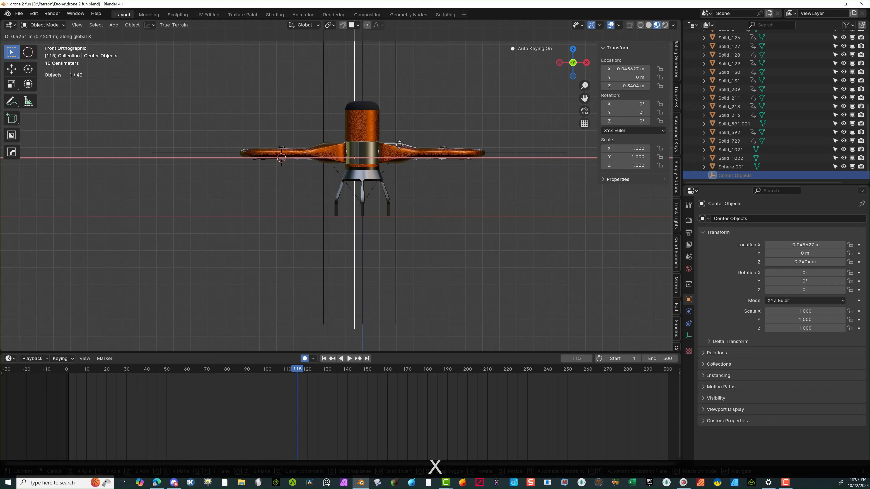
{"action": "left_click", "coordinate": [400, 145]}
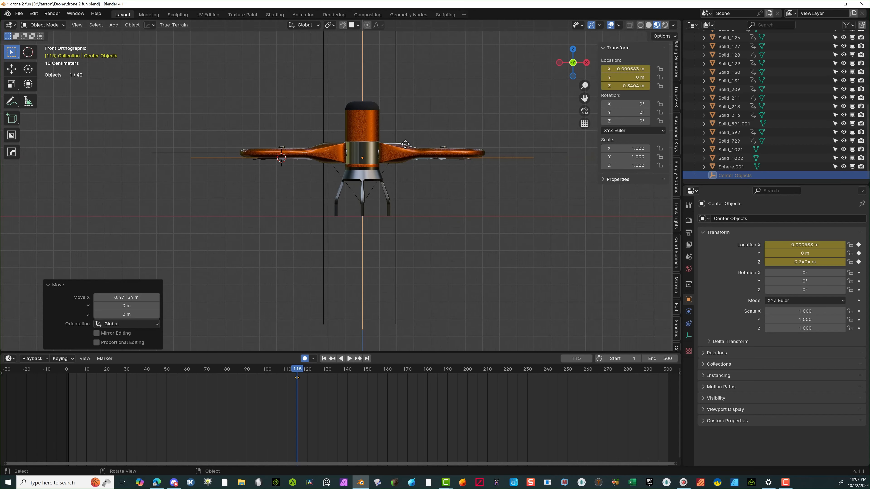
{"action": "scroll", "coordinate": [350, 155], "scroll_direction": "up", "scroll_amount": 1}
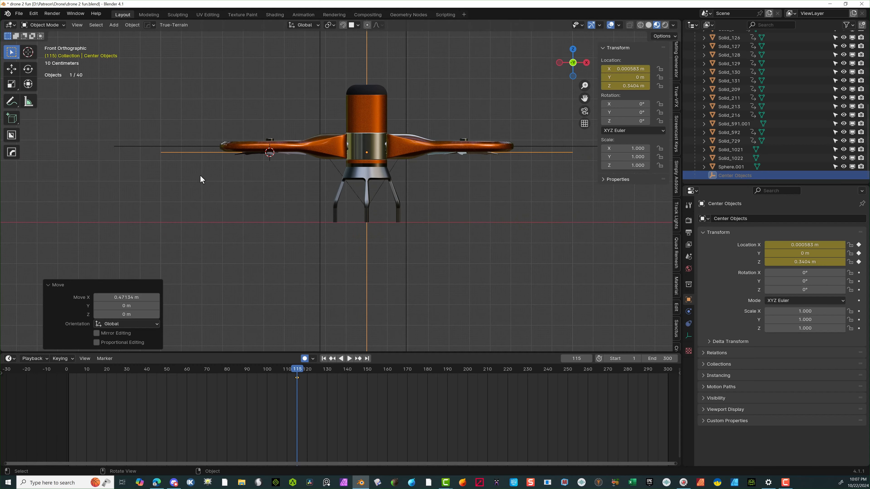
{"action": "middle_click_drag", "start_coordinate": [219, 168], "coordinate": [418, 191]}
{"action": "scroll", "coordinate": [418, 190], "scroll_direction": "up", "scroll_amount": 2}
{"action": "scroll", "coordinate": [432, 114], "scroll_direction": "down", "scroll_amount": 3}
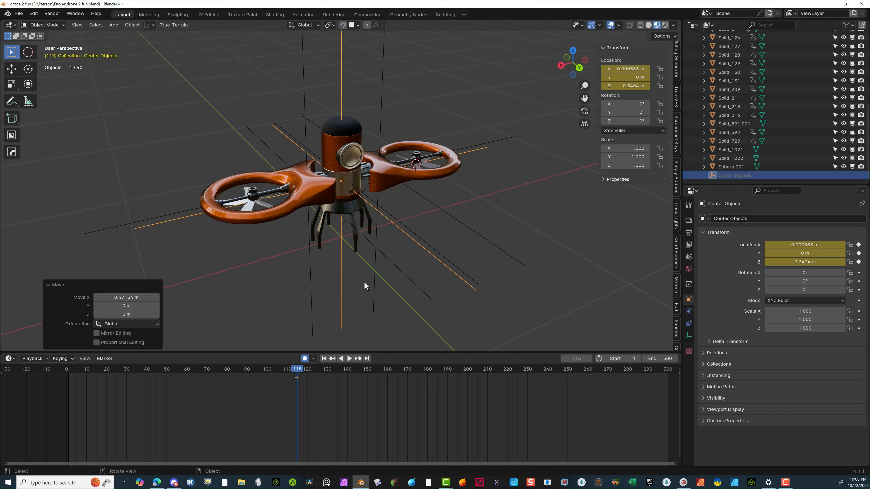
{"action": "left_click", "coordinate": [234, 335]}
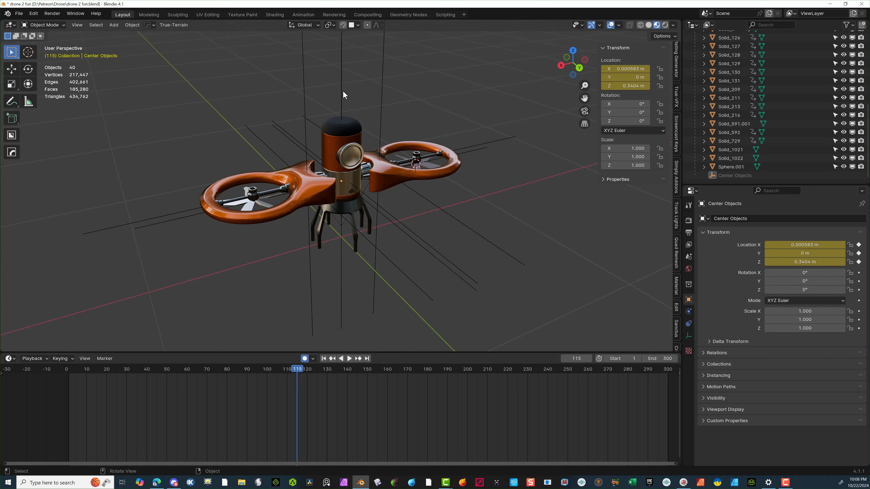
Step: Hide the Right and Left shroud Controllers with all their children in the viewport and renders
{"action": "left_click", "coordinate": [729, 175]}
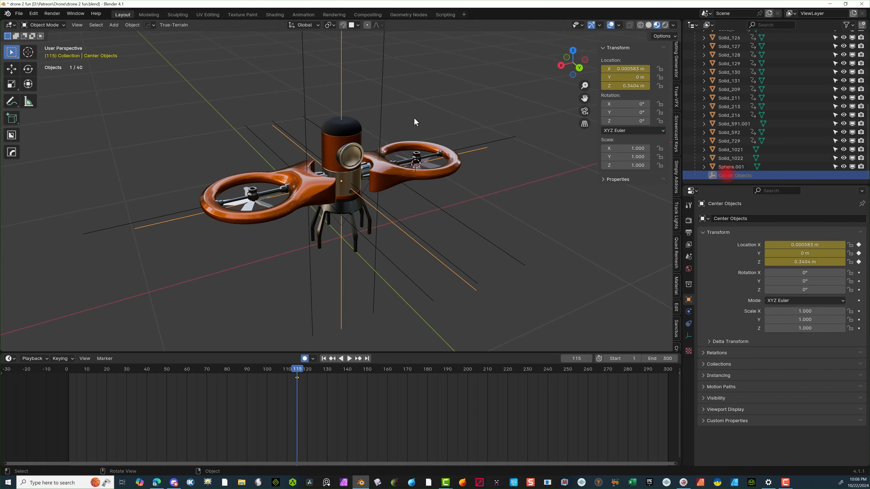
{"action": "middle_click_drag", "start_coordinate": [415, 123], "coordinate": [397, 108]}
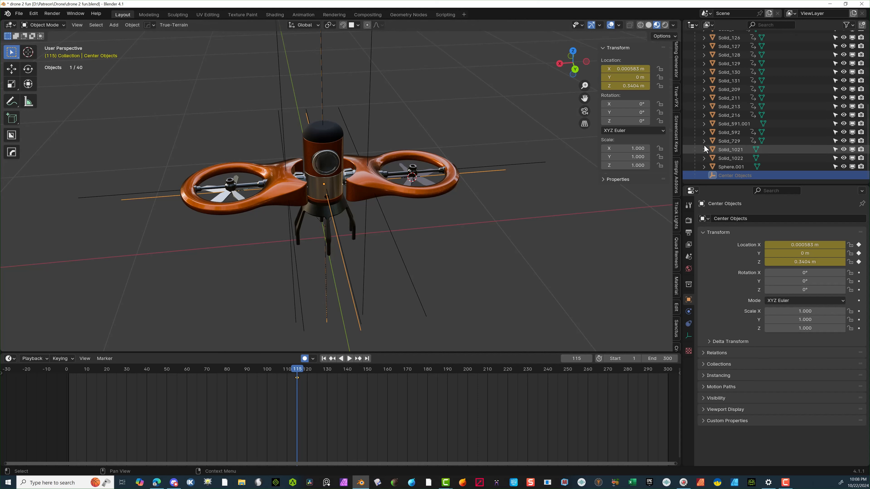
{"action": "scroll", "coordinate": [809, 105], "scroll_direction": "up", "scroll_amount": 4}
{"action": "scroll", "coordinate": [810, 107], "scroll_direction": "up", "scroll_amount": 4}
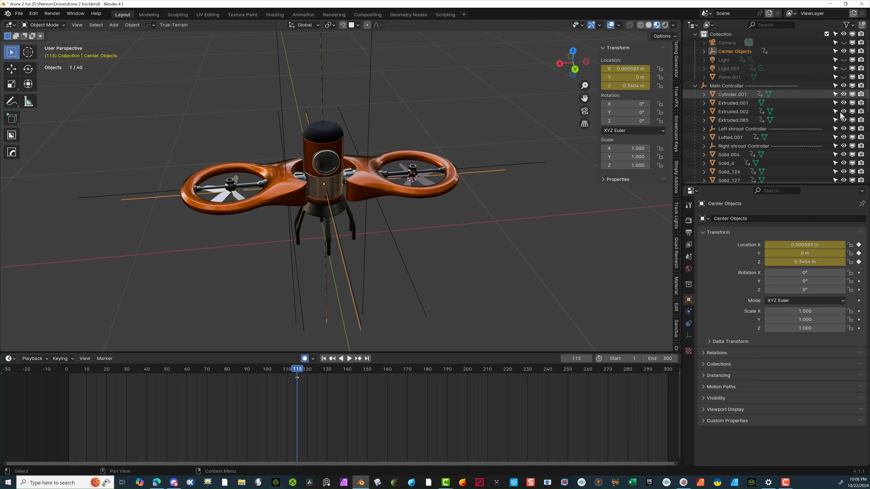
{"action": "left_click", "coordinate": [843, 146], "text": "shift"}
{"action": "left_click", "coordinate": [852, 146], "text": "shift"}
{"action": "left_click", "coordinate": [861, 146], "text": "shift"}
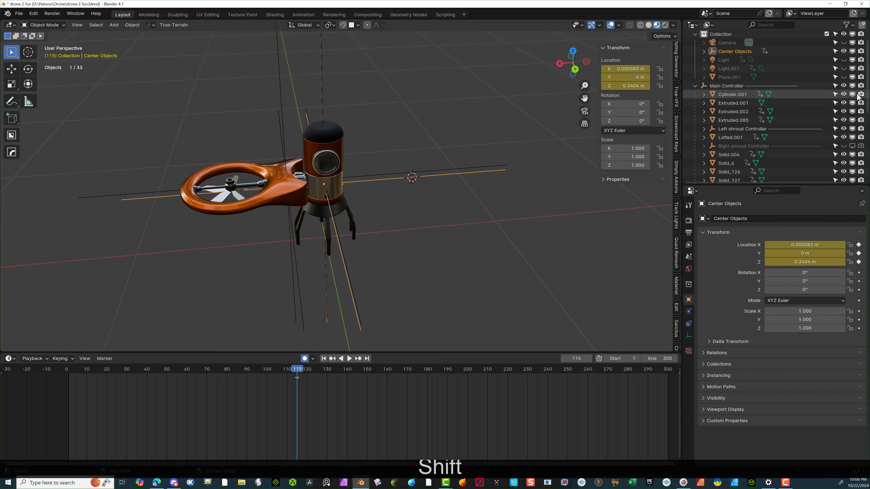
{"action": "left_click", "coordinate": [844, 128], "text": "shift"}
{"action": "left_click", "coordinate": [852, 128], "text": "shift"}
{"action": "left_click", "coordinate": [861, 128], "text": "shift"}
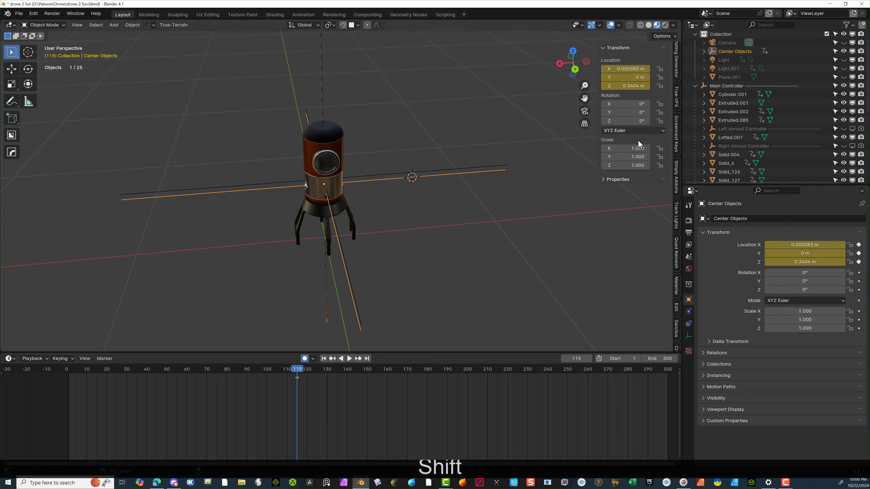
Step: Select only the Main Controller empty and hide it in the viewport
{"action": "middle_click_drag", "start_coordinate": [459, 178], "coordinate": [383, 151]}
{"action": "left_click_drag", "start_coordinate": [374, 153], "coordinate": [356, 184]}
{"action": "left_click_drag", "start_coordinate": [377, 136], "coordinate": [359, 166], "text": "ctrl"}
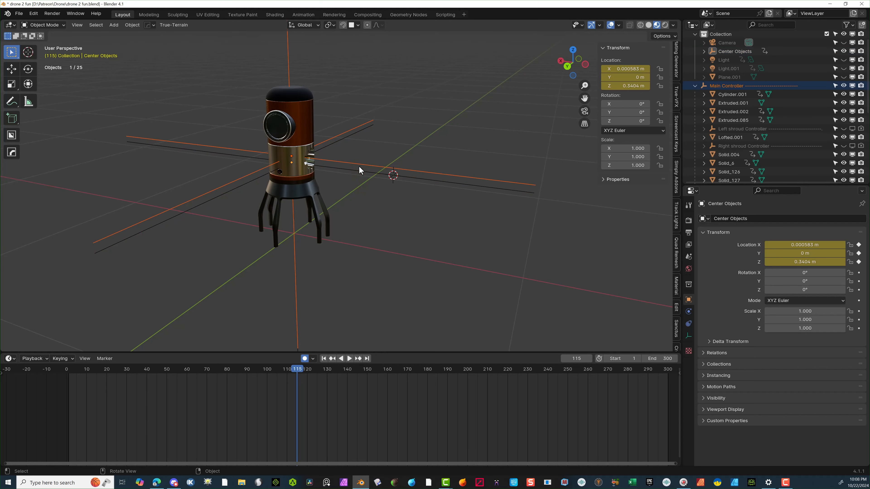
{"action": "left_click", "coordinate": [347, 172]}
{"action": "left_click", "coordinate": [347, 134]}
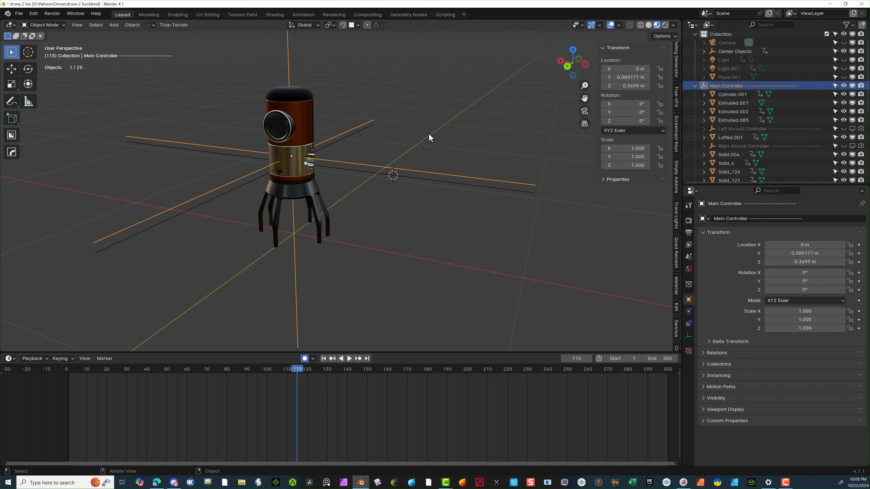
{"action": "key", "text": "h"}
Step: Select all visible body meshes, leaving the Center Objects empty out of the selection
{"action": "middle_click_drag", "start_coordinate": [350, 85], "coordinate": [389, 59]}
{"action": "left_click_drag", "start_coordinate": [389, 59], "coordinate": [236, 273]}
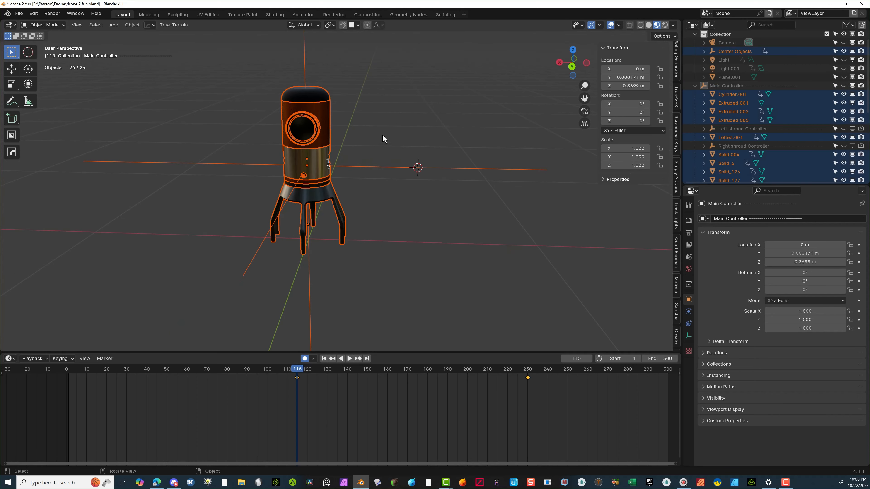
{"action": "left_click_drag", "start_coordinate": [383, 137], "coordinate": [378, 206], "text": "ctrl"}
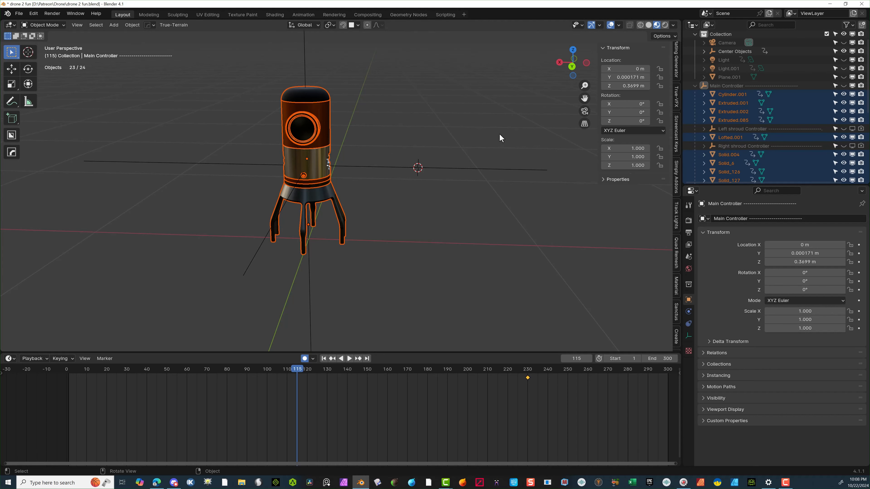
{"action": "scroll", "coordinate": [314, 150], "scroll_direction": "down", "scroll_amount": 3}
{"action": "middle_click_drag", "start_coordinate": [315, 150], "coordinate": [410, 148]}
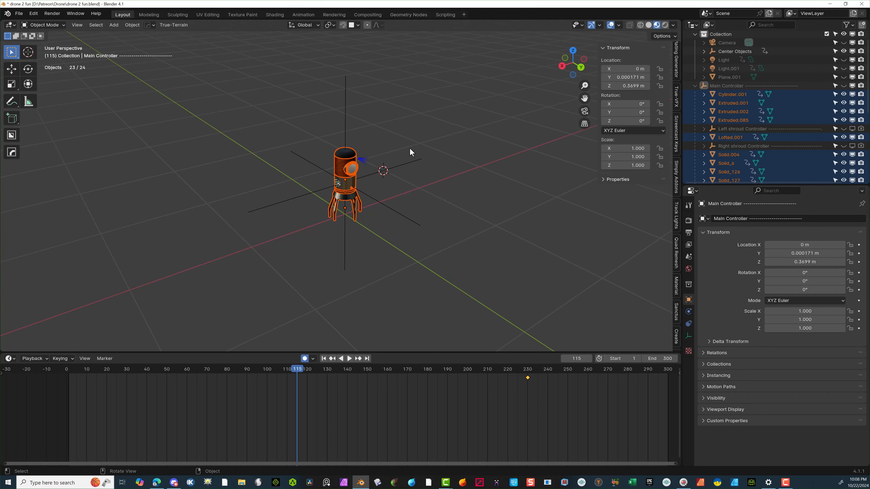
Step: Add the Center Objects empty to the selection as the active object and parent the body meshes to it using the Object type
{"action": "scroll", "coordinate": [816, 167], "scroll_direction": "down", "scroll_amount": 3}
{"action": "scroll", "coordinate": [751, 139], "scroll_direction": "down", "scroll_amount": 10}
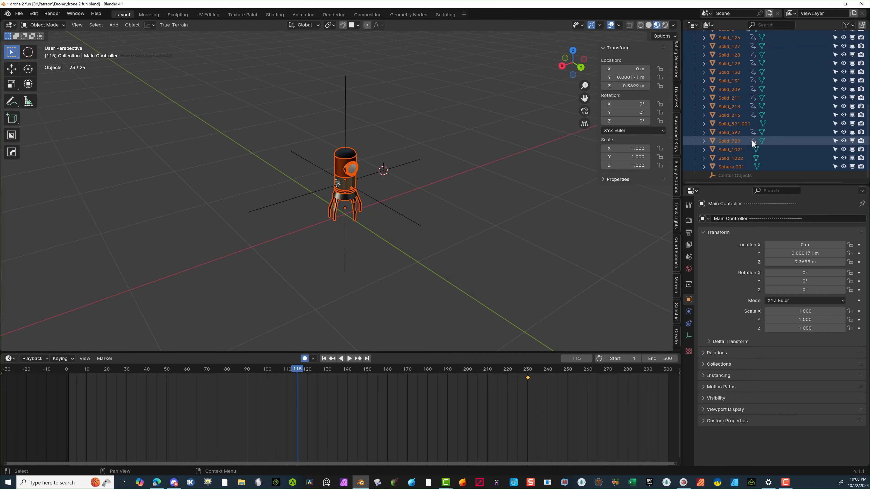
{"action": "left_click", "coordinate": [729, 175], "text": "ctrl"}
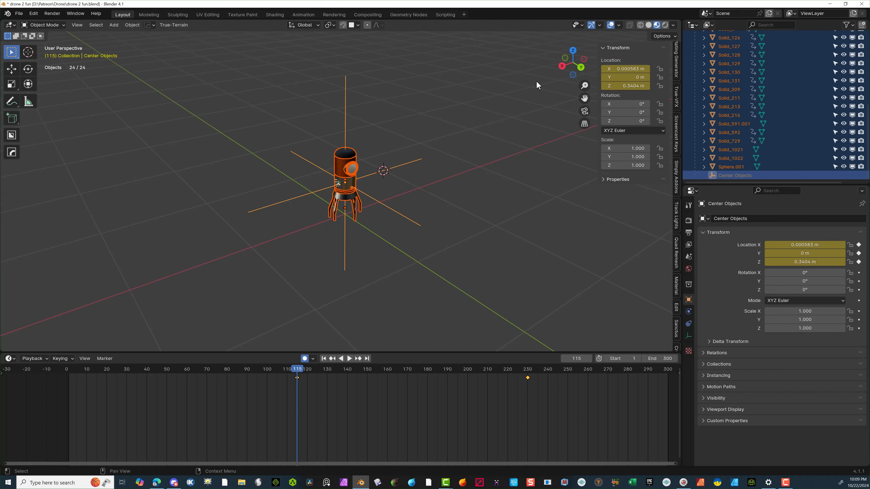
{"action": "scroll", "coordinate": [349, 109], "scroll_direction": "up", "scroll_amount": 4}
{"action": "left_click", "coordinate": [114, 25]}
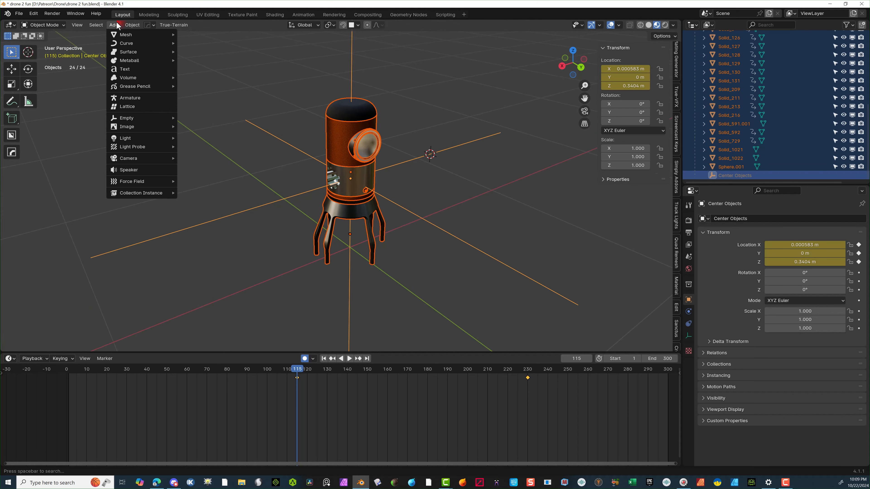
{"action": "mouse_move", "coordinate": [129, 28]}
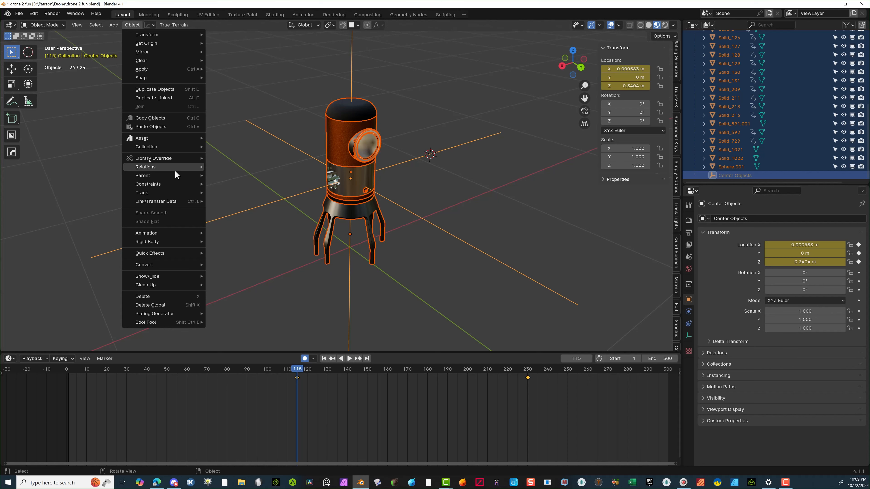
{"action": "mouse_move", "coordinate": [175, 175]}
{"action": "left_click", "coordinate": [219, 175]}
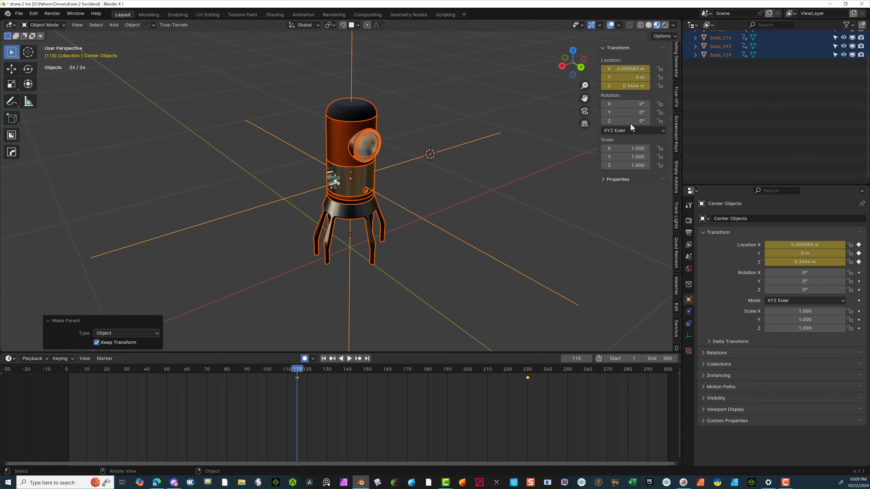
Step: Collapse the Main Controller hierarchy and select only the nine meshes from Solid_127 to Solid_729 listed below it
{"action": "scroll", "coordinate": [747, 71], "scroll_direction": "up", "scroll_amount": 5}
{"action": "scroll", "coordinate": [713, 104], "scroll_direction": "down", "scroll_amount": 2}
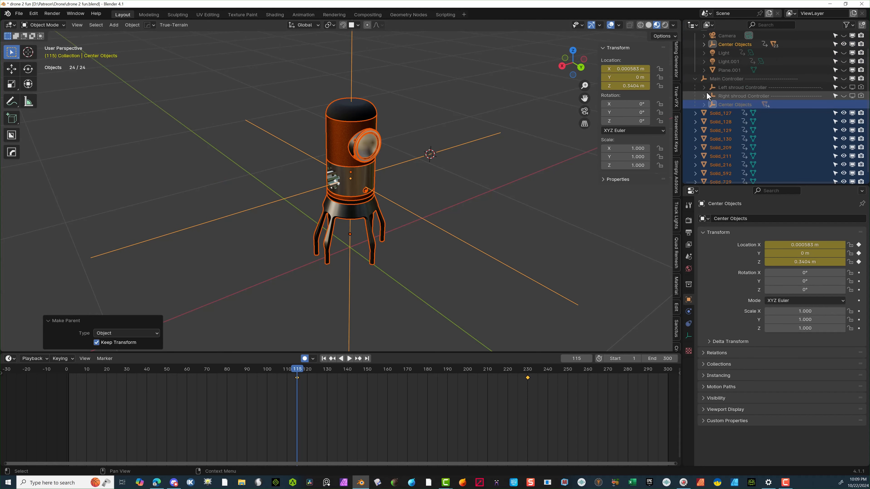
{"action": "left_click", "coordinate": [696, 81]}
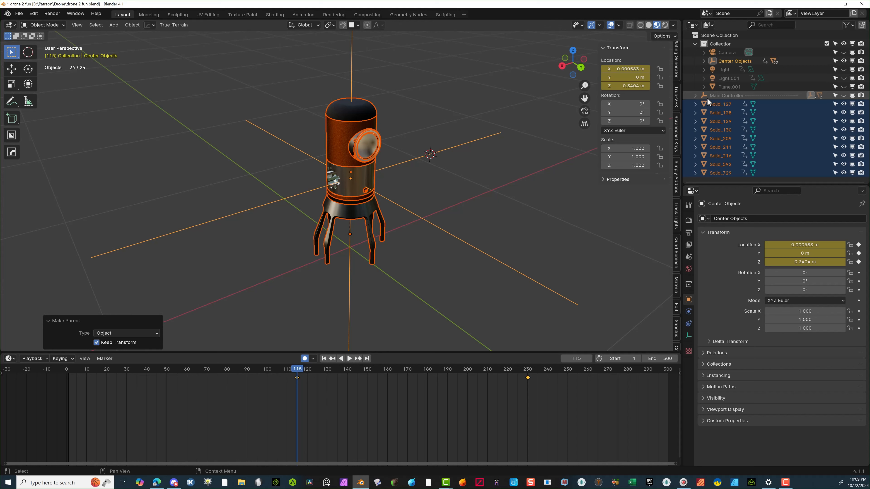
{"action": "left_click", "coordinate": [545, 176]}
{"action": "left_click", "coordinate": [716, 104]}
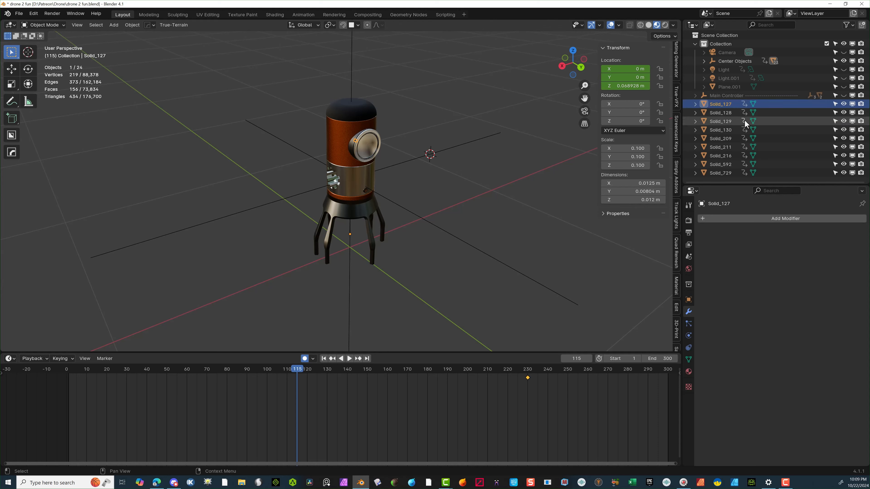
{"action": "left_click", "coordinate": [725, 173], "text": "ctrl"}
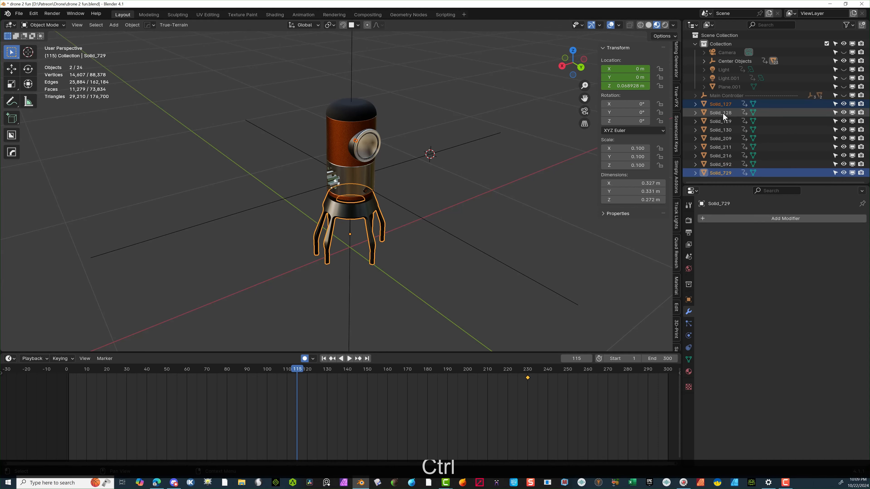
{"action": "left_click", "coordinate": [720, 105], "text": "shift"}
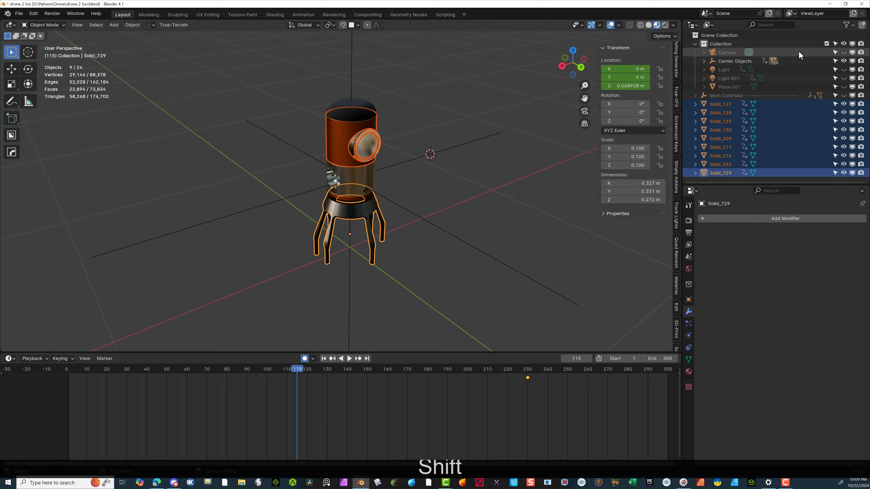
Step: Parent the nine selected Solid meshes to the Center Objects empty under the Main Controller using the Object type
{"action": "left_click", "coordinate": [695, 95]}
{"action": "scroll", "coordinate": [730, 125], "scroll_direction": "down", "scroll_amount": 2}
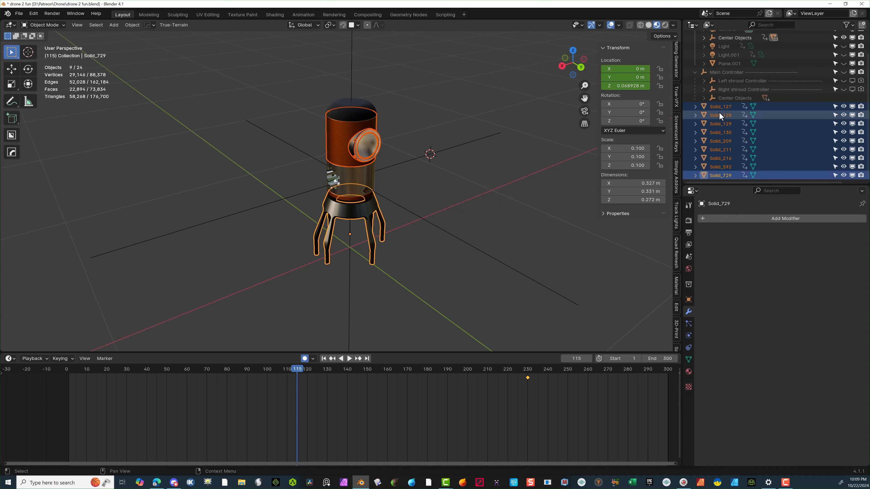
{"action": "left_click", "coordinate": [729, 98], "text": "ctrl"}
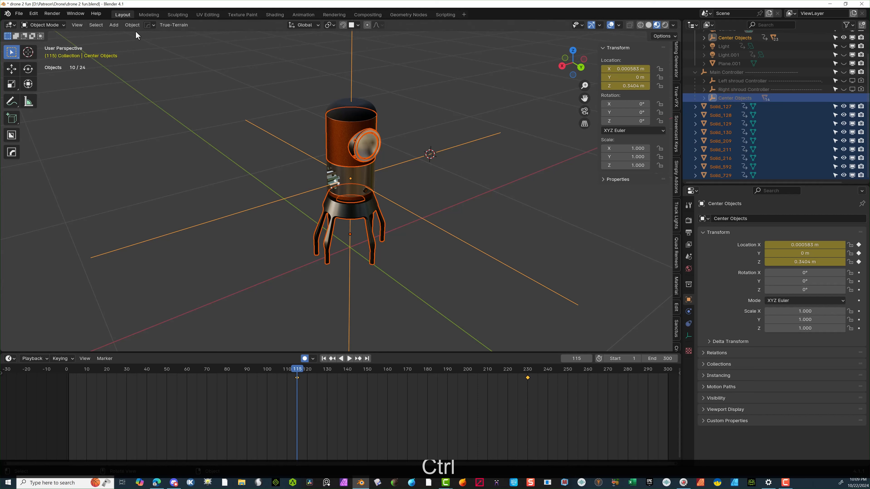
{"action": "left_click", "coordinate": [133, 24]}
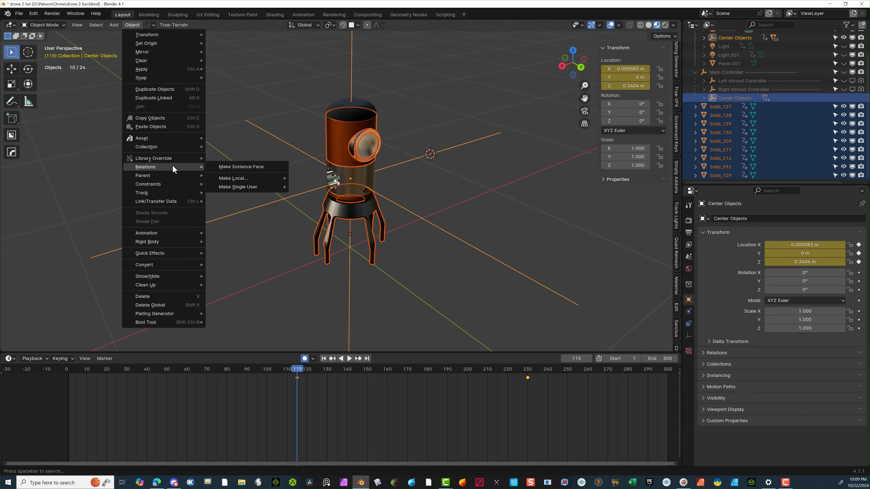
{"action": "mouse_move", "coordinate": [177, 173]}
{"action": "left_click", "coordinate": [236, 174]}
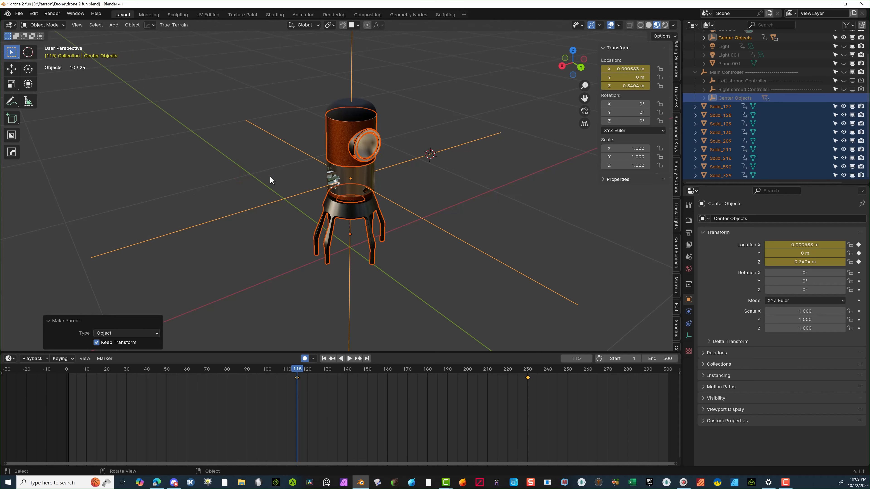
{"action": "right_click", "coordinate": [705, 107]}
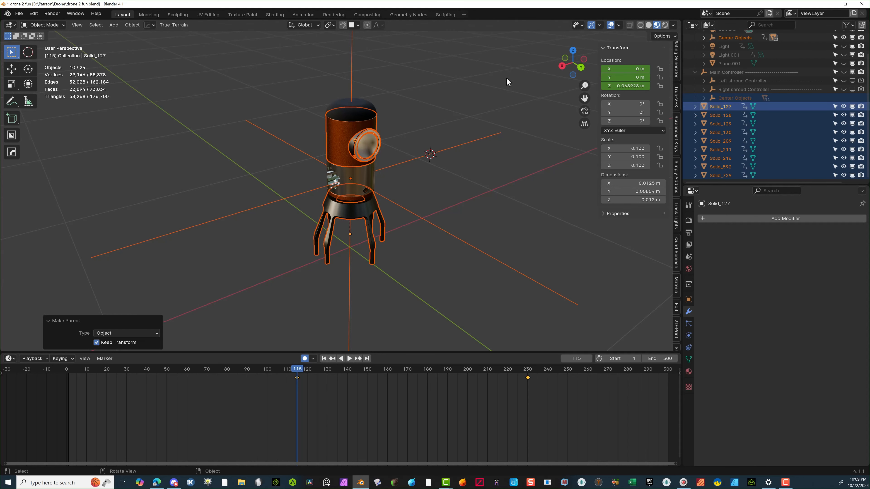
{"action": "right_click", "coordinate": [714, 108]}
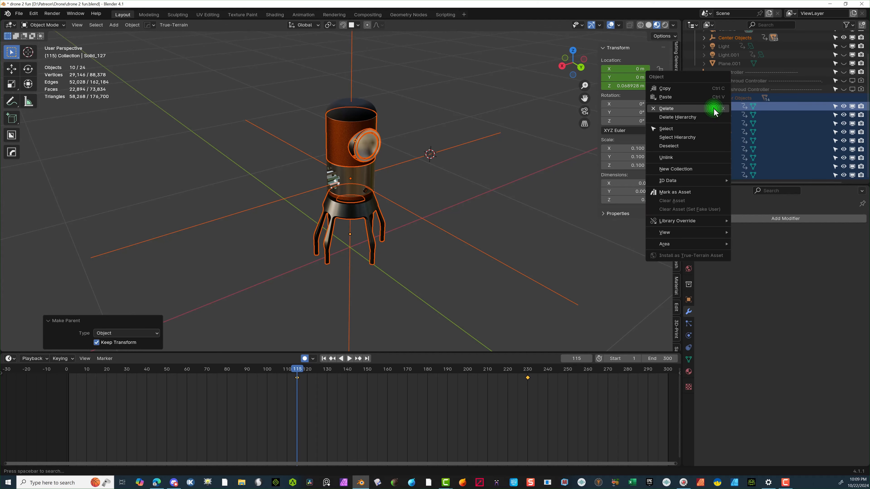
{"action": "mouse_move", "coordinate": [687, 180]}
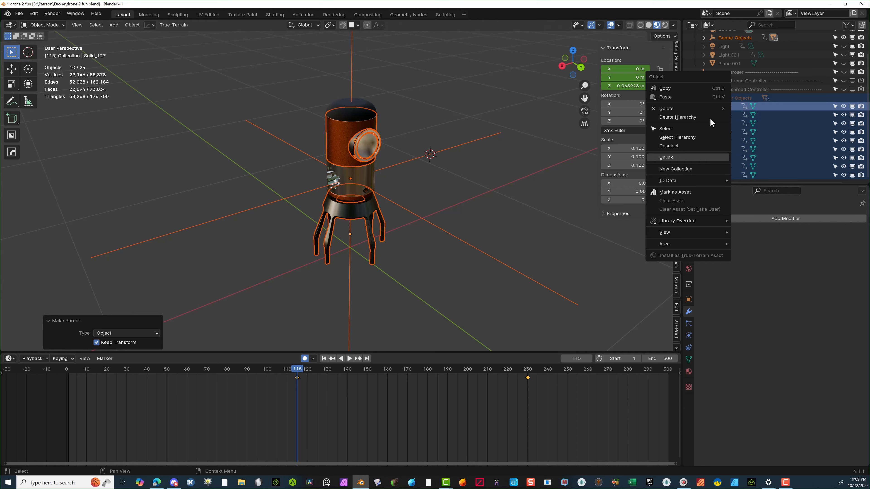
{"action": "right_click", "coordinate": [720, 107]}
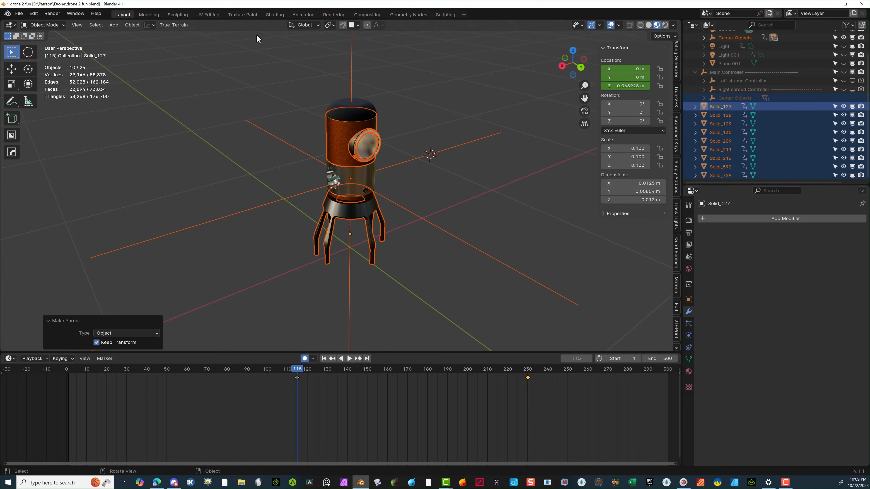
Step: Clear the parent of the selected Solid meshes and the Center Objects empty while keeping their transformation
{"action": "left_click", "coordinate": [133, 25]}
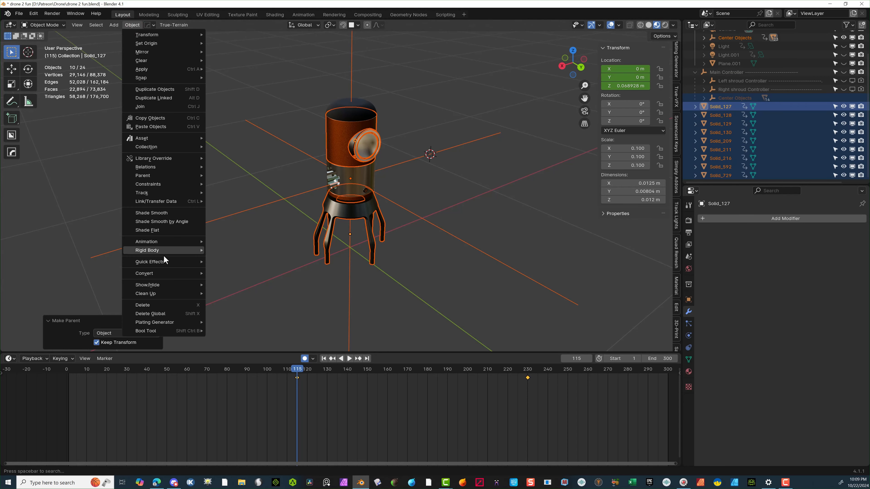
{"action": "mouse_move", "coordinate": [179, 176]}
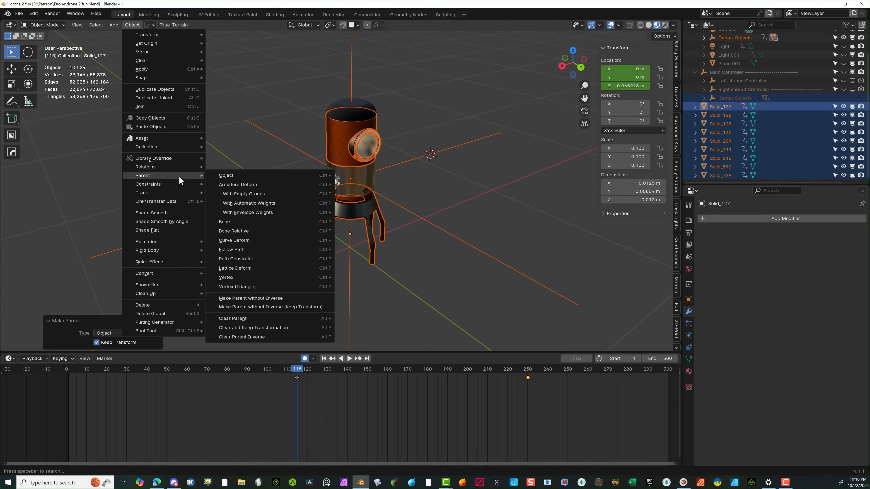
{"action": "left_click", "coordinate": [267, 328]}
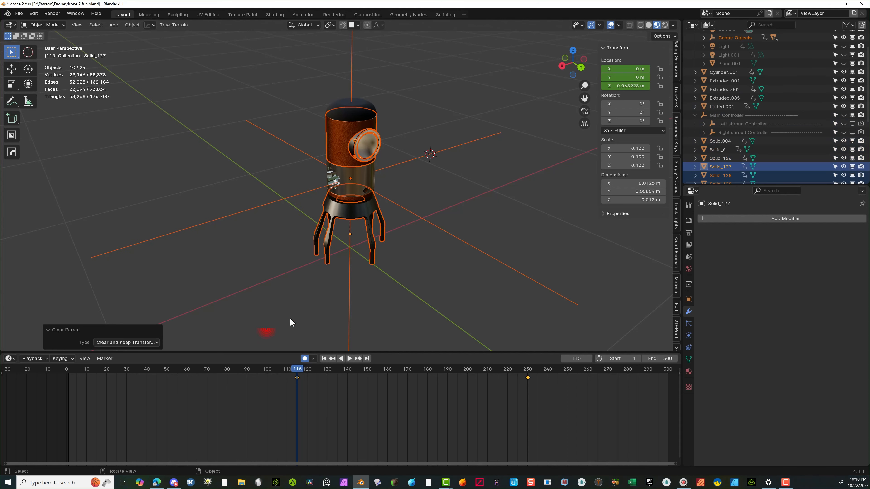
{"action": "scroll", "coordinate": [596, 188], "scroll_direction": "down", "scroll_amount": 2}
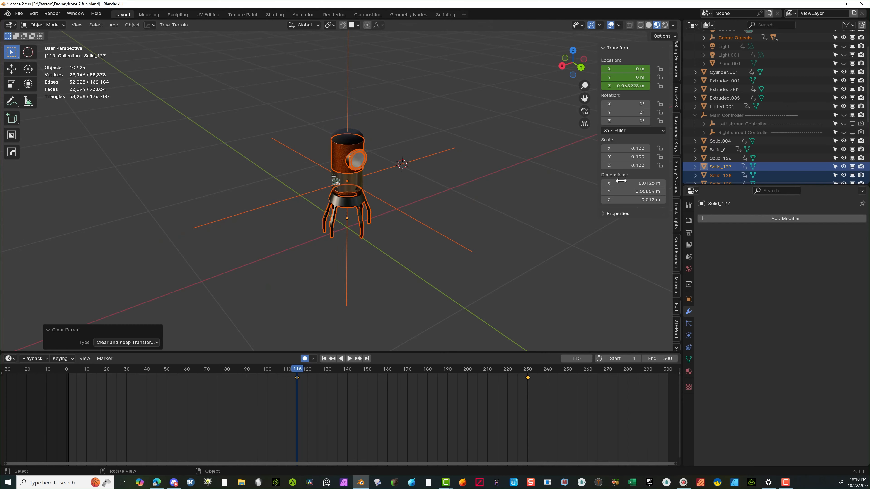
{"action": "scroll", "coordinate": [714, 151], "scroll_direction": "down", "scroll_amount": 3}
{"action": "scroll", "coordinate": [713, 150], "scroll_direction": "down", "scroll_amount": 3}
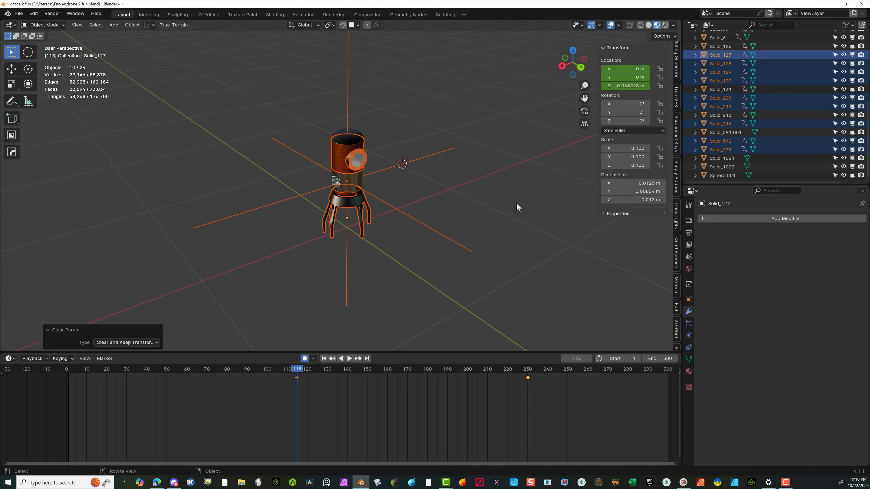
Step: Select every visible body mesh together with the Center Objects empty, making the empty the active object
{"action": "left_click", "coordinate": [494, 202]}
{"action": "left_click_drag", "start_coordinate": [381, 108], "coordinate": [318, 254]}
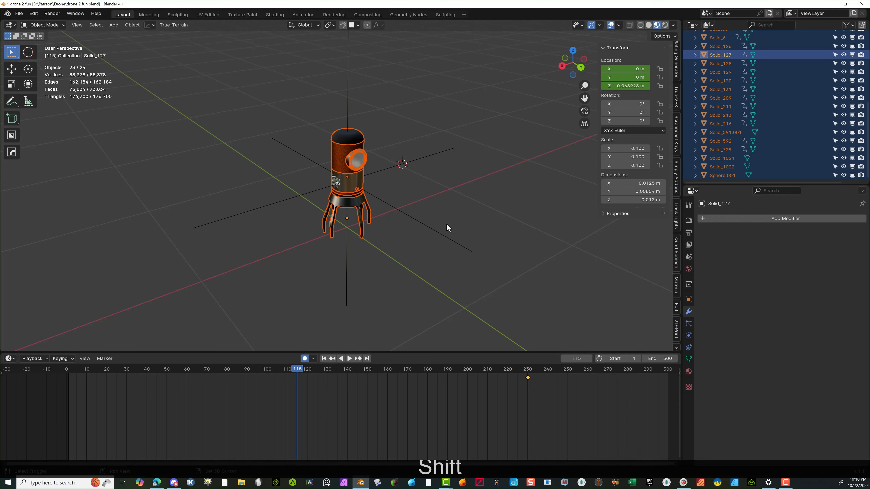
{"action": "left_click_drag", "start_coordinate": [429, 245], "coordinate": [428, 247], "text": "shift"}
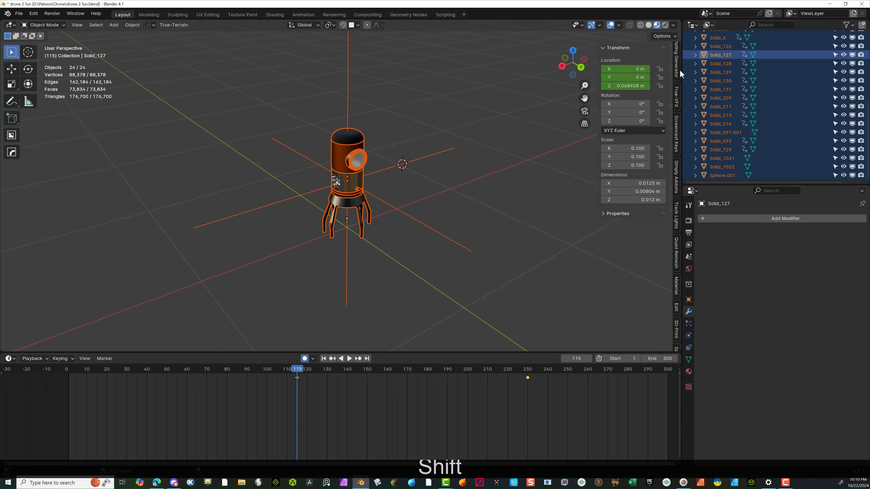
{"action": "scroll", "coordinate": [731, 81], "scroll_direction": "up", "scroll_amount": 5}
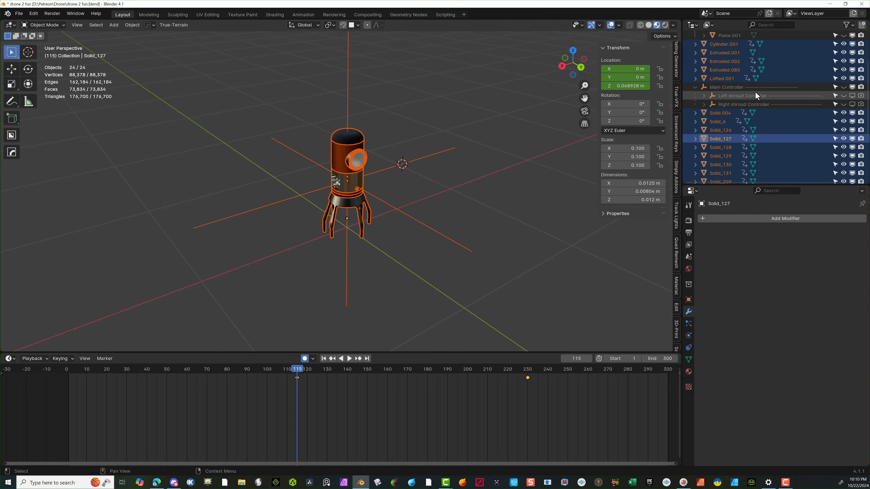
{"action": "scroll", "coordinate": [572, 183], "scroll_direction": "up", "scroll_amount": 4}
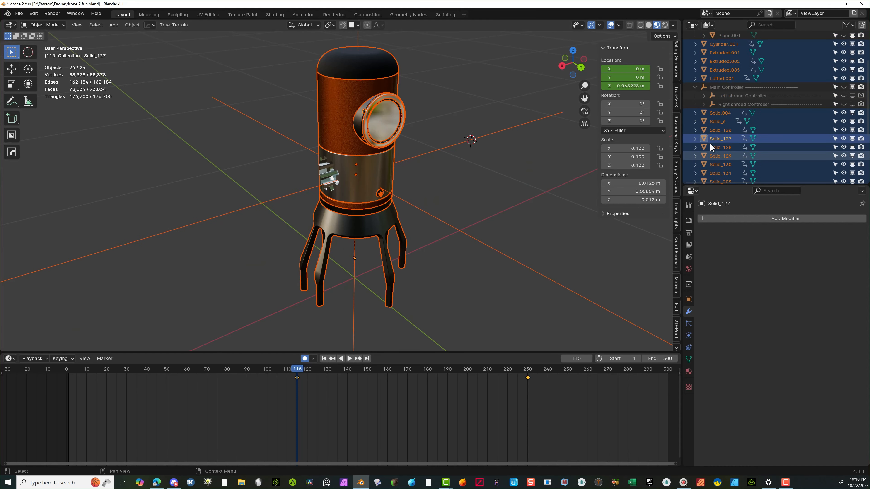
{"action": "scroll", "coordinate": [750, 69], "scroll_direction": "up", "scroll_amount": 3}
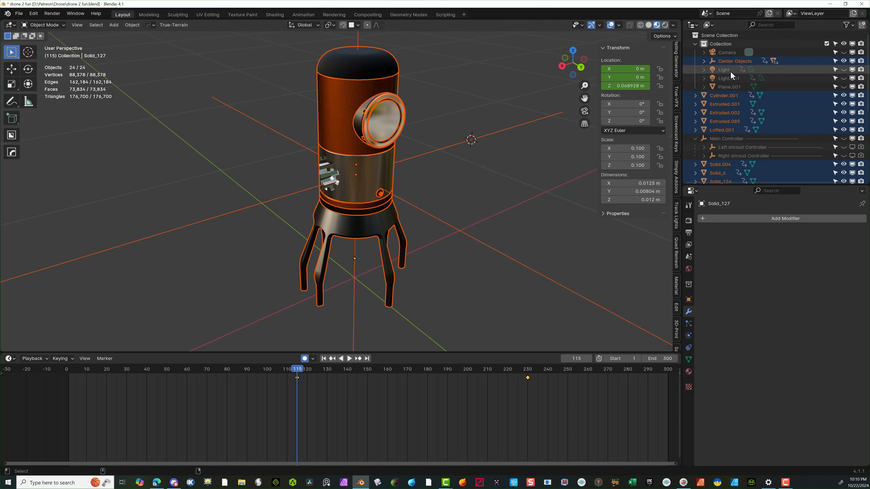
{"action": "left_click", "coordinate": [730, 61], "text": "ctrl"}
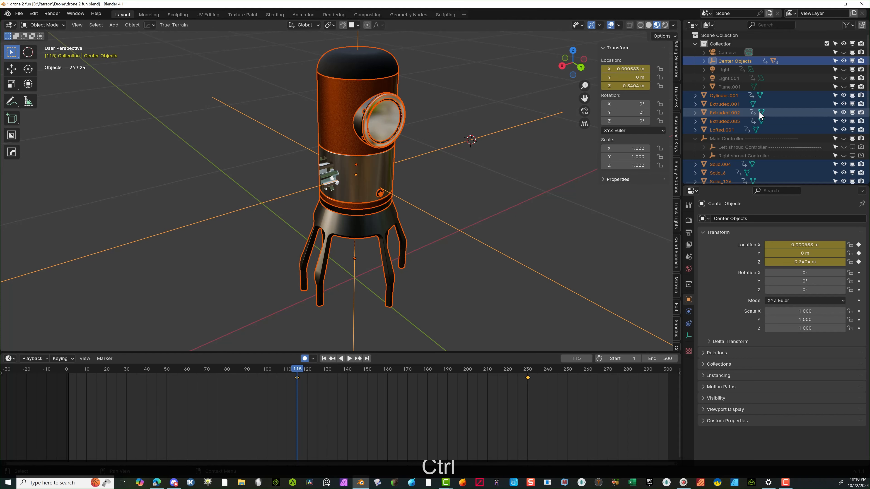
Step: Parent all the selected body meshes to the active Center Objects empty with the Object type, and clear the selection
{"action": "scroll", "coordinate": [757, 125], "scroll_direction": "down", "scroll_amount": 2}
{"action": "scroll", "coordinate": [597, 209], "scroll_direction": "down", "scroll_amount": 5}
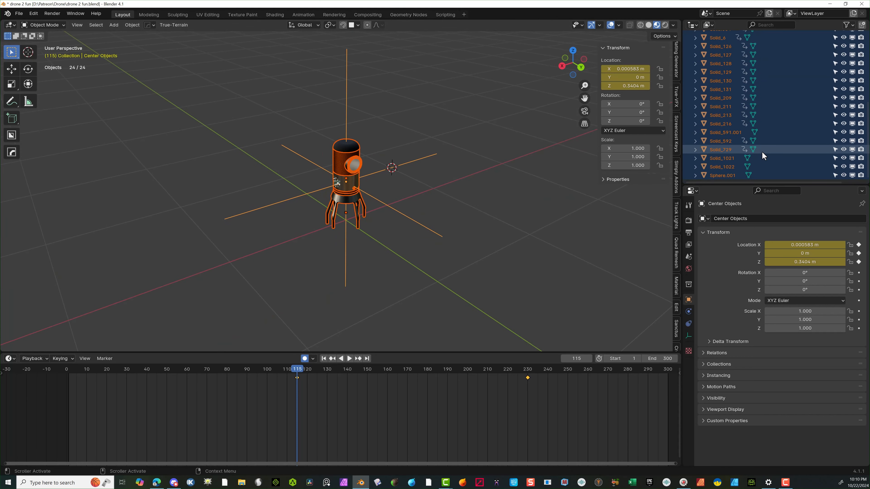
{"action": "scroll", "coordinate": [759, 150], "scroll_direction": "up", "scroll_amount": 2}
{"action": "scroll", "coordinate": [755, 145], "scroll_direction": "down", "scroll_amount": 1}
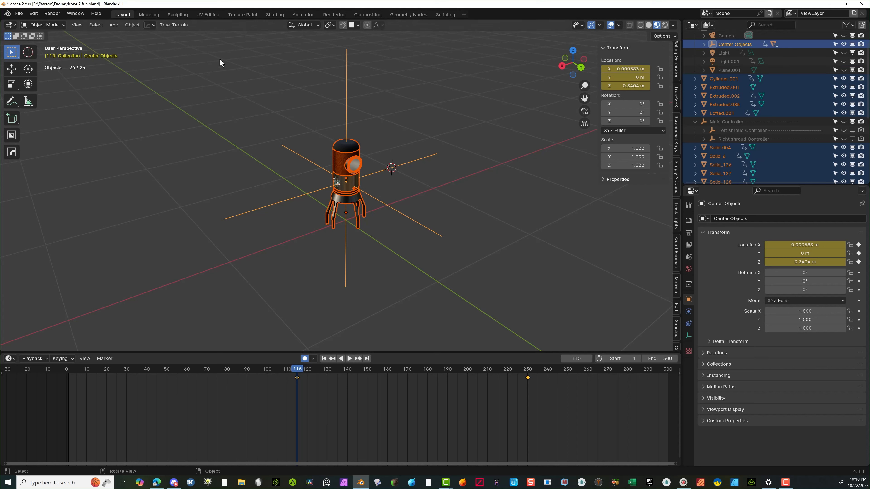
{"action": "left_click", "coordinate": [131, 24]}
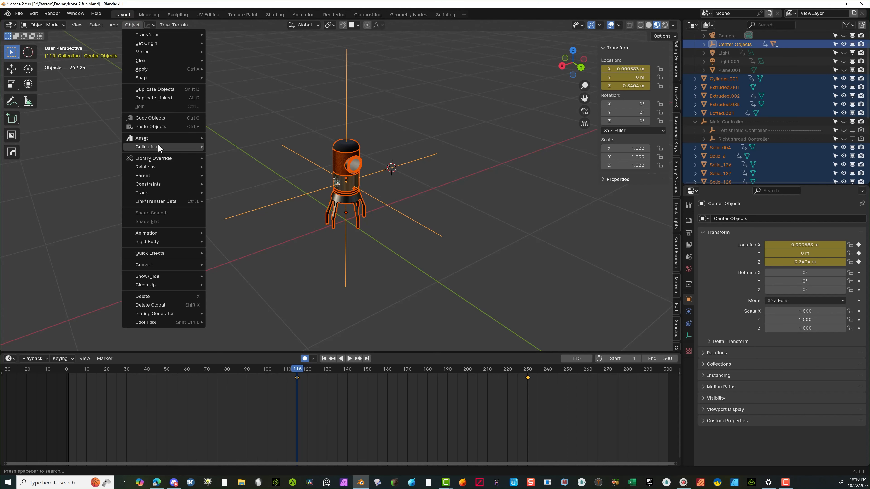
{"action": "mouse_move", "coordinate": [176, 175]}
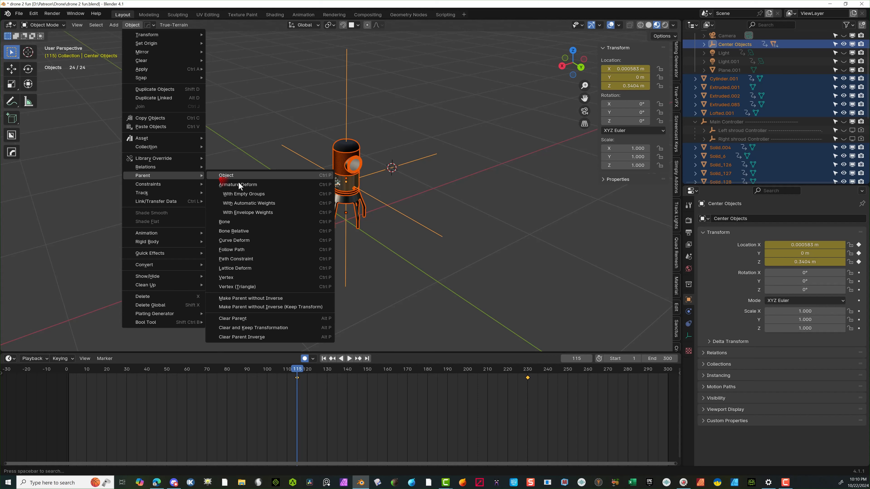
{"action": "left_click", "coordinate": [224, 176]}
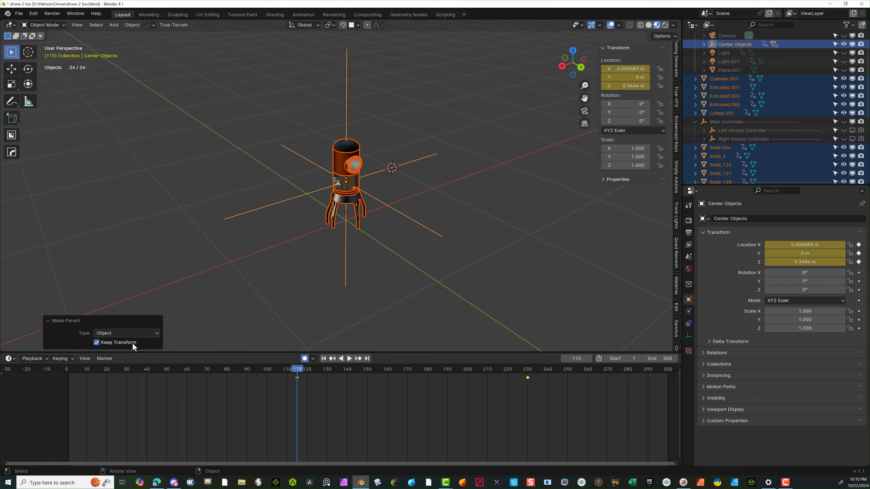
{"action": "left_click", "coordinate": [505, 258]}
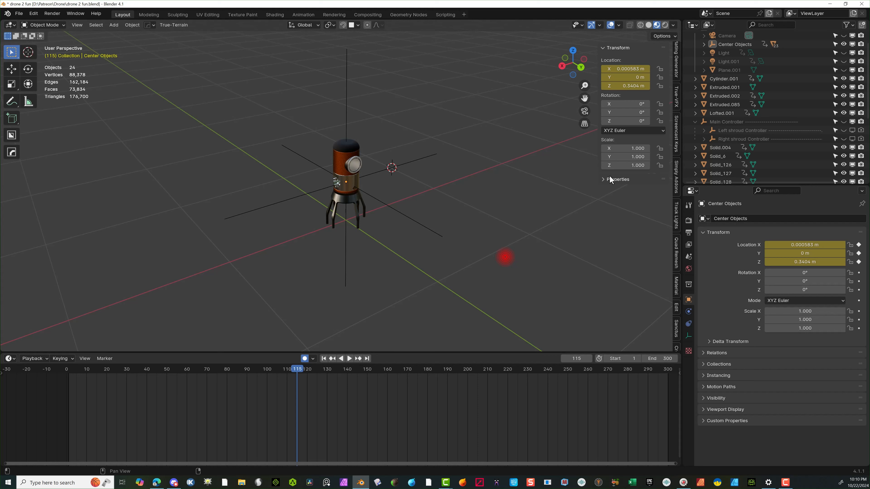
Step: Move the Center Objects empty with its child meshes out of Collection to the top level of the Scene Collection
{"action": "left_click", "coordinate": [696, 121]}
{"action": "scroll", "coordinate": [706, 72], "scroll_direction": "up", "scroll_amount": 2}
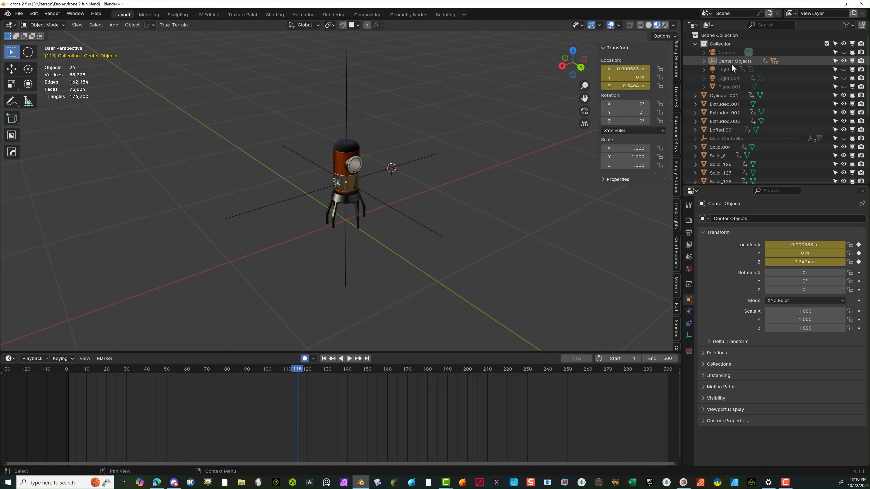
{"action": "left_click_drag", "start_coordinate": [729, 61], "coordinate": [691, 138]}
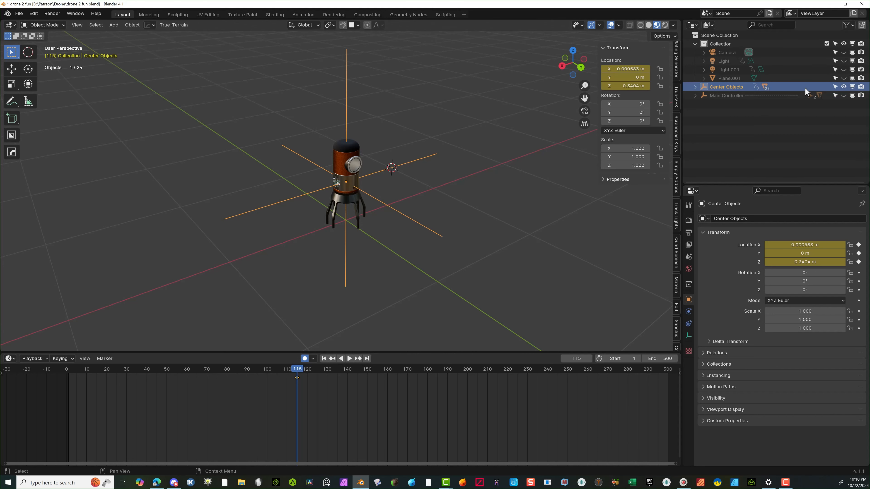
{"action": "left_click", "coordinate": [710, 120]}
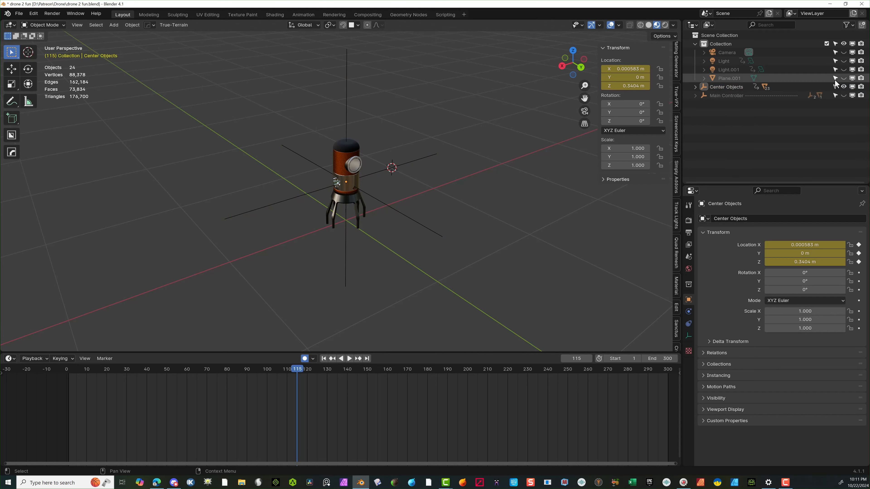
Step: Hide Center Objects and all its children in the viewport and disable them in viewports and renders
{"action": "left_click", "coordinate": [843, 87], "text": "shift"}
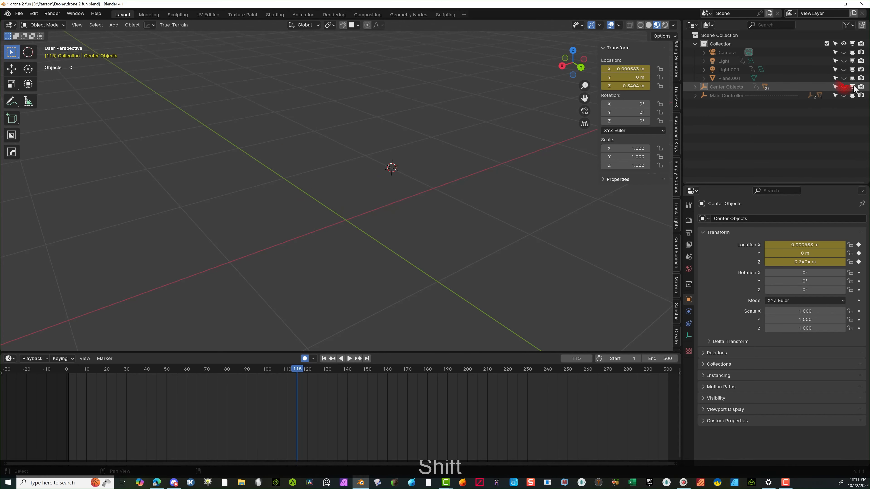
{"action": "left_click", "coordinate": [852, 86], "text": "shift"}
{"action": "left_click", "coordinate": [861, 87], "text": "shift"}
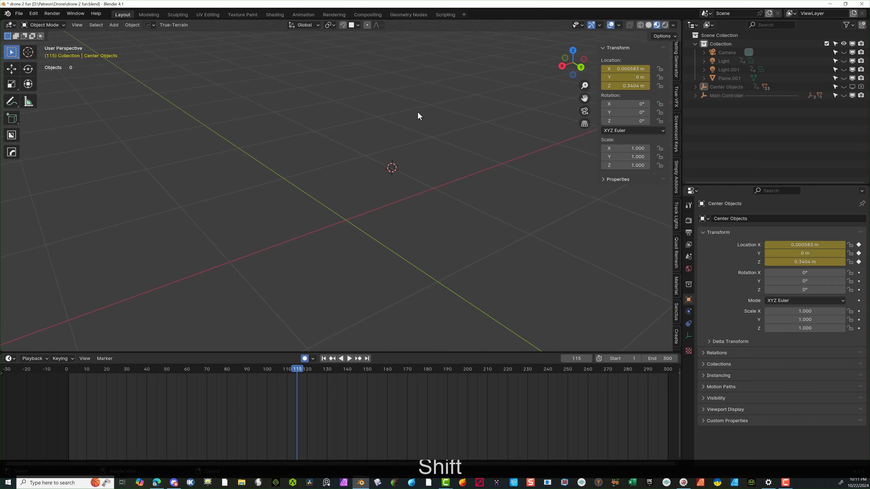
Step: Disable Collection and everything in it for selection, viewports and renders, and collapse it in the outliner
{"action": "middle_click_drag", "start_coordinate": [419, 113], "coordinate": [376, 133]}
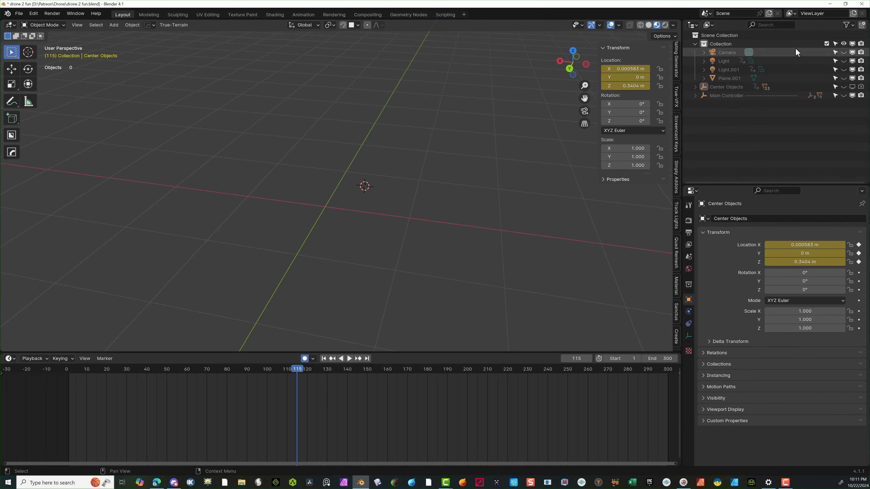
{"action": "left_click", "coordinate": [852, 44], "text": "shift"}
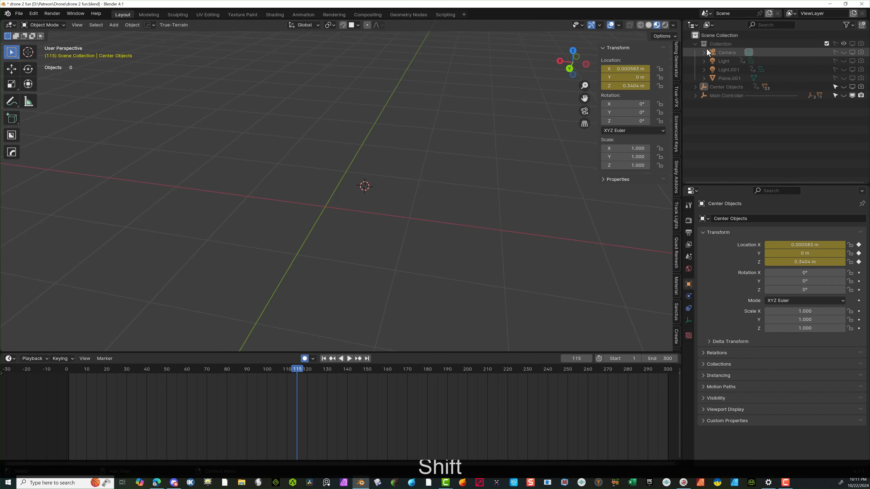
{"action": "left_click", "coordinate": [695, 44]}
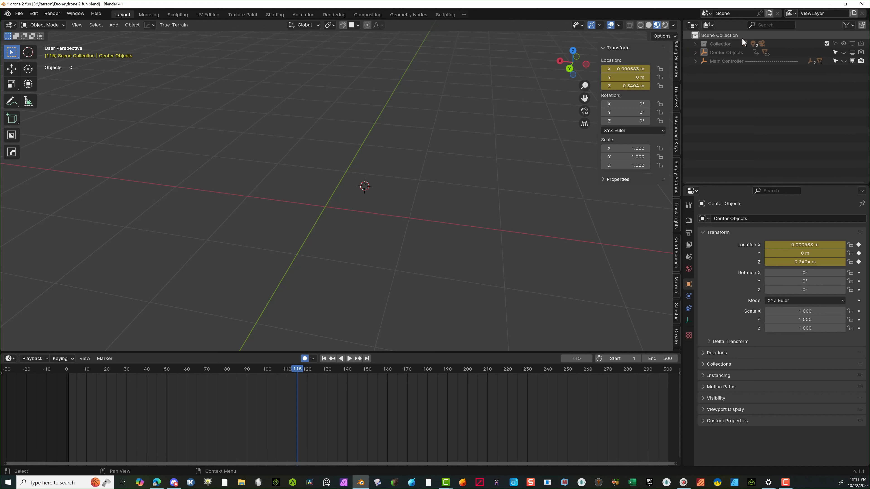
Step: Show Center Objects and all its children again, enabling them in viewports and renders, and collapse the hierarchy
{"action": "left_click", "coordinate": [695, 52]}
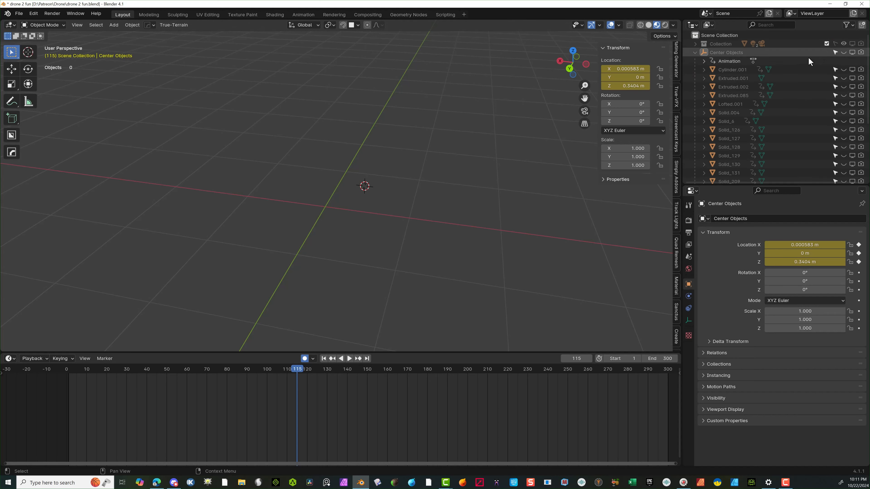
{"action": "left_click", "coordinate": [843, 53], "text": "shift"}
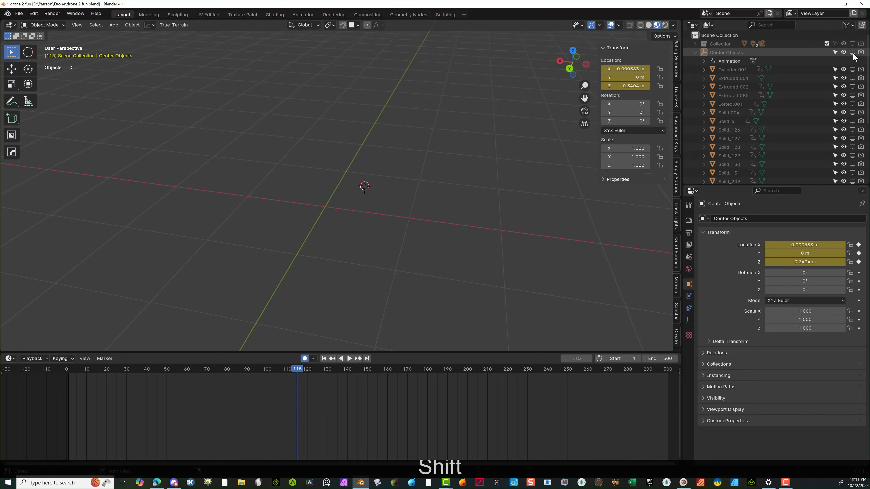
{"action": "left_click", "coordinate": [853, 53], "text": "shift"}
{"action": "left_click", "coordinate": [861, 53], "text": "shift"}
{"action": "scroll", "coordinate": [443, 165], "scroll_direction": "up", "scroll_amount": 4}
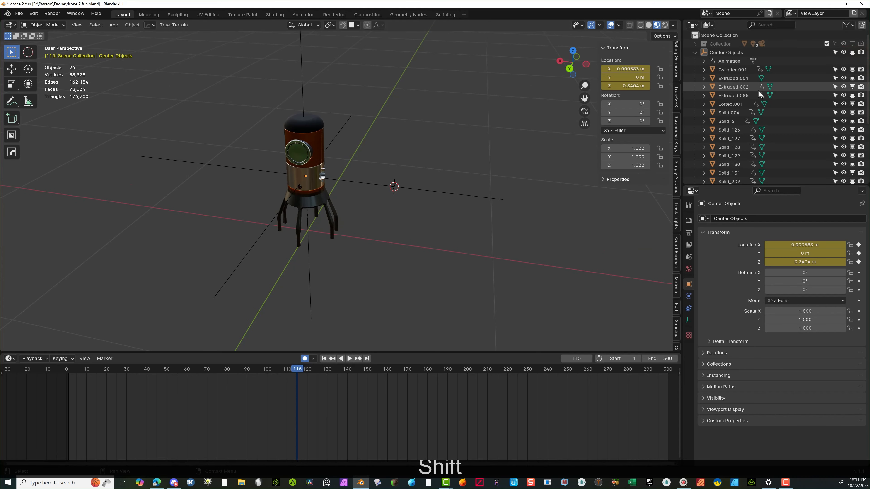
{"action": "left_click", "coordinate": [695, 52]}
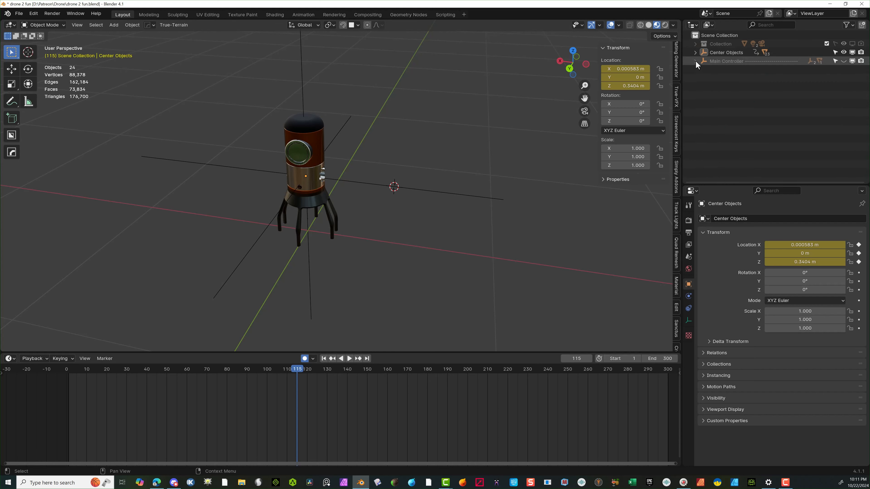
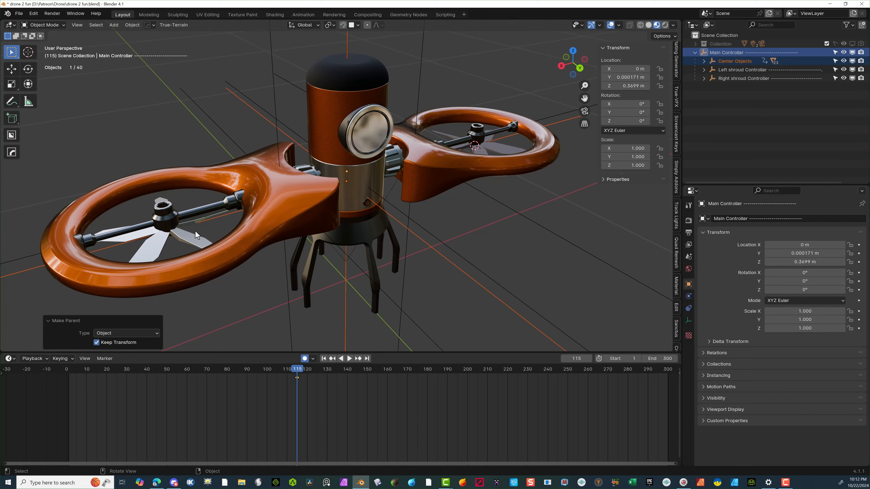
Step: Select the propeller blades inside the left shroud and examine them around the hub up close
{"action": "scroll", "coordinate": [195, 231], "scroll_direction": "down", "scroll_amount": 3}
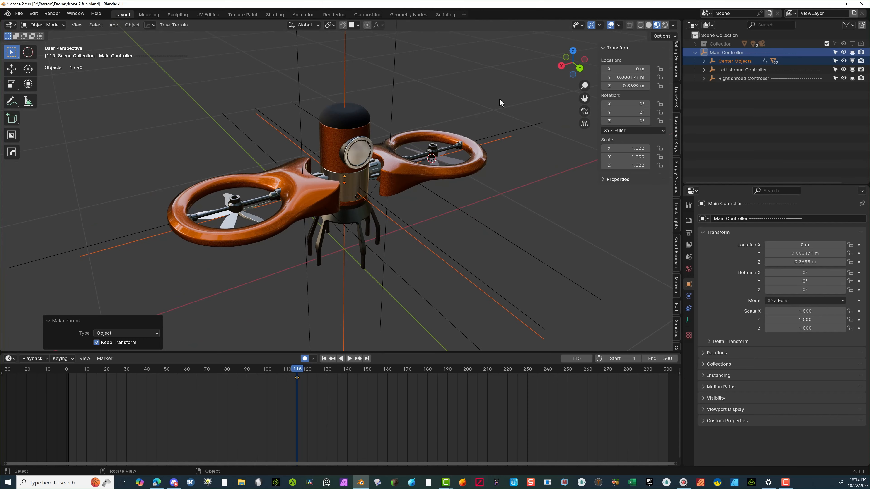
{"action": "left_click", "coordinate": [245, 215]}
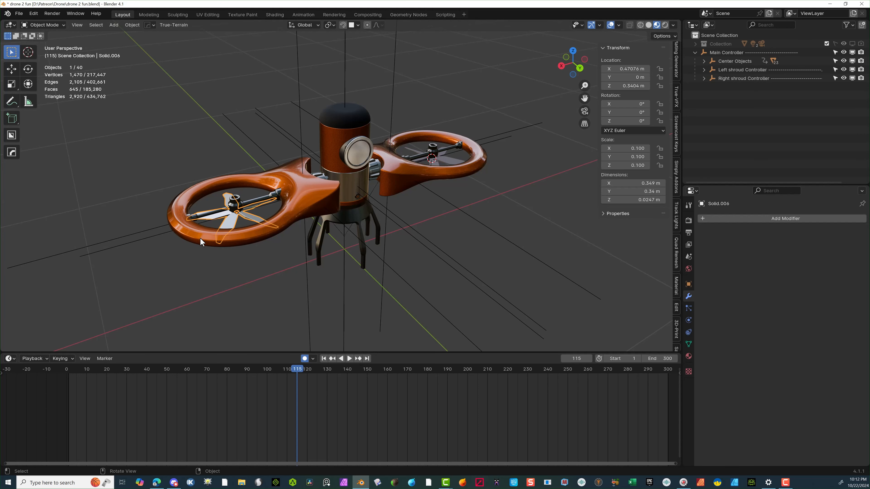
{"action": "scroll", "coordinate": [205, 231], "scroll_direction": "up", "scroll_amount": 5}
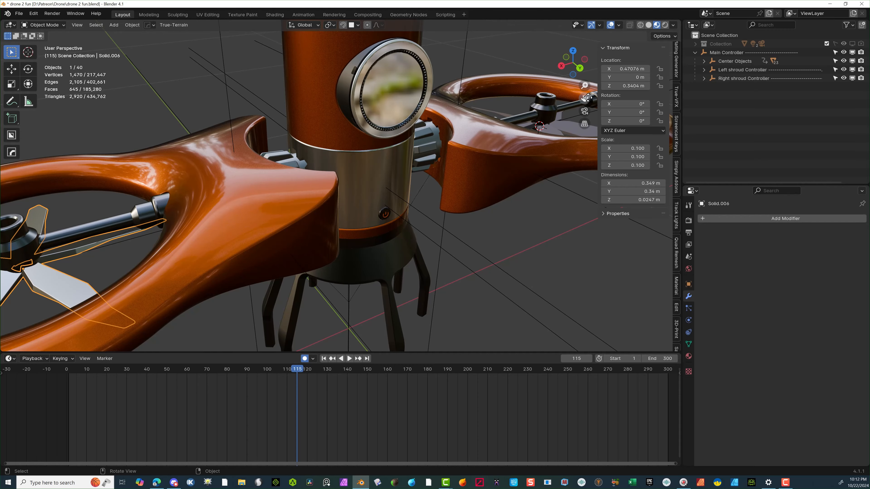
{"action": "left_click_drag", "start_coordinate": [585, 98], "coordinate": [338, 185]}
{"action": "scroll", "coordinate": [246, 173], "scroll_direction": "up", "scroll_amount": 2}
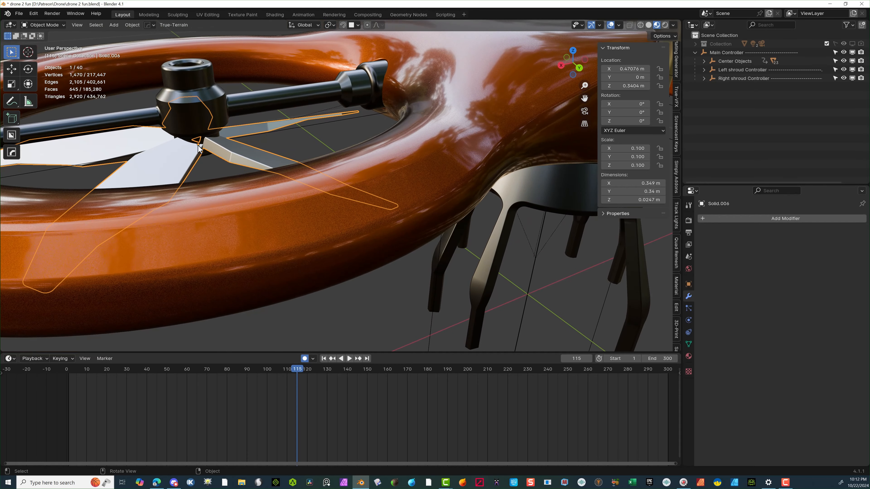
{"action": "scroll", "coordinate": [200, 148], "scroll_direction": "down", "scroll_amount": 6}
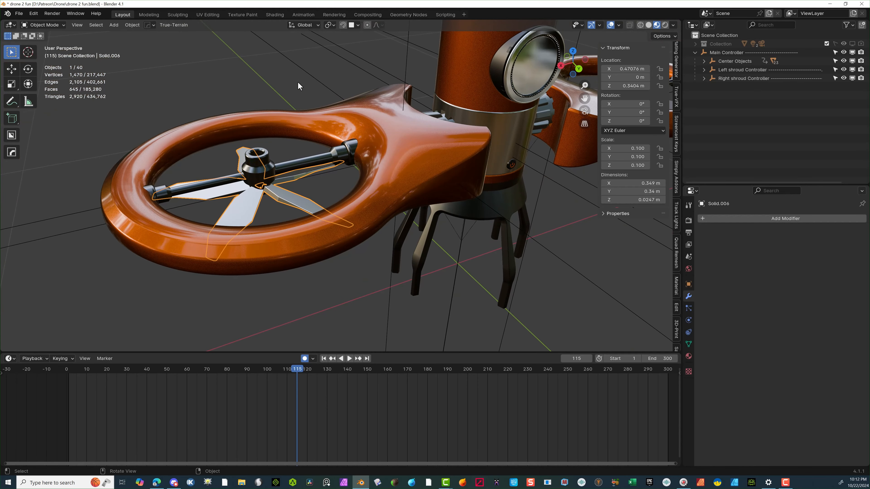
Step: Examine the left propeller's alignment with its hub from the top view and return to a perspective view of the drone
{"action": "left_click", "coordinate": [572, 51]}
{"action": "scroll", "coordinate": [469, 74], "scroll_direction": "up", "scroll_amount": 3}
{"action": "left_click_drag", "start_coordinate": [585, 99], "coordinate": [399, 246]}
{"action": "scroll", "coordinate": [384, 93], "scroll_direction": "up", "scroll_amount": 4}
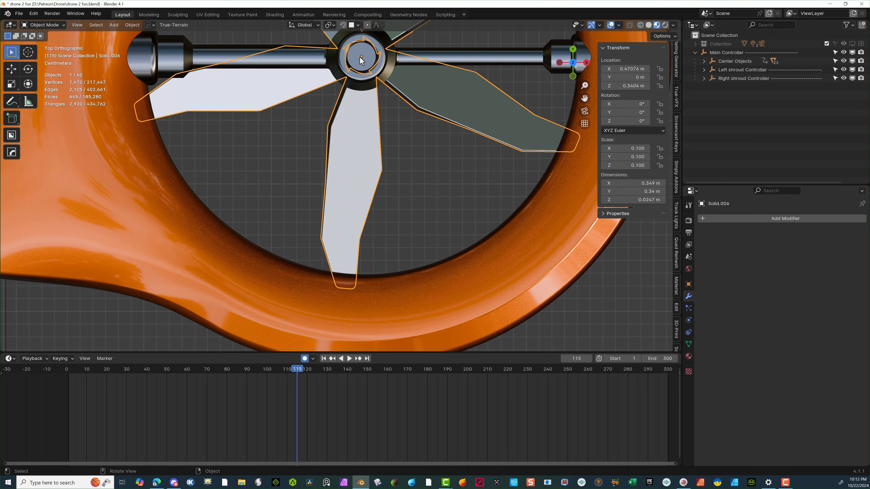
{"action": "scroll", "coordinate": [394, 133], "scroll_direction": "down", "scroll_amount": 5}
{"action": "scroll", "coordinate": [394, 133], "scroll_direction": "down", "scroll_amount": 3}
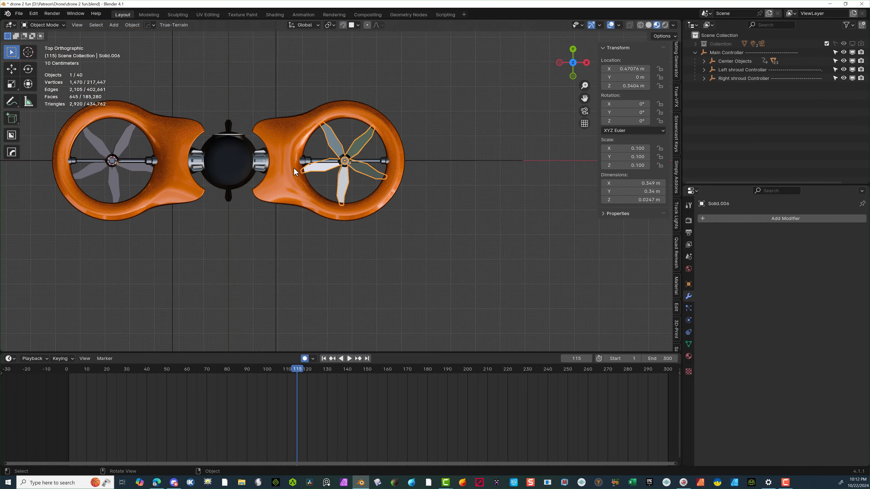
{"action": "middle_click_drag", "start_coordinate": [294, 167], "coordinate": [190, 118]}
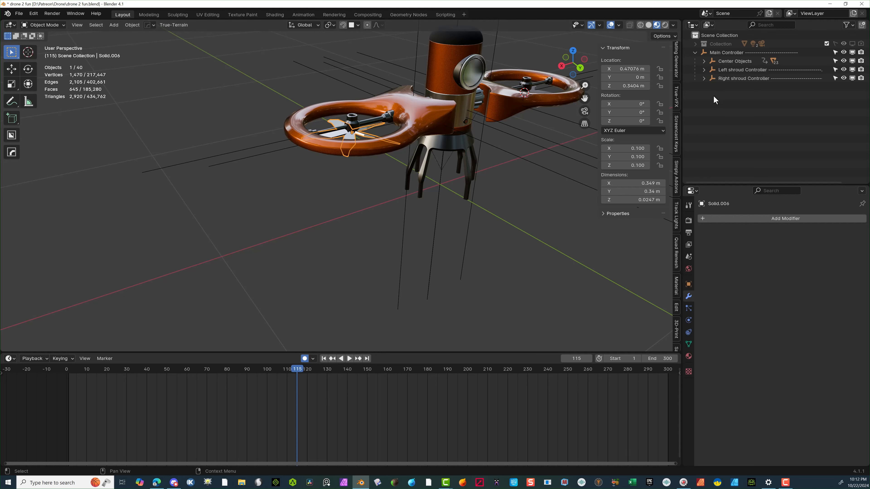
{"action": "mouse_move", "coordinate": [575, 194]}
{"action": "middle_mouse_down"}
{"action": "mouse_move", "coordinate": [559, 190]}
{"action": "mouse_move", "coordinate": [571, 192]}
{"action": "middle_mouse_up"}
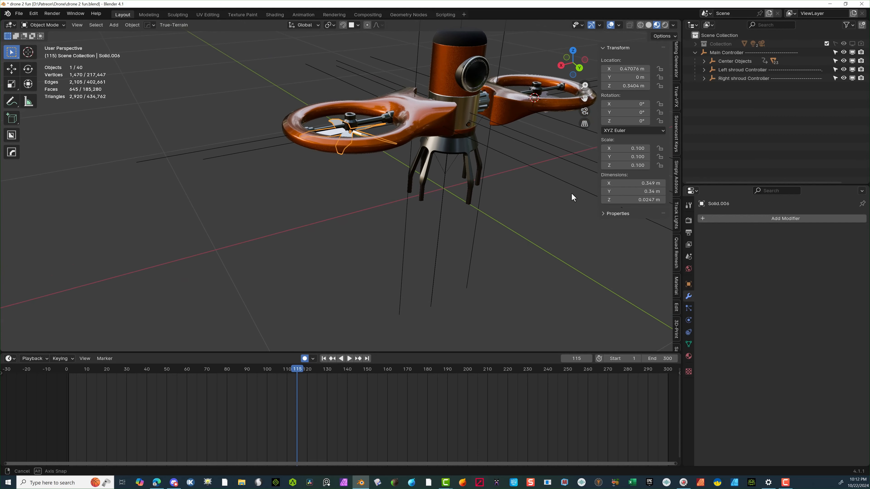
Step: Lock the X and Y rotation of the selected left propeller
{"action": "right_click", "coordinate": [547, 208]}
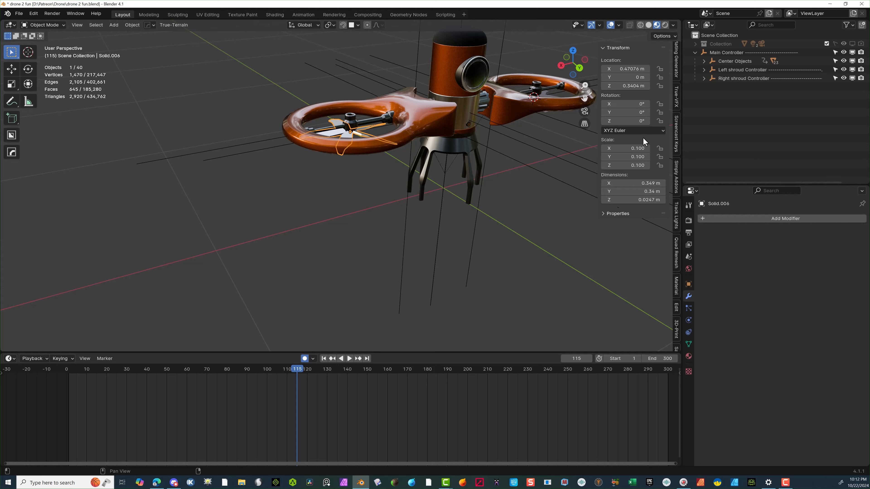
{"action": "left_click", "coordinate": [660, 113]}
{"action": "left_click", "coordinate": [660, 104]}
Step: Scrub the timeline and try moving the Left shroud Controller to test the parenting, cancelling the move
{"action": "left_click_drag", "start_coordinate": [206, 369], "coordinate": [71, 371]}
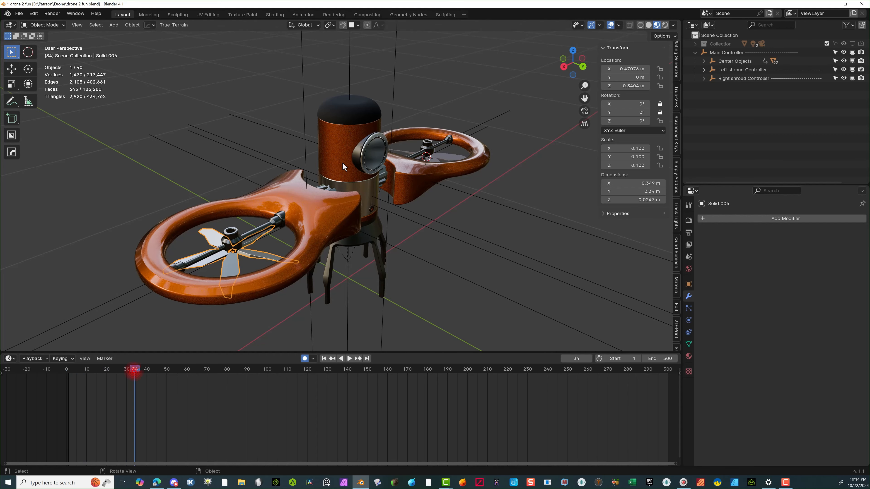
{"action": "key", "text": "space"}
{"action": "left_click", "coordinate": [305, 107]}
{"action": "scroll", "coordinate": [308, 151], "scroll_direction": "down", "scroll_amount": 4}
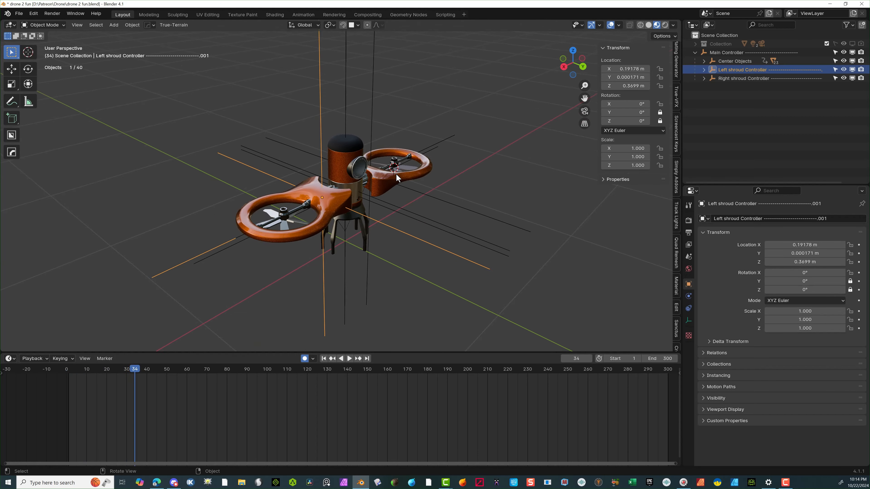
{"action": "key", "text": "g"}
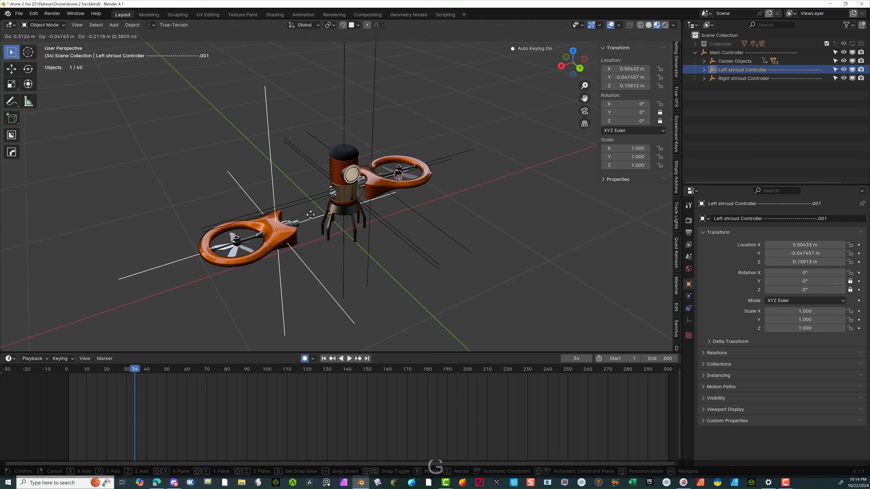
{"action": "right_click", "coordinate": [304, 176]}
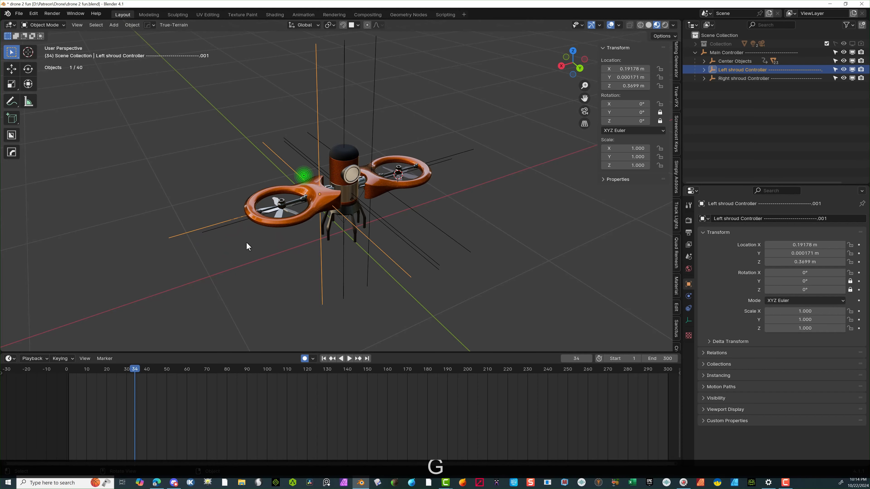
Step: Try rotating the left propeller to test the locked axes, and cancel the rotation
{"action": "left_click", "coordinate": [282, 211]}
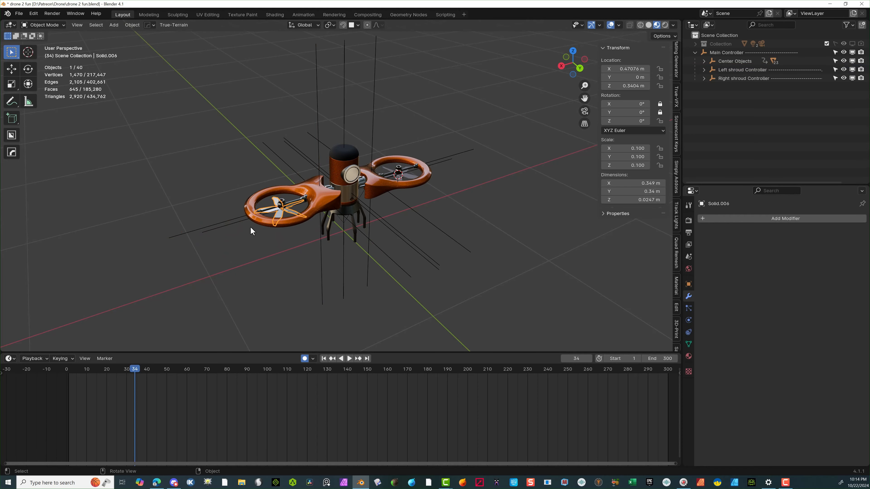
{"action": "key", "text": "r"}
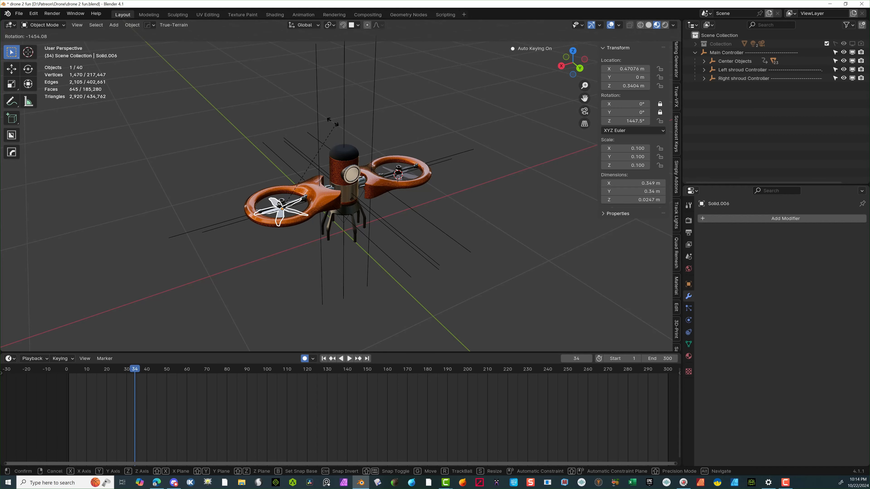
{"action": "right_click", "coordinate": [232, 157]}
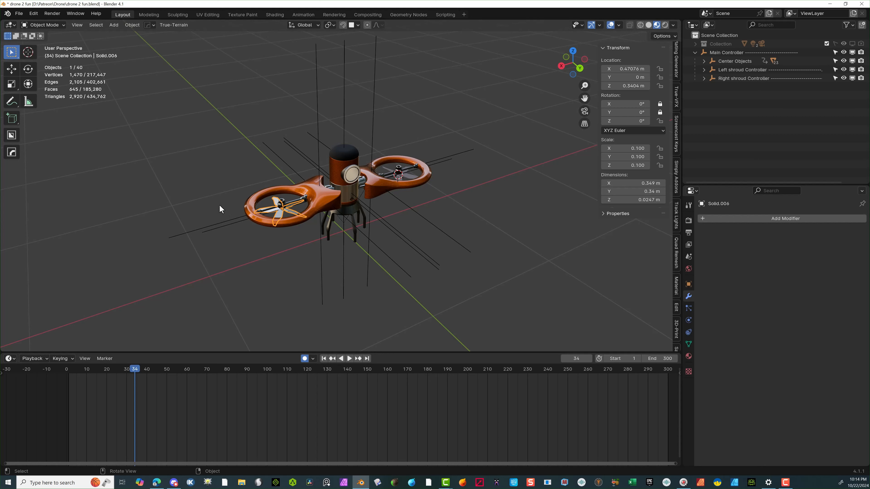
Step: Set the current frame to 1 and lock the X and Y rotation of the propeller in the right shroud
{"action": "left_click_drag", "start_coordinate": [134, 374], "coordinate": [68, 382]}
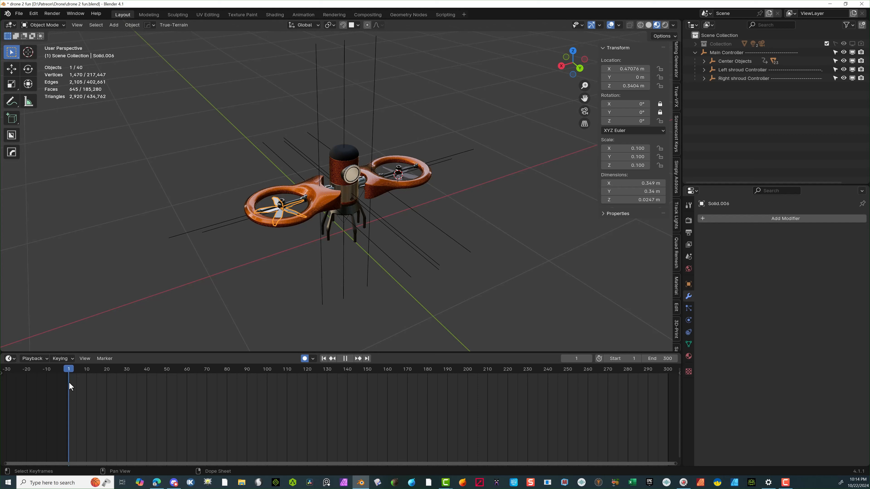
{"action": "left_click", "coordinate": [405, 176]}
{"action": "right_click", "coordinate": [522, 119]}
{"action": "scroll", "coordinate": [440, 126], "scroll_direction": "up", "scroll_amount": 3}
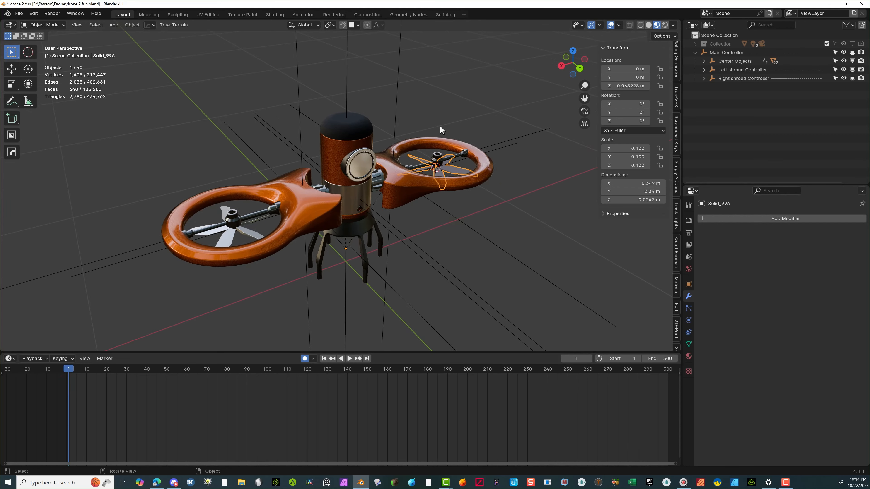
{"action": "scroll", "coordinate": [441, 130], "scroll_direction": "up", "scroll_amount": 2}
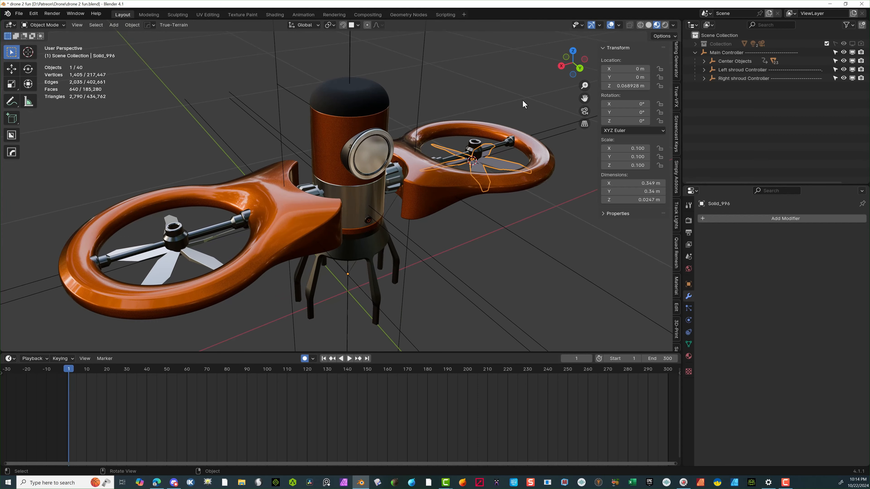
{"action": "left_click", "coordinate": [423, 88]}
{"action": "left_click", "coordinate": [494, 164]}
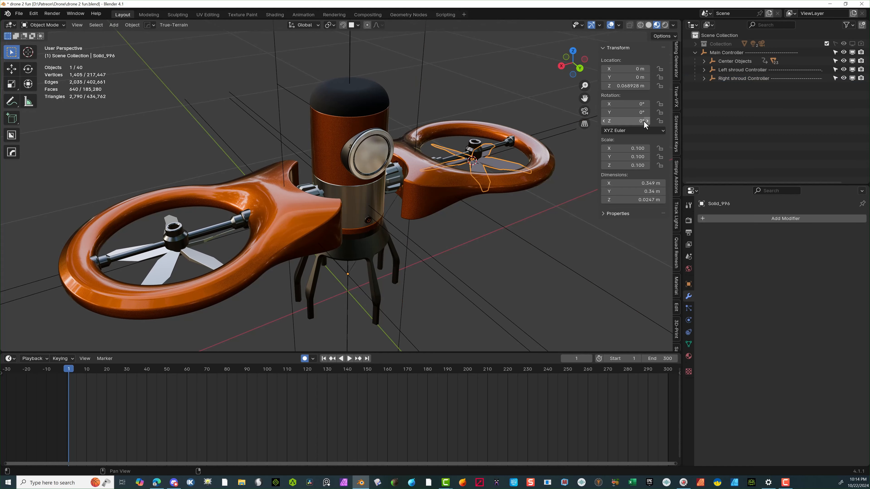
{"action": "left_click_drag", "start_coordinate": [660, 112], "coordinate": [660, 104]}
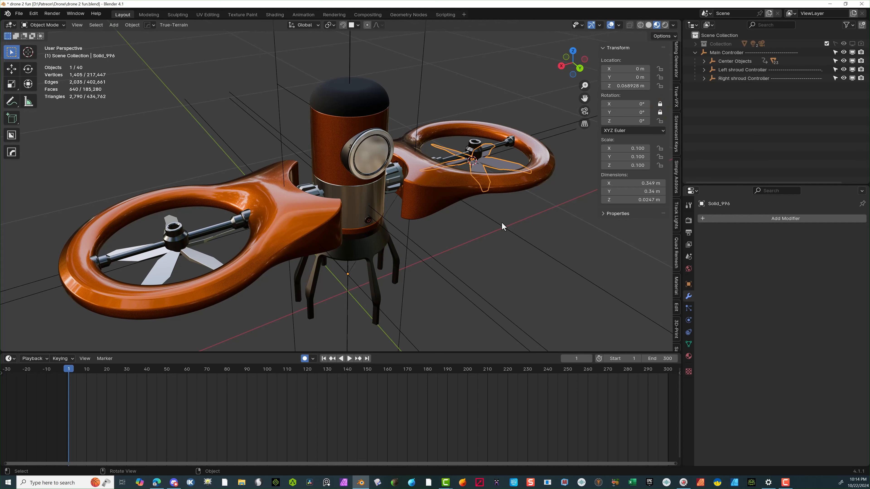
Step: Try rotating the propeller in the right shroud to test its pivot, and cancel the rotation
{"action": "left_click_drag", "start_coordinate": [585, 99], "coordinate": [492, 120]}
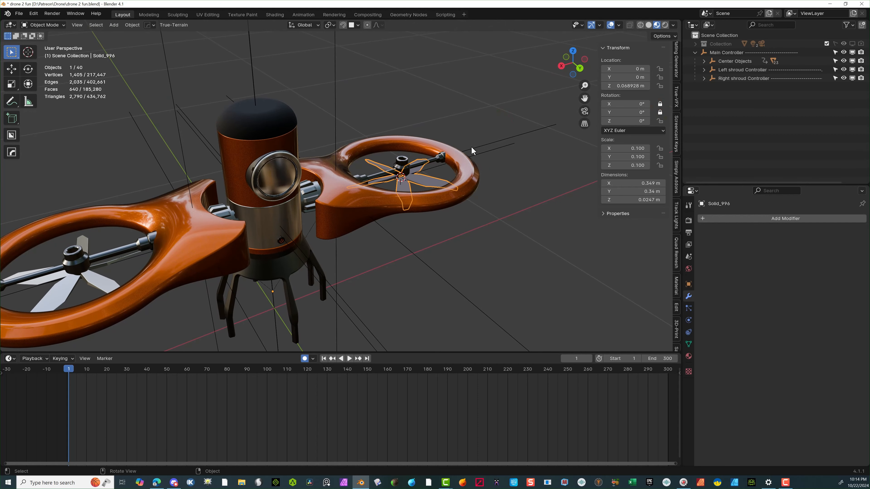
{"action": "key", "text": "r"}
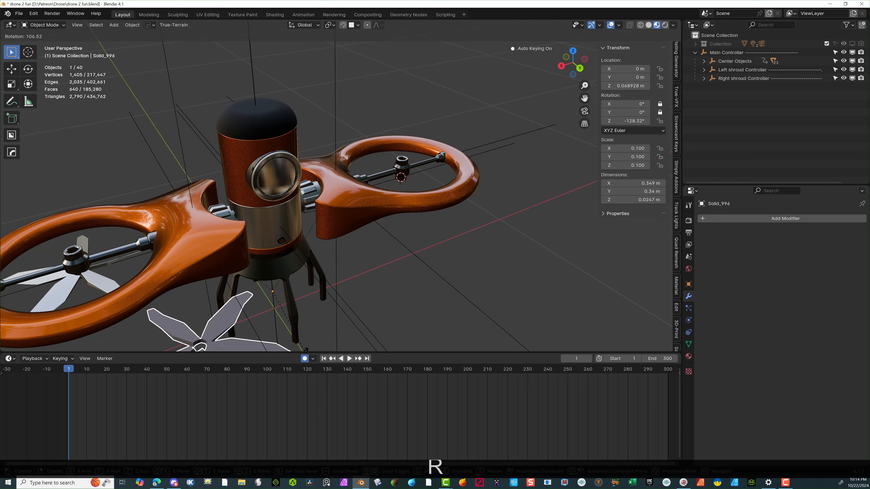
{"action": "right_click", "coordinate": [371, 282]}
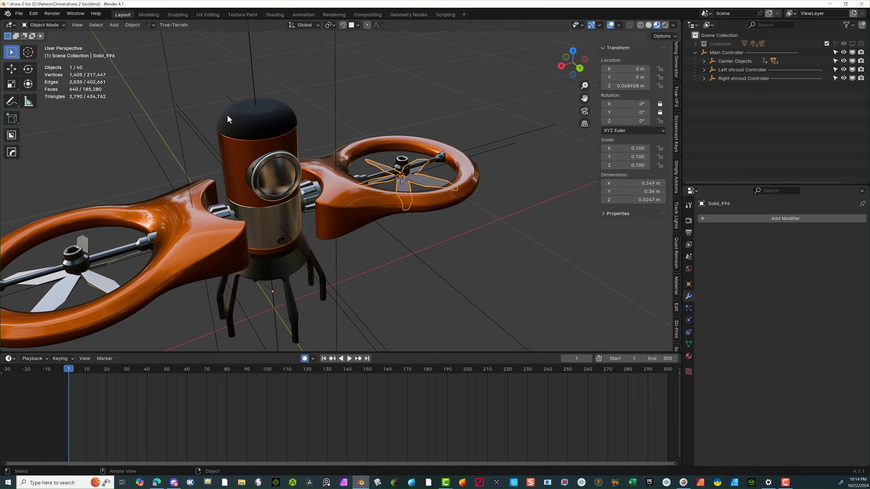
Step: Set the right propeller's origin to Center of Mass (Surface) and check its centring in the top view
{"action": "left_click", "coordinate": [138, 24]}
{"action": "left_click", "coordinate": [133, 25]}
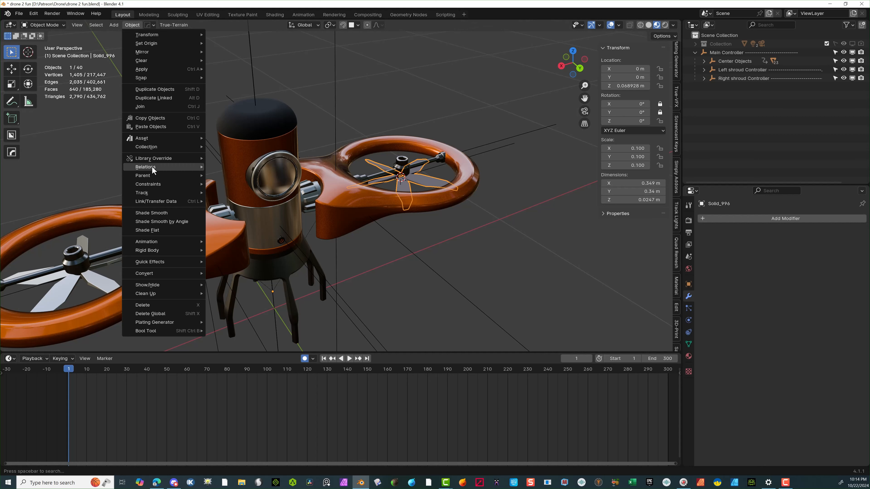
{"action": "mouse_move", "coordinate": [152, 171]}
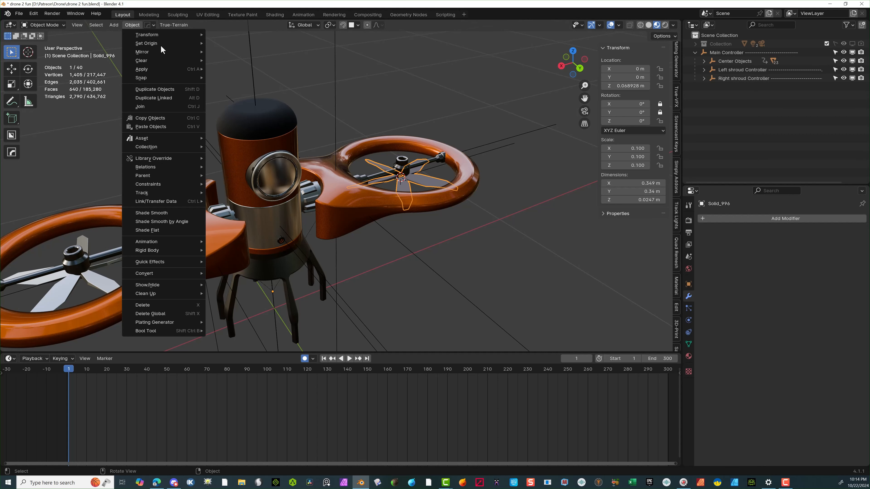
{"action": "mouse_move", "coordinate": [171, 42]}
{"action": "left_click", "coordinate": [259, 71]}
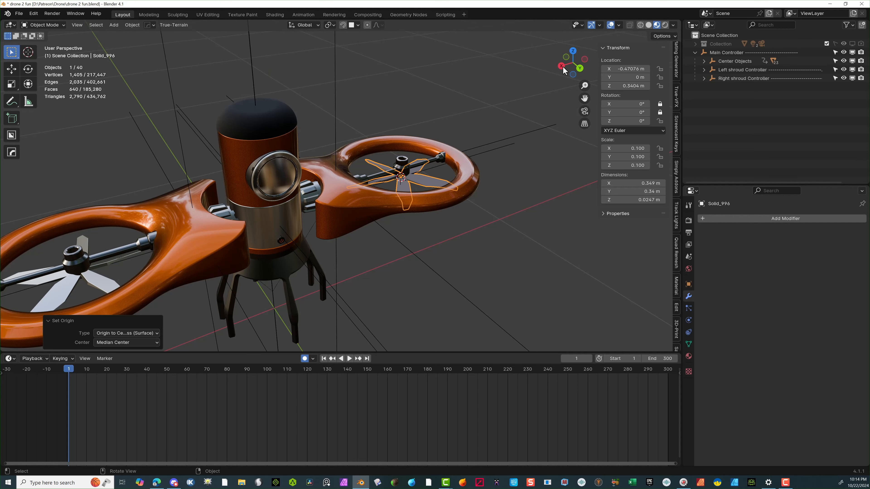
{"action": "left_click", "coordinate": [573, 52]}
{"action": "scroll", "coordinate": [150, 233], "scroll_direction": "up", "scroll_amount": 5}
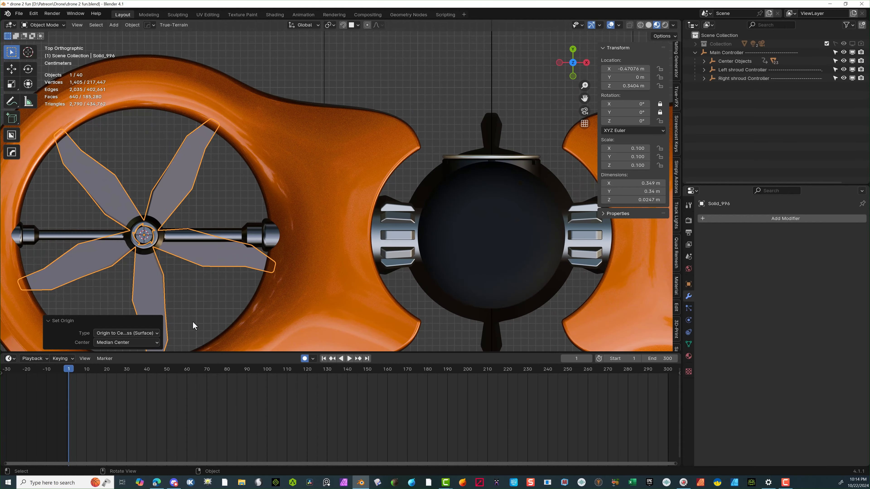
{"action": "scroll", "coordinate": [404, 50], "scroll_direction": "down", "scroll_amount": 8}
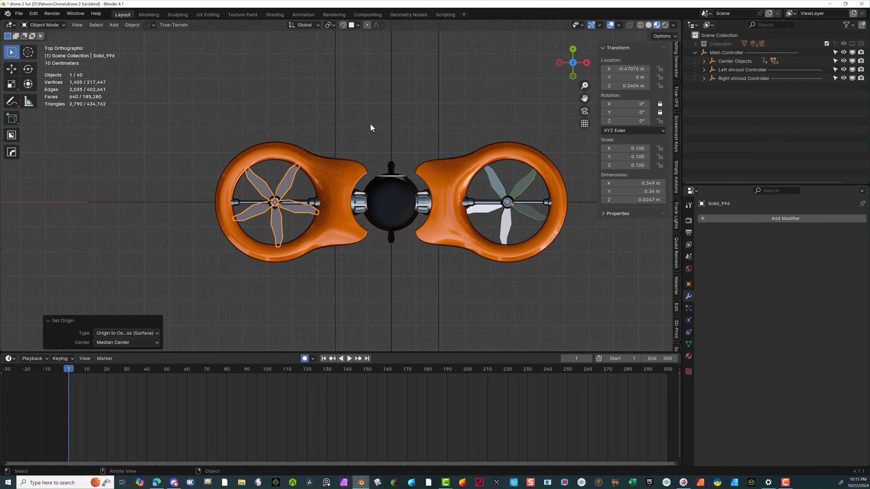
Step: Reselect the right propeller and test its spin around the new origin, cancelling the rotation
{"action": "middle_click_drag", "start_coordinate": [404, 49], "coordinate": [130, 126]}
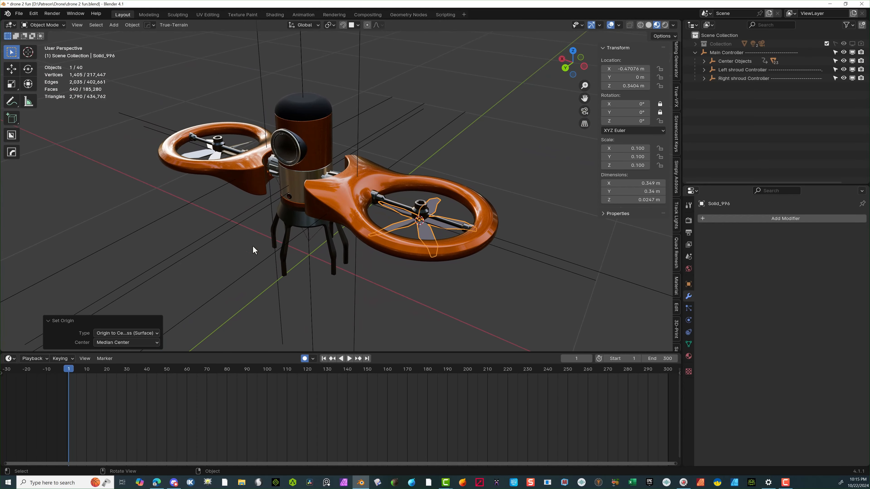
{"action": "left_click", "coordinate": [122, 198]}
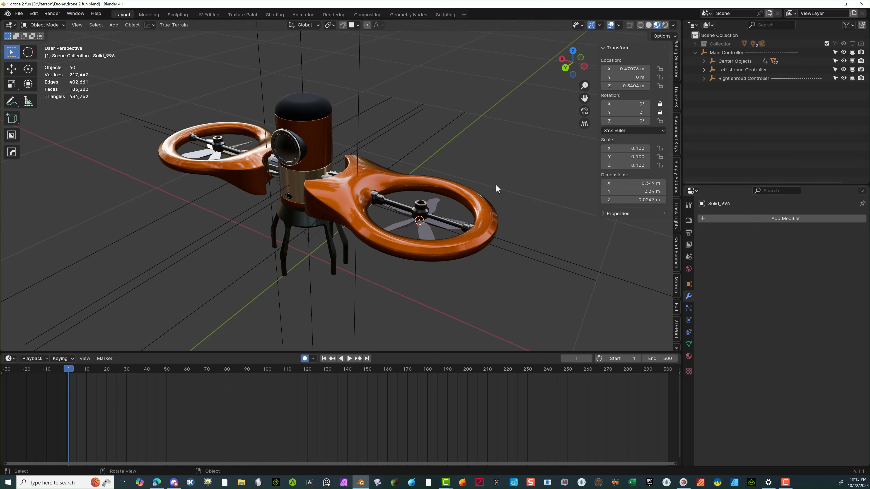
{"action": "left_click", "coordinate": [448, 225]}
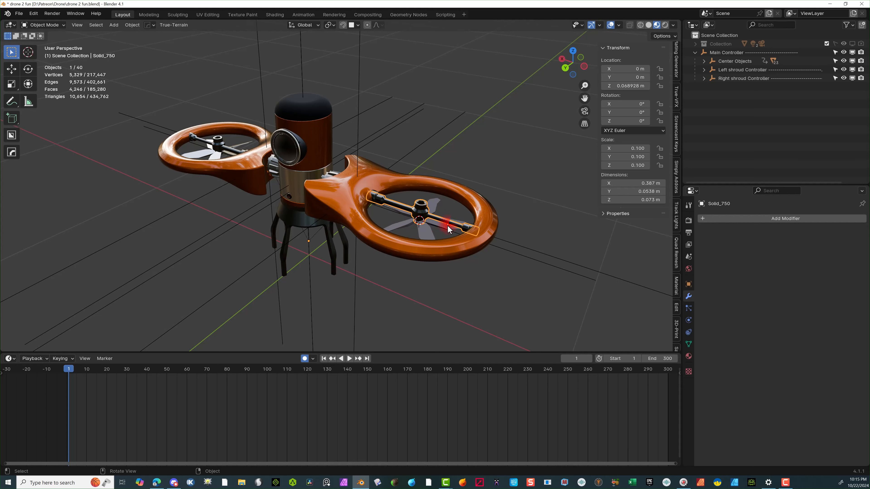
{"action": "left_click", "coordinate": [443, 229]}
{"action": "left_click", "coordinate": [442, 226]}
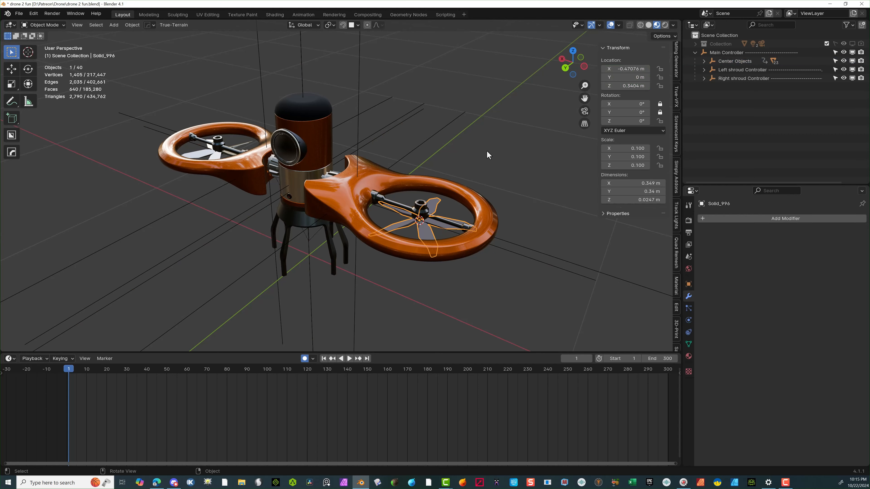
{"action": "key", "text": "r"}
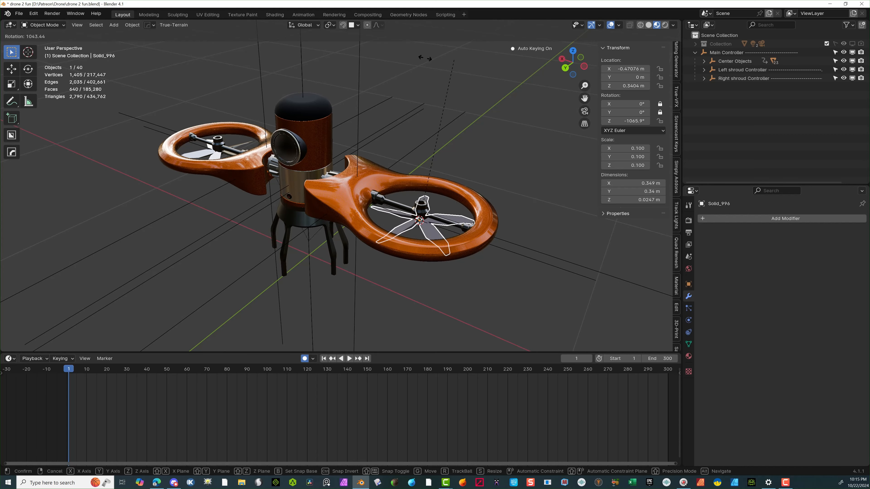
{"action": "key", "text": "Escape"}
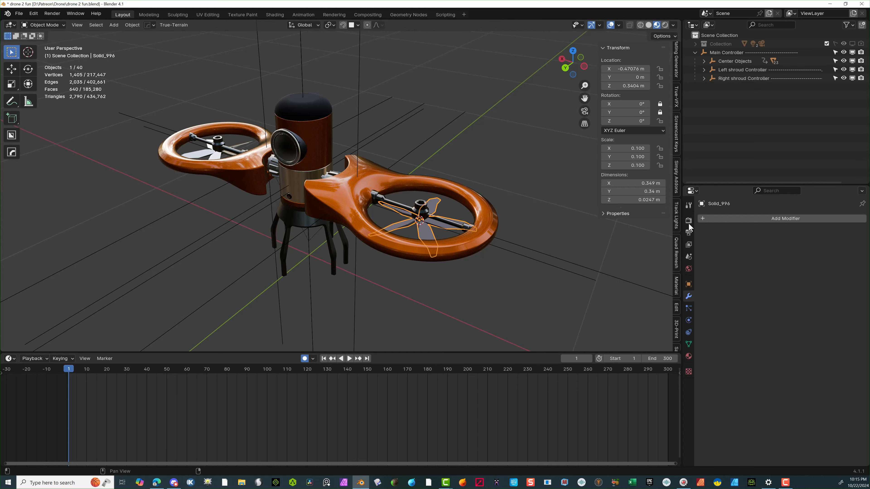
Step: At frame 1, move the Left shroud Controller about 0.055 m along the global X axis toward the drone body
{"action": "middle_click_drag", "start_coordinate": [363, 245], "coordinate": [394, 257]}
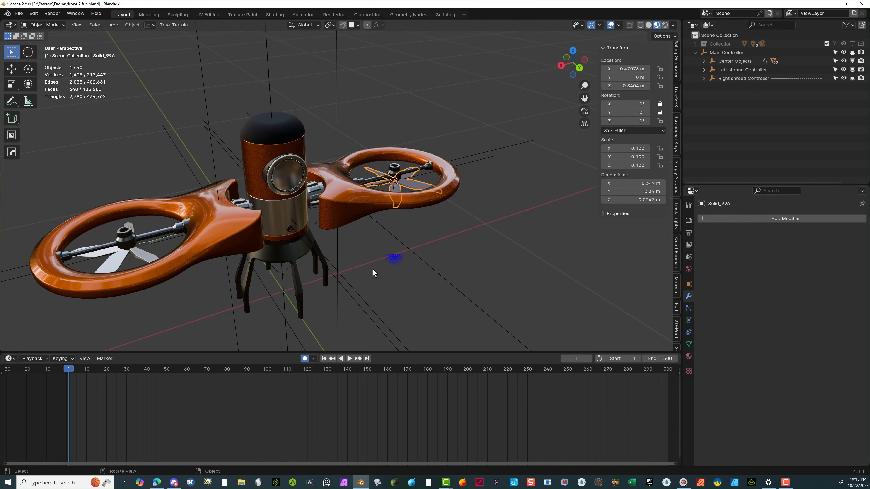
{"action": "left_click_drag", "start_coordinate": [583, 98], "coordinate": [642, 75]}
{"action": "scroll", "coordinate": [489, 186], "scroll_direction": "up", "scroll_amount": 1}
{"action": "scroll", "coordinate": [484, 187], "scroll_direction": "down", "scroll_amount": 2}
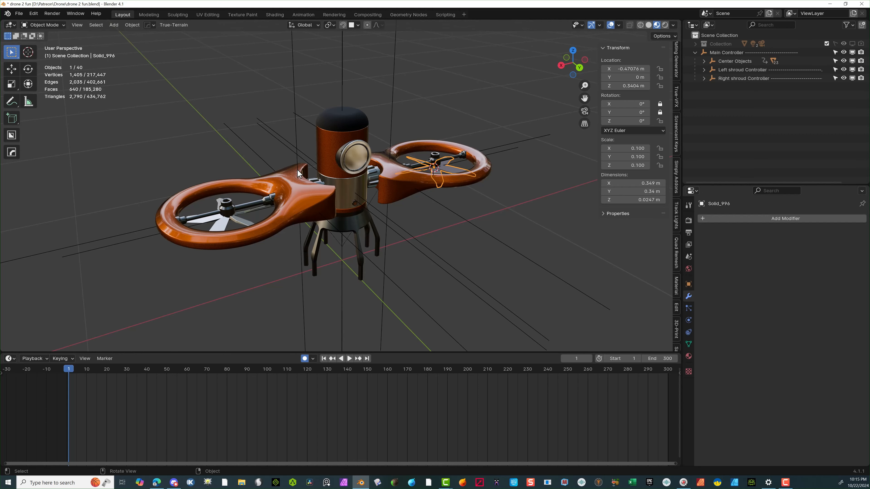
{"action": "left_click", "coordinate": [294, 84]}
{"action": "middle_click_drag", "start_coordinate": [351, 114], "coordinate": [381, 119]}
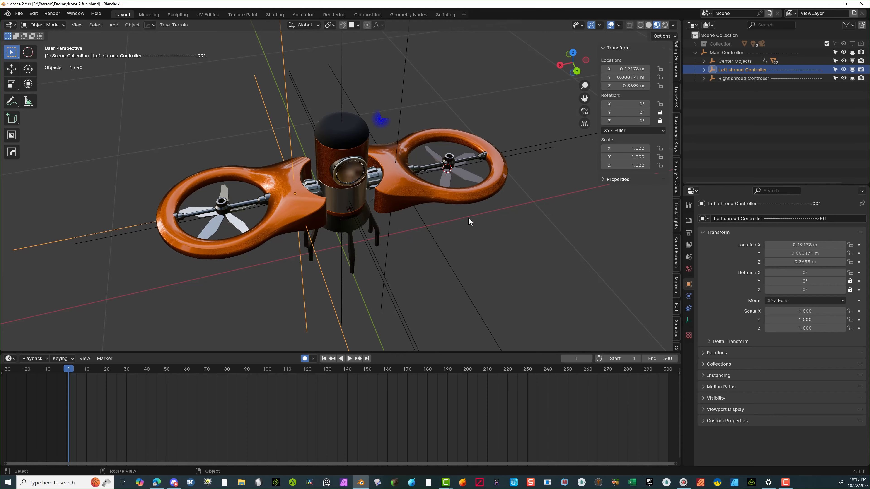
{"action": "scroll", "coordinate": [426, 170], "scroll_direction": "up", "scroll_amount": 4}
{"action": "scroll", "coordinate": [426, 178], "scroll_direction": "down", "scroll_amount": 2}
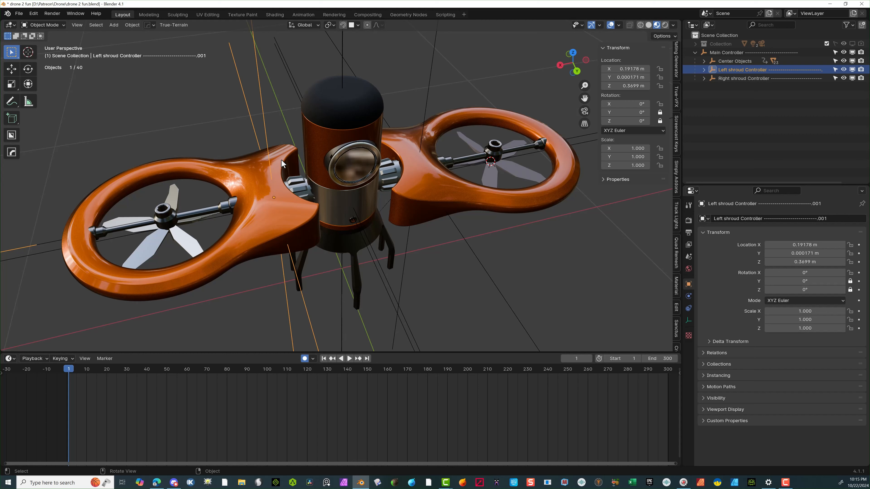
{"action": "key", "text": "g"}
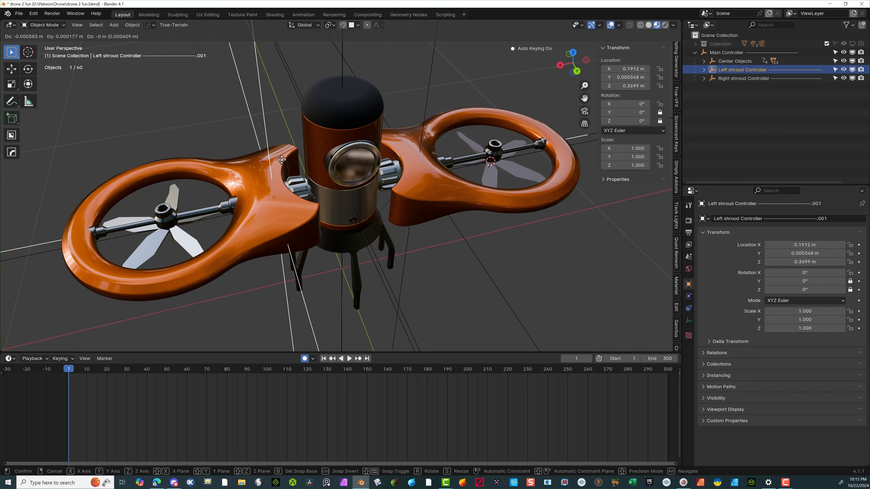
{"action": "key", "text": "x"}
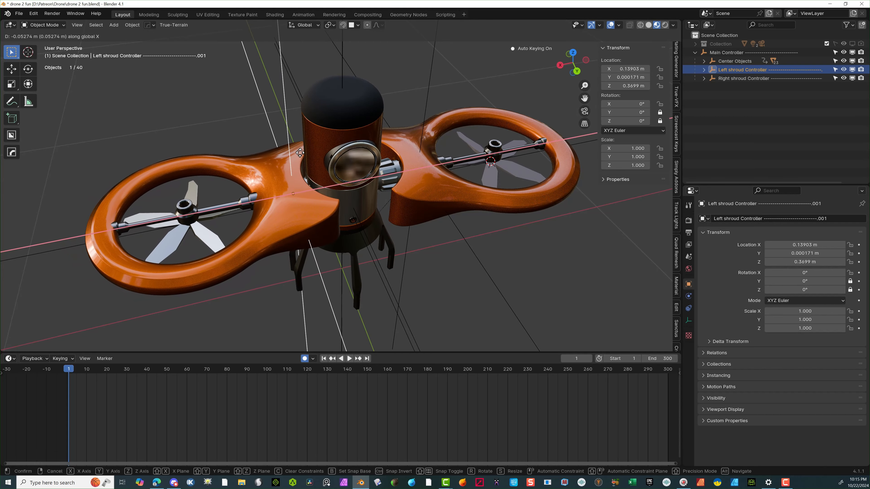
{"action": "left_click", "coordinate": [300, 153]}
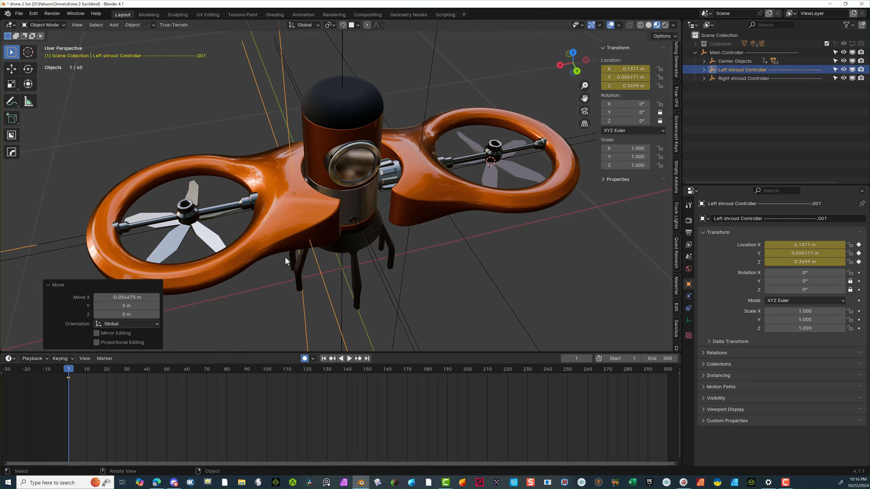
Step: Move the Right shroud Controller about 0.054 m along the global X axis toward the body at frame 1
{"action": "middle_click_drag", "start_coordinate": [285, 256], "coordinate": [245, 257]}
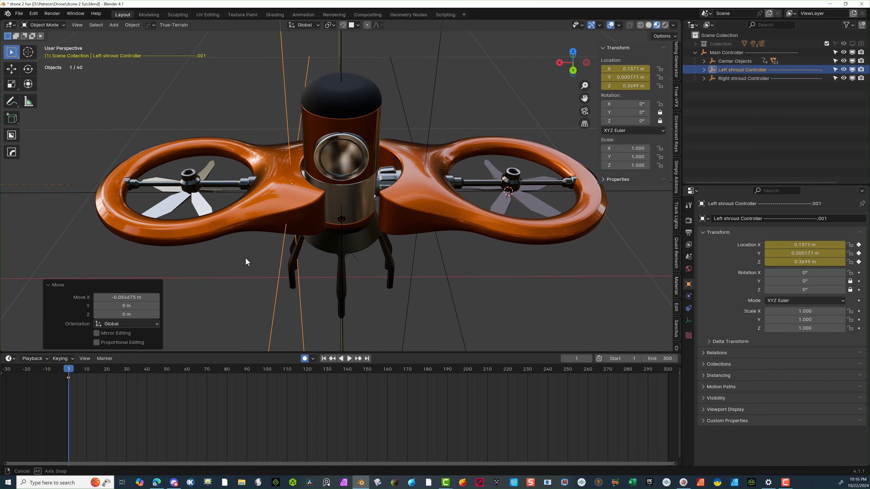
{"action": "left_click", "coordinate": [430, 121]}
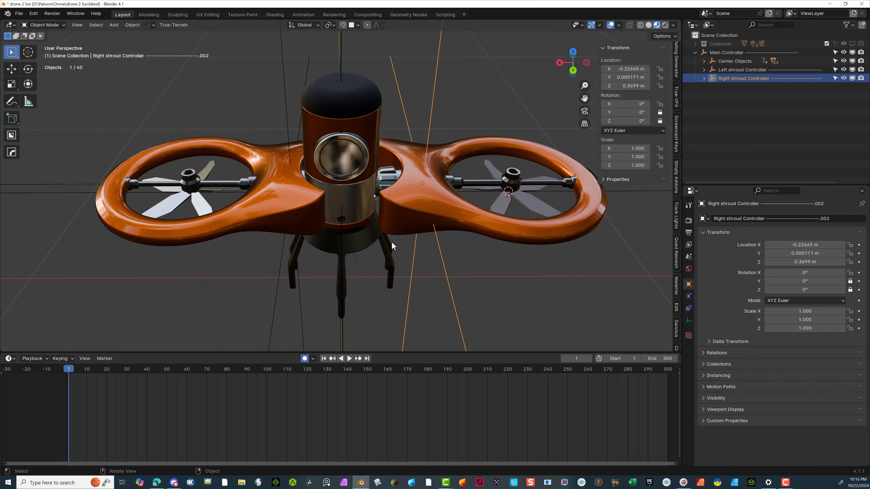
{"action": "key", "text": "g"}
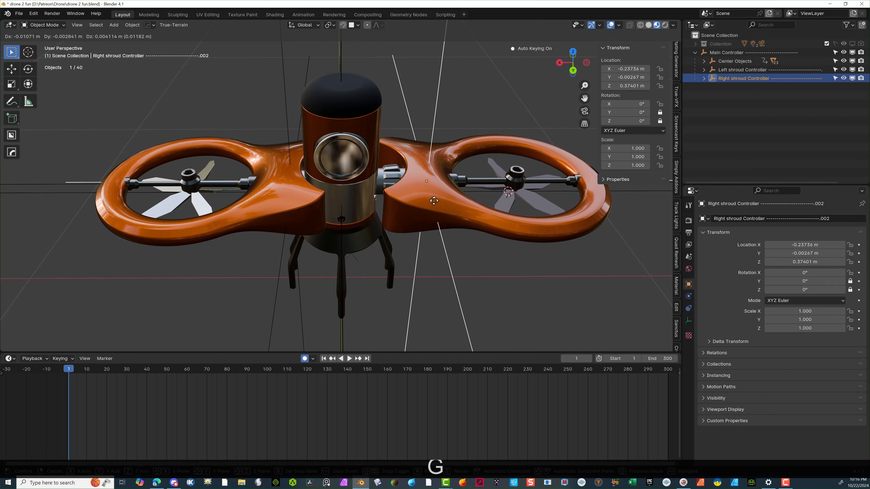
{"action": "key", "text": "x"}
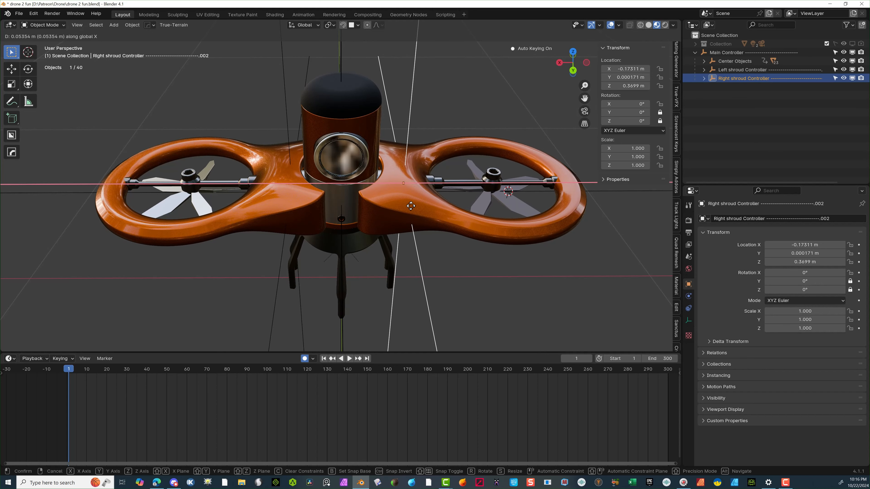
{"action": "left_click", "coordinate": [411, 206]}
{"action": "middle_click_drag", "start_coordinate": [411, 205], "coordinate": [304, 251]}
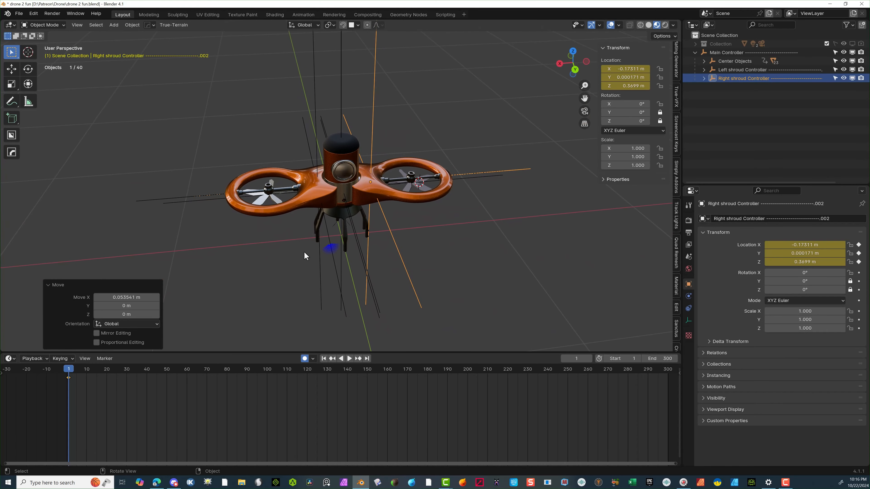
{"action": "middle_click_drag", "start_coordinate": [357, 200], "coordinate": [369, 197]}
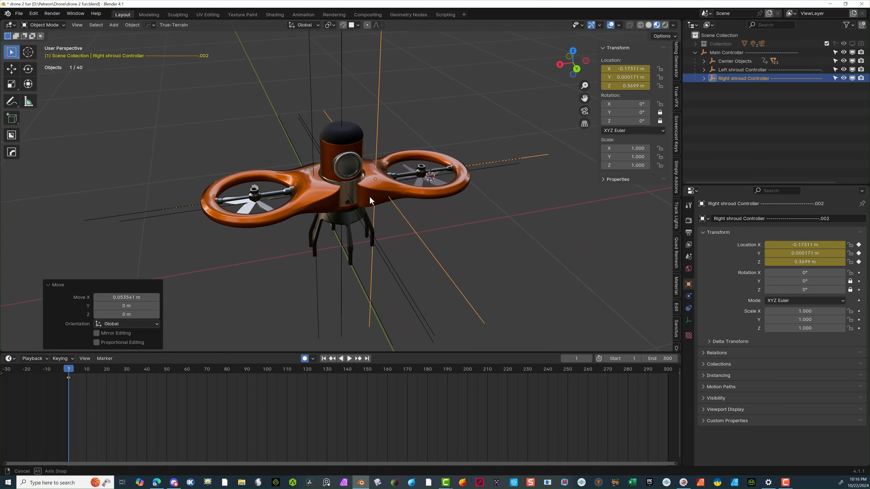
{"action": "scroll", "coordinate": [365, 196], "scroll_direction": "up", "scroll_amount": 4}
{"action": "middle_click_drag", "start_coordinate": [313, 224], "coordinate": [342, 217]}
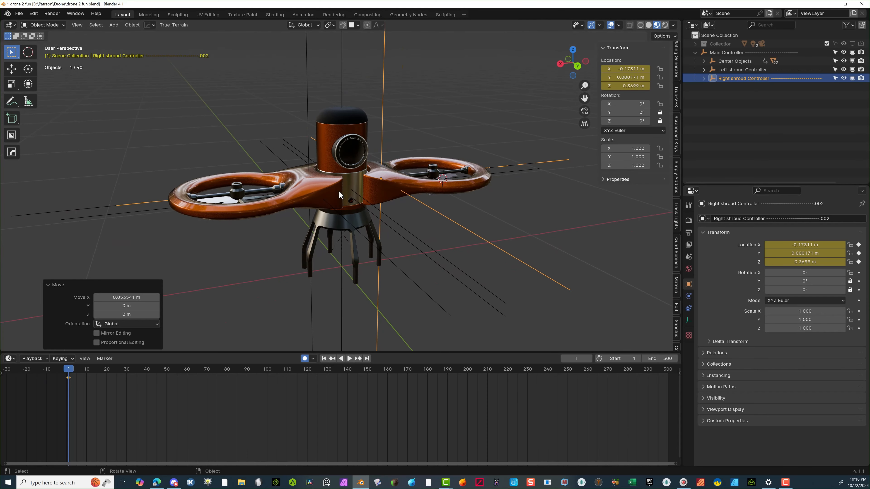
{"action": "middle_click_drag", "start_coordinate": [403, 186], "coordinate": [398, 200]}
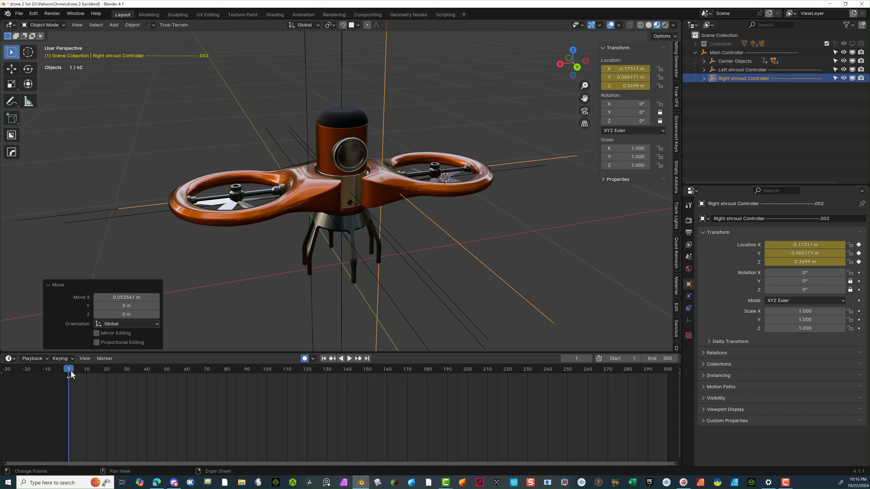
Step: At frame 30, move the Left shroud Controller about 0.055 m outward along the global X axis and check it in front view
{"action": "left_click_drag", "start_coordinate": [71, 375], "coordinate": [127, 378]}
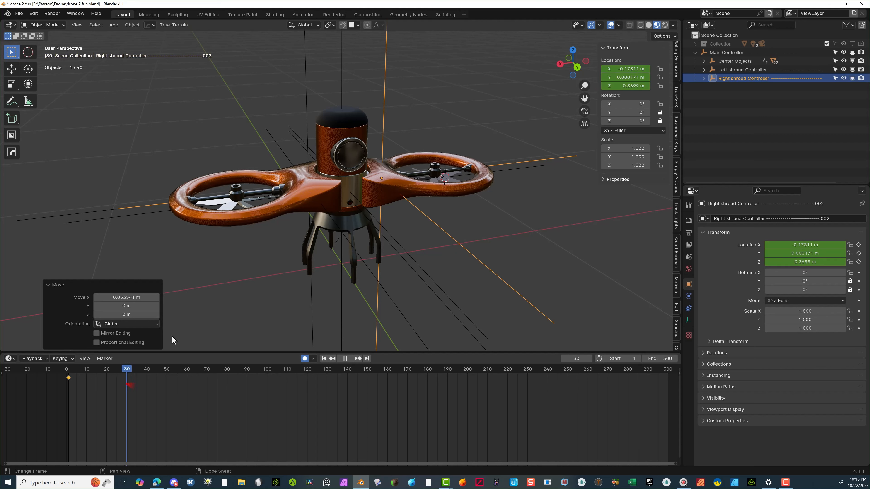
{"action": "left_click", "coordinate": [308, 81]}
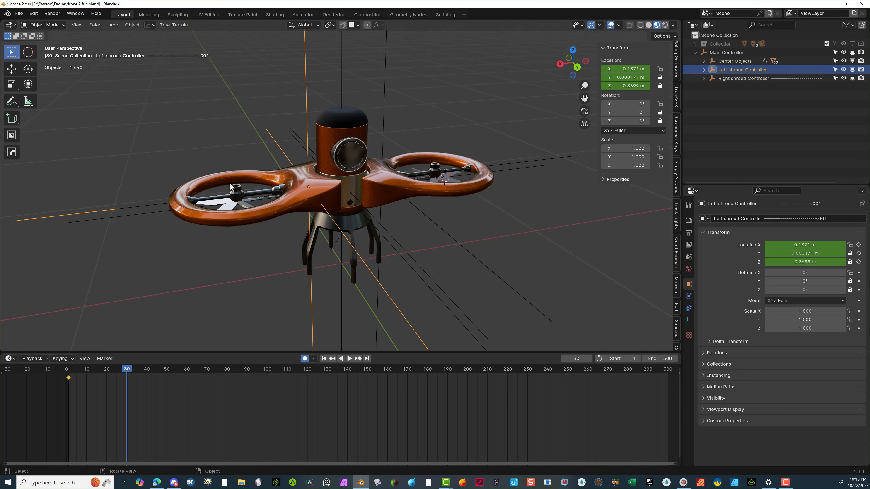
{"action": "key", "text": "g"}
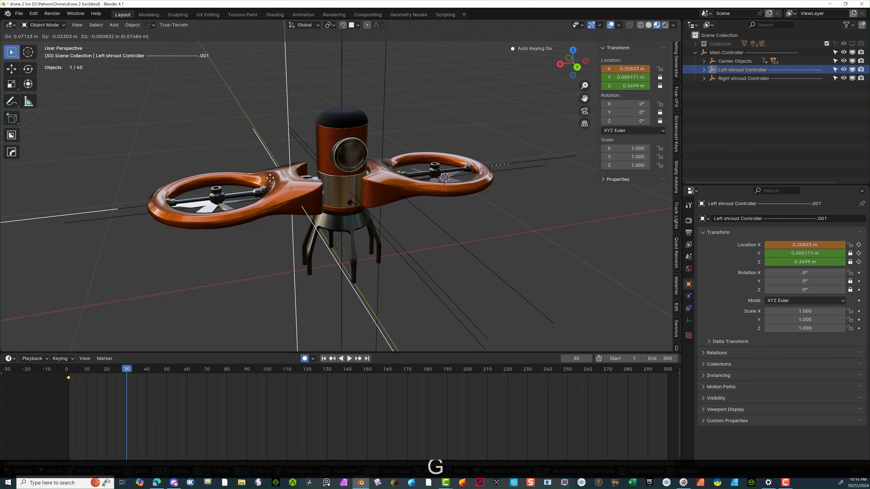
{"action": "key", "text": "x"}
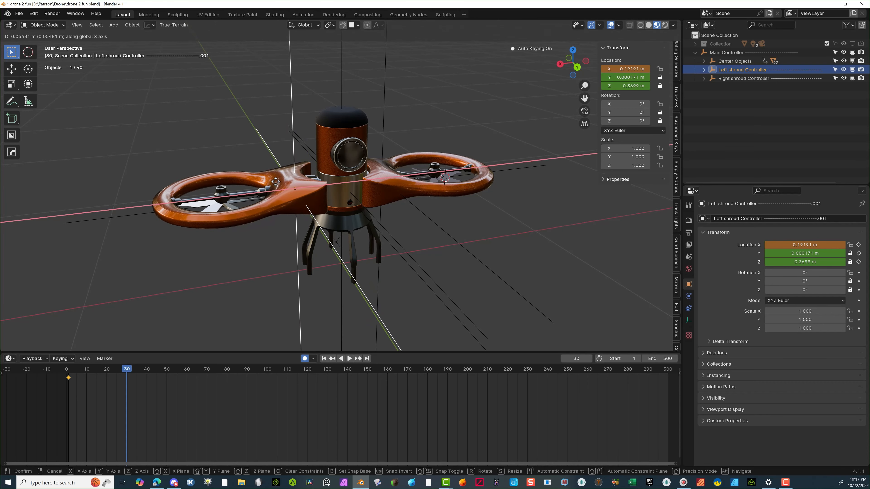
{"action": "left_click", "coordinate": [276, 182]}
{"action": "middle_click_drag", "start_coordinate": [317, 183], "coordinate": [429, 143]}
{"action": "scroll", "coordinate": [306, 192], "scroll_direction": "up", "scroll_amount": 6}
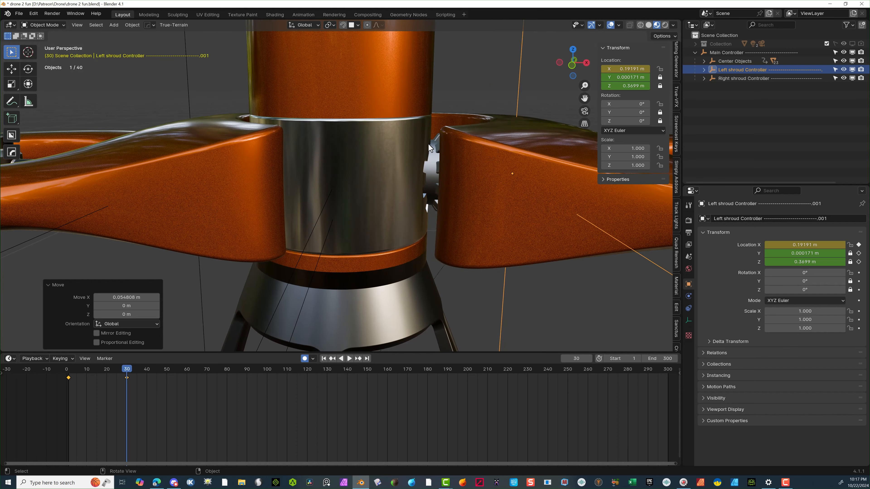
{"action": "left_click", "coordinate": [572, 66]}
{"action": "scroll", "coordinate": [478, 109], "scroll_direction": "down", "scroll_amount": 10}
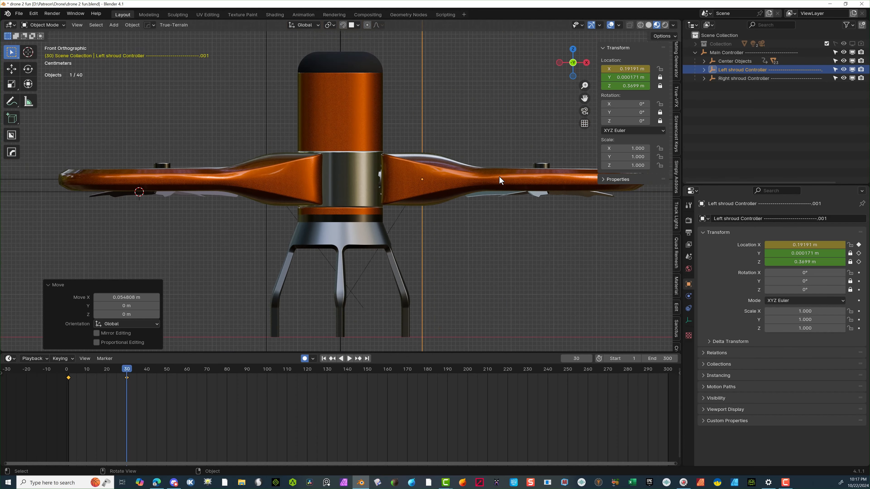
Step: Move the Left shroud Controller about 0.024 m further outward along the X axis at frame 30 and inspect the gap to the body
{"action": "scroll", "coordinate": [511, 156], "scroll_direction": "down", "scroll_amount": 1}
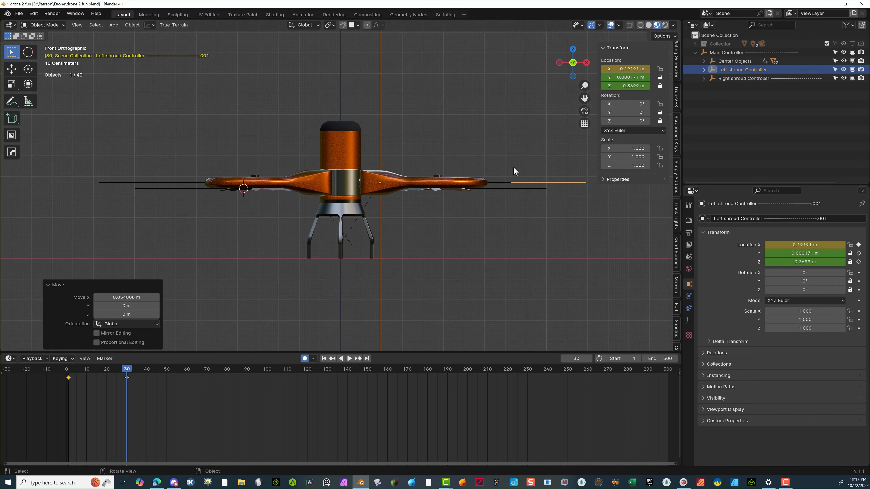
{"action": "key", "text": "g"}
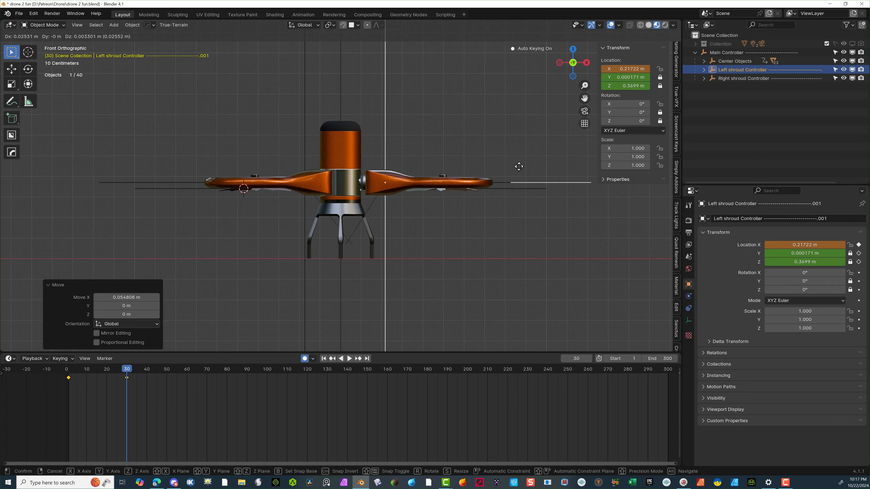
{"action": "left_click", "coordinate": [519, 167]}
{"action": "middle_click_drag", "start_coordinate": [466, 140], "coordinate": [261, 170]}
{"action": "scroll", "coordinate": [279, 182], "scroll_direction": "up", "scroll_amount": 7}
{"action": "scroll", "coordinate": [296, 145], "scroll_direction": "down", "scroll_amount": 6}
{"action": "scroll", "coordinate": [262, 168], "scroll_direction": "up", "scroll_amount": 1}
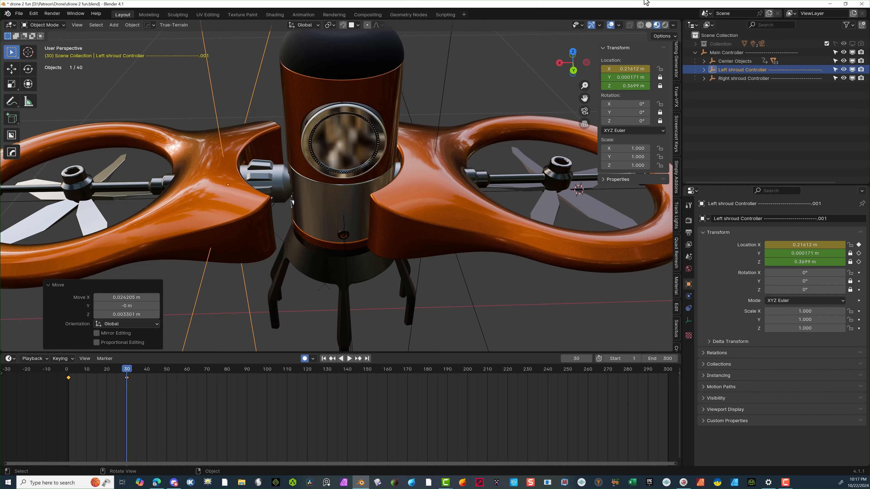
Step: Lock the Right shroud Controller's Y and Z location and move it about 0.077 m outward along the X axis at frame 30
{"action": "left_click", "coordinate": [571, 71]}
{"action": "scroll", "coordinate": [381, 147], "scroll_direction": "down", "scroll_amount": 2}
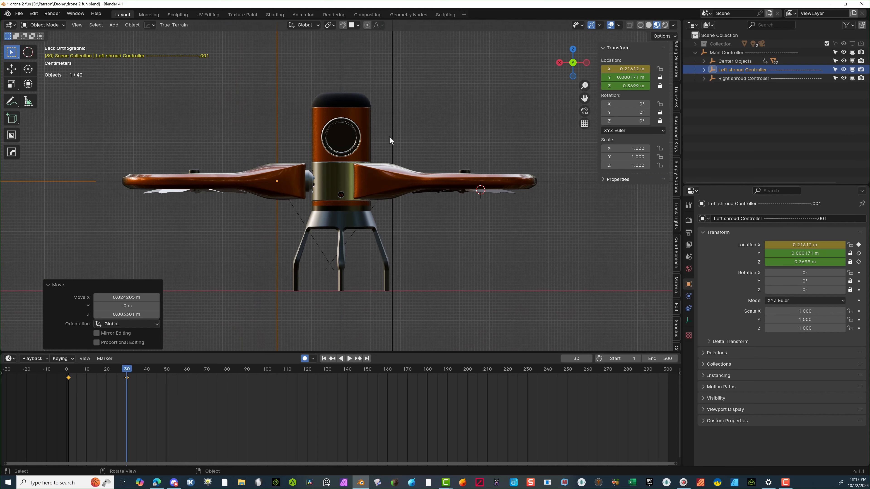
{"action": "left_click", "coordinate": [392, 117]}
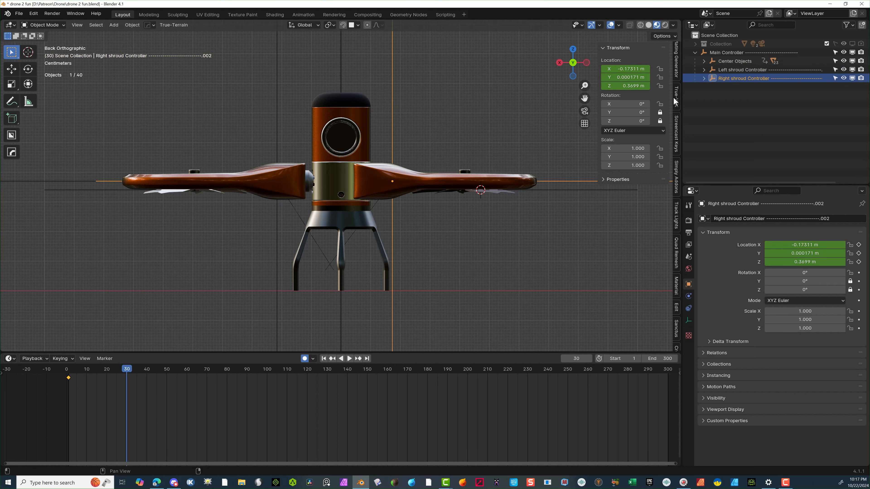
{"action": "left_click", "coordinate": [660, 78]}
{"action": "key", "text": "g"}
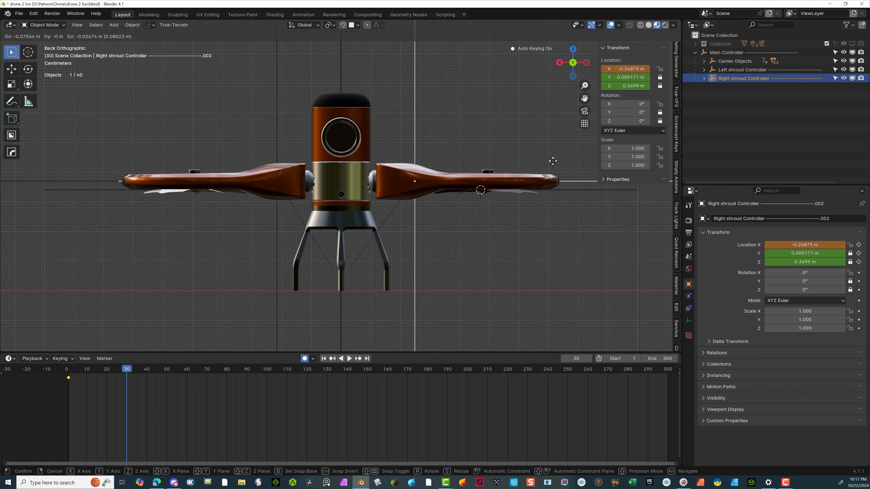
{"action": "left_click", "coordinate": [551, 161]}
{"action": "middle_click_drag", "start_coordinate": [402, 147], "coordinate": [419, 192]}
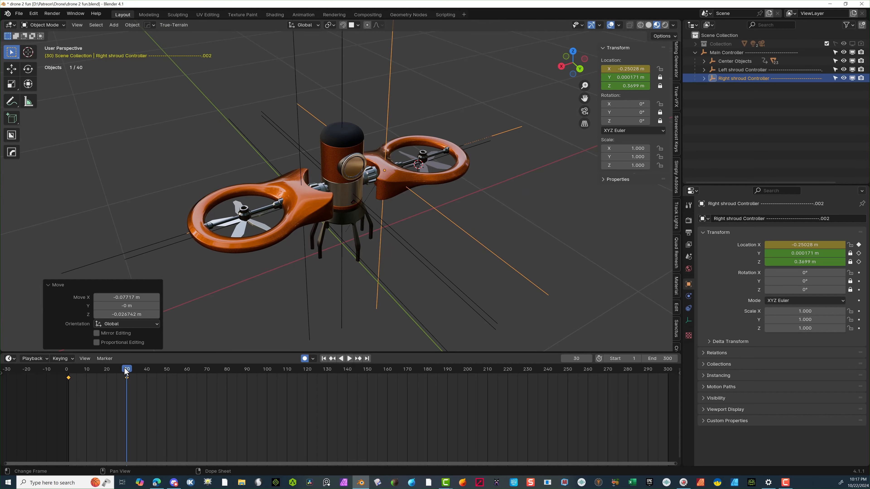
Step: Play the animation from frame 1 to check both shrouds sliding outward from the body
{"action": "left_click_drag", "start_coordinate": [125, 369], "coordinate": [70, 371]}
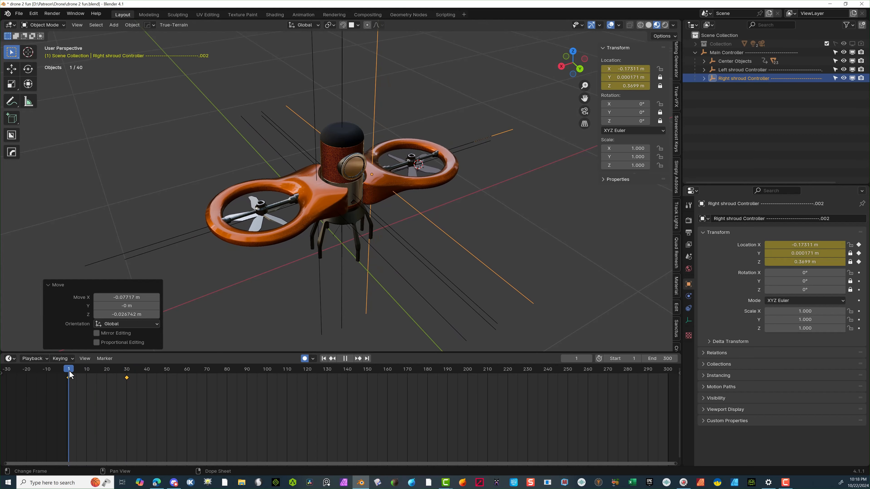
{"action": "key", "text": "space"}
{"action": "key", "text": "space"}
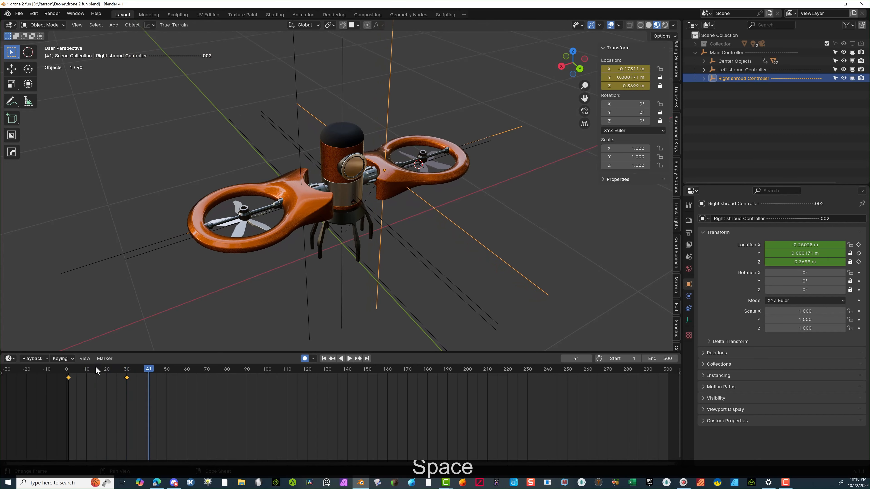
Step: At frame 60, tilt the Left shroud Controller about 16.7° around its X axis and copy the rotation angle
{"action": "left_click_drag", "start_coordinate": [153, 375], "coordinate": [187, 373]}
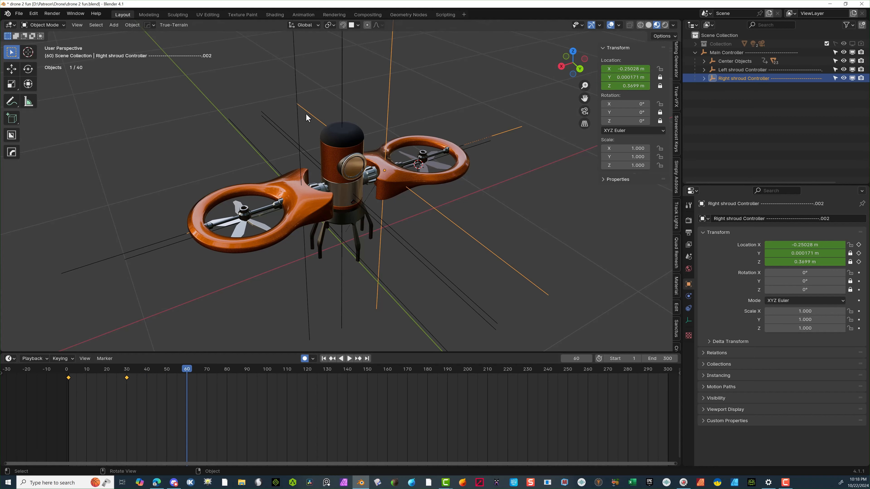
{"action": "left_click", "coordinate": [296, 109]}
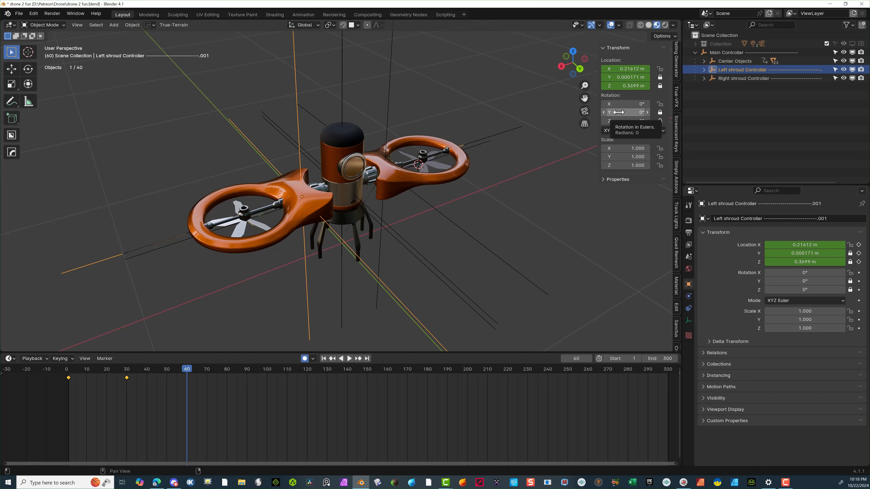
{"action": "left_click", "coordinate": [660, 112]}
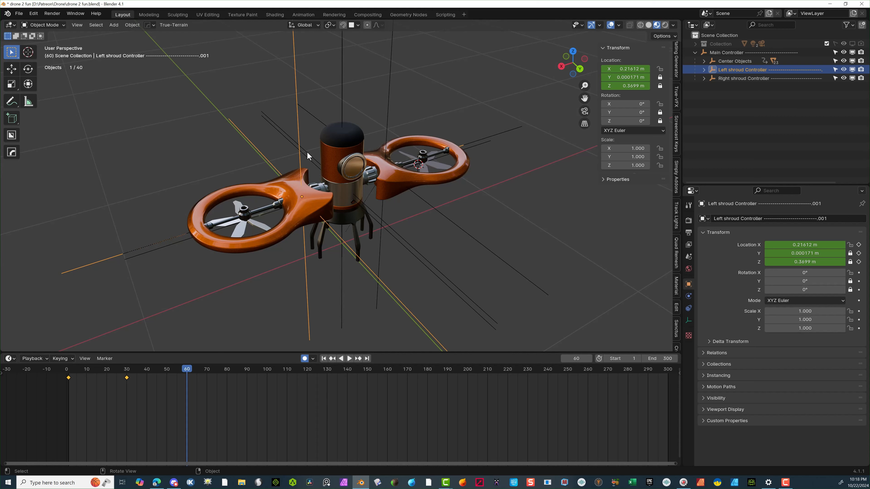
{"action": "key", "text": "r"}
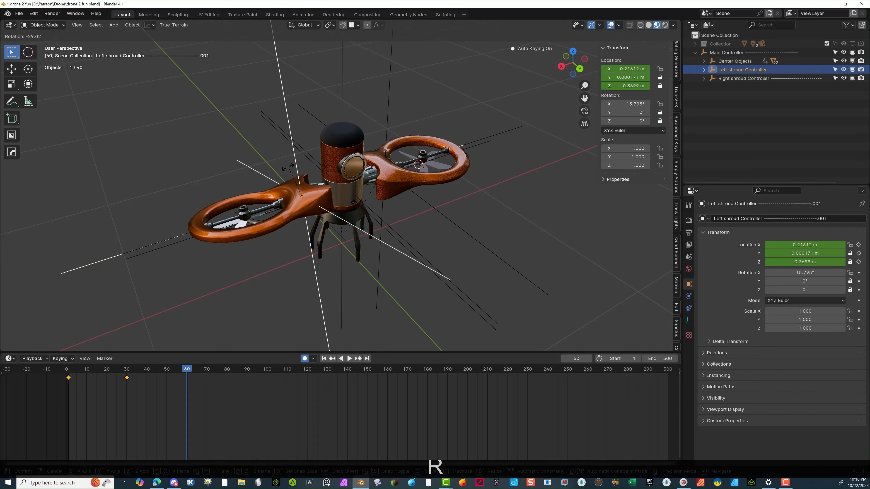
{"action": "right_click", "coordinate": [287, 173]}
{"action": "middle_click_drag", "start_coordinate": [383, 192], "coordinate": [482, 172]}
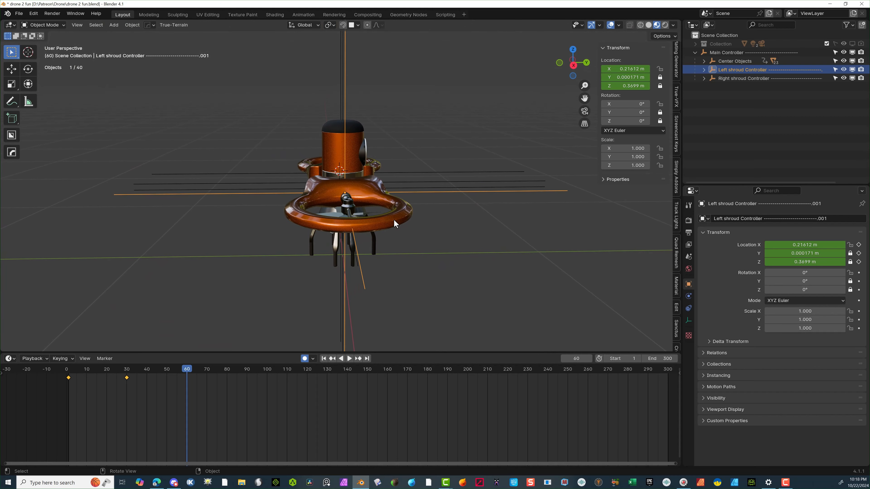
{"action": "key", "text": "r"}
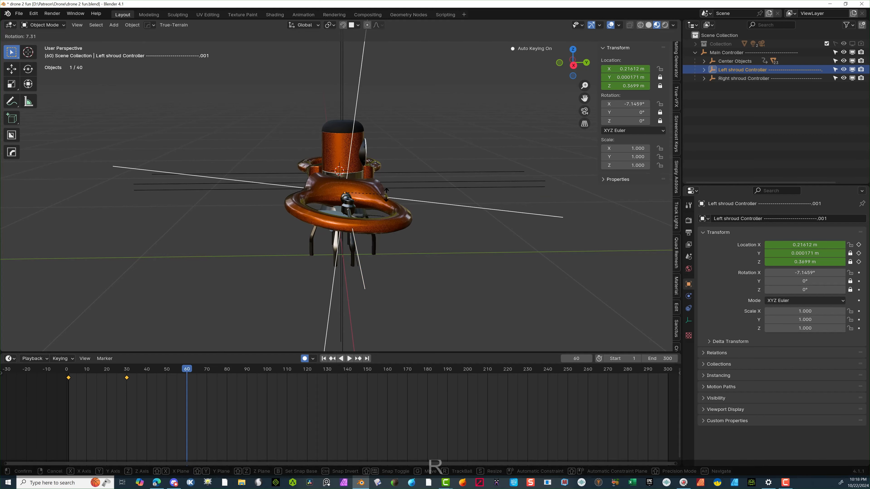
{"action": "left_click", "coordinate": [392, 200]}
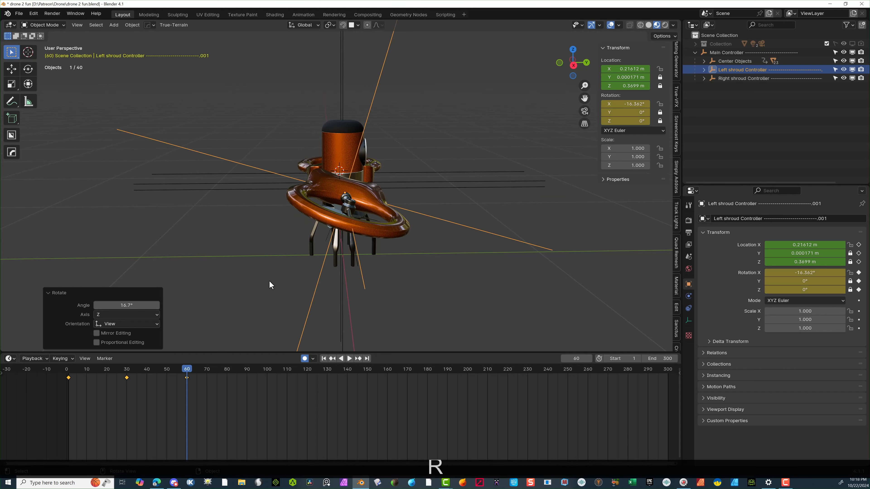
{"action": "left_click", "coordinate": [142, 305]}
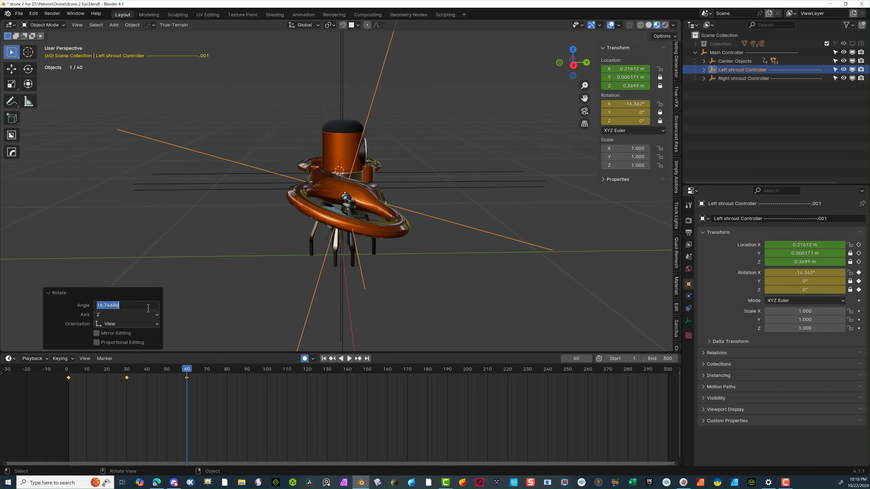
{"action": "key", "text": "ctrl+c"}
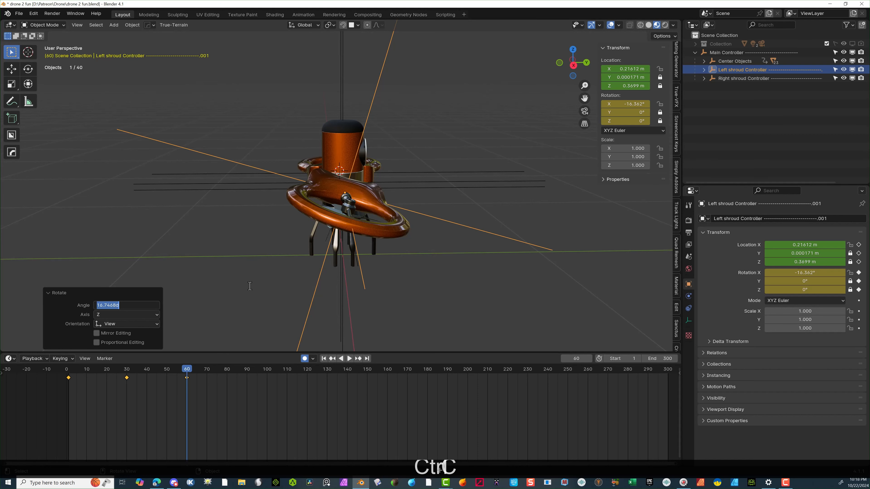
Step: Select the Right shroud Controller and tilt it about -15.8° around its X axis at frame 60
{"action": "middle_click_drag", "start_coordinate": [460, 227], "coordinate": [398, 200]}
{"action": "left_click", "coordinate": [399, 116]}
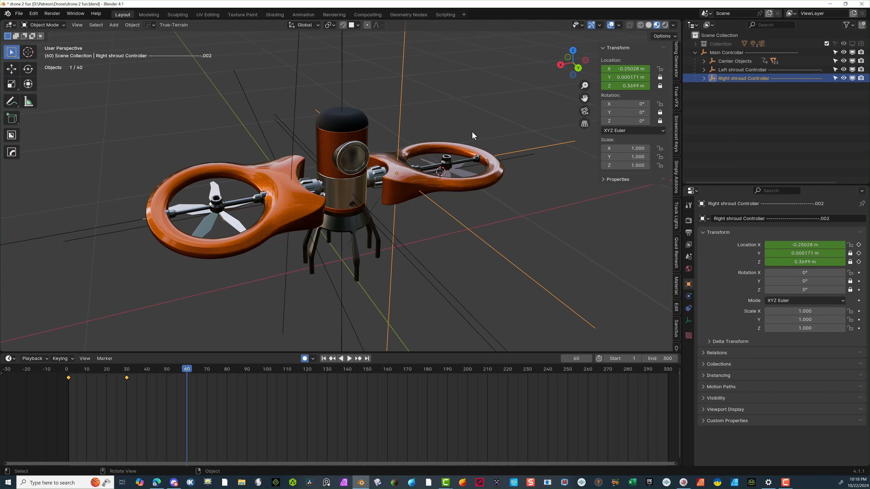
{"action": "middle_click_drag", "start_coordinate": [480, 180], "coordinate": [362, 181]}
{"action": "key", "text": "r"}
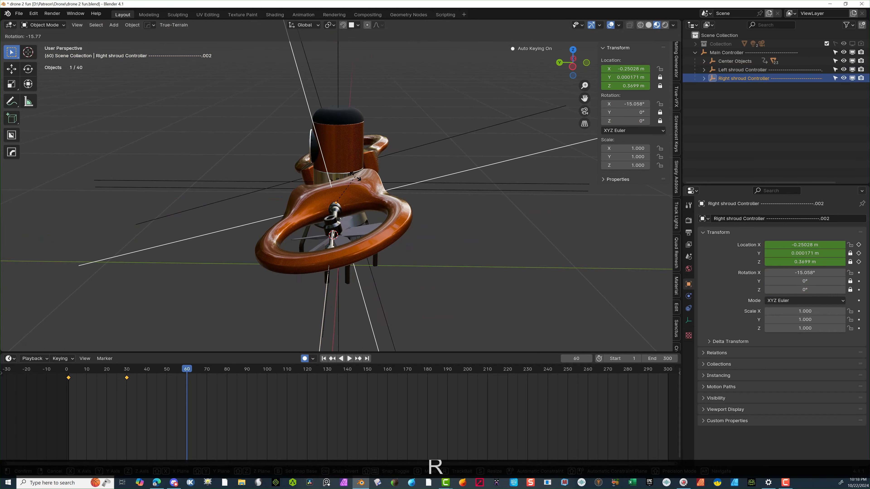
{"action": "left_click", "coordinate": [358, 183]}
Step: Set the Right shroud Controller's rotation angle to -16.7468° using the copied value made negative, and inspect both tilted shrouds
{"action": "left_click", "coordinate": [142, 306]}
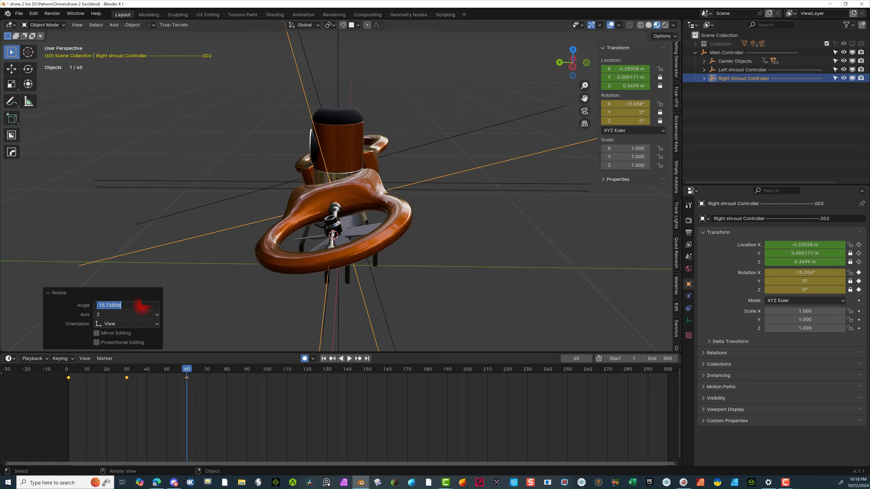
{"action": "key", "text": "ctrl+v"}
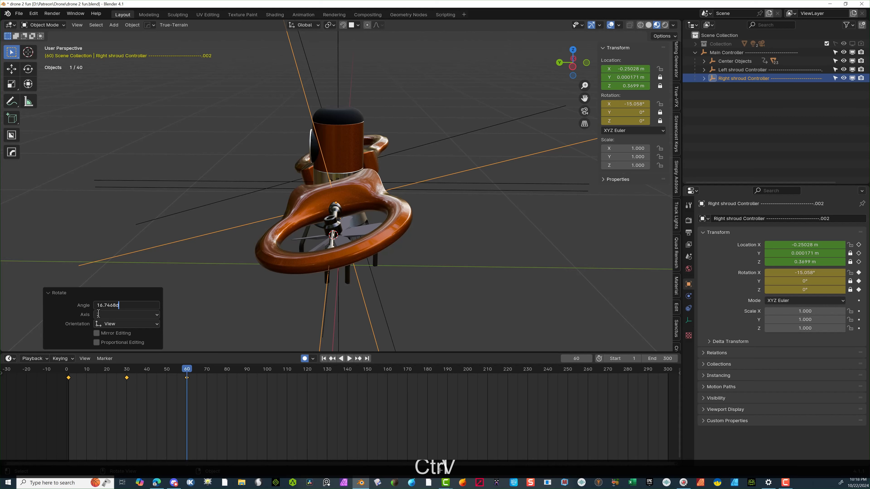
{"action": "left_click", "coordinate": [98, 305]}
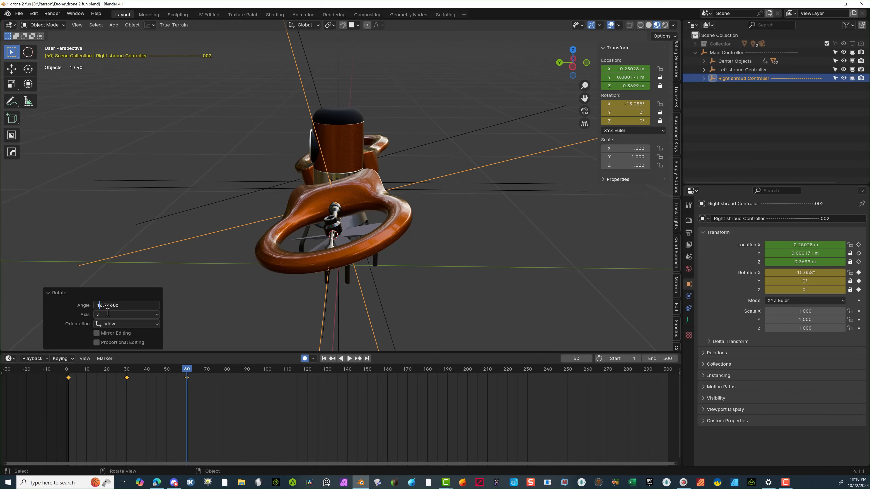
{"action": "key", "text": "Left"}
{"action": "type", "text": "-"}
{"action": "key", "text": "Return"}
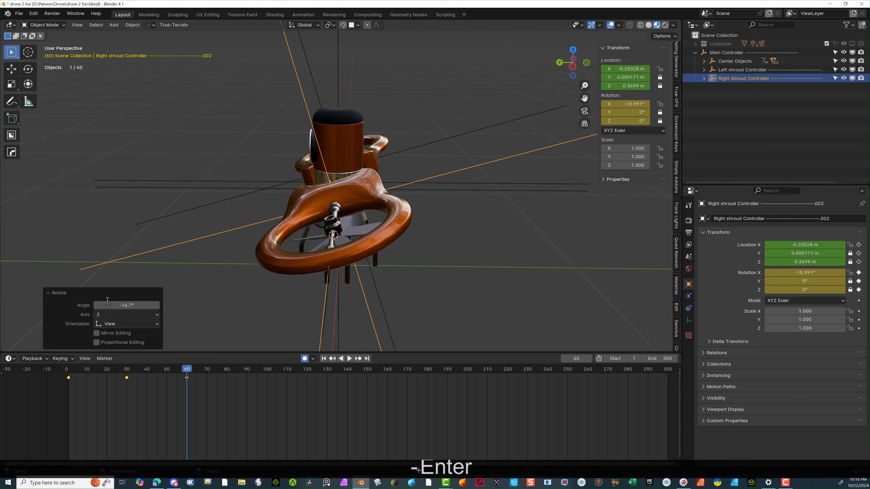
{"action": "left_click", "coordinate": [195, 292]}
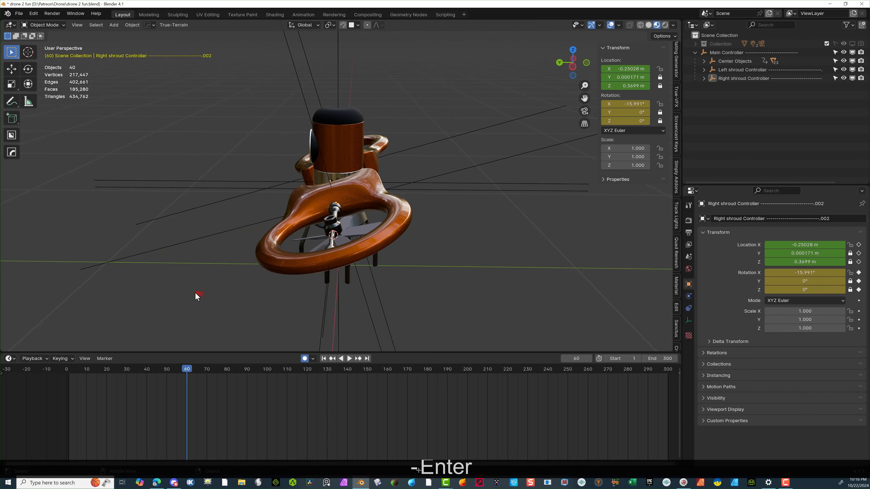
{"action": "middle_click_drag", "start_coordinate": [195, 293], "coordinate": [256, 326]}
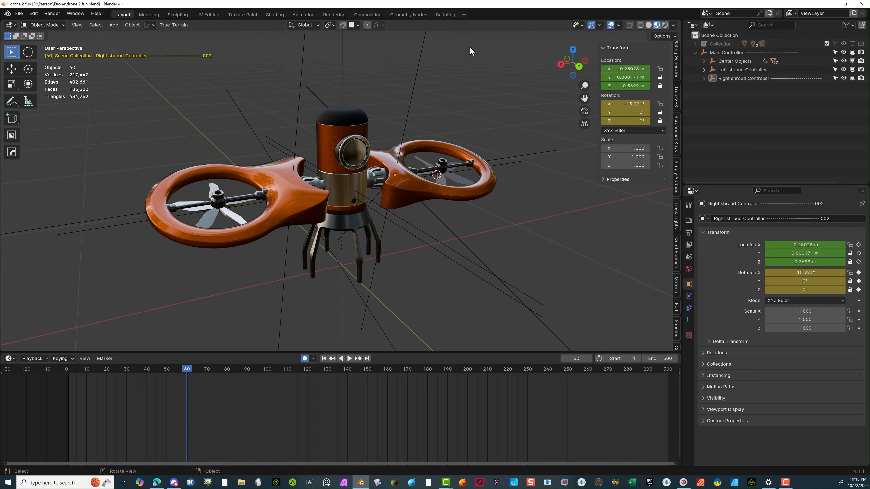
Step: At frame 30, rotate the Right shroud Controller about 15° in left side view to level its shroud
{"action": "left_click", "coordinate": [408, 118]}
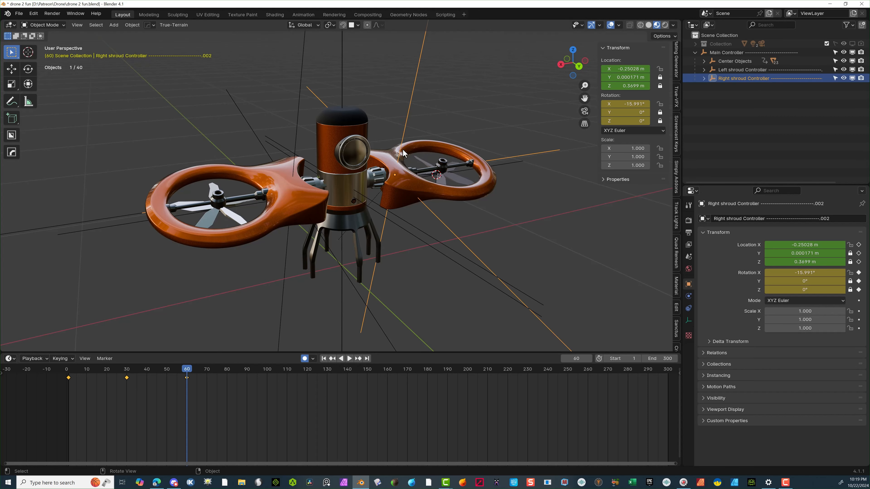
{"action": "mouse_move", "coordinate": [188, 370]}
{"action": "left_mouse_down"}
{"action": "mouse_move", "coordinate": [73, 377]}
{"action": "mouse_move", "coordinate": [184, 351]}
{"action": "left_mouse_up"}
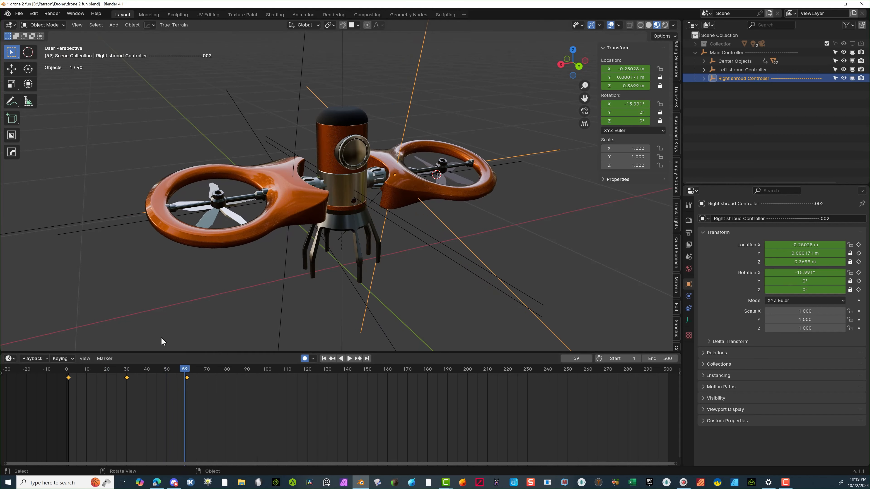
{"action": "left_click", "coordinate": [189, 376]}
{"action": "left_click_drag", "start_coordinate": [186, 372], "coordinate": [127, 379]}
{"action": "middle_click_drag", "start_coordinate": [521, 109], "coordinate": [429, 108]}
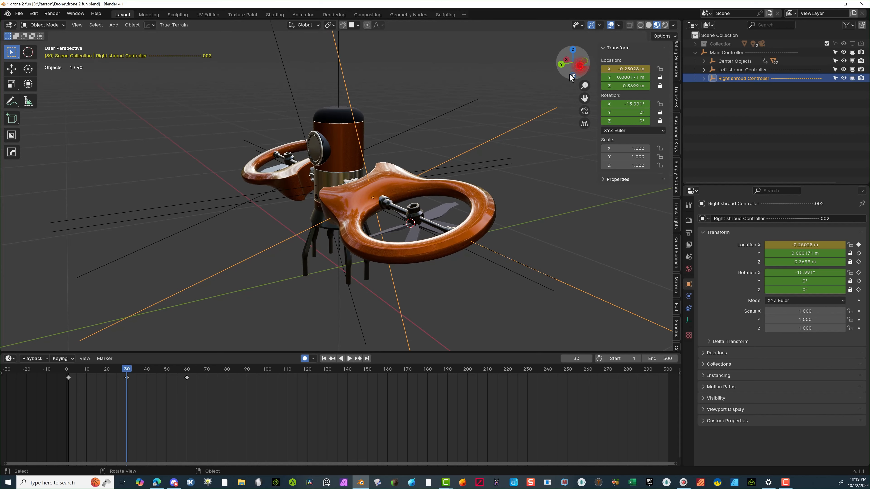
{"action": "left_click", "coordinate": [579, 66]}
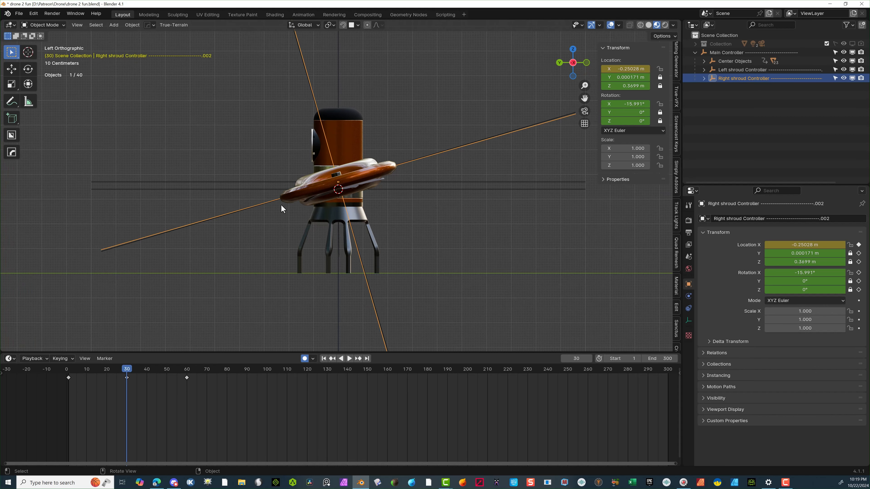
{"action": "key", "text": "r"}
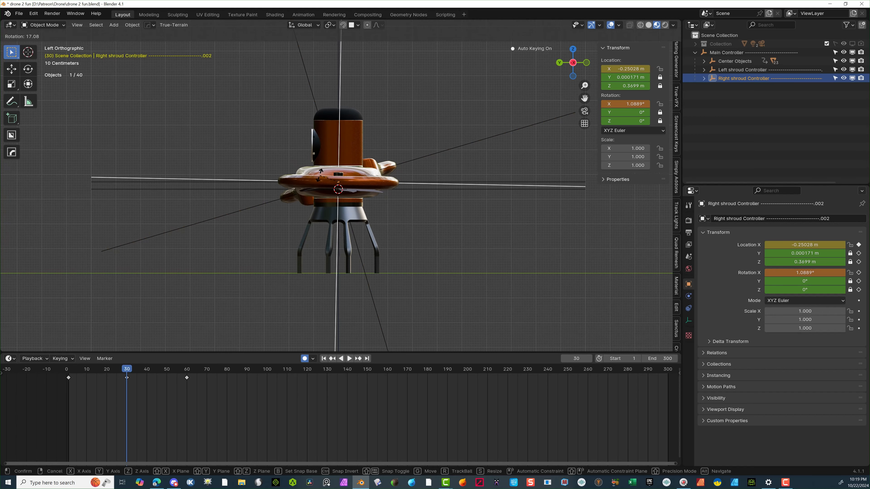
{"action": "left_click", "coordinate": [320, 174]}
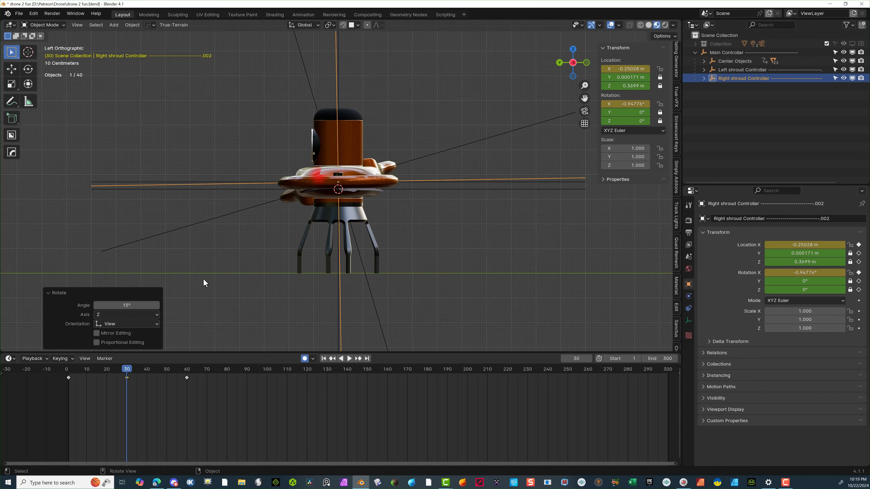
Step: Set the Right shroud Controller's rotation angle at frame 30 to the copied value of 16.7468° and deselect it
{"action": "left_click", "coordinate": [132, 304]}
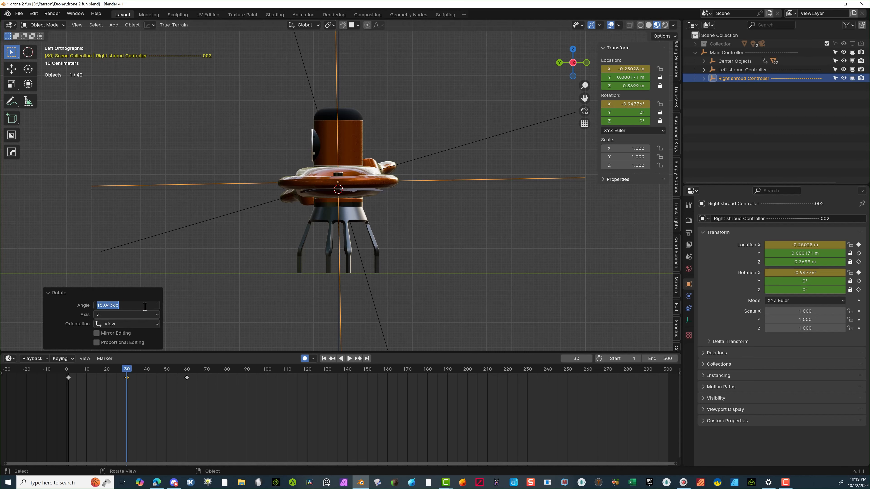
{"action": "key", "text": "ctrl+v"}
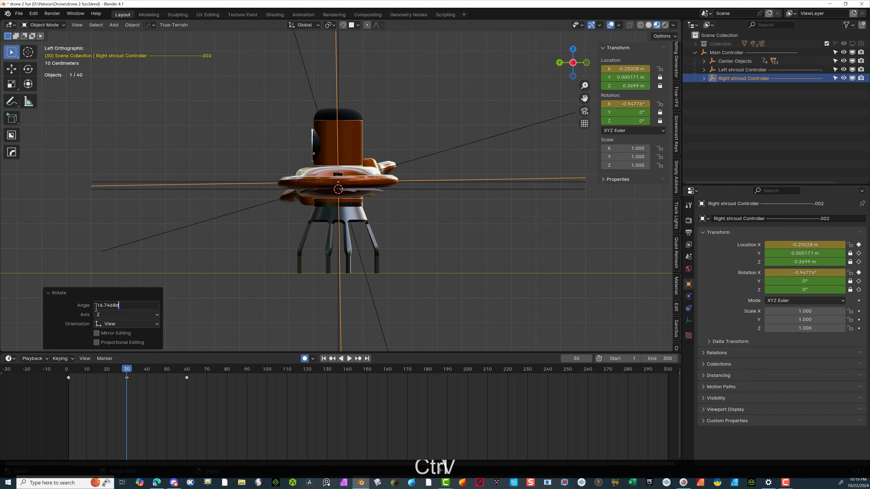
{"action": "left_click", "coordinate": [96, 307]}
{"action": "left_click", "coordinate": [131, 304]}
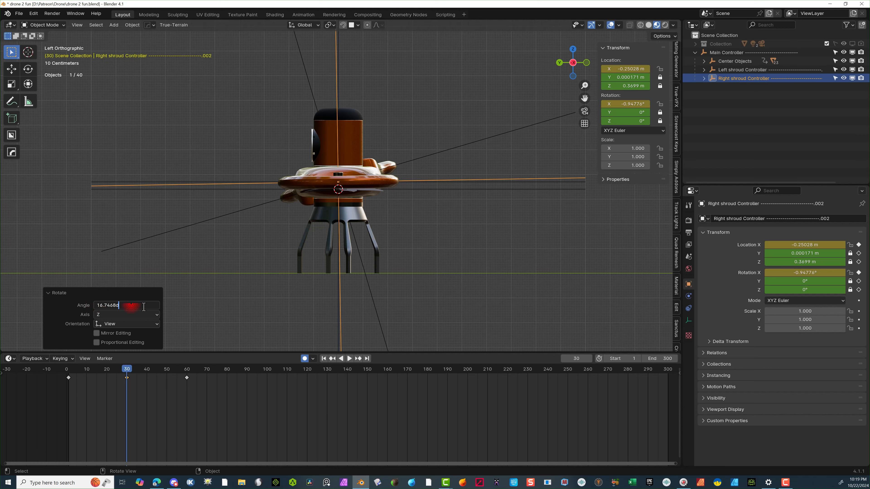
{"action": "key", "text": "Return"}
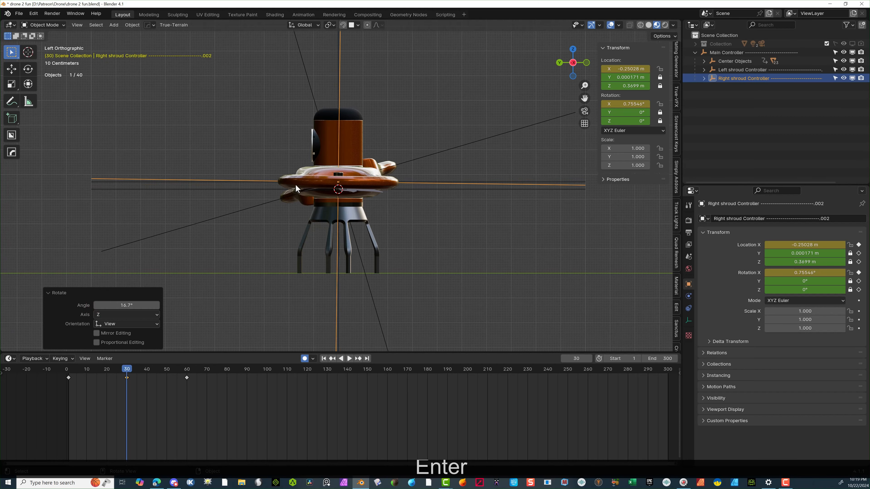
{"action": "left_click", "coordinate": [209, 273]}
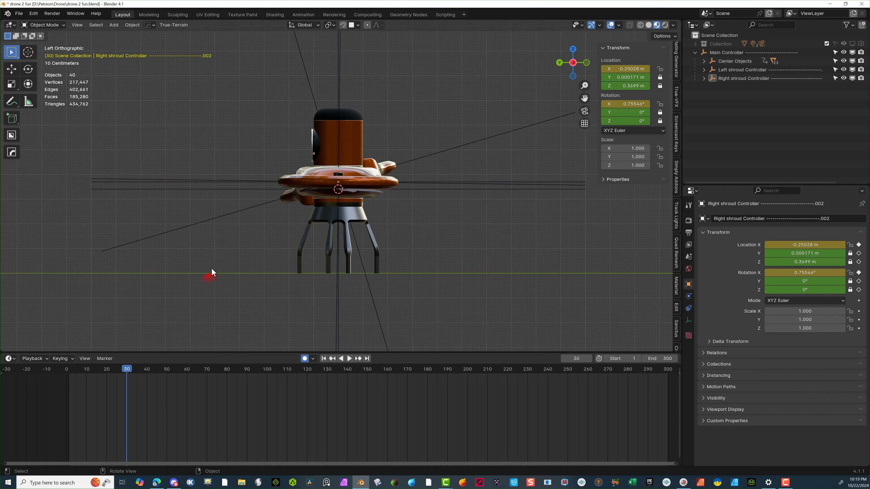
Step: Select the Left shroud Controller and rotate it about -15.1° in right side view at frame 30 to level its shroud
{"action": "middle_click_drag", "start_coordinate": [162, 328], "coordinate": [312, 321]}
{"action": "left_click", "coordinate": [317, 155]}
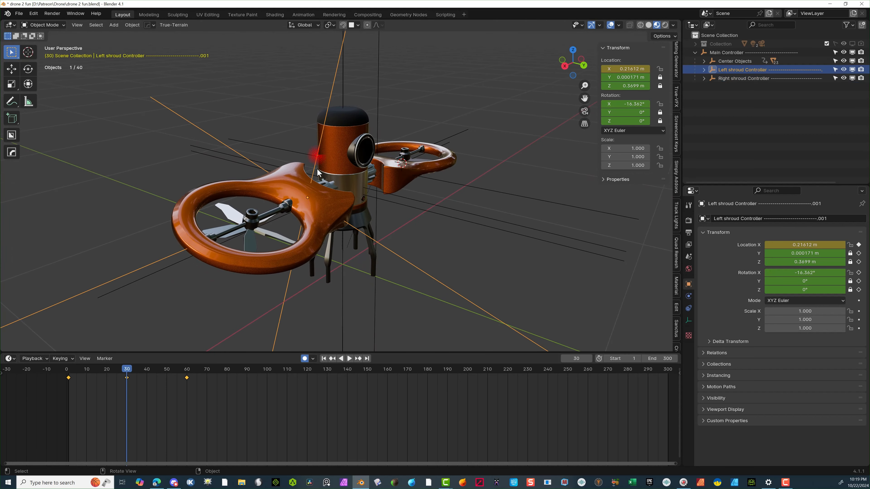
{"action": "scroll", "coordinate": [209, 222], "scroll_direction": "down", "scroll_amount": 1}
{"action": "left_click", "coordinate": [565, 67]}
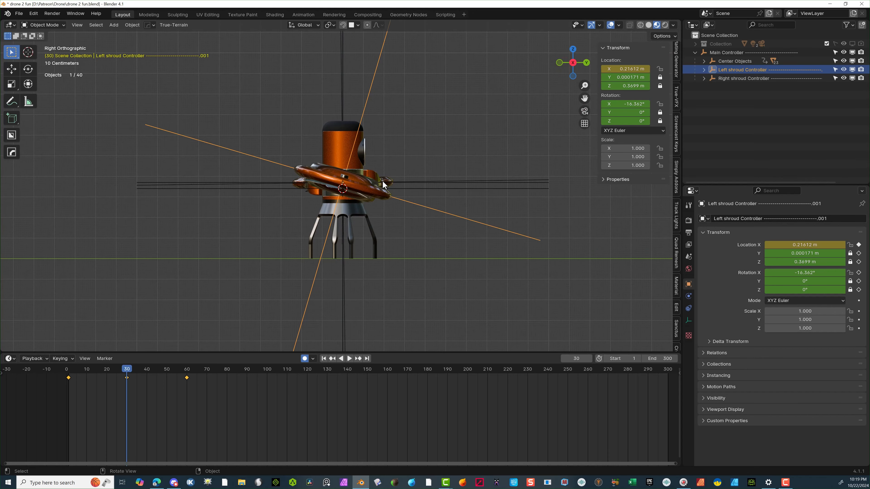
{"action": "scroll", "coordinate": [358, 157], "scroll_direction": "up", "scroll_amount": 2}
{"action": "key", "text": "r"}
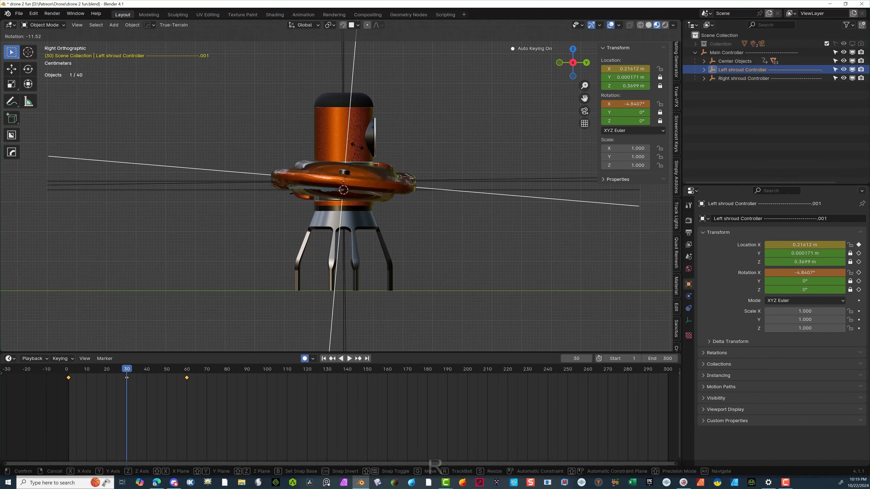
{"action": "left_click", "coordinate": [357, 151]}
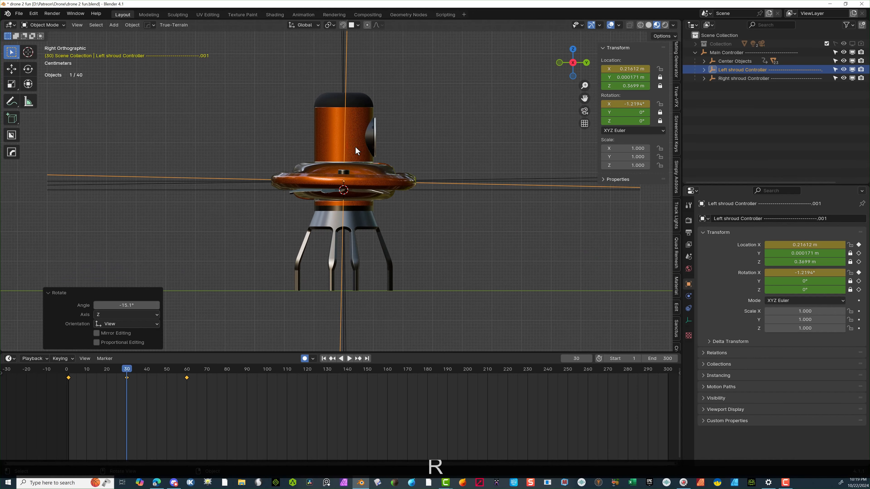
Step: Set the Left shroud Controller's rotation angle to -16.7468°, using the copied value made negative
{"action": "left_click", "coordinate": [143, 303]}
{"action": "type", "text": "16.7468d"}
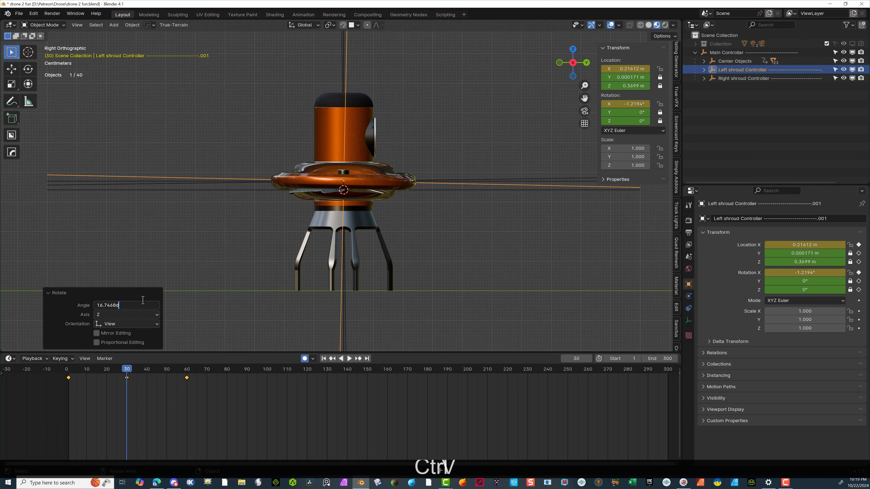
{"action": "key", "text": "Return"}
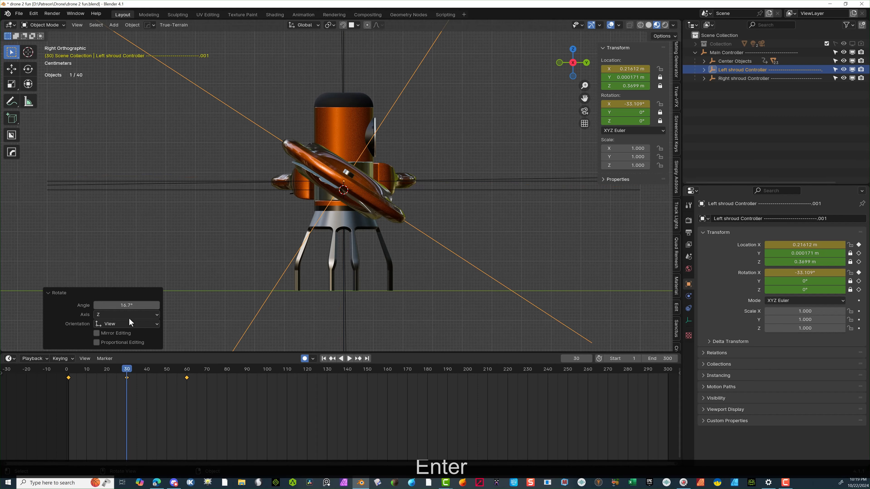
{"action": "left_click", "coordinate": [113, 305]}
{"action": "left_click", "coordinate": [99, 305]}
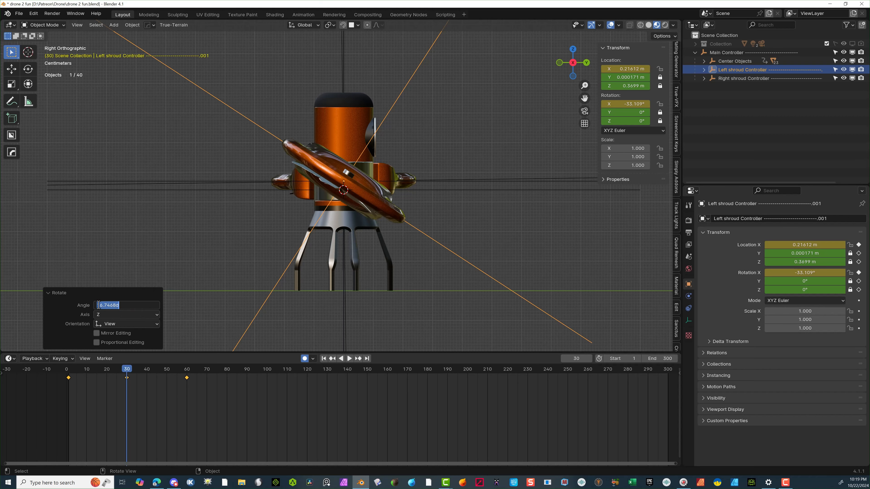
{"action": "key", "text": "Left"}
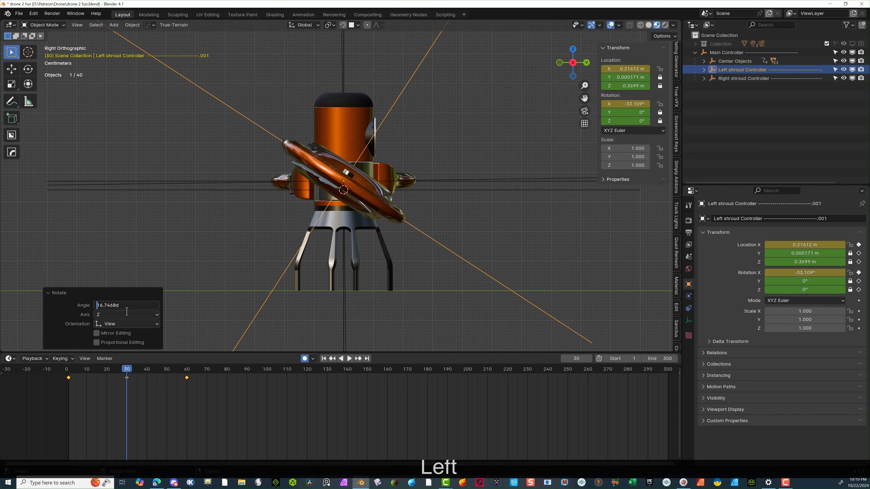
{"action": "type", "text": "-"}
{"action": "key", "text": "Return"}
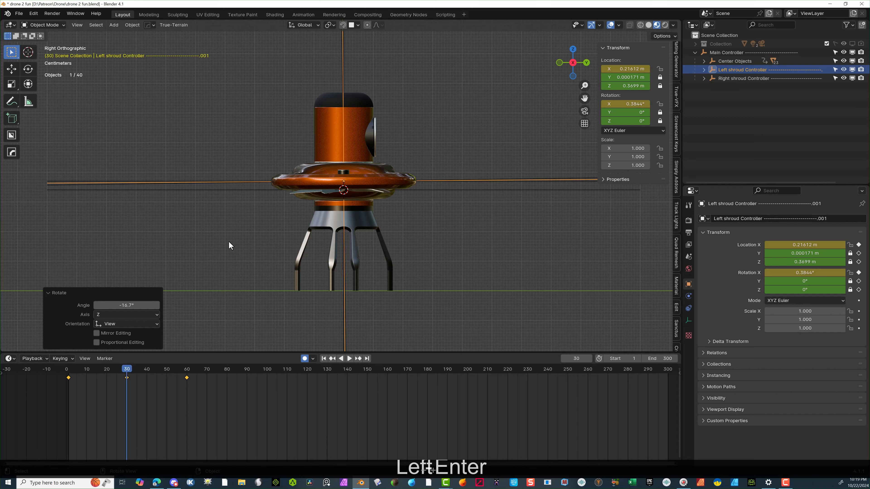
Step: Play the animation from the start and scrub through the frames to check the shrouds' sliding and tilting motion
{"action": "middle_click_drag", "start_coordinate": [253, 227], "coordinate": [301, 257]}
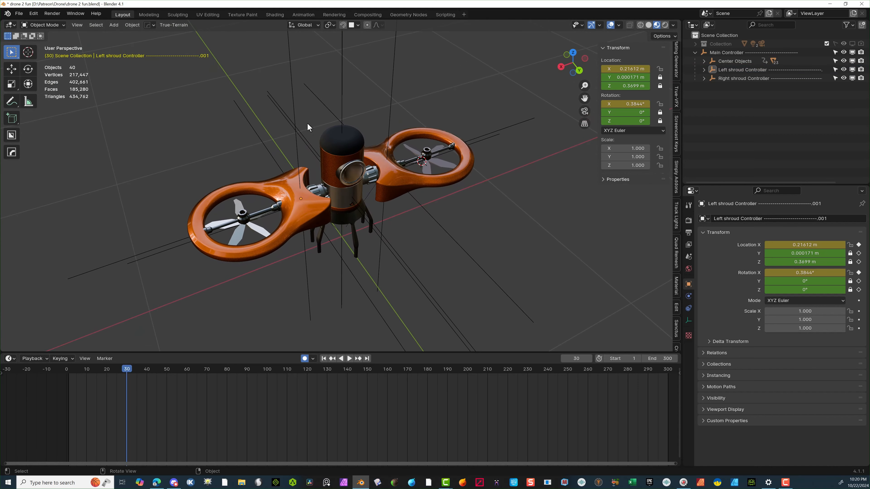
{"action": "left_click_drag", "start_coordinate": [77, 372], "coordinate": [66, 373]}
{"action": "key", "text": "space"}
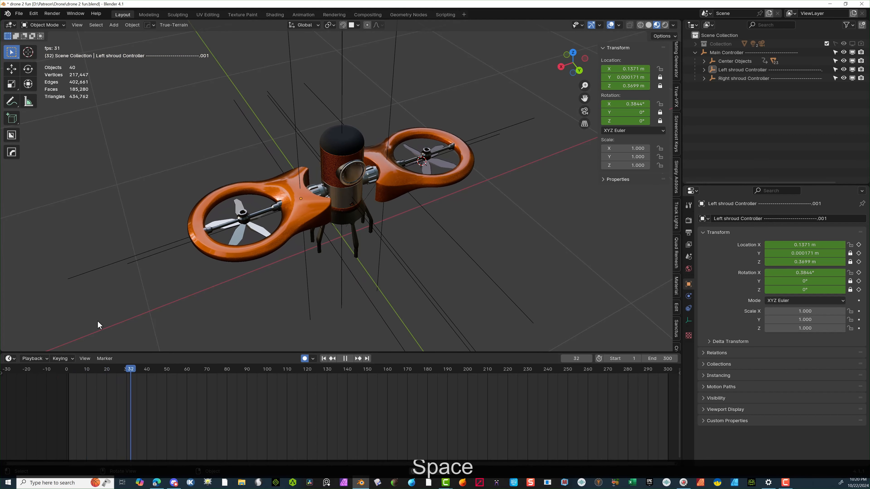
{"action": "key", "text": "space"}
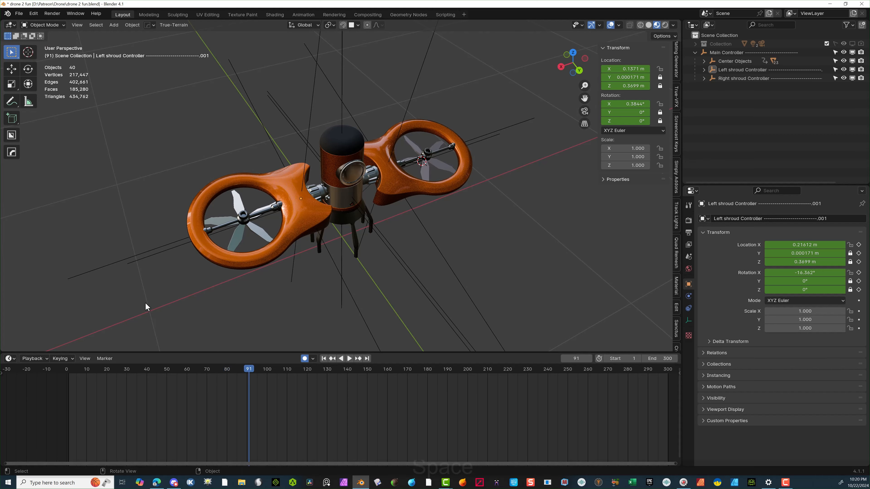
{"action": "left_click_drag", "start_coordinate": [248, 370], "coordinate": [69, 371]}
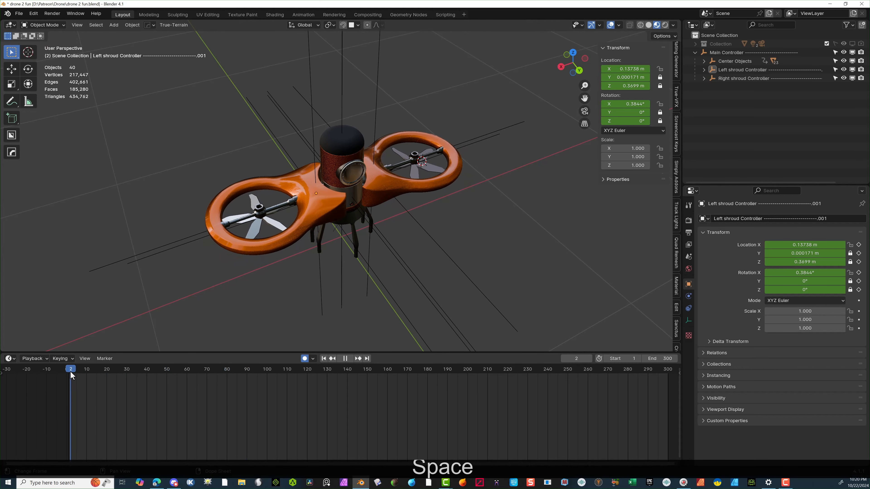
{"action": "key", "text": "space"}
{"action": "left_click_drag", "start_coordinate": [133, 367], "coordinate": [173, 370]}
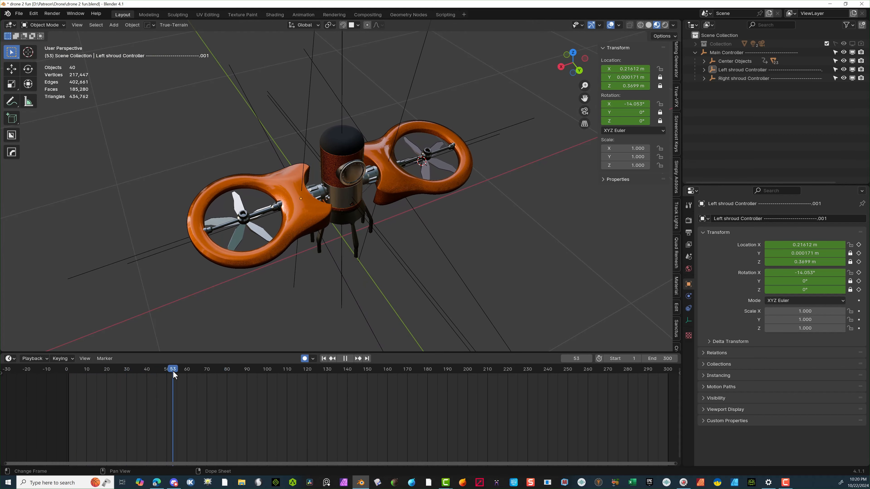
Step: At frame 60, select the left shroud's propeller blades and insert a single keyframe on their Z rotation
{"action": "scroll", "coordinate": [360, 247], "scroll_direction": "up", "scroll_amount": 3}
{"action": "middle_click_drag", "start_coordinate": [360, 246], "coordinate": [394, 224]}
{"action": "scroll", "coordinate": [344, 274], "scroll_direction": "down", "scroll_amount": 2}
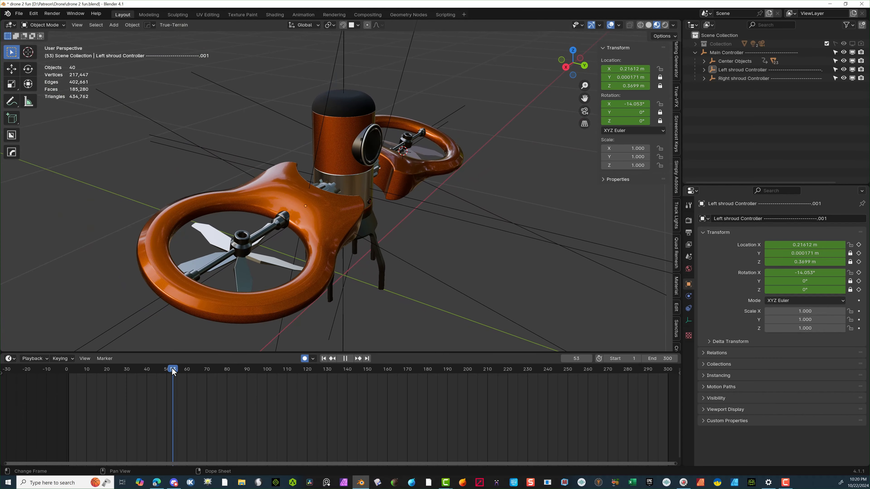
{"action": "left_click_drag", "start_coordinate": [172, 370], "coordinate": [187, 373]}
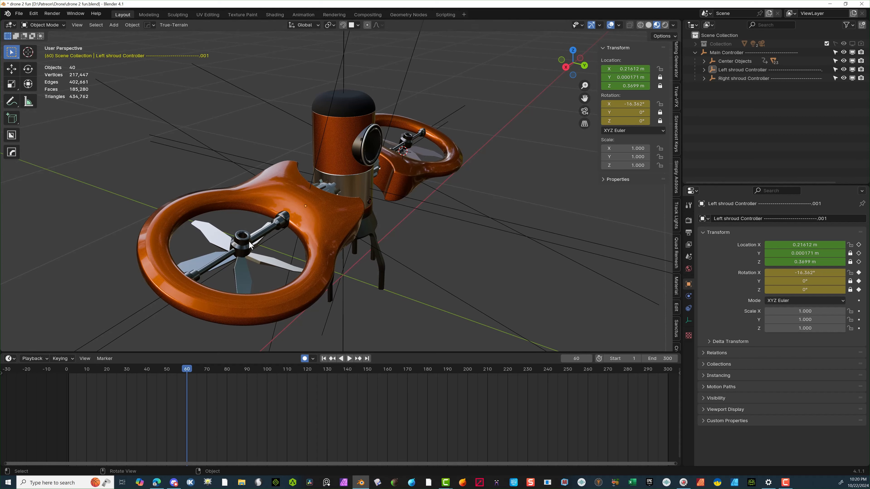
{"action": "left_click", "coordinate": [261, 259]}
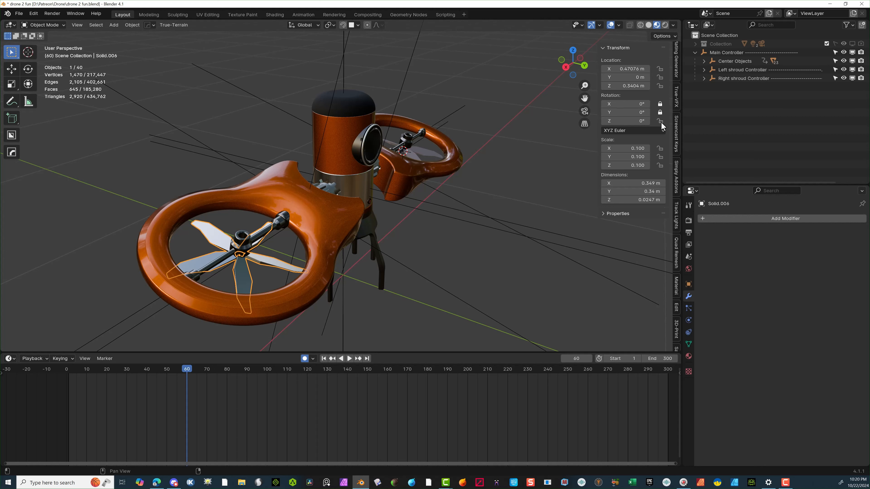
{"action": "right_click", "coordinate": [622, 121]}
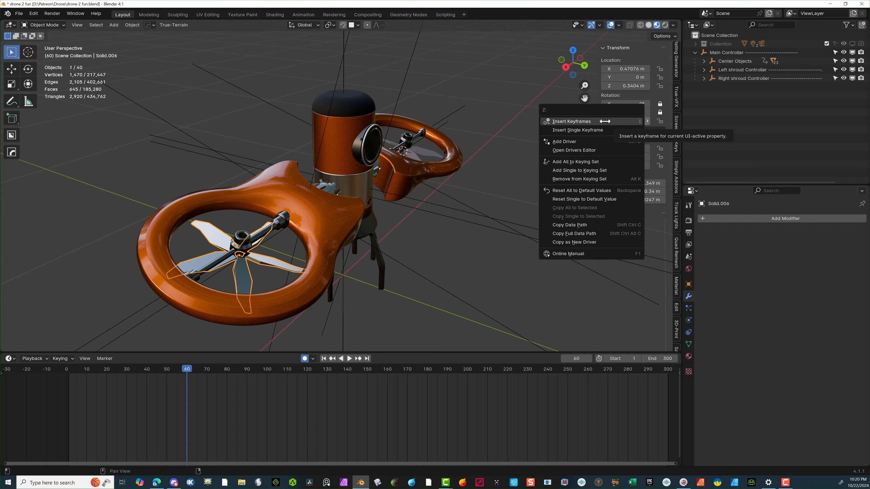
{"action": "left_click", "coordinate": [597, 130]}
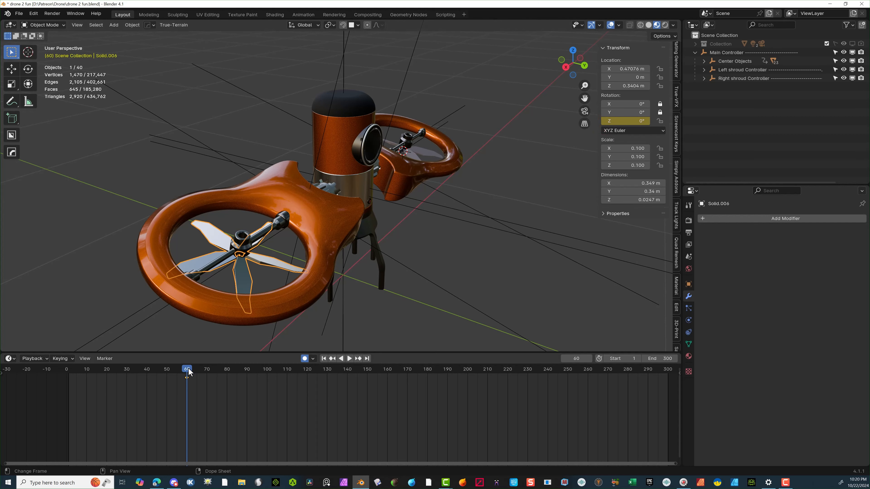
Step: At frame 90, set the selected propeller's Z rotation to 360°
{"action": "left_click_drag", "start_coordinate": [186, 368], "coordinate": [247, 378]}
{"action": "left_click", "coordinate": [627, 120]}
{"action": "type", "text": "162"}
{"action": "key", "text": "Return"}
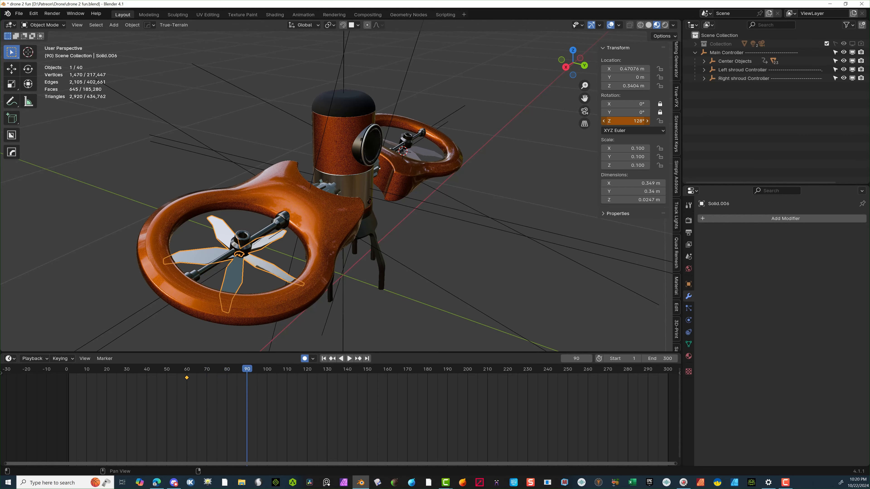
{"action": "left_click_drag", "start_coordinate": [685, 120], "coordinate": [771, 119]}
{"action": "left_click", "coordinate": [623, 122]}
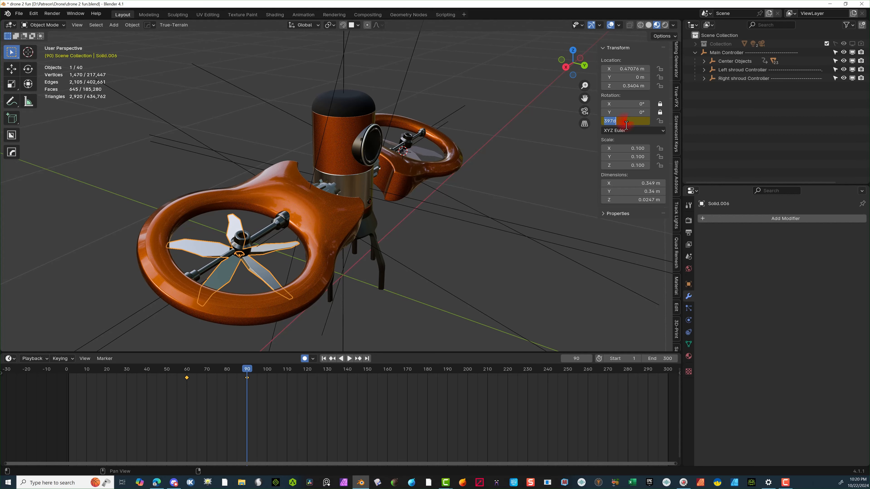
{"action": "type", "text": "3"}
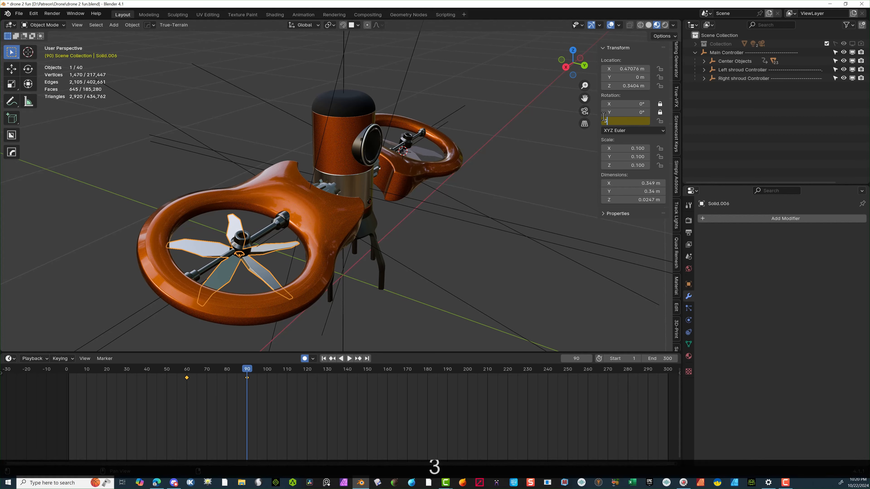
{"action": "type", "text": "60"}
{"action": "key", "text": "Return"}
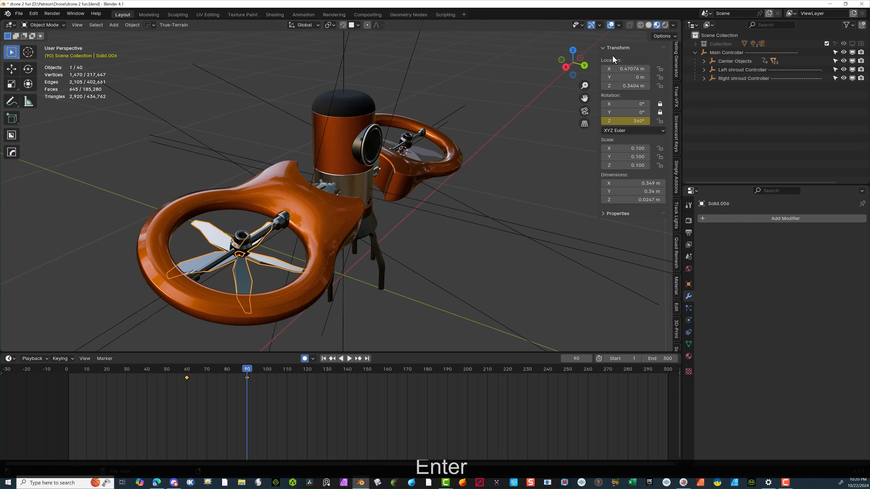
{"action": "mouse_move", "coordinate": [243, 371]}
{"action": "left_mouse_down"}
{"action": "mouse_move", "coordinate": [65, 386]}
{"action": "mouse_move", "coordinate": [248, 371]}
{"action": "left_mouse_up"}
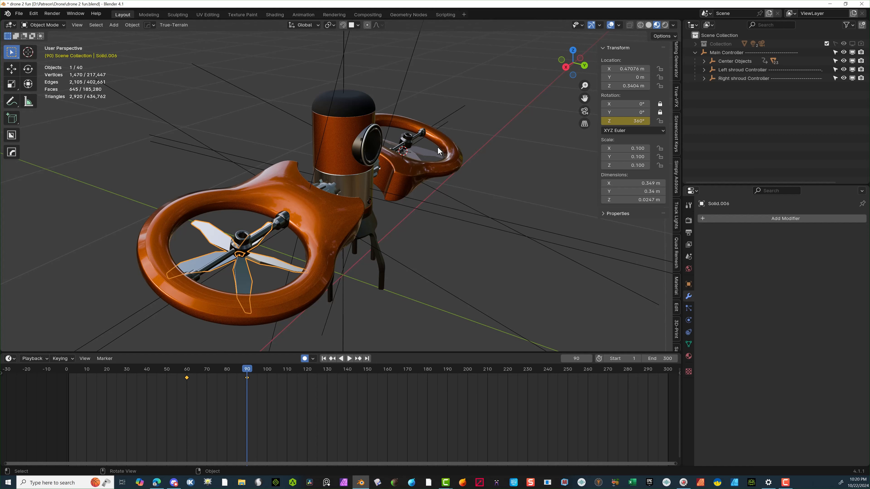
Step: Select the propeller in the opposite shroud and insert rotation keyframes for it at frame 60
{"action": "left_click", "coordinate": [422, 155]}
{"action": "middle_click_drag", "start_coordinate": [474, 154], "coordinate": [509, 147]}
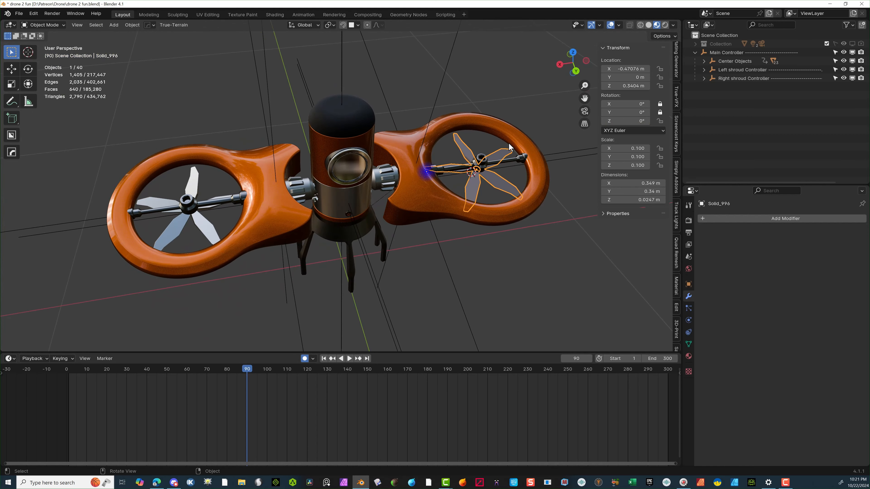
{"action": "key", "text": "space"}
{"action": "left_click", "coordinate": [209, 372]}
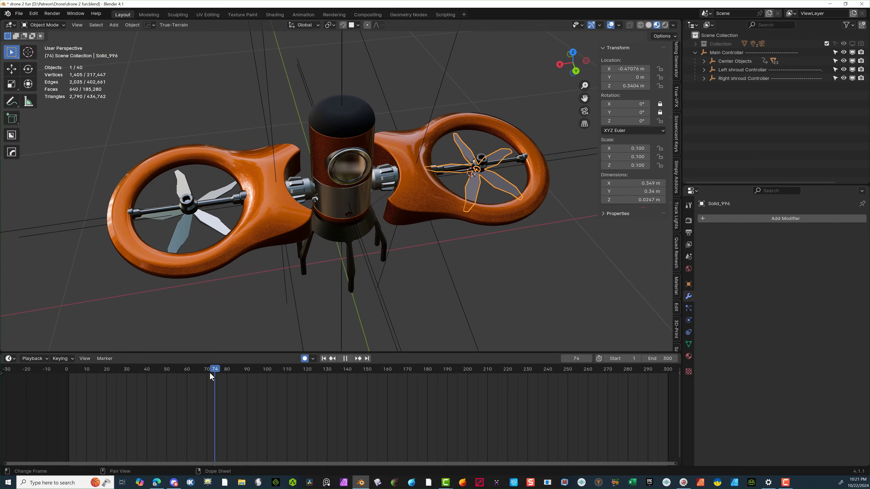
{"action": "left_click_drag", "start_coordinate": [210, 375], "coordinate": [186, 377]}
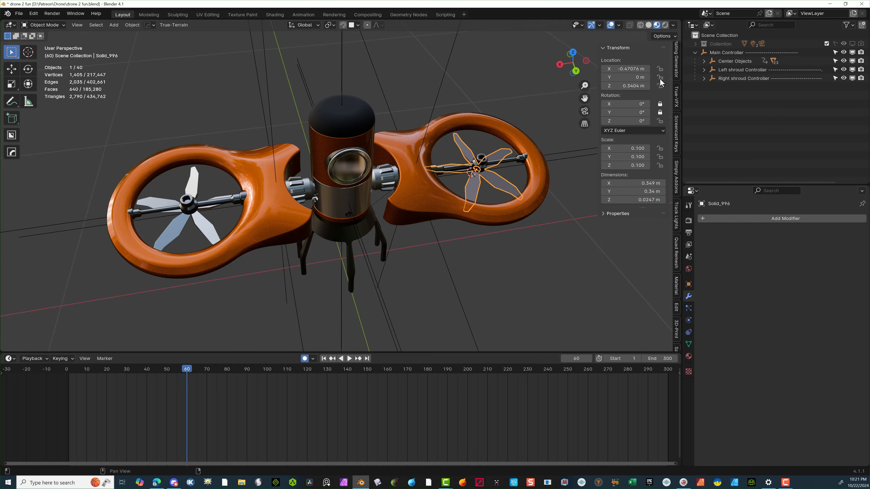
{"action": "right_click", "coordinate": [632, 121]}
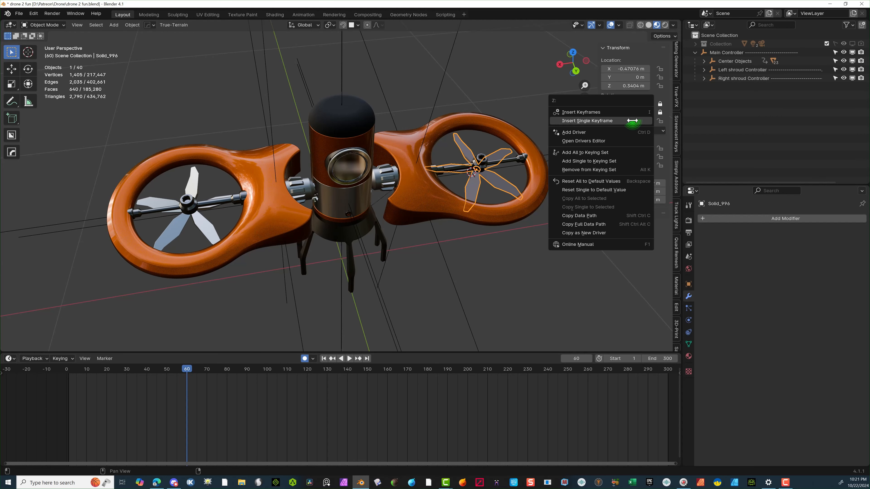
{"action": "left_click", "coordinate": [619, 114]}
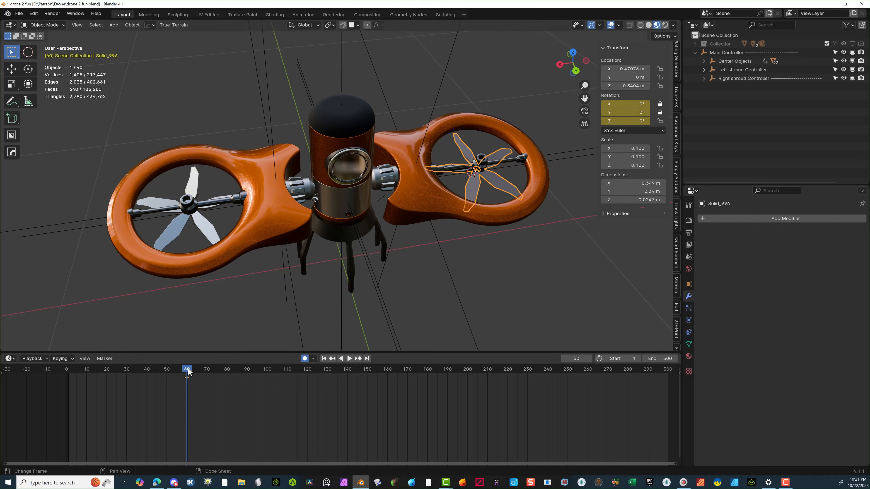
Step: At frame 90, set the Z rotation of propeller Solid_996 to 360°
{"action": "left_click_drag", "start_coordinate": [187, 369], "coordinate": [246, 380]}
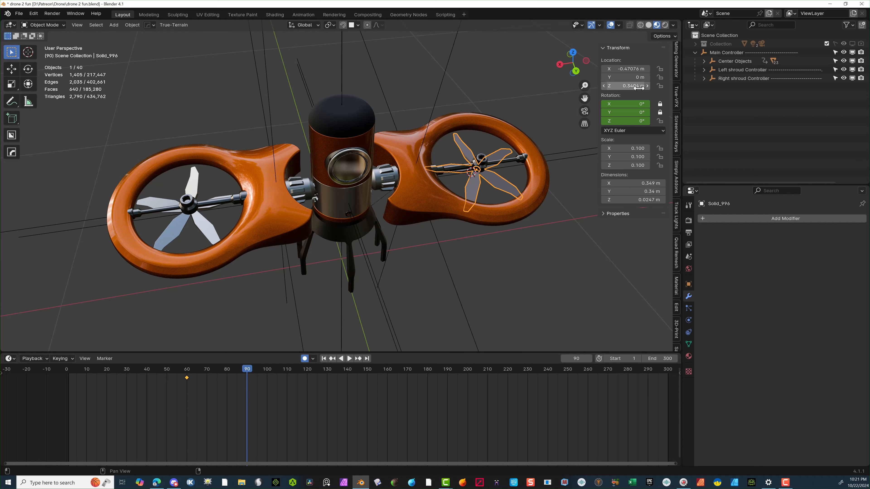
{"action": "left_click_drag", "start_coordinate": [637, 120], "coordinate": [658, 121]}
{"action": "left_click_drag", "start_coordinate": [726, 121], "coordinate": [723, 121]}
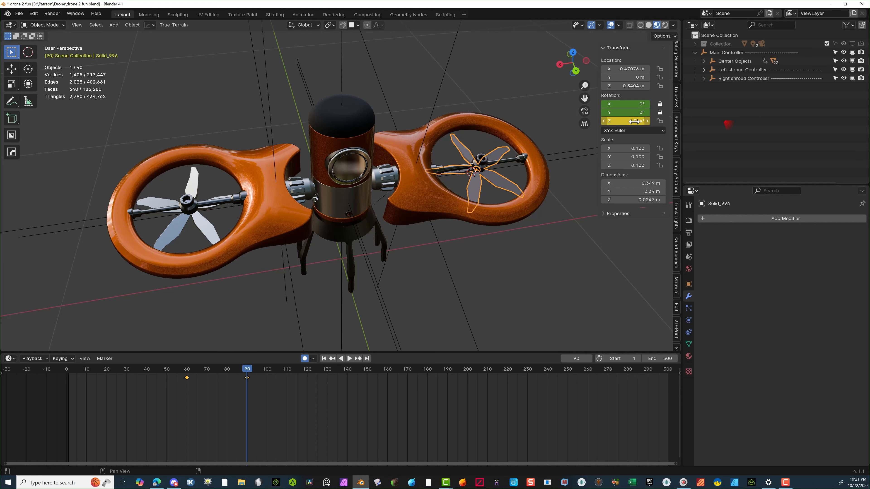
{"action": "left_click", "coordinate": [633, 121]}
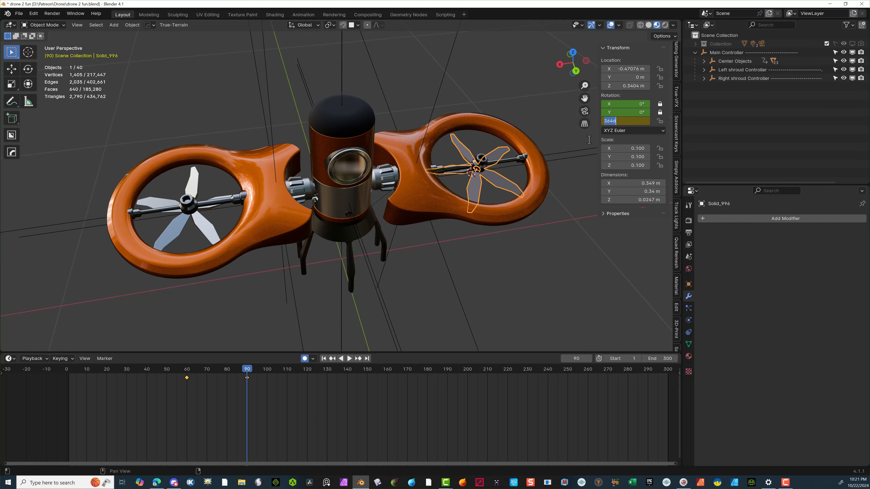
{"action": "type", "text": "360"}
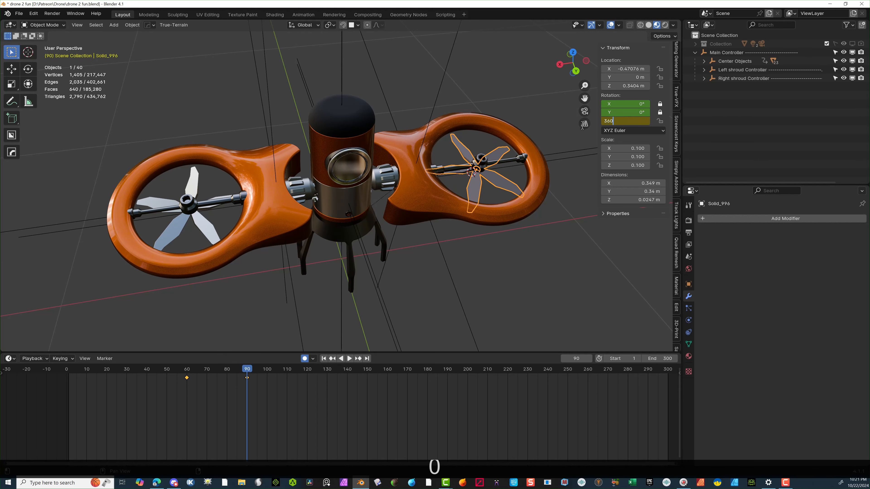
{"action": "key", "text": "Return"}
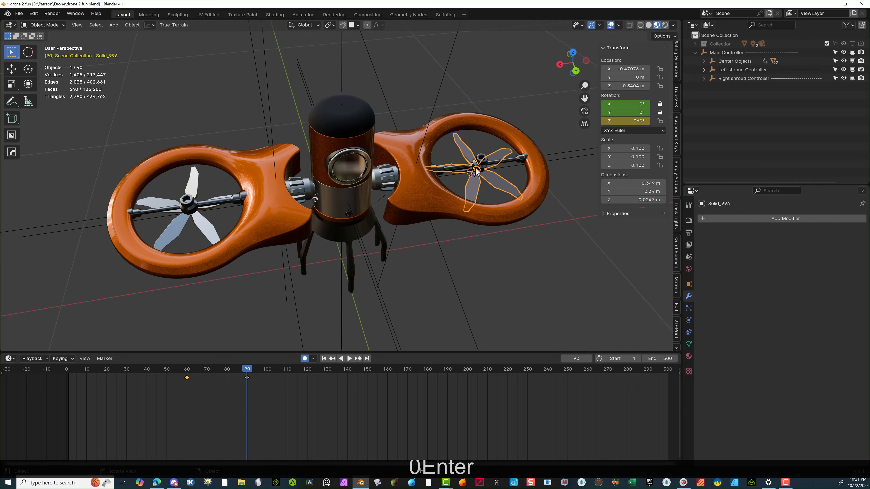
Step: Play the animation from the start to check both propellers' spin, and return to frame 90
{"action": "middle_click_drag", "start_coordinate": [299, 291], "coordinate": [325, 275]}
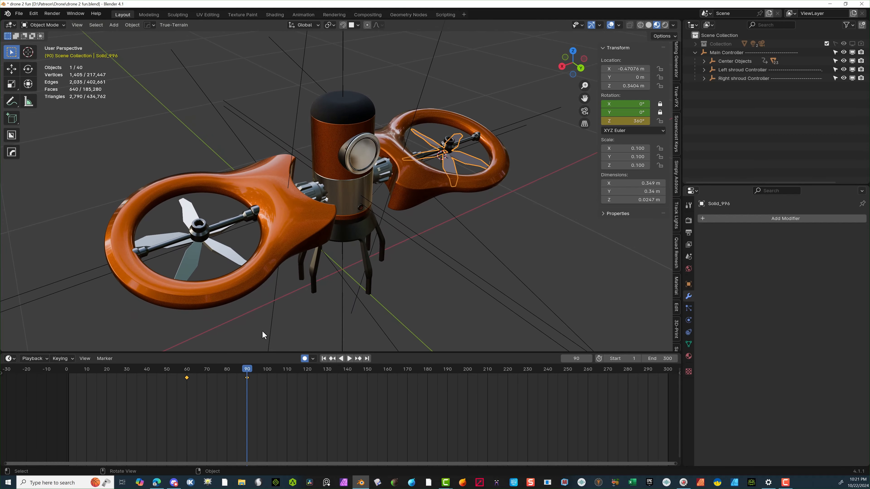
{"action": "left_click_drag", "start_coordinate": [247, 366], "coordinate": [64, 386]}
{"action": "key", "text": "space"}
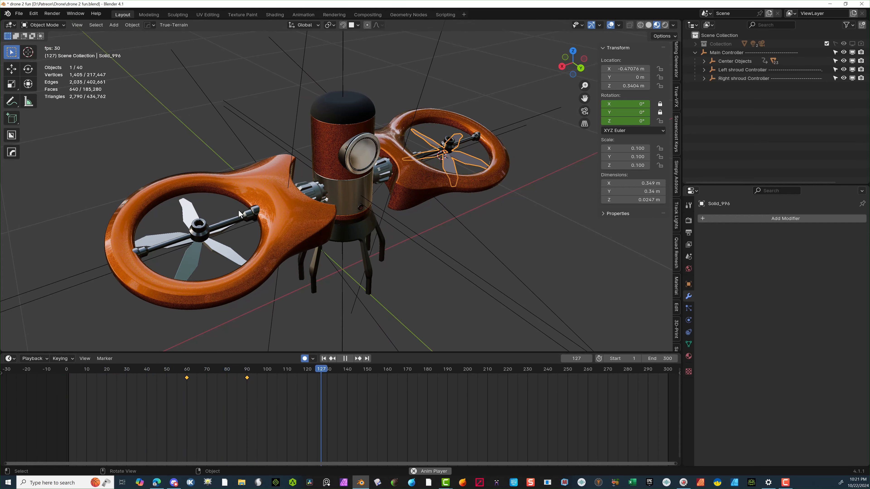
{"action": "key", "text": "space"}
{"action": "left_click_drag", "start_coordinate": [344, 371], "coordinate": [247, 381]}
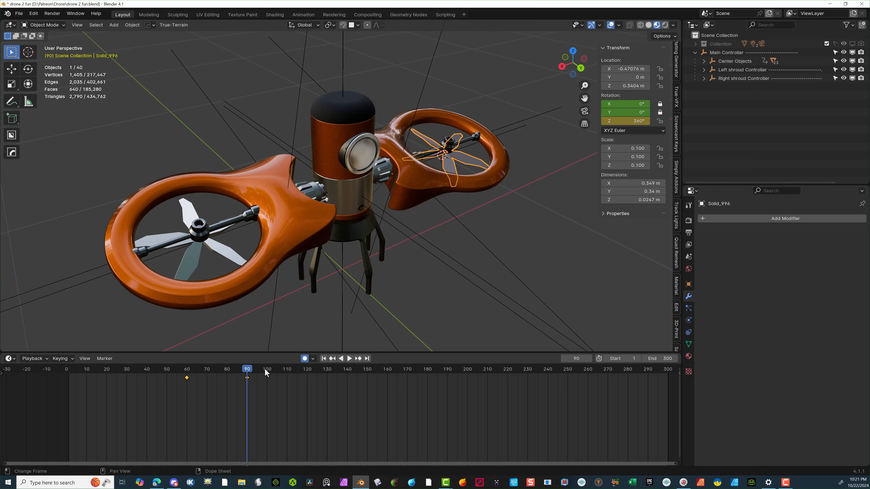
{"action": "left_click_drag", "start_coordinate": [247, 370], "coordinate": [248, 372]}
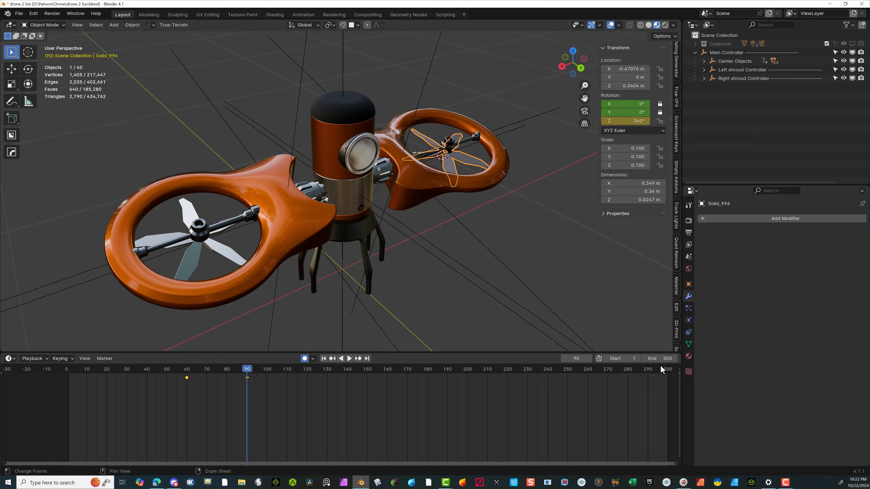
Step: Set the scene's end frame to 390 and move the current frame to 390
{"action": "double_click", "coordinate": [659, 358]}
{"action": "type", "text": "390"}
{"action": "key", "text": "Return"}
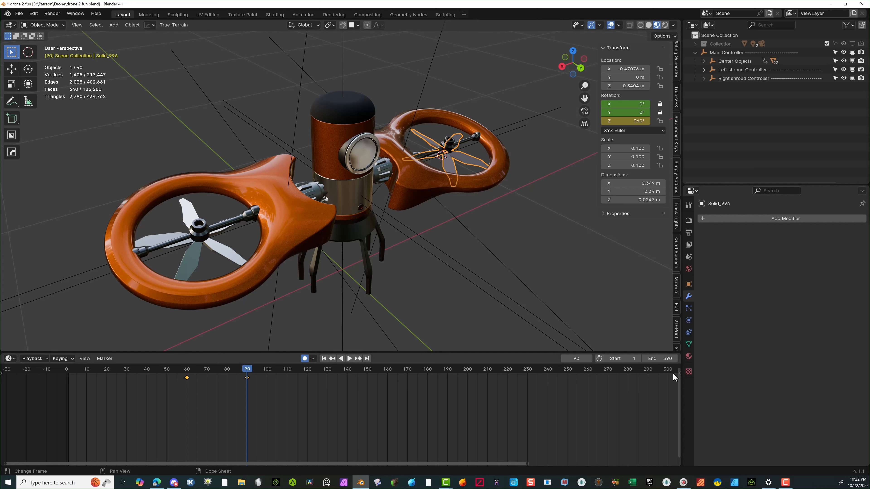
{"action": "left_click_drag", "start_coordinate": [253, 368], "coordinate": [679, 390]}
{"action": "left_click_drag", "start_coordinate": [14, 394], "coordinate": [676, 397]}
{"action": "scroll", "coordinate": [630, 377], "scroll_direction": "down", "scroll_amount": 3}
{"action": "scroll", "coordinate": [616, 394], "scroll_direction": "down", "scroll_amount": 2}
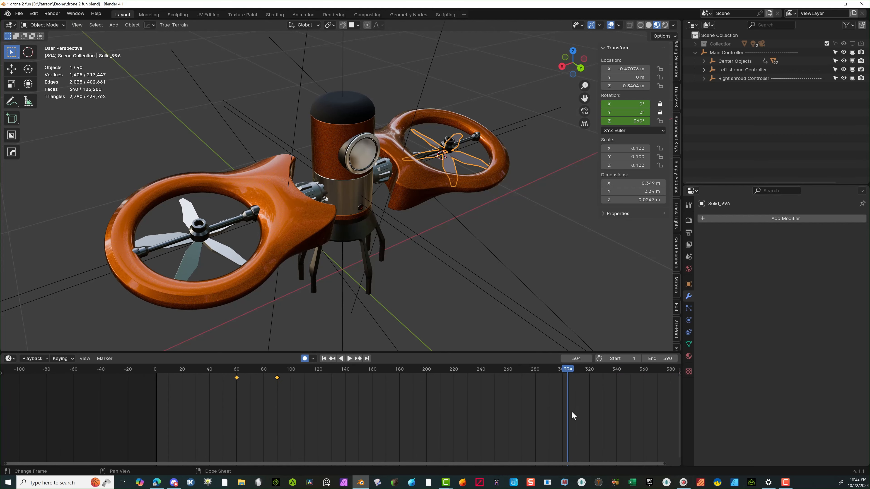
{"action": "right_click", "coordinate": [560, 409]}
{"action": "middle_click_drag", "start_coordinate": [445, 406], "coordinate": [383, 398]}
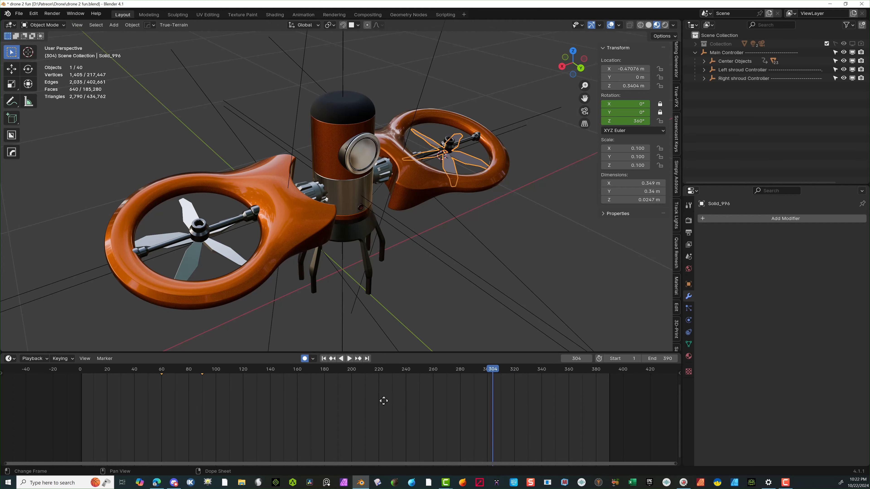
{"action": "left_click_drag", "start_coordinate": [492, 369], "coordinate": [610, 384]}
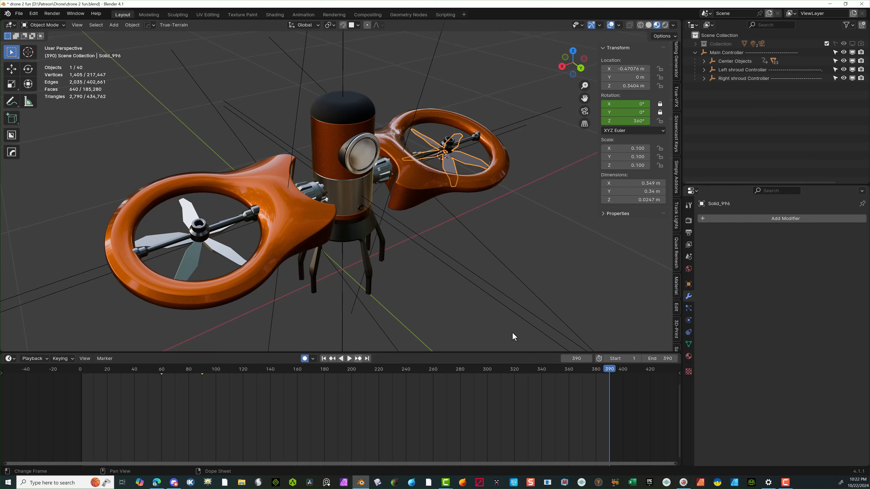
{"action": "scroll", "coordinate": [467, 386], "scroll_direction": "up", "scroll_amount": 2}
{"action": "middle_click_drag", "start_coordinate": [485, 397], "coordinate": [483, 443]}
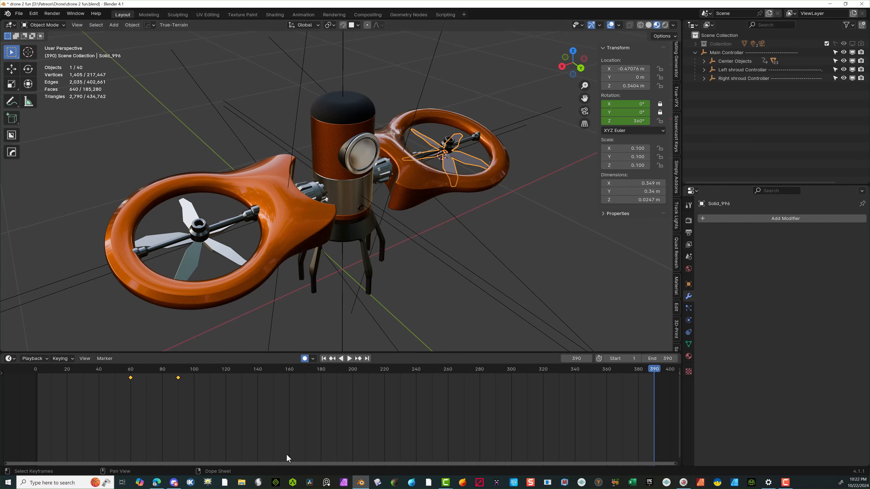
Step: Set the Z rotation of propeller Solid_996 to 72000° at frame 390
{"action": "left_click", "coordinate": [185, 428]}
{"action": "left_click", "coordinate": [178, 378]}
{"action": "key", "text": "space"}
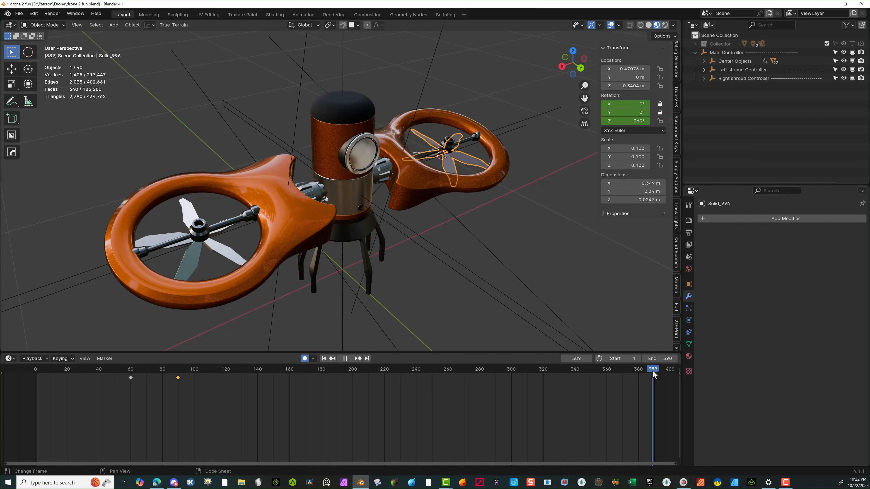
{"action": "key", "text": "space"}
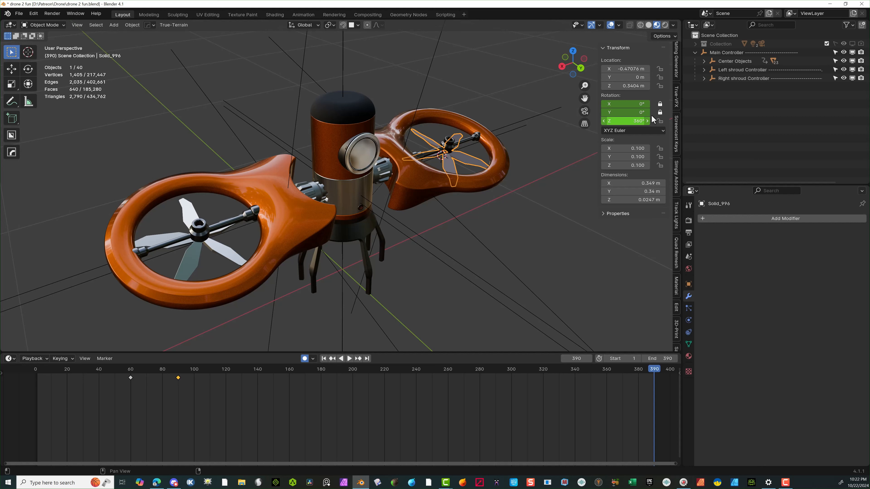
{"action": "left_click", "coordinate": [632, 123]}
{"action": "type", "text": "7"}
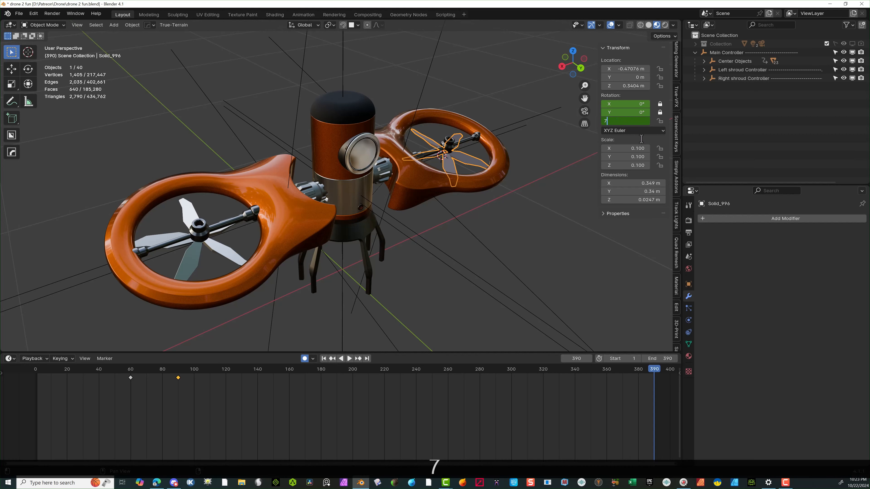
{"action": "type", "text": "2000"}
{"action": "key", "text": "Return"}
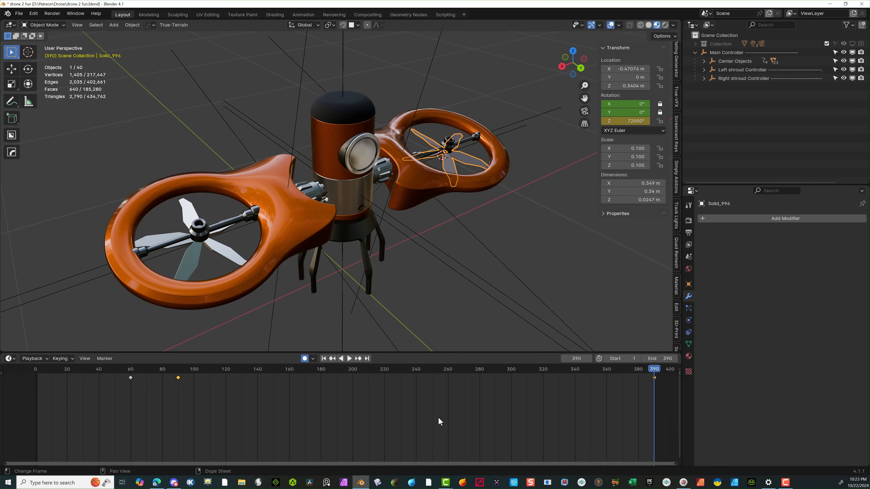
Step: Set the interpolation mode of the propeller's keyframe at frame 390 to Linear
{"action": "left_click", "coordinate": [653, 379]}
{"action": "right_click", "coordinate": [655, 383]}
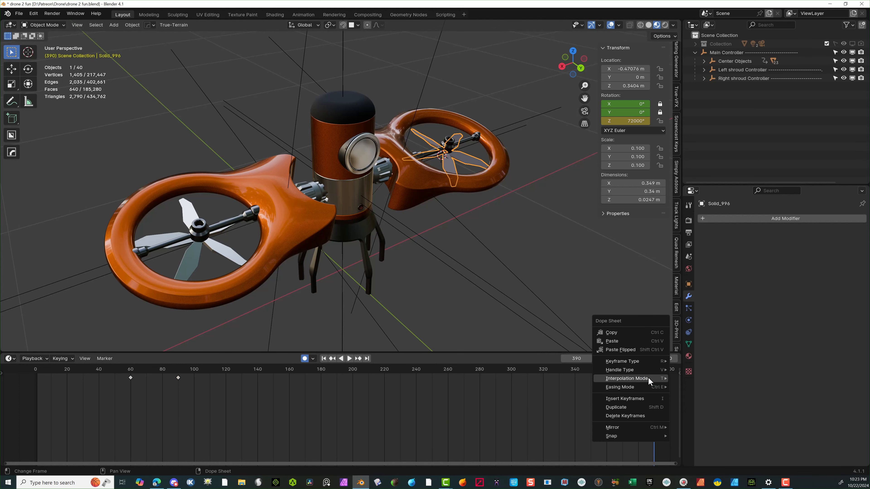
{"action": "mouse_move", "coordinate": [648, 378]}
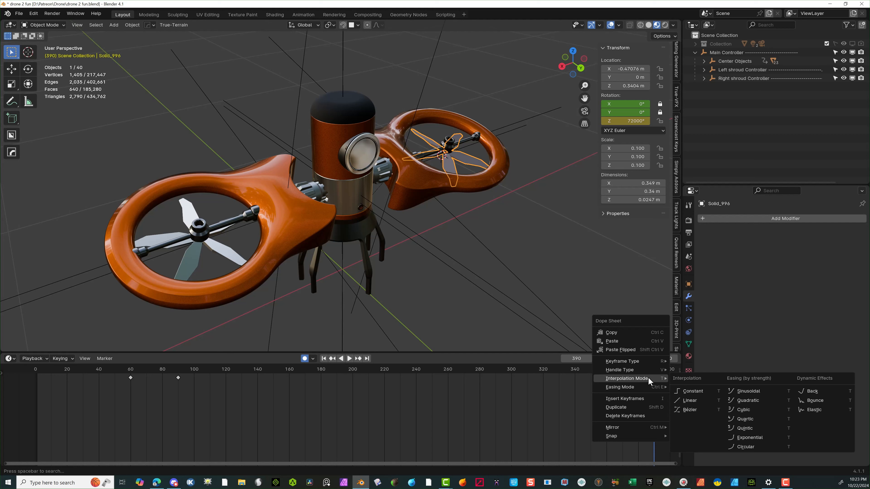
{"action": "left_click", "coordinate": [686, 400]}
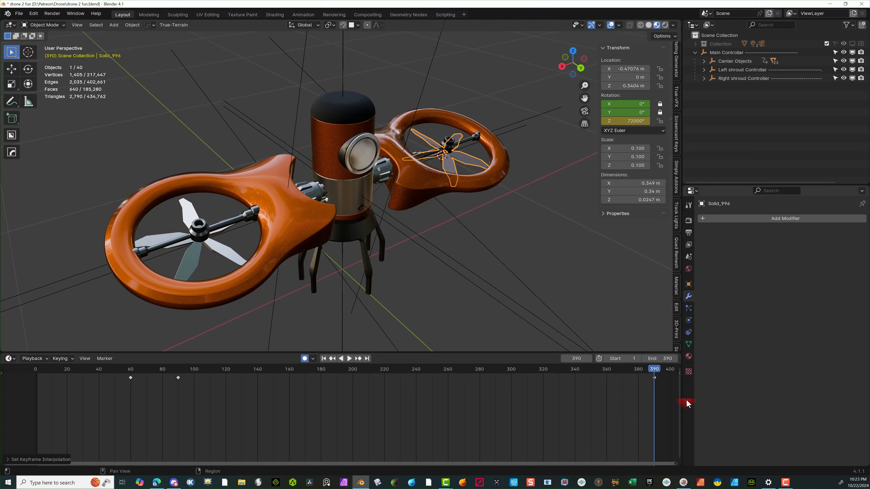
Step: Set the interpolation mode of the propeller's keyframe at frame 90 to Linear
{"action": "right_click", "coordinate": [179, 376]}
{"action": "mouse_move", "coordinate": [180, 379]}
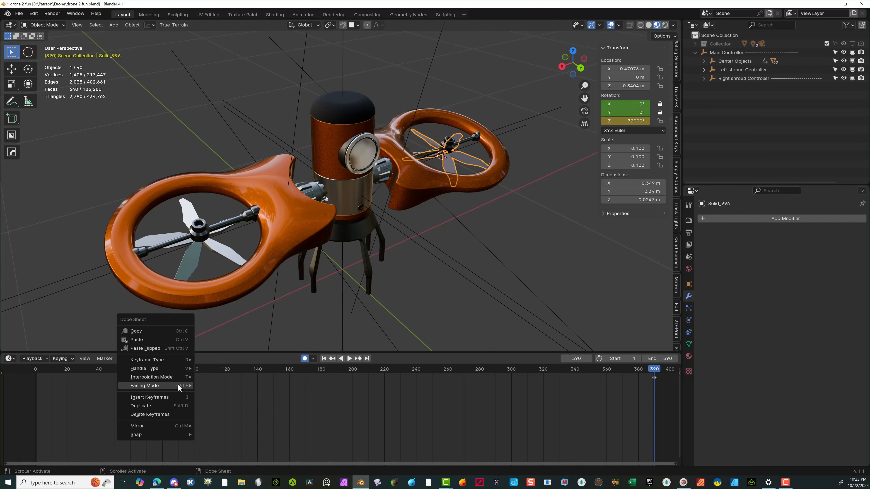
{"action": "mouse_move", "coordinate": [174, 385]}
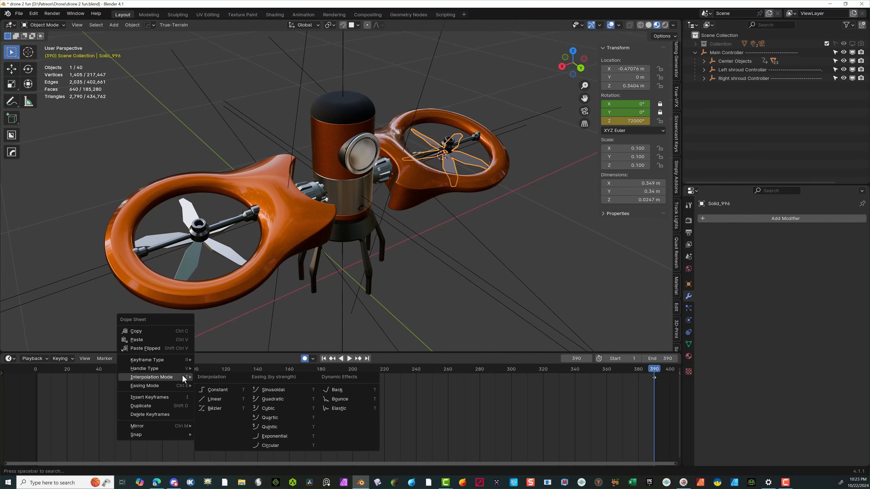
{"action": "left_click", "coordinate": [225, 400]}
Step: Set the easing mode of the Solid_996 propeller's keyframe at frame 60 to Ease In
{"action": "left_click", "coordinate": [131, 378]}
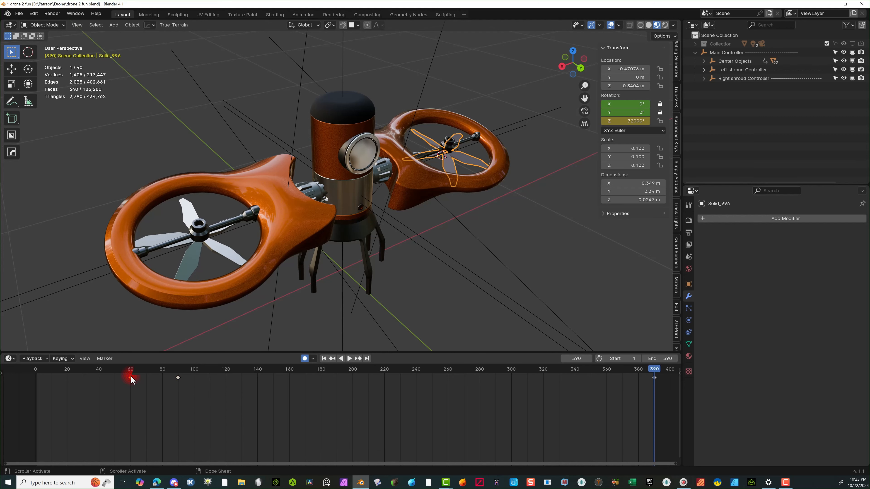
{"action": "right_click", "coordinate": [131, 376]}
{"action": "mouse_move", "coordinate": [130, 376]}
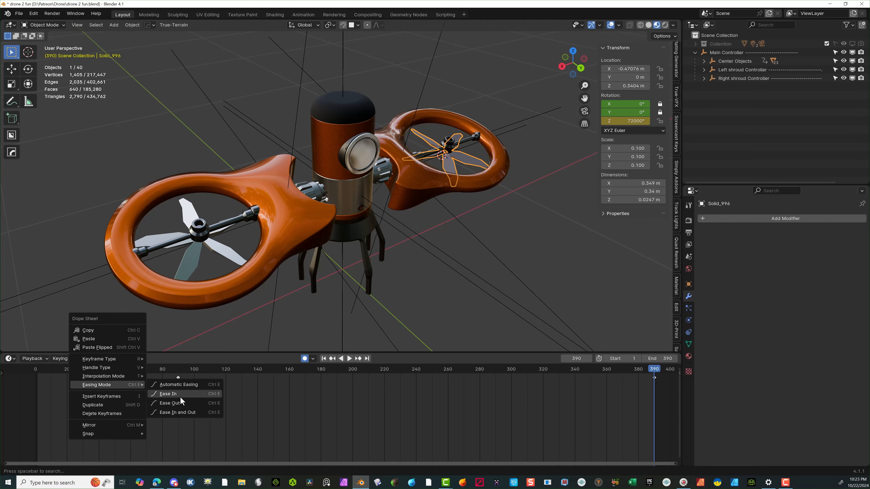
{"action": "left_click", "coordinate": [181, 397]}
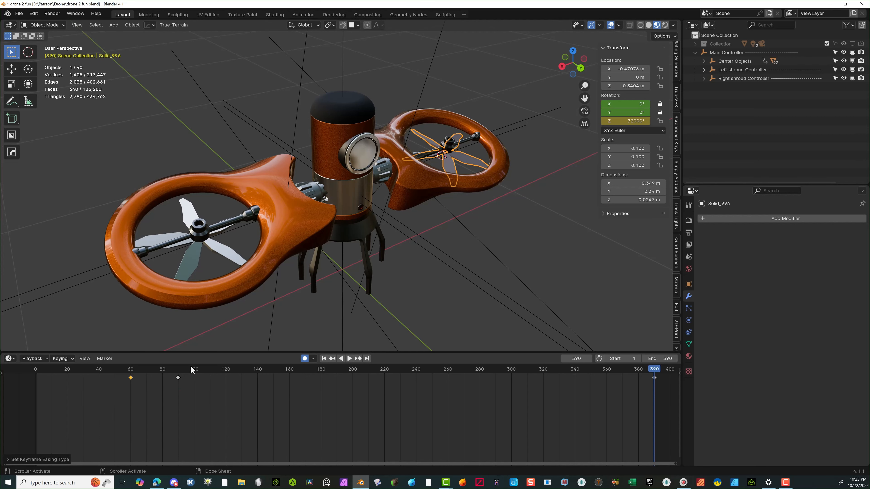
Step: Play the animation from frame 1 through nearly the end to check the propeller's spin
{"action": "left_click", "coordinate": [36, 371]}
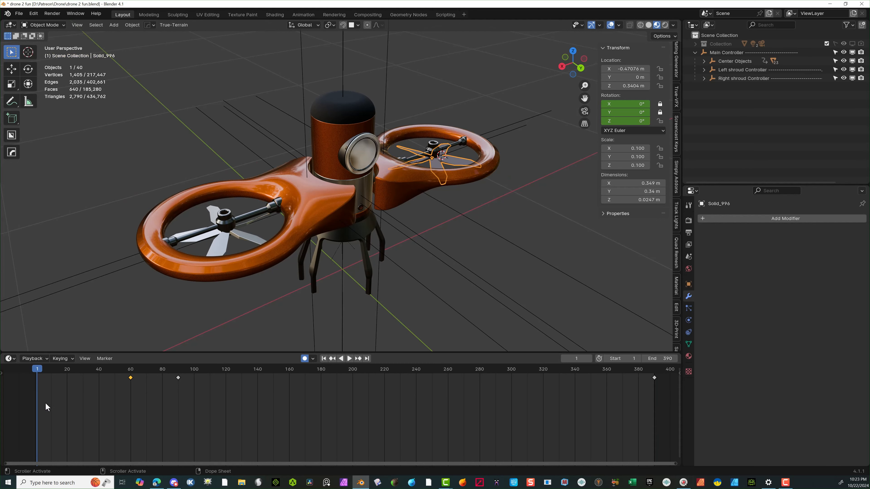
{"action": "key", "text": "space"}
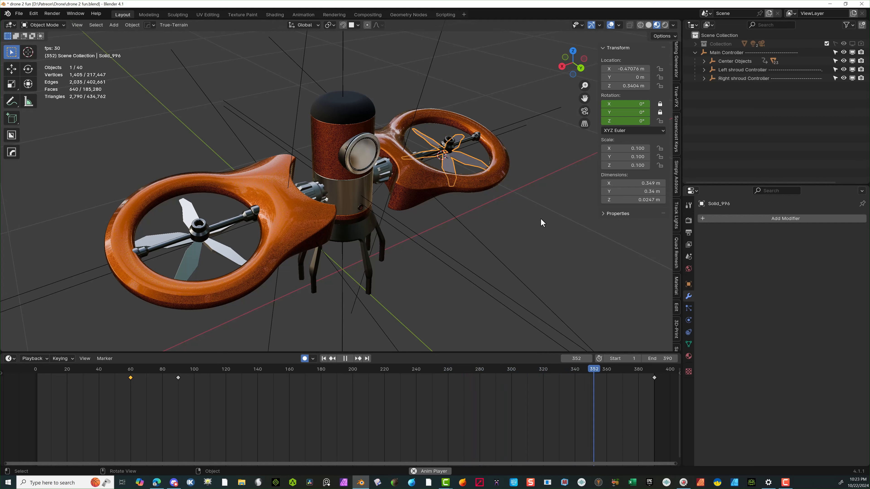
{"action": "key", "text": "space"}
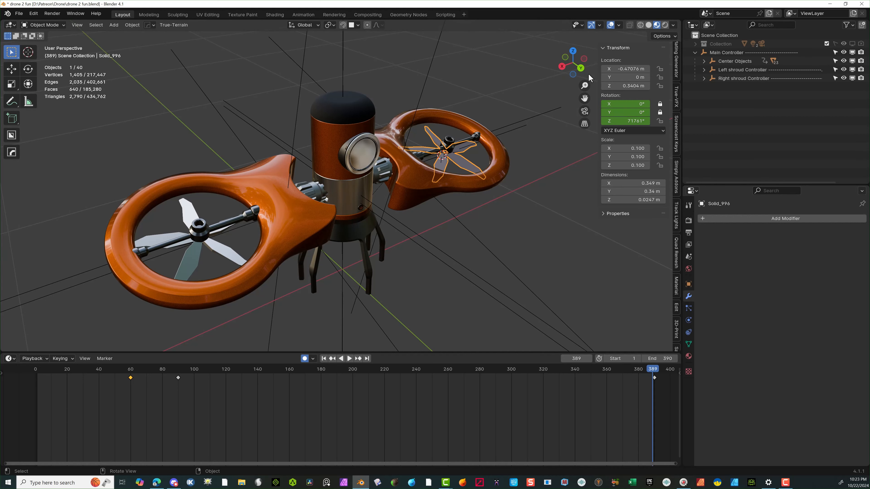
Step: Expand the Collection in the scene hierarchy and select the Camera to view its settings
{"action": "scroll", "coordinate": [383, 117], "scroll_direction": "down", "scroll_amount": 10}
{"action": "scroll", "coordinate": [384, 119], "scroll_direction": "up", "scroll_amount": 8}
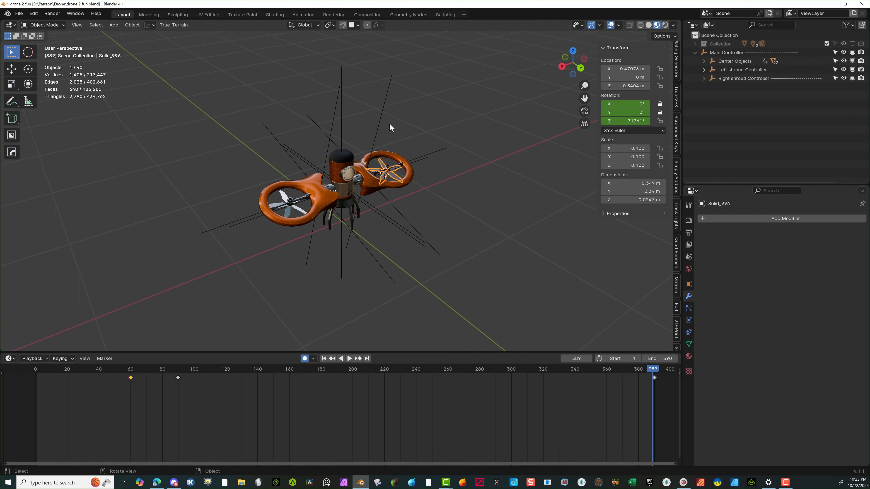
{"action": "left_click", "coordinate": [697, 45]}
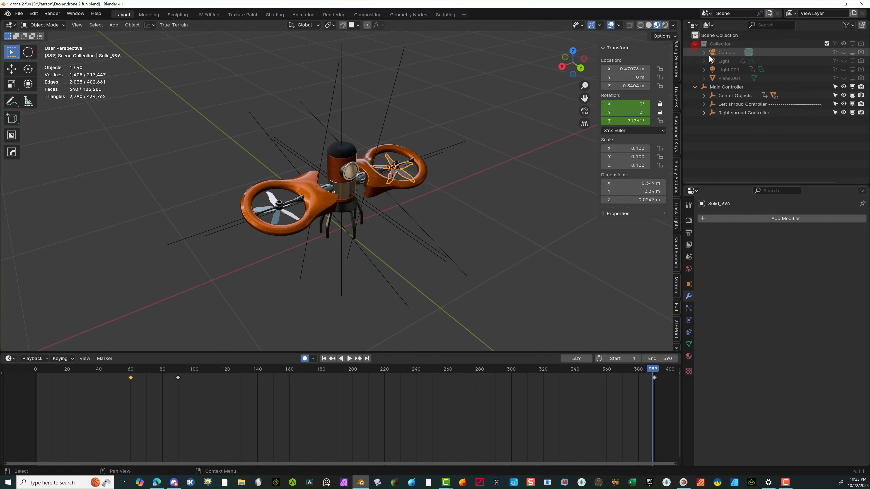
{"action": "left_click", "coordinate": [727, 53]}
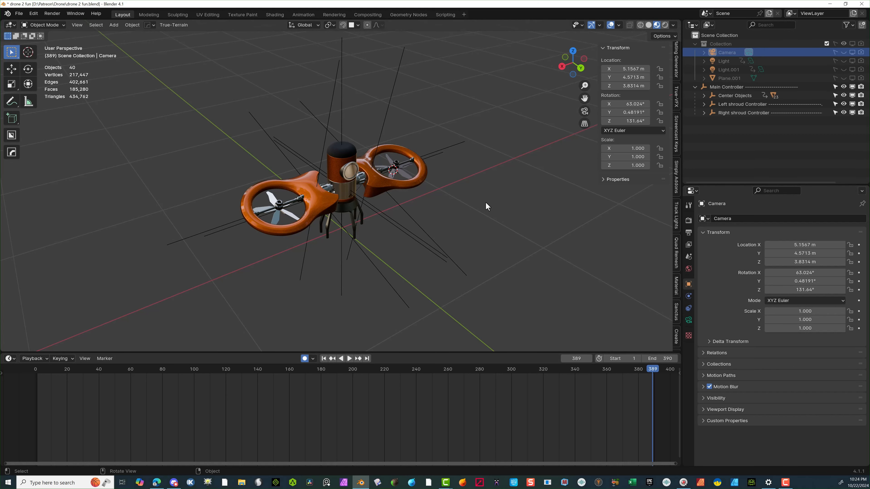
{"action": "scroll", "coordinate": [482, 210], "scroll_direction": "up", "scroll_amount": 2}
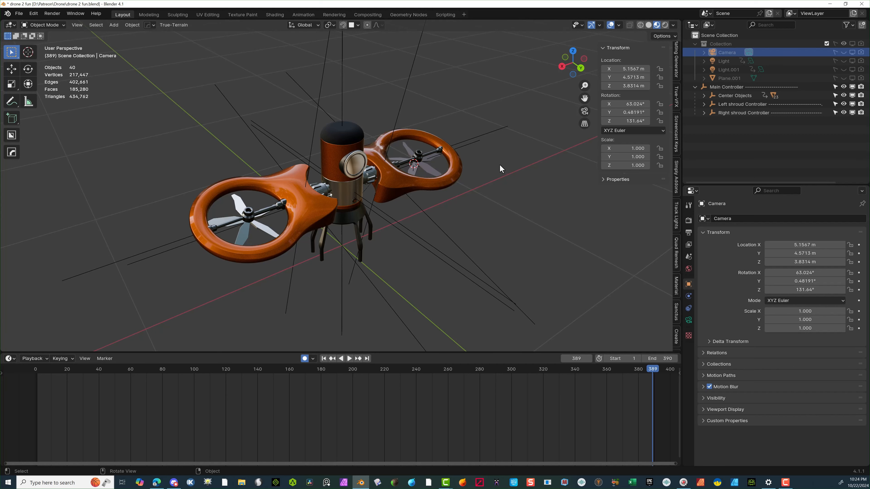
{"action": "scroll", "coordinate": [485, 164], "scroll_direction": "up", "scroll_amount": 1}
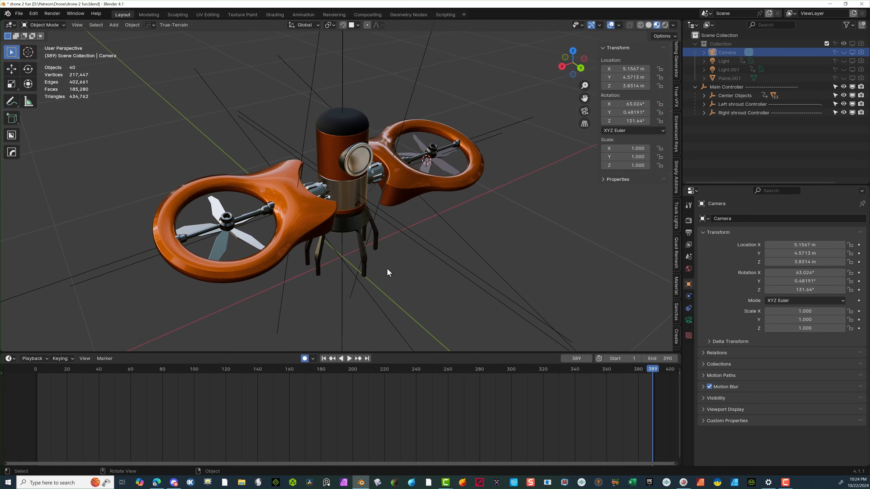
{"action": "scroll", "coordinate": [206, 238], "scroll_direction": "up", "scroll_amount": 1}
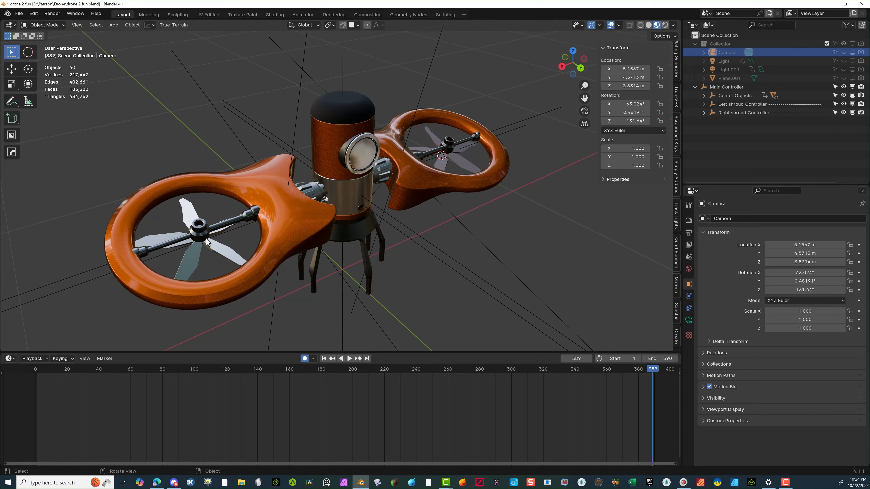
Step: Set the Z rotation of the other propeller, Solid.006, to 72000° at frame 390
{"action": "left_click", "coordinate": [218, 250]}
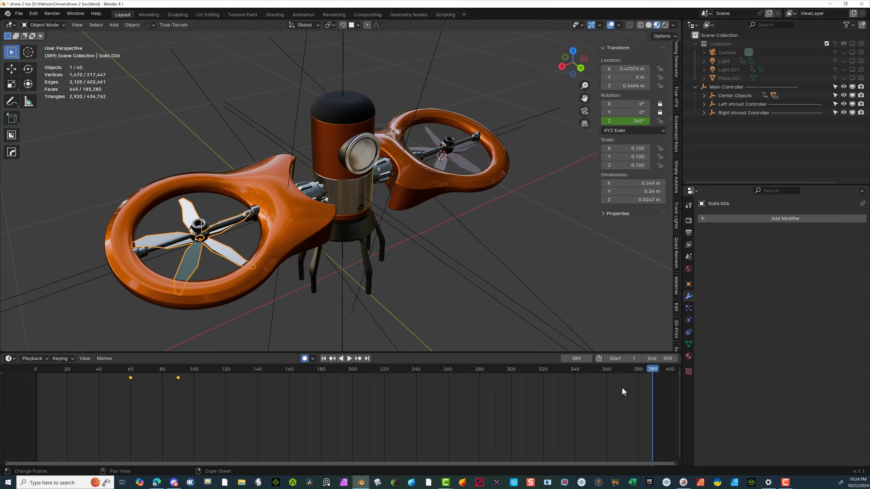
{"action": "left_click", "coordinate": [653, 368]}
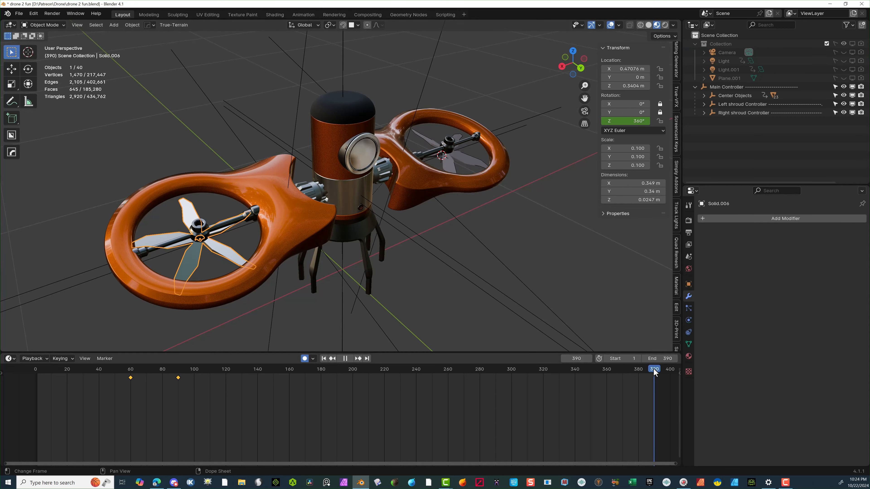
{"action": "left_click", "coordinate": [618, 122]}
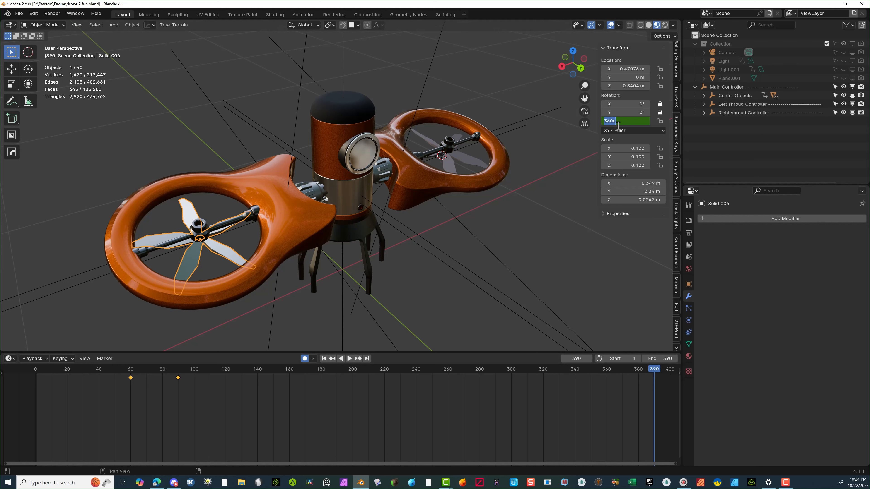
{"action": "type", "text": "72"}
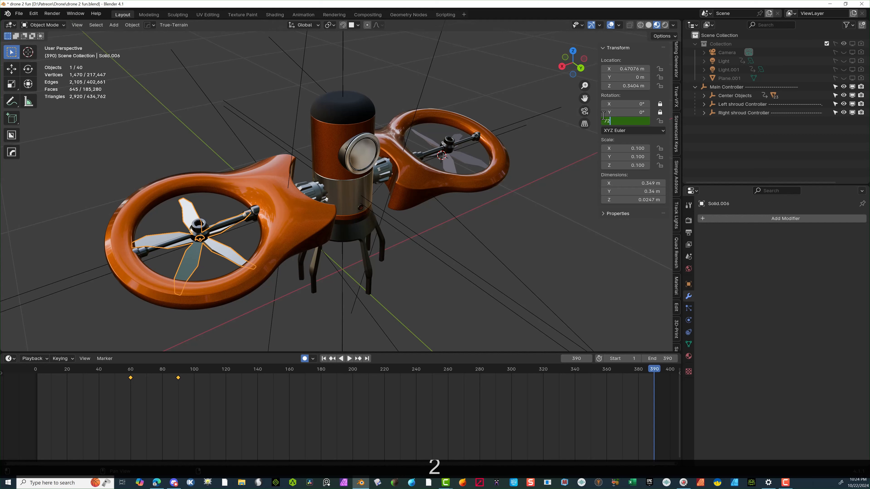
{"action": "type", "text": "000"}
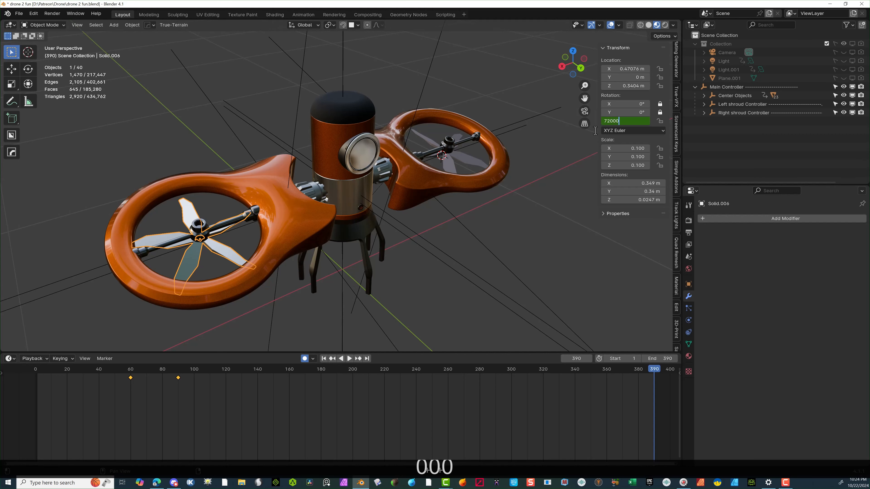
{"action": "key", "text": "Return"}
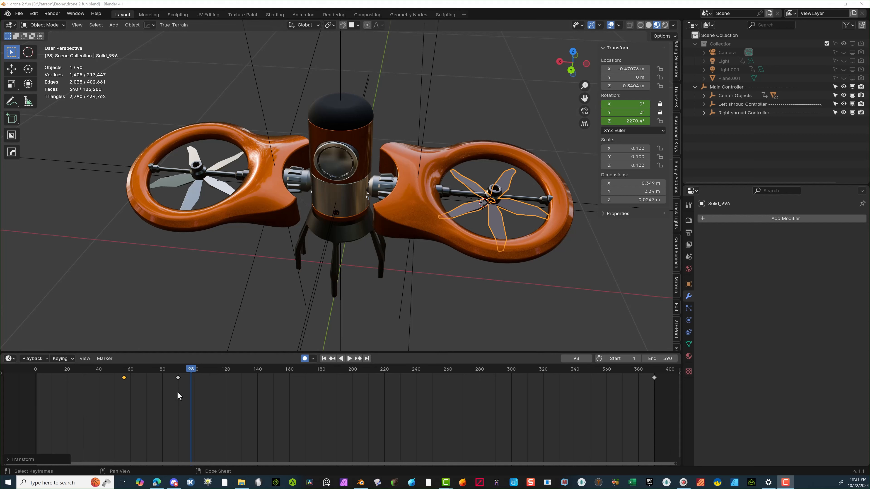
Step: Return to the frames before the propeller's first keyframe and play the animation to review the start of the spin
{"action": "left_click_drag", "start_coordinate": [191, 373], "coordinate": [116, 406]}
{"action": "key", "text": "space"}
{"action": "key", "text": "space"}
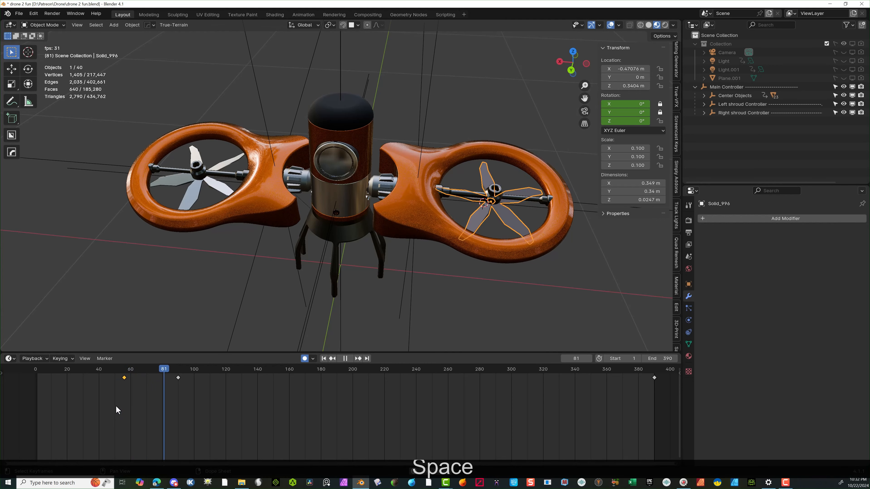
{"action": "key", "text": "space"}
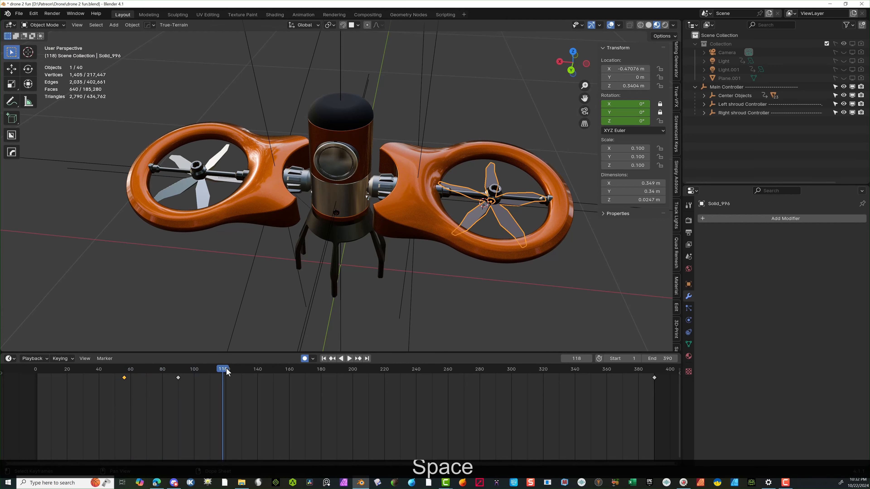
Step: Move the Solid_996 propeller's first keyframe to about frame 54 and play the animation from the start
{"action": "left_click_drag", "start_coordinate": [226, 372], "coordinate": [121, 378]}
{"action": "left_click", "coordinate": [120, 378]}
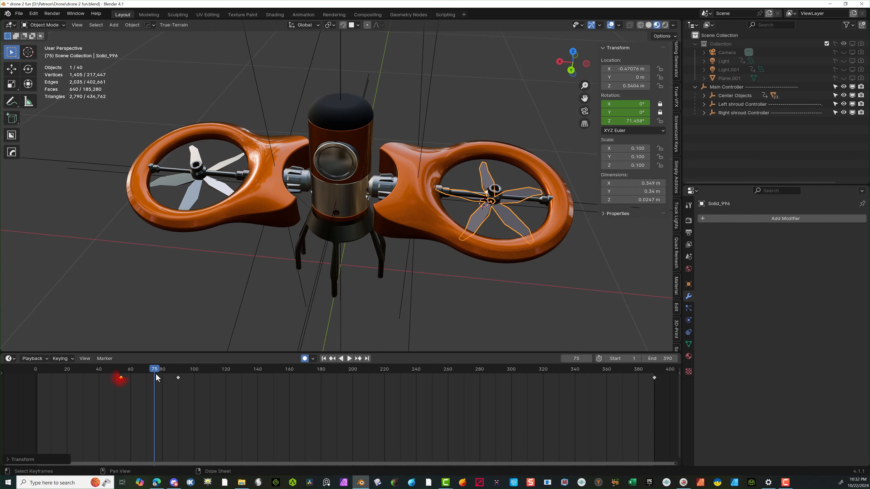
{"action": "key", "text": "shift+Left"}
{"action": "key", "text": "space"}
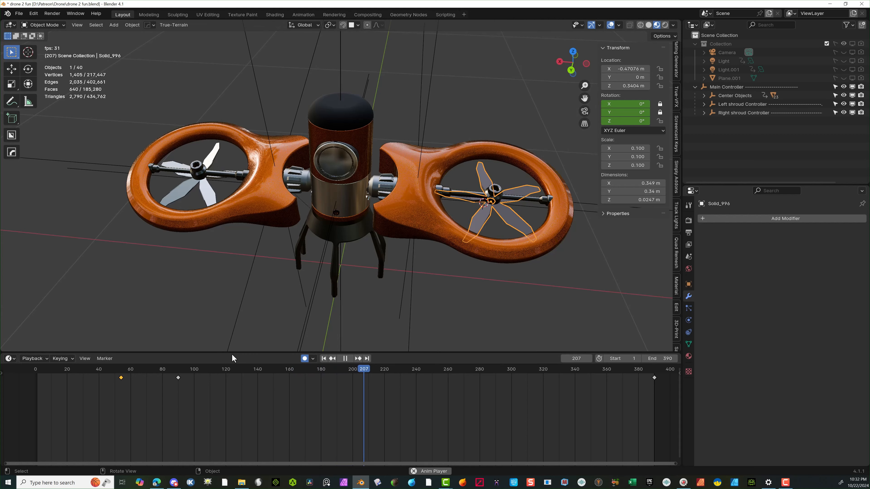
{"action": "key", "text": "space"}
{"action": "key", "text": "space"}
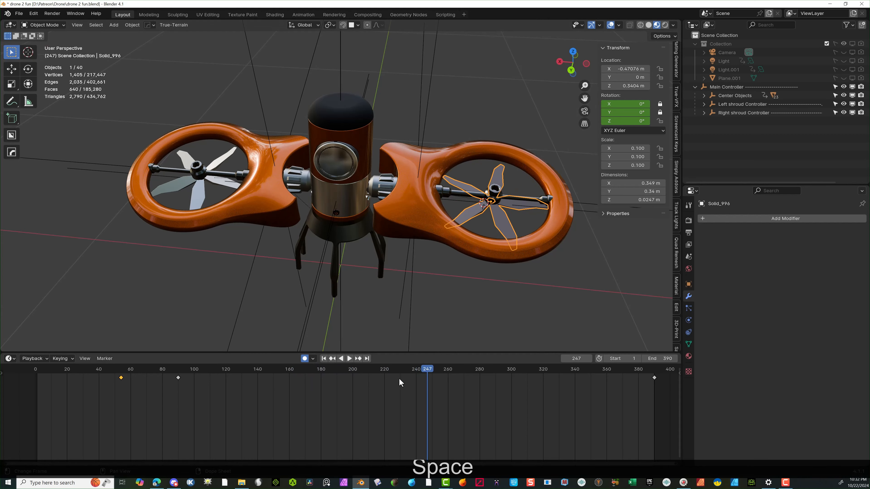
Step: Move the current frame to 90 and view the whole drone at an angle
{"action": "left_click_drag", "start_coordinate": [421, 370], "coordinate": [178, 395]}
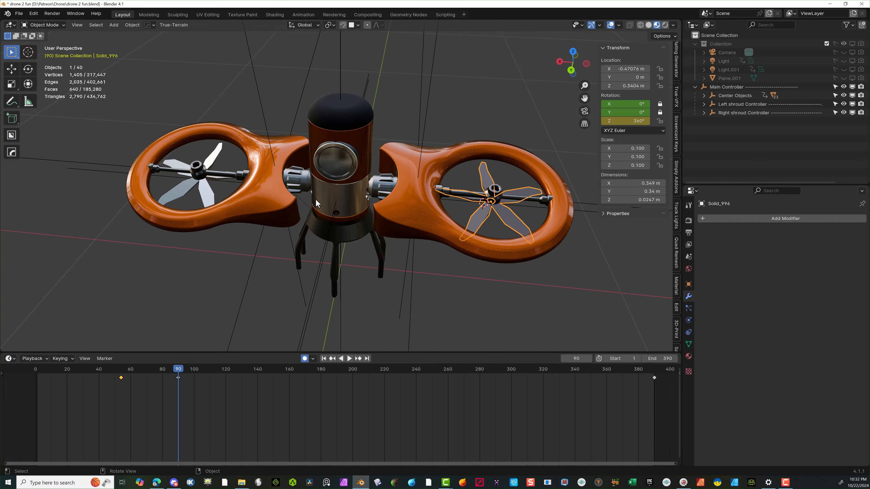
{"action": "middle_click_drag", "start_coordinate": [318, 204], "coordinate": [372, 192]}
{"action": "middle_click_drag", "start_coordinate": [328, 209], "coordinate": [299, 209]}
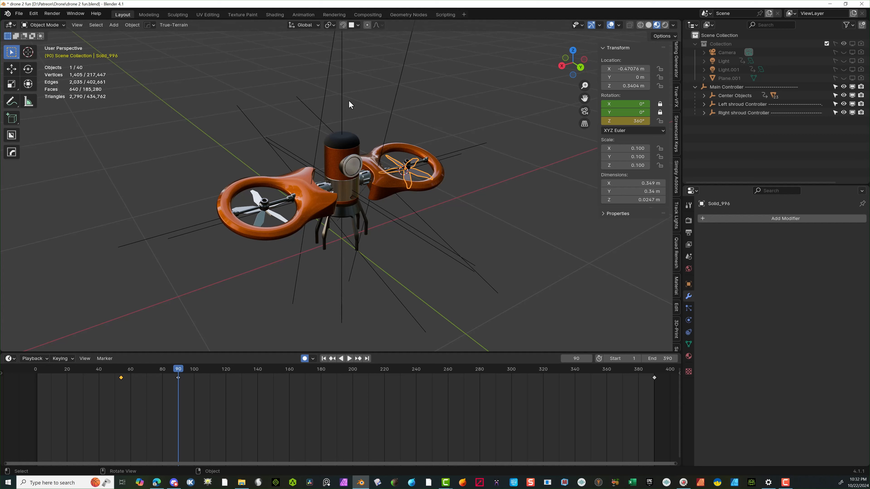
{"action": "left_click", "coordinate": [341, 99]}
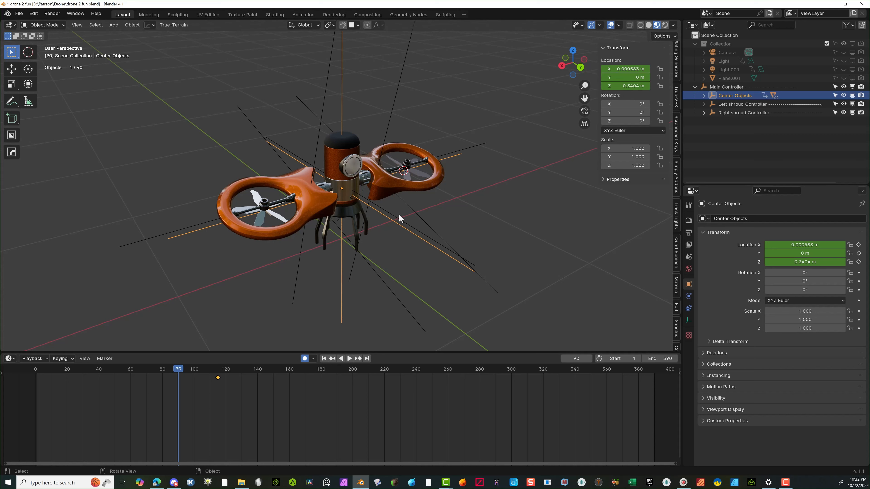
{"action": "key", "text": "g"}
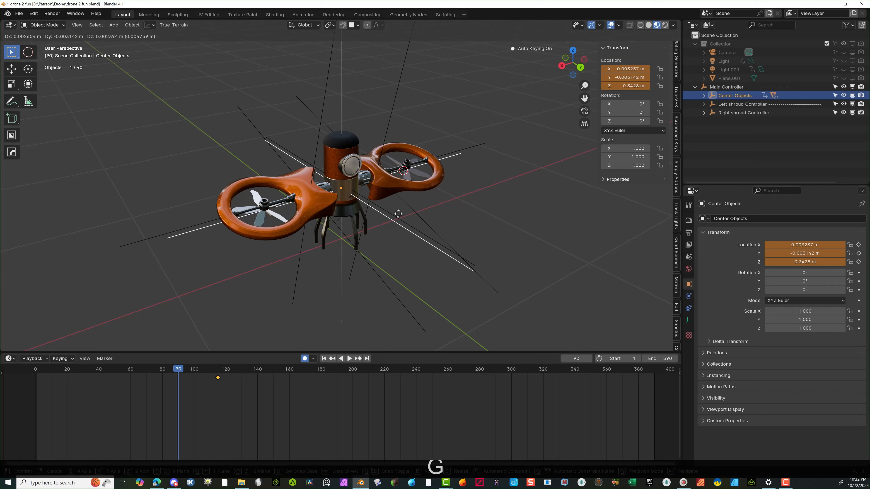
{"action": "key", "text": "z"}
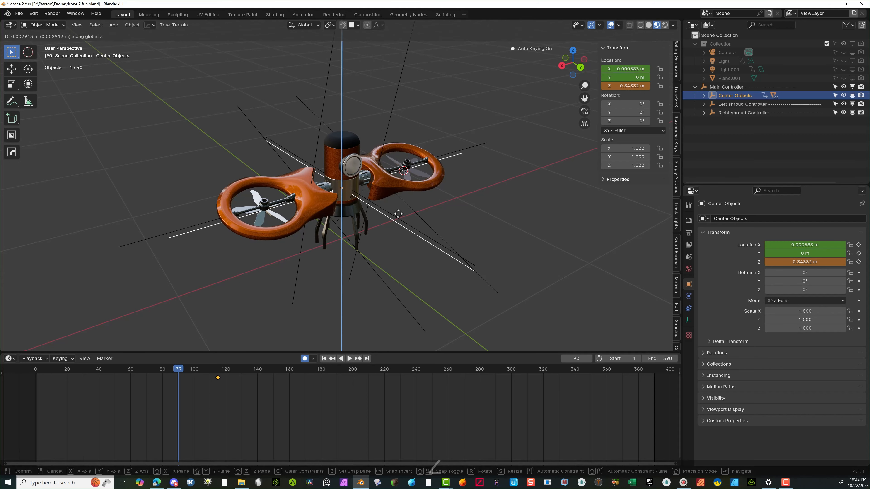
{"action": "right_click", "coordinate": [395, 194]}
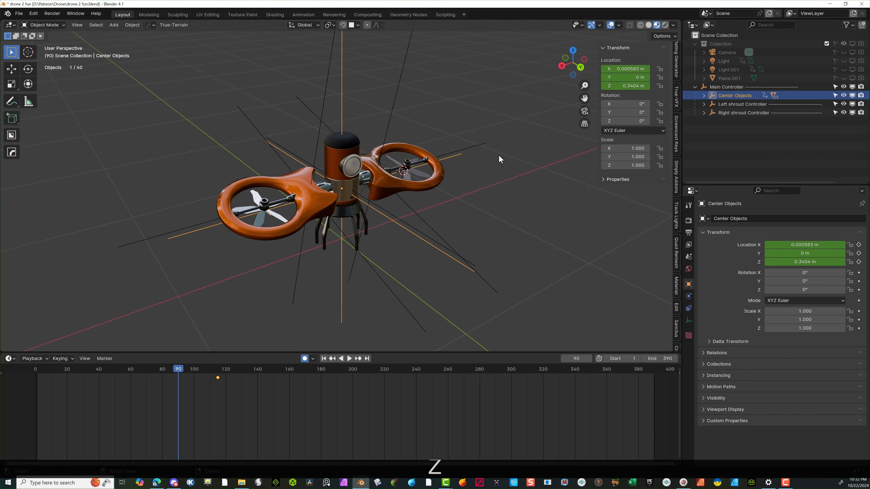
{"action": "left_click", "coordinate": [535, 97]}
{"action": "left_click", "coordinate": [341, 85]}
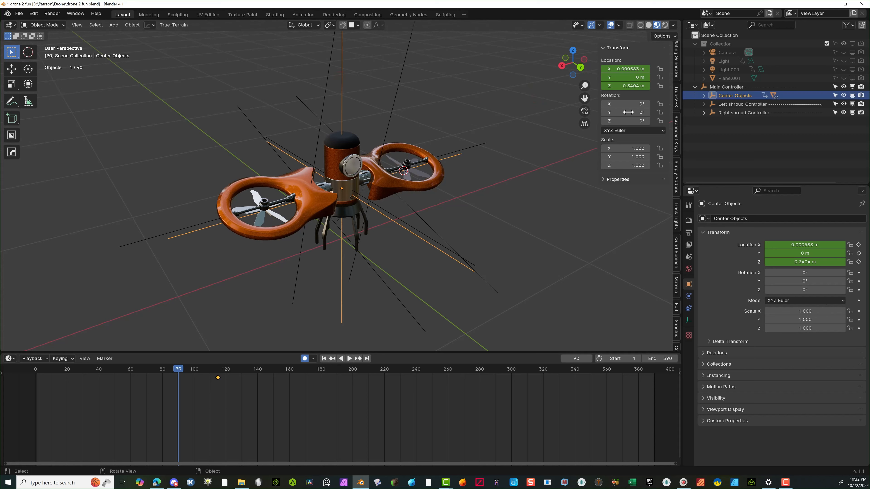
Step: Select the Main Controller and raise the whole drone about 0.31 m along Z at frame 90
{"action": "left_click", "coordinate": [729, 87]}
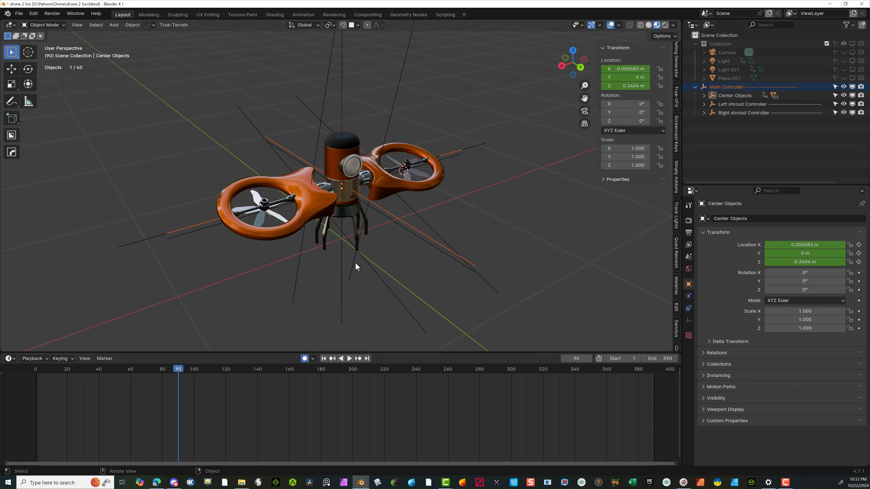
{"action": "key", "text": "g"}
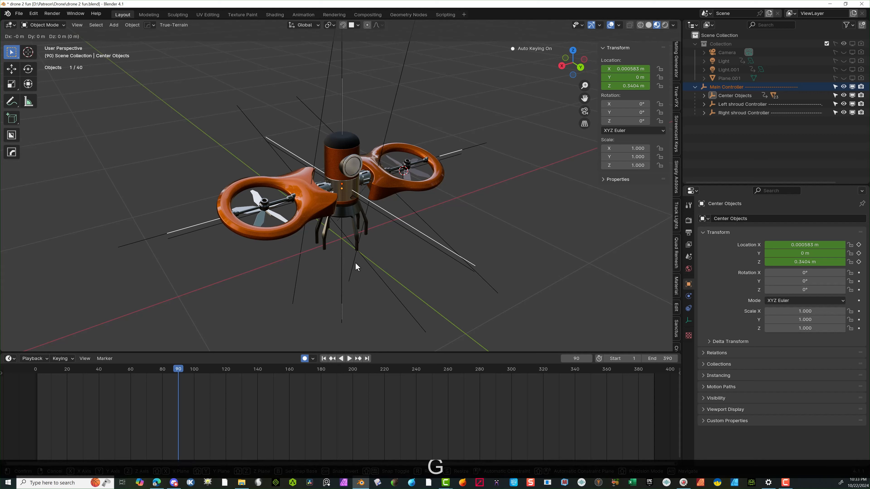
{"action": "key", "text": "z"}
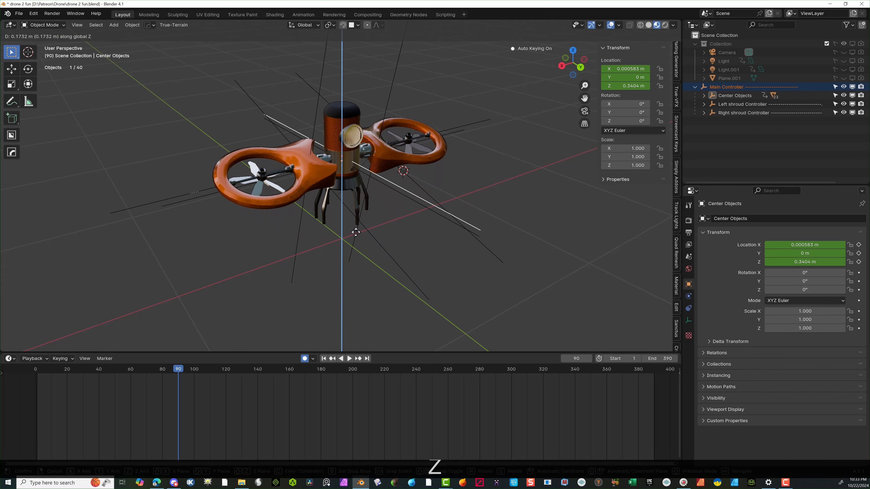
{"action": "left_click", "coordinate": [365, 213]}
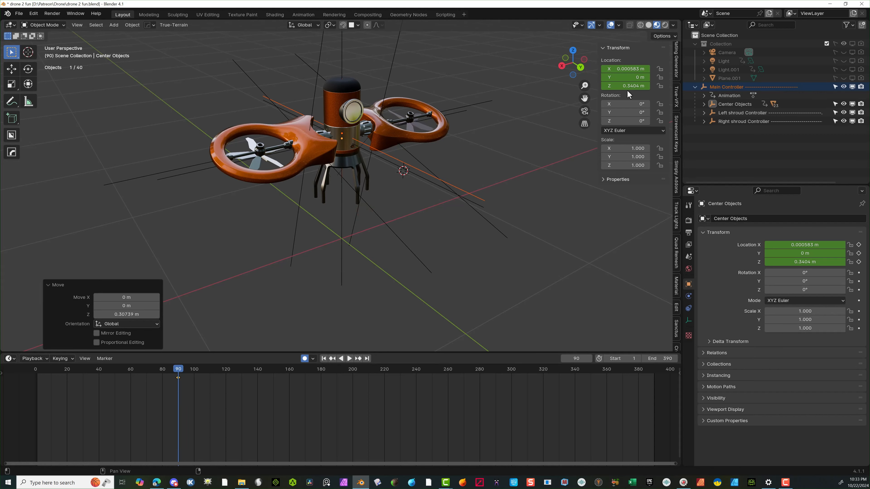
Step: Set the Z location of Center Objects to 0 m at frame 90
{"action": "left_click", "coordinate": [626, 86]}
{"action": "type", "text": "0"}
{"action": "key", "text": "Return"}
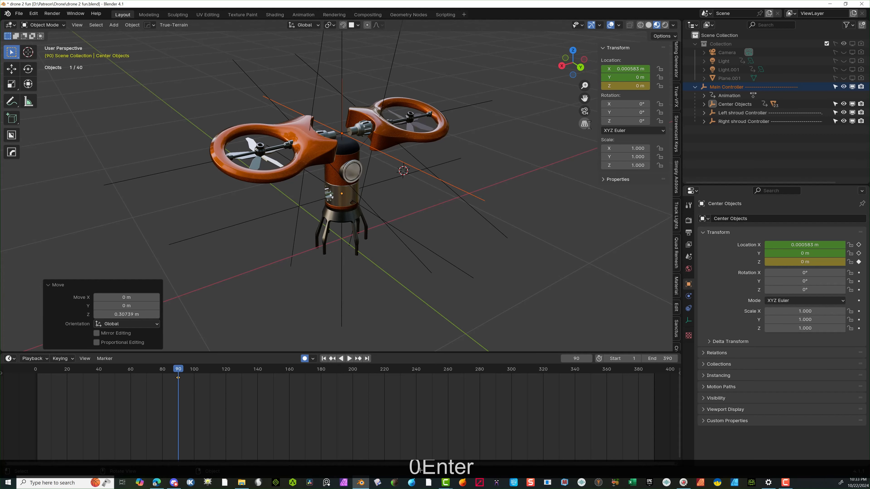
Step: Undo the Center Objects height change and set the Main Controller's Z location to 0 m at frame 90
{"action": "key", "text": "ctrl+z"}
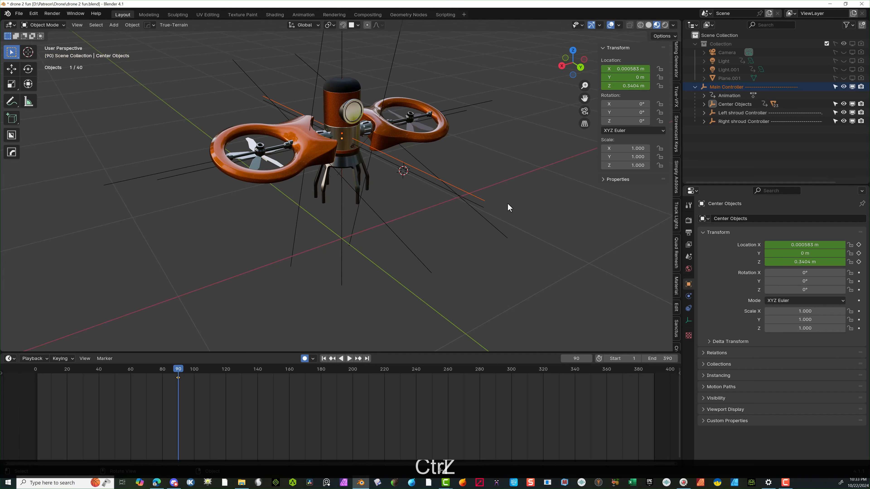
{"action": "left_click", "coordinate": [538, 242]}
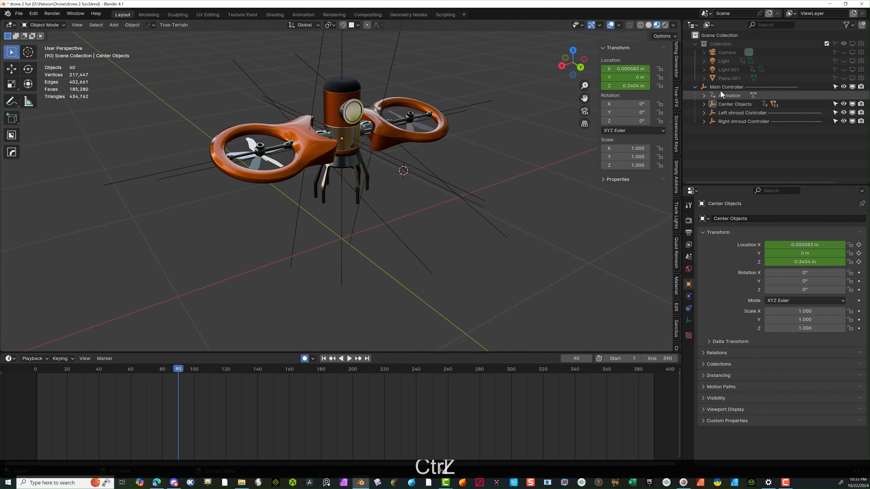
{"action": "left_click", "coordinate": [726, 86]}
{"action": "left_click", "coordinate": [625, 86]}
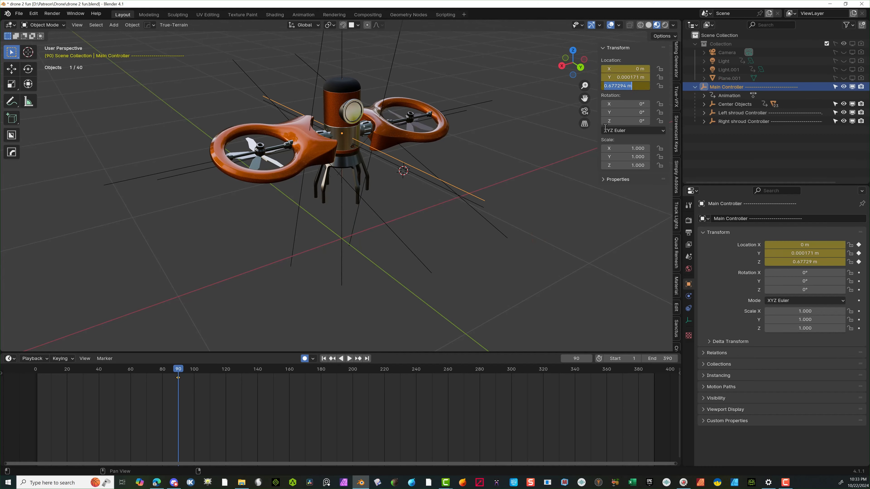
{"action": "type", "text": "0"}
{"action": "key", "text": "Return"}
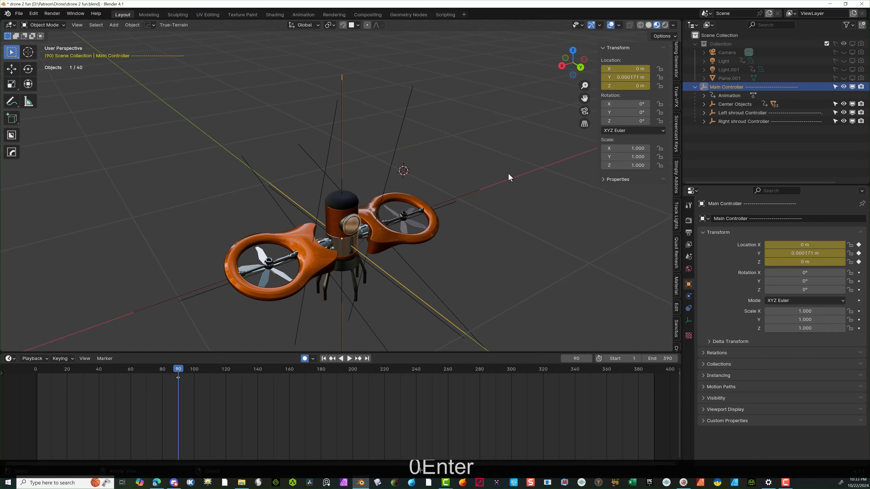
Step: Undo the Main Controller's height changes at frame 90, including the raise of the whole drone
{"action": "middle_click_drag", "start_coordinate": [377, 230], "coordinate": [496, 210]}
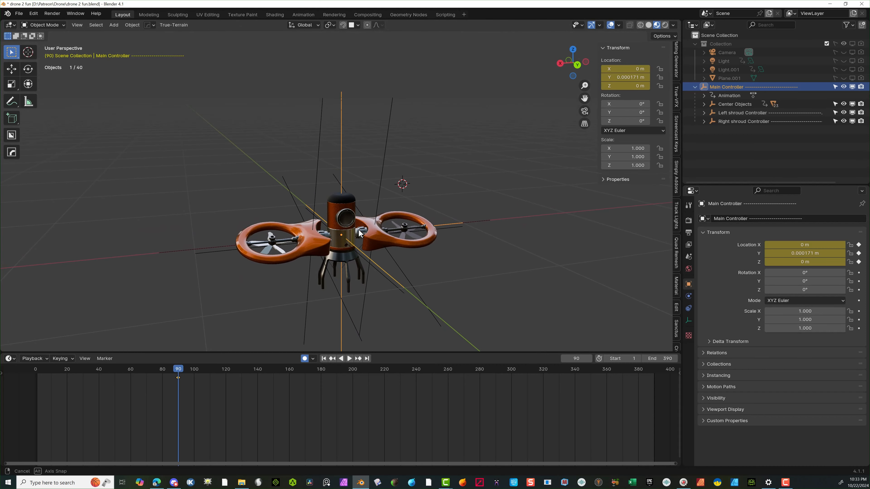
{"action": "scroll", "coordinate": [495, 210], "scroll_direction": "up", "scroll_amount": 4}
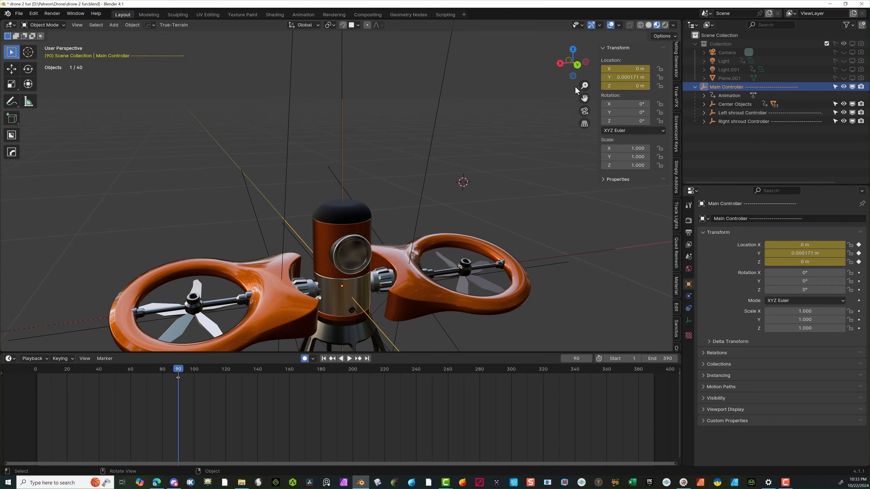
{"action": "left_click", "coordinate": [577, 65]}
{"action": "right_click", "coordinate": [474, 173]}
{"action": "mouse_move", "coordinate": [478, 170]}
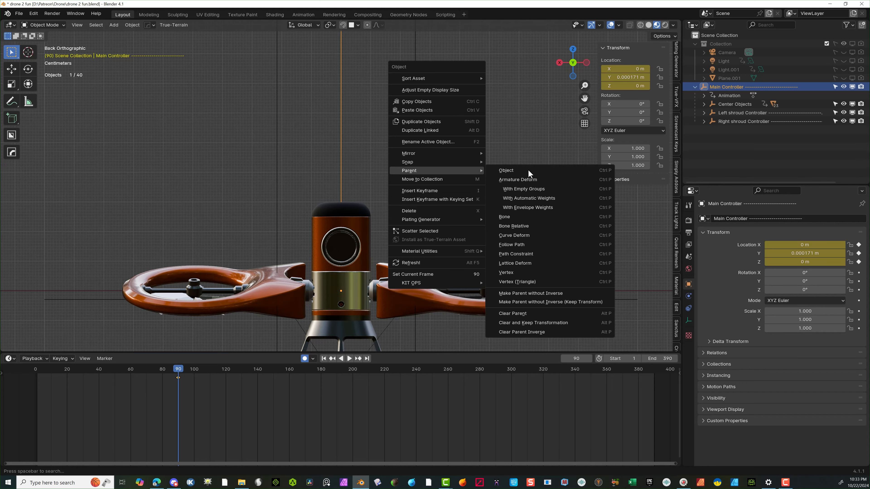
{"action": "scroll", "coordinate": [401, 345], "scroll_direction": "down", "scroll_amount": 3}
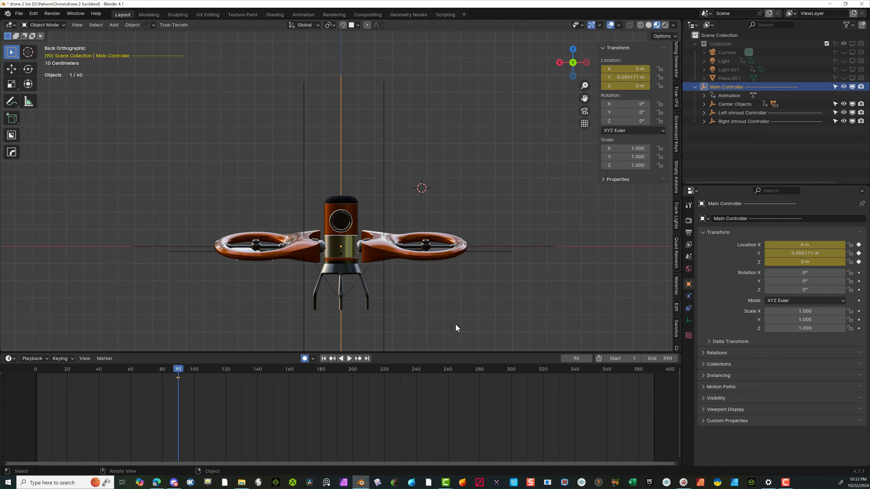
{"action": "key", "text": "ctrl+z"}
{"action": "key", "text": "ctrl+z"}
{"action": "key", "text": "ctrl+z"}
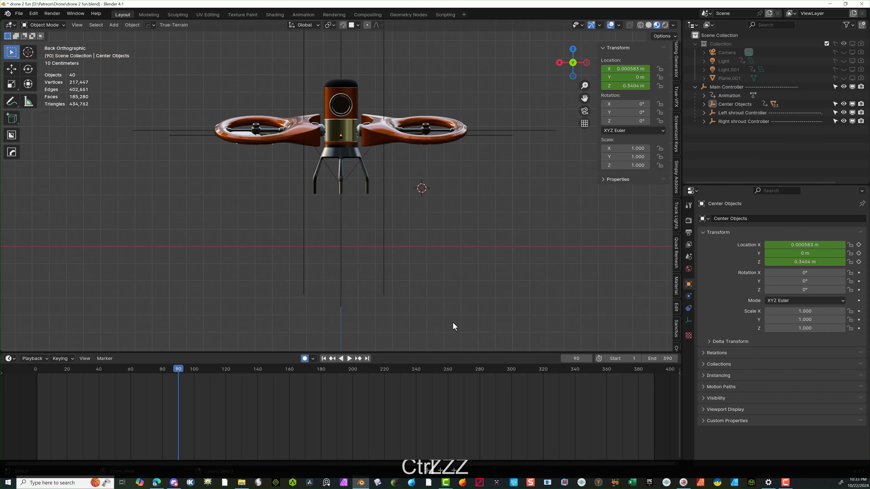
{"action": "key", "text": "ctrl+z"}
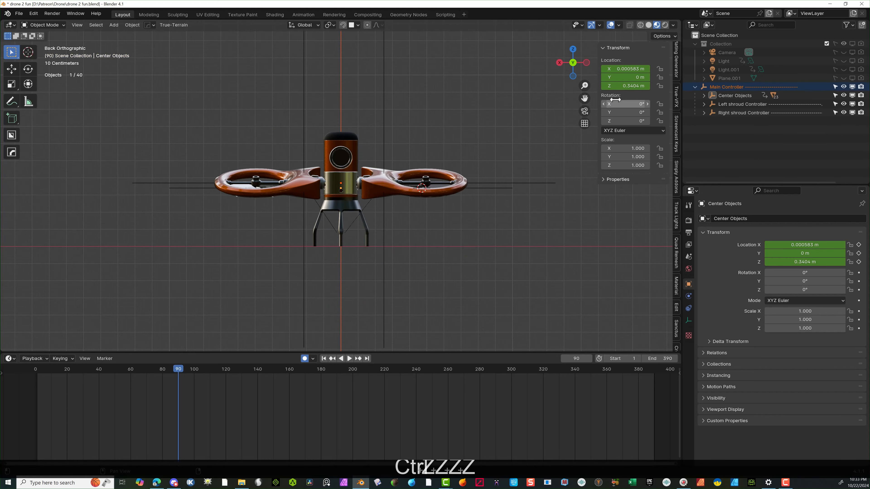
Step: Insert location keyframes for Center Objects at frame 90
{"action": "left_click", "coordinate": [620, 86]}
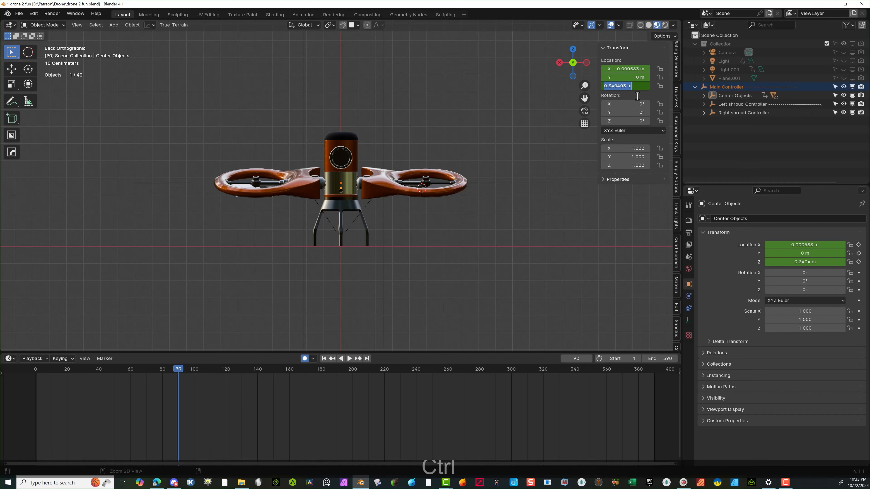
{"action": "key", "text": "ctrl+c"}
{"action": "left_click", "coordinate": [421, 236]}
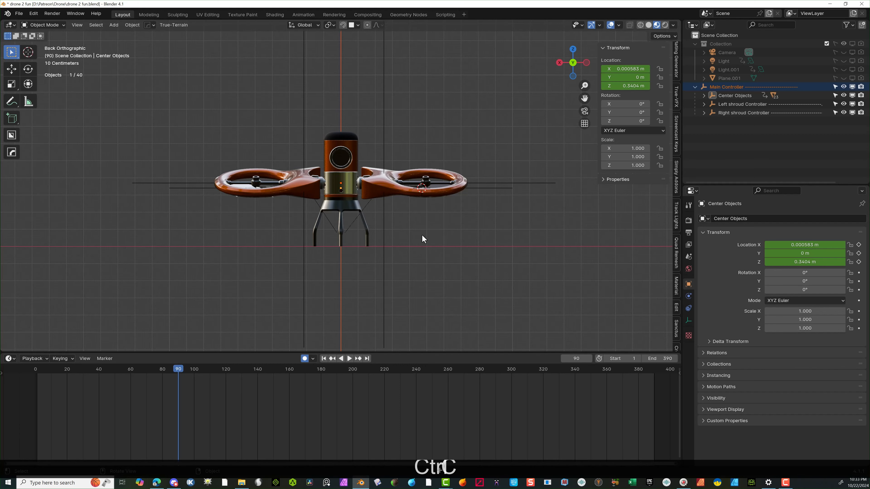
{"action": "middle_click_drag", "start_coordinate": [413, 215], "coordinate": [359, 243]}
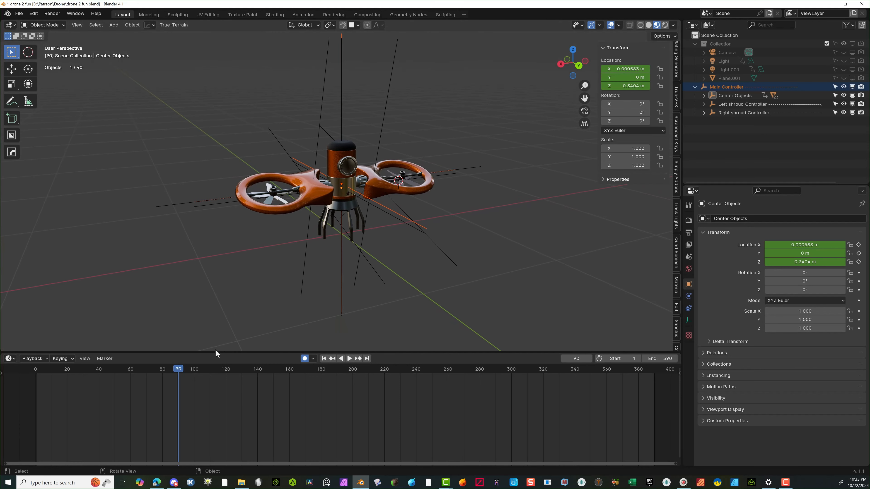
{"action": "right_click", "coordinate": [622, 85]}
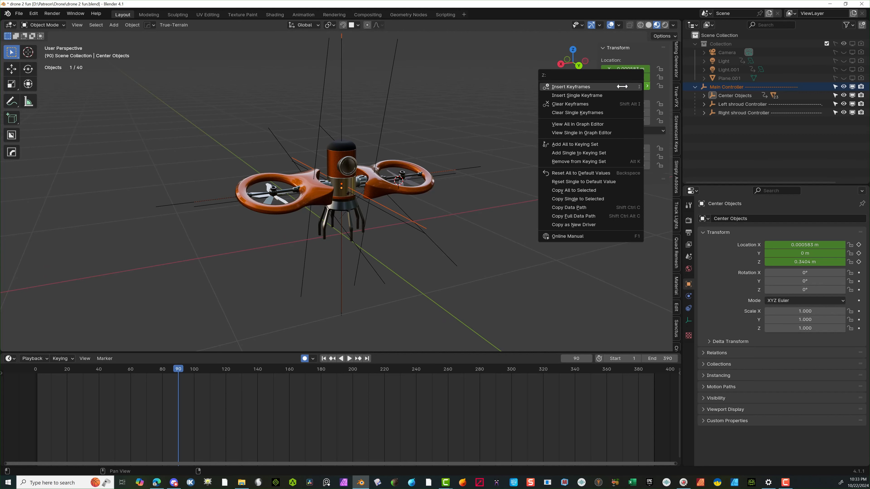
{"action": "left_click", "coordinate": [605, 89]}
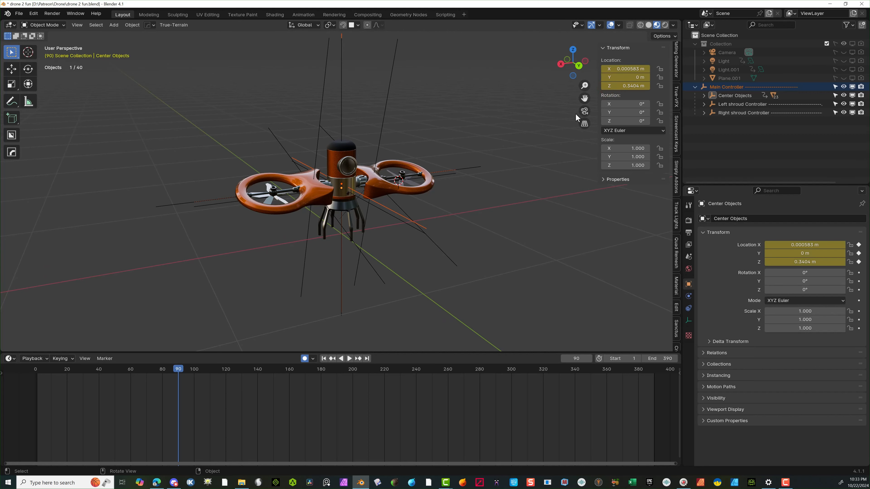
Step: Insert location keyframes for the Main Controller at frame 90
{"action": "left_click", "coordinate": [727, 87]}
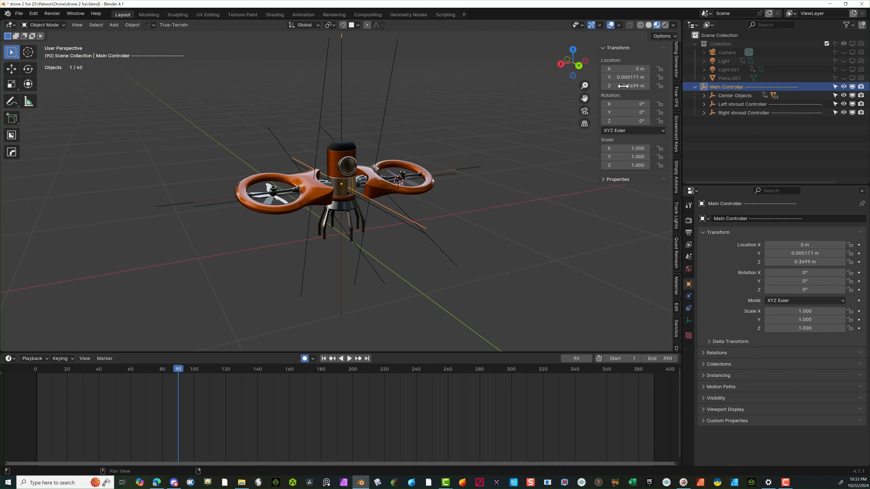
{"action": "right_click", "coordinate": [631, 86]}
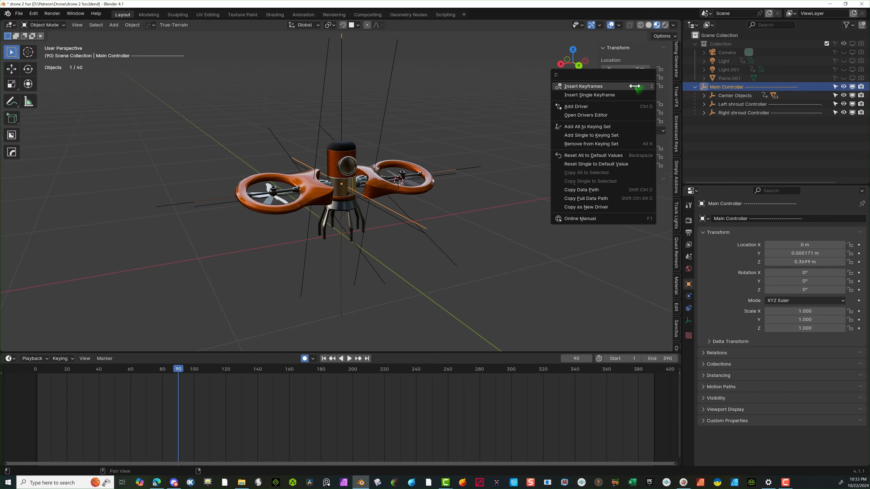
{"action": "left_click", "coordinate": [586, 87]}
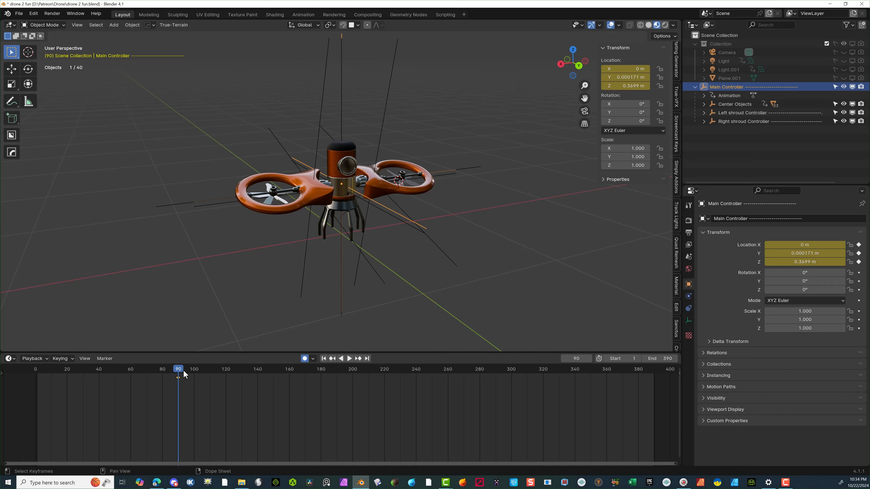
Step: Move the current frame to 120 and raise the Main Controller's Z location to about 1.03 m
{"action": "key", "text": "space"}
{"action": "left_click_drag", "start_coordinate": [187, 371], "coordinate": [227, 380]}
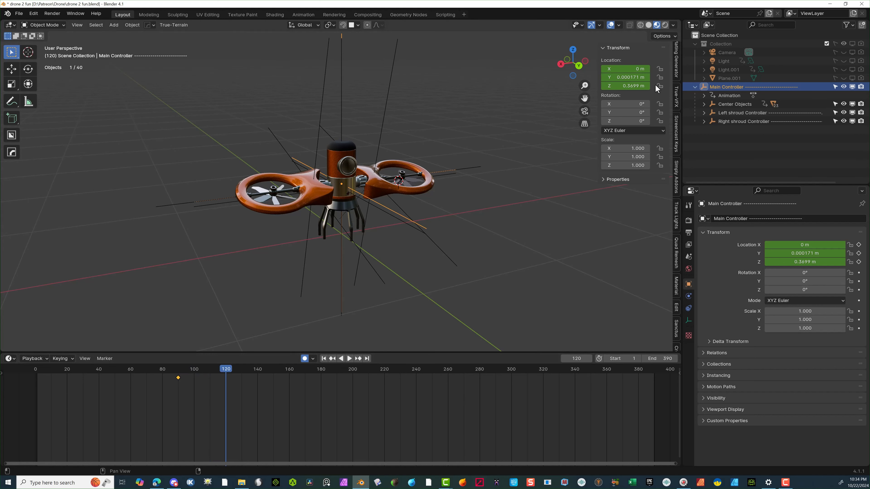
{"action": "left_click_drag", "start_coordinate": [626, 88], "coordinate": [659, 88]}
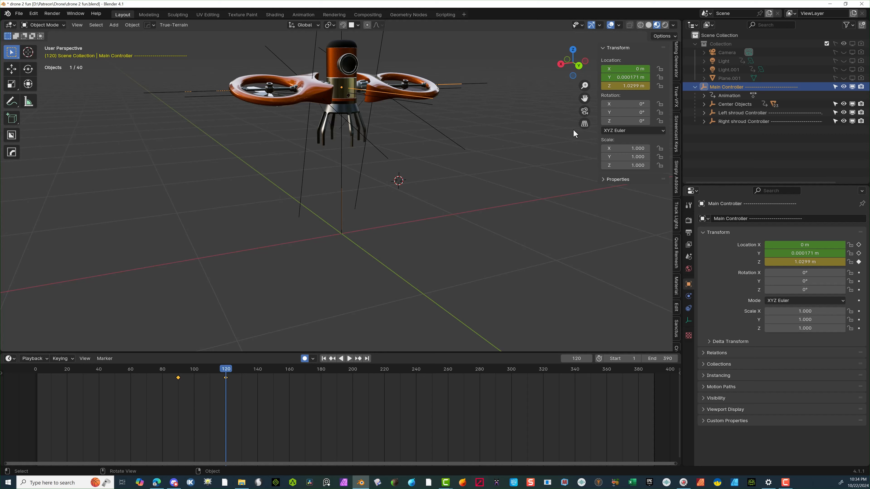
Step: Lock the Main Controller's Y and Z rotation and tilt it to about -12.6° around X at frame 120
{"action": "key", "text": "r"}
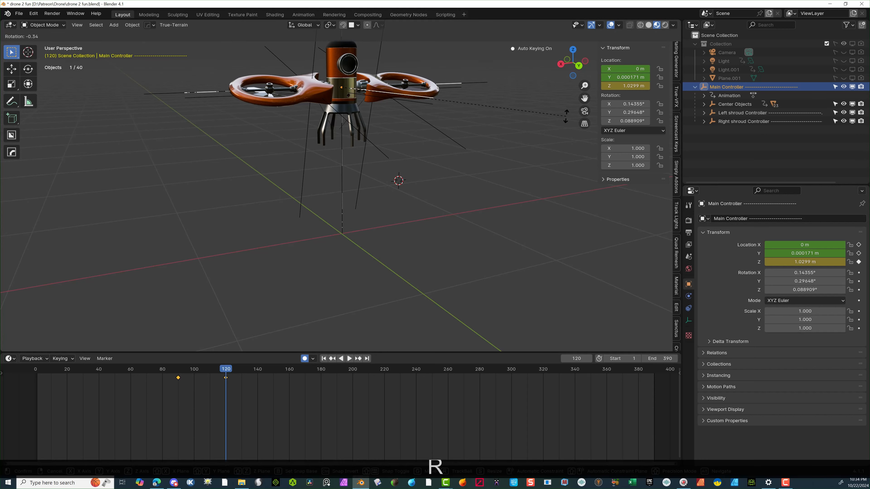
{"action": "right_click", "coordinate": [566, 116]}
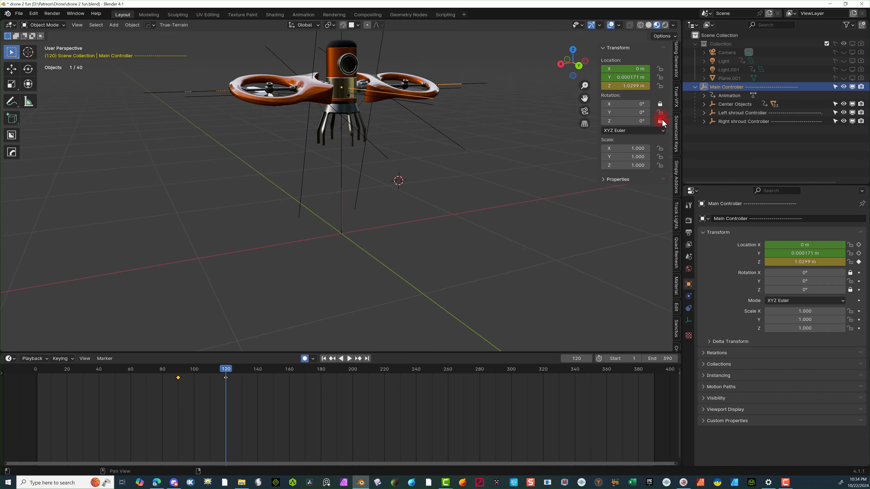
{"action": "left_click", "coordinate": [660, 104]}
{"action": "key", "text": "r"}
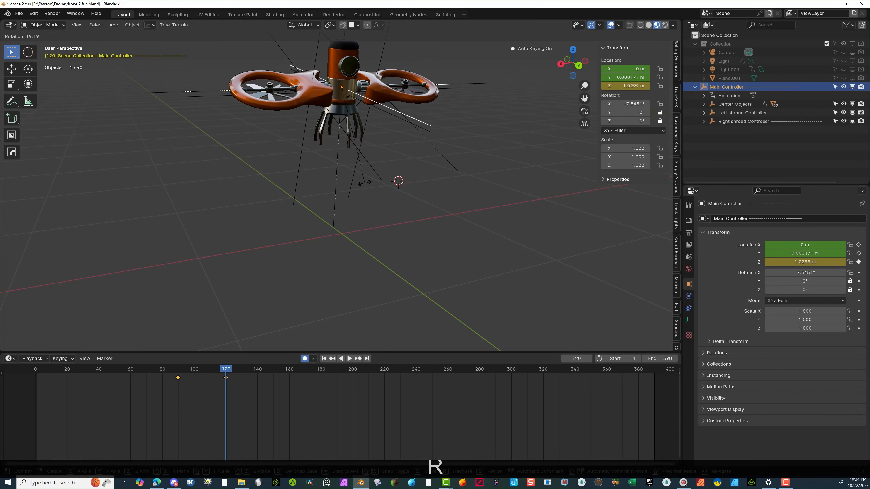
{"action": "left_click", "coordinate": [343, 221]}
Step: Set the Main Controller's X rotation to 0° at frame 90
{"action": "left_click_drag", "start_coordinate": [225, 369], "coordinate": [178, 385]}
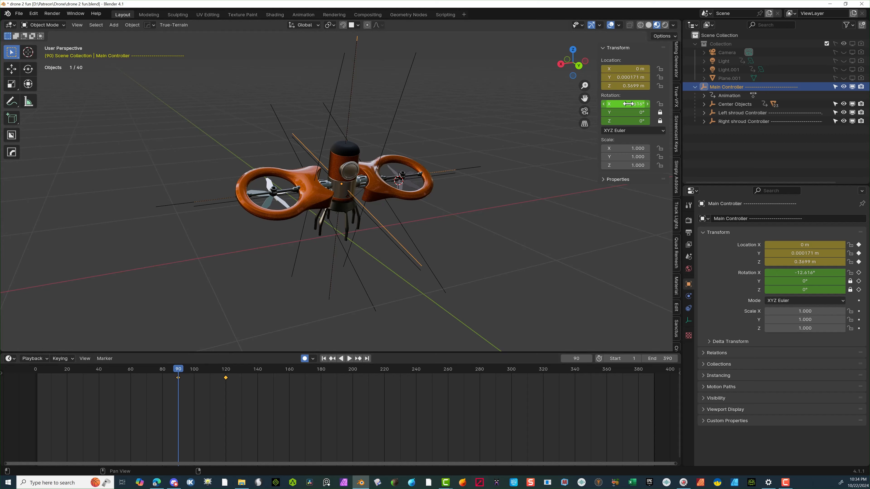
{"action": "mouse_move", "coordinate": [628, 104]}
{"action": "left_mouse_down"}
{"action": "mouse_move", "coordinate": [643, 103]}
{"action": "mouse_move", "coordinate": [629, 104]}
{"action": "left_mouse_up"}
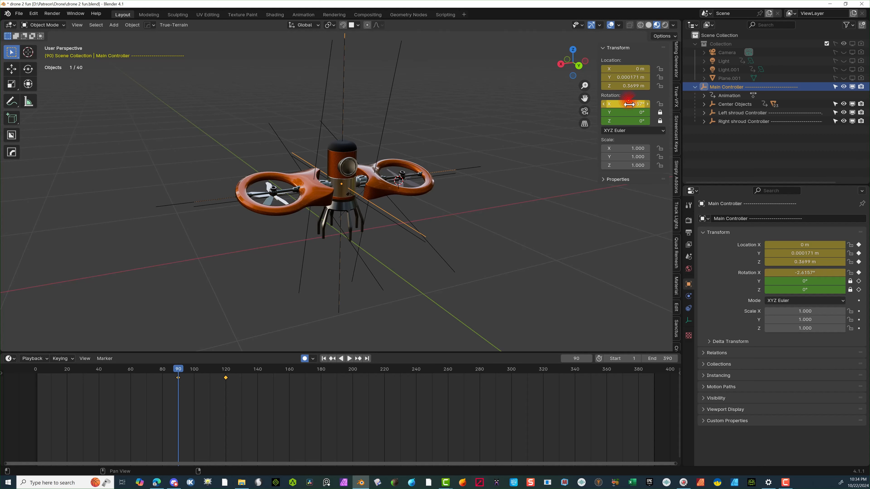
{"action": "left_click", "coordinate": [629, 104]}
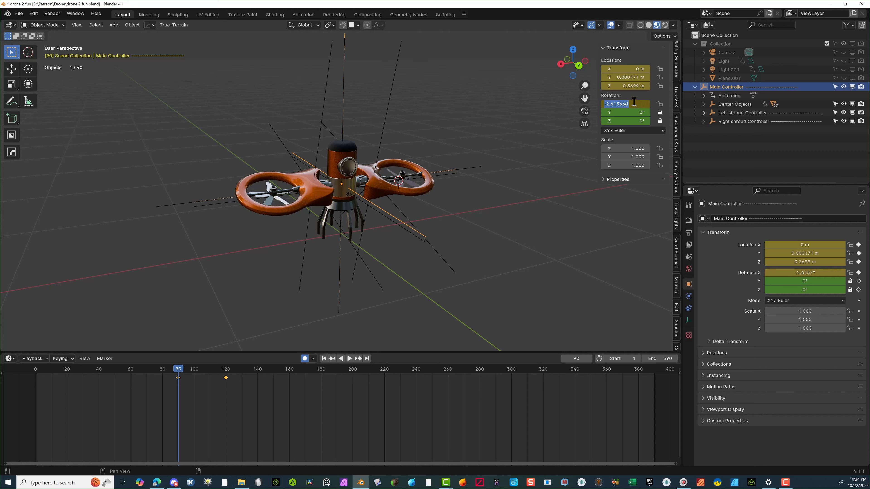
{"action": "type", "text": "0"}
{"action": "key", "text": "Return"}
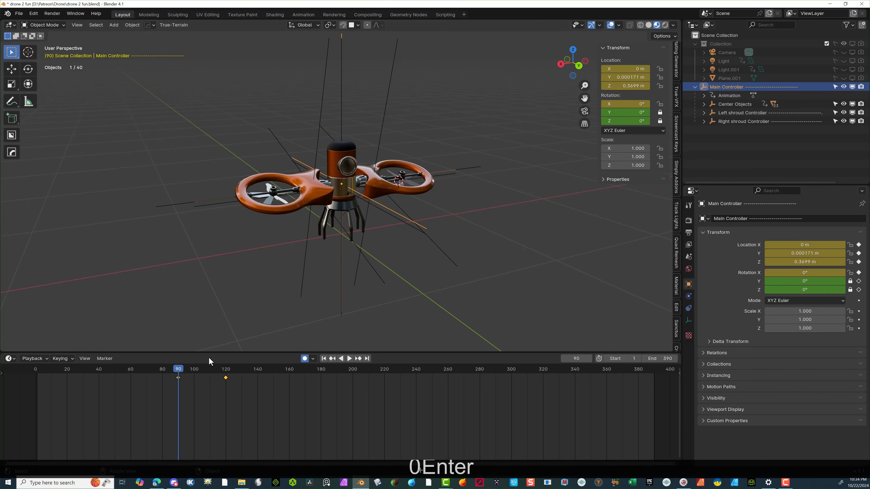
Step: Scrub through the lift-off and play the animation from the start to check the drone's rise and tilt
{"action": "key", "text": "space"}
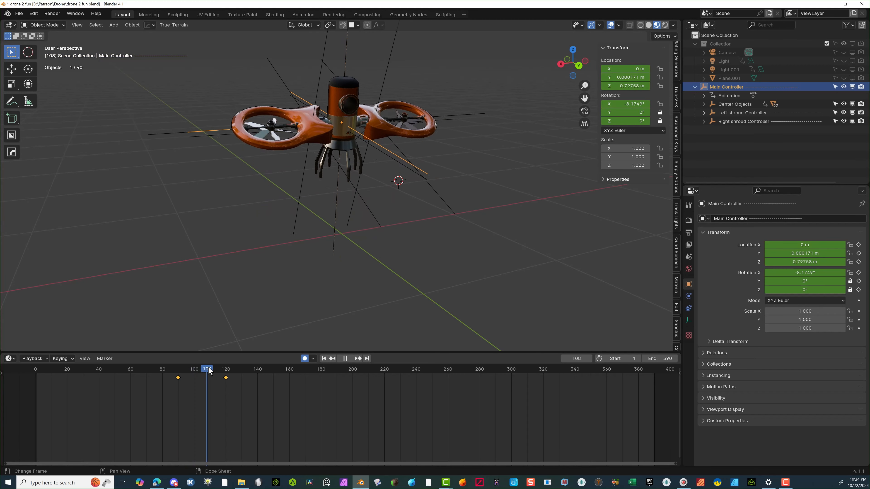
{"action": "left_click", "coordinate": [230, 370]}
{"action": "left_click_drag", "start_coordinate": [230, 372], "coordinate": [36, 401]}
{"action": "key", "text": "space"}
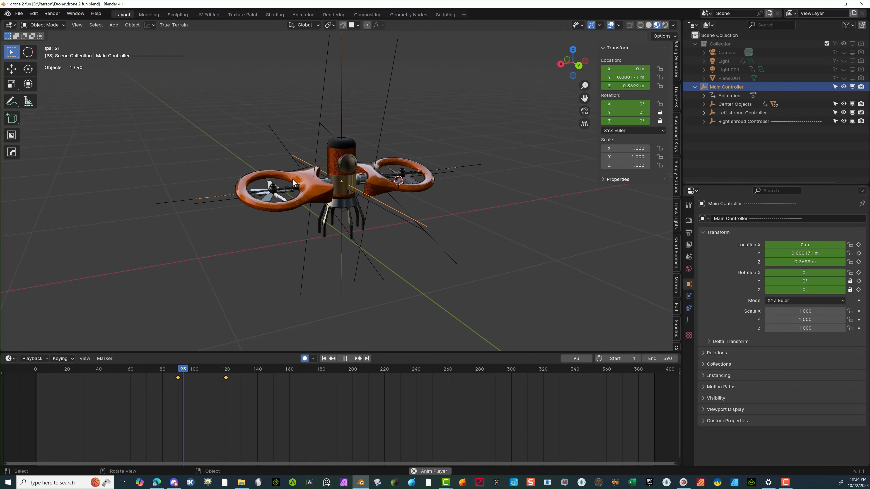
{"action": "key", "text": "space"}
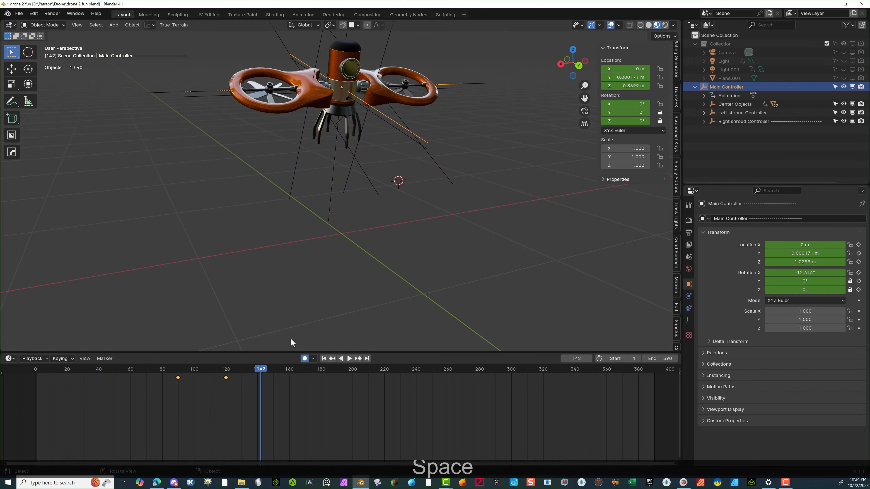
Step: Move the current frame to 200 and move the Main Controller about 2.4 m along Y
{"action": "left_click_drag", "start_coordinate": [265, 368], "coordinate": [225, 373]}
{"action": "scroll", "coordinate": [307, 255], "scroll_direction": "down", "scroll_amount": 4}
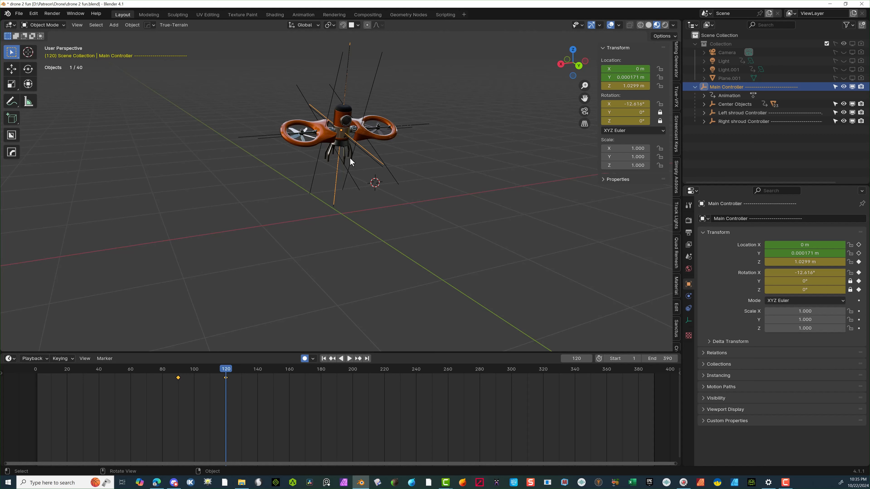
{"action": "left_click", "coordinate": [230, 370]}
{"action": "key", "text": "space"}
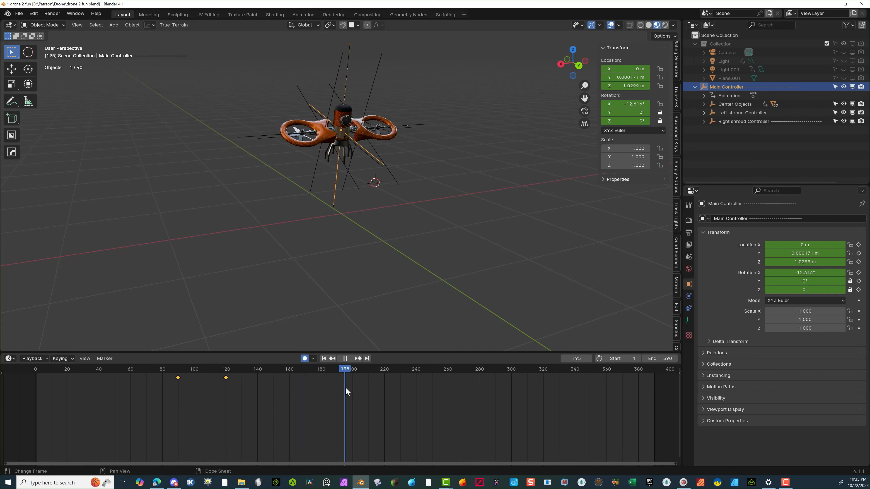
{"action": "left_click_drag", "start_coordinate": [352, 387], "coordinate": [352, 387]}
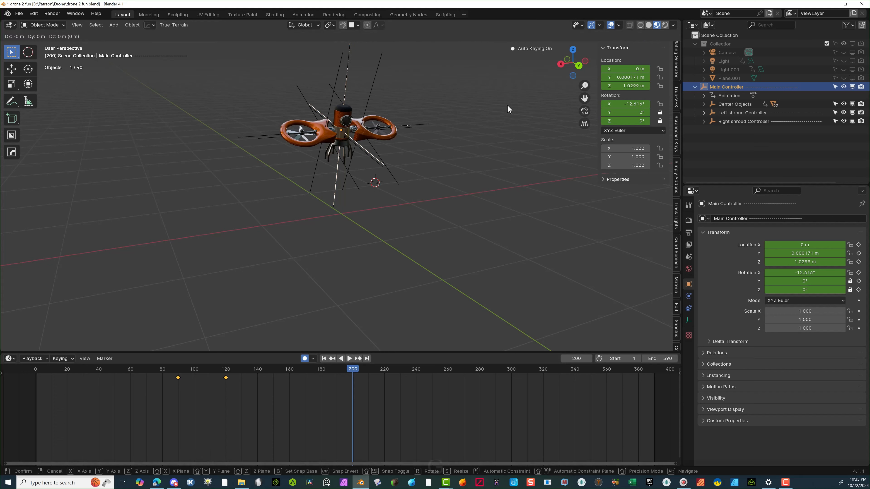
{"action": "key", "text": "g"}
{"action": "key", "text": "y"}
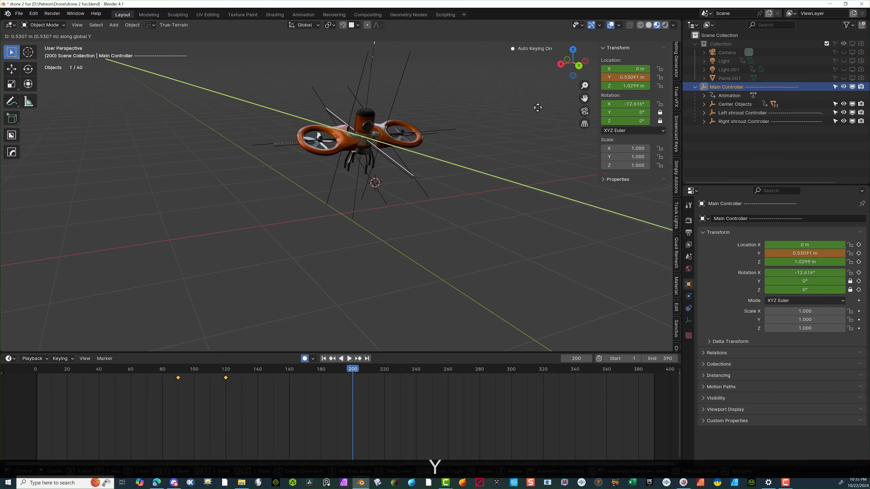
{"action": "left_click", "coordinate": [617, 208]}
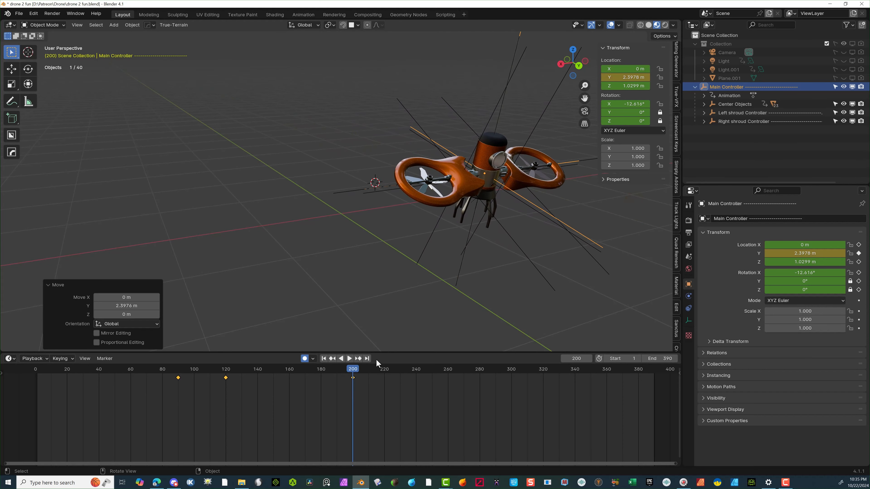
Step: Play the animation from the start to check the drone's forward flight along Y
{"action": "left_click_drag", "start_coordinate": [345, 370], "coordinate": [39, 396]}
{"action": "key", "text": "space"}
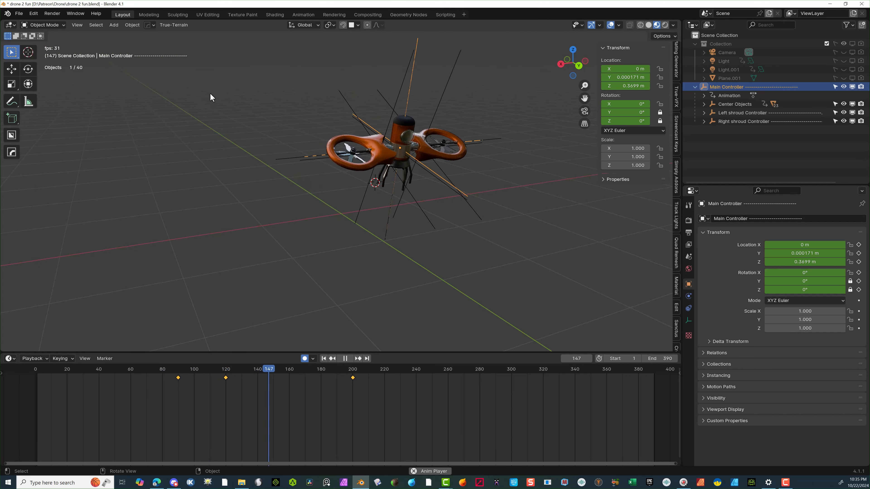
{"action": "key", "text": "space"}
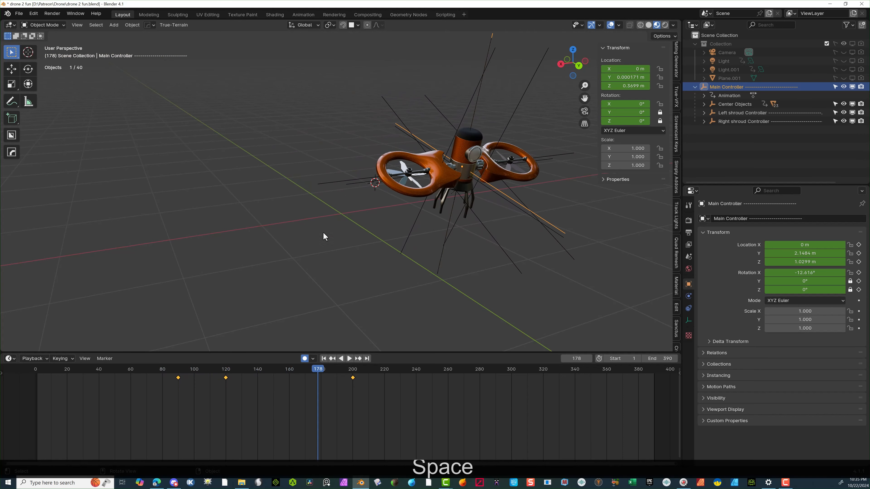
Step: Set the Main Controller's Y rotation to 12° at frame 160 and keyframe it
{"action": "left_click_drag", "start_coordinate": [319, 370], "coordinate": [288, 370]}
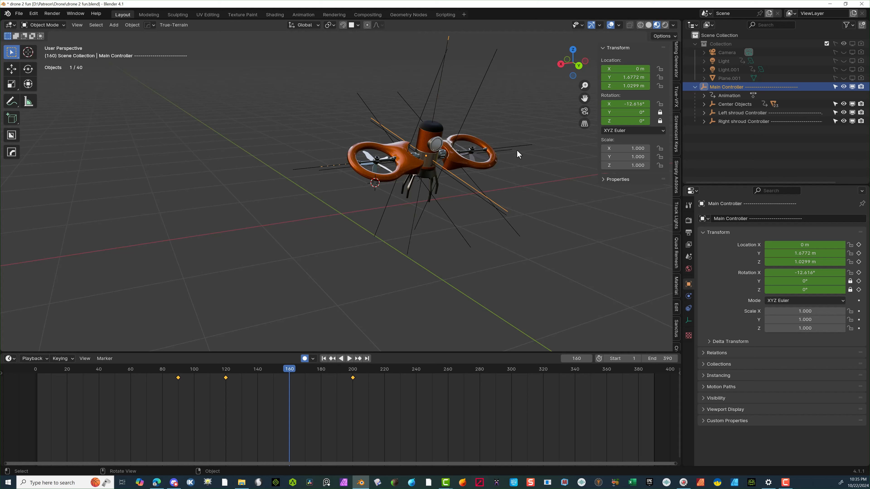
{"action": "key", "text": "r"}
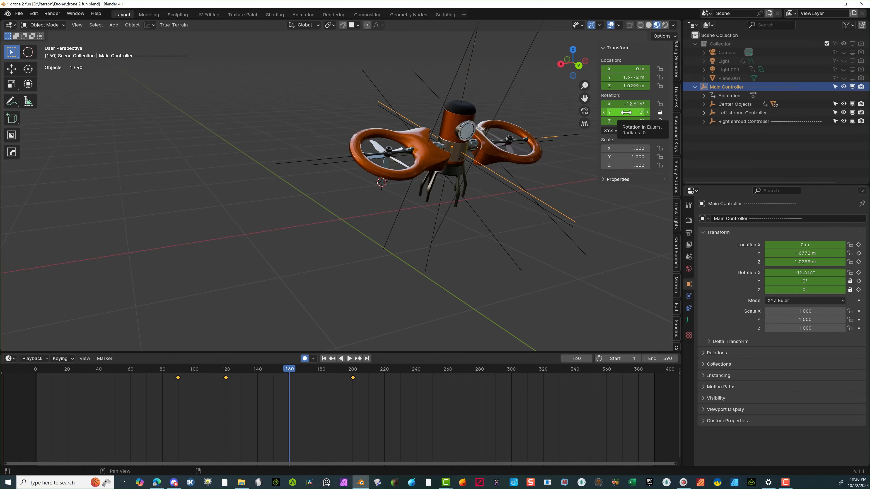
{"action": "left_click_drag", "start_coordinate": [626, 112], "coordinate": [636, 112]}
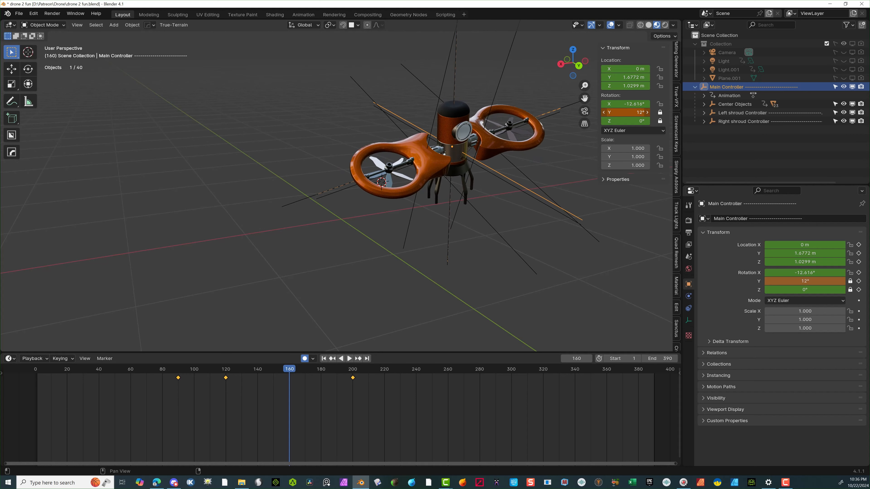
{"action": "key", "text": "i"}
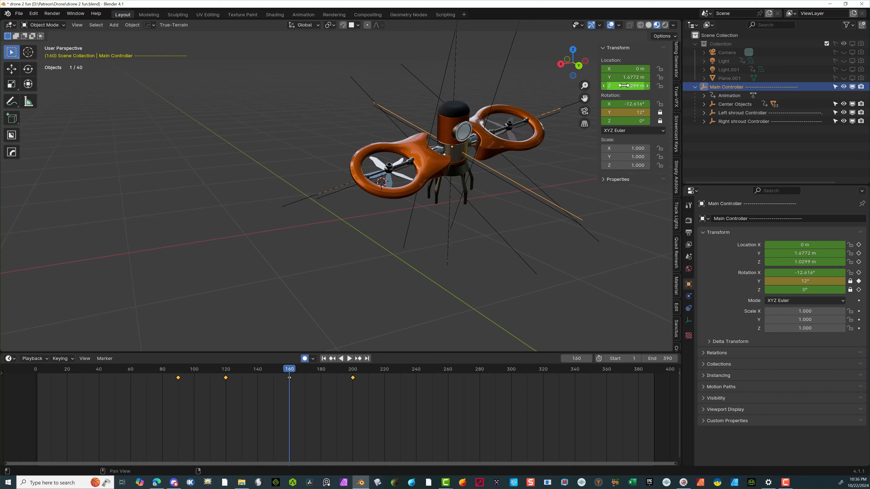
Step: Keyframe the Main Controller's location at frame 160 with X at 0.25 m and Y at 1.6272 m
{"action": "left_click_drag", "start_coordinate": [618, 79], "coordinate": [636, 69]}
{"action": "key", "text": "i"}
{"action": "key", "text": "i"}
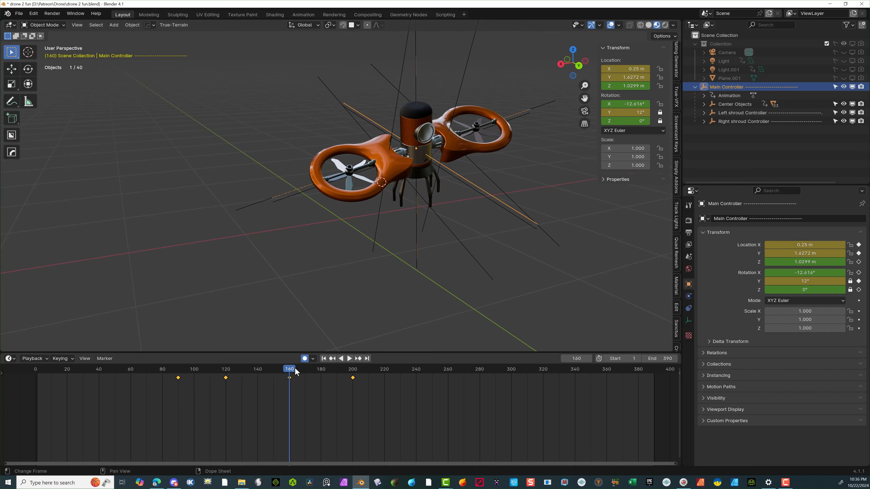
Step: Play the animation from frame 160 and again from the start to check the drone's sideways bank
{"action": "key", "text": "space"}
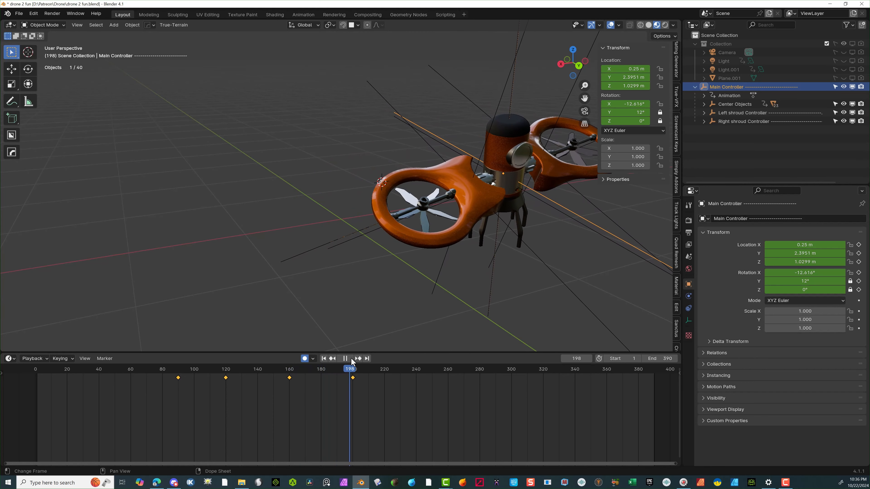
{"action": "left_click", "coordinate": [351, 359]}
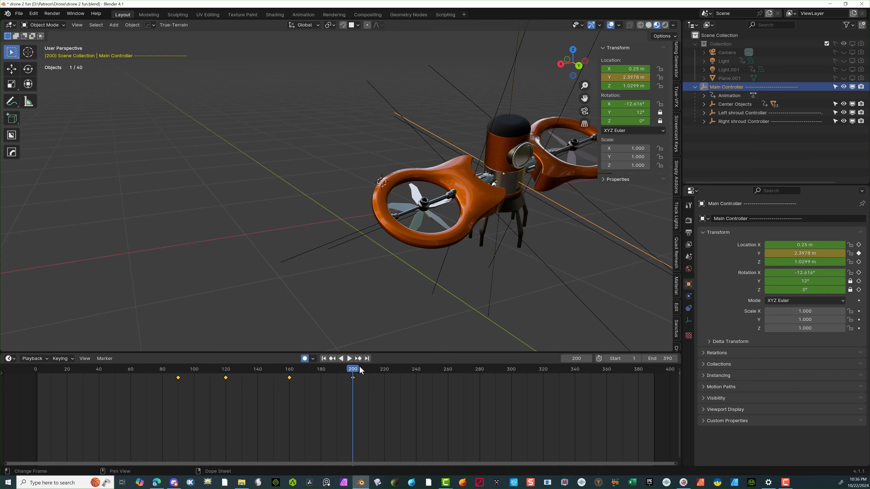
{"action": "scroll", "coordinate": [343, 365], "scroll_direction": "down", "scroll_amount": 1}
{"action": "left_click_drag", "start_coordinate": [353, 367], "coordinate": [57, 370]}
{"action": "scroll", "coordinate": [380, 114], "scroll_direction": "down", "scroll_amount": 4}
{"action": "middle_click_drag", "start_coordinate": [378, 192], "coordinate": [416, 216]}
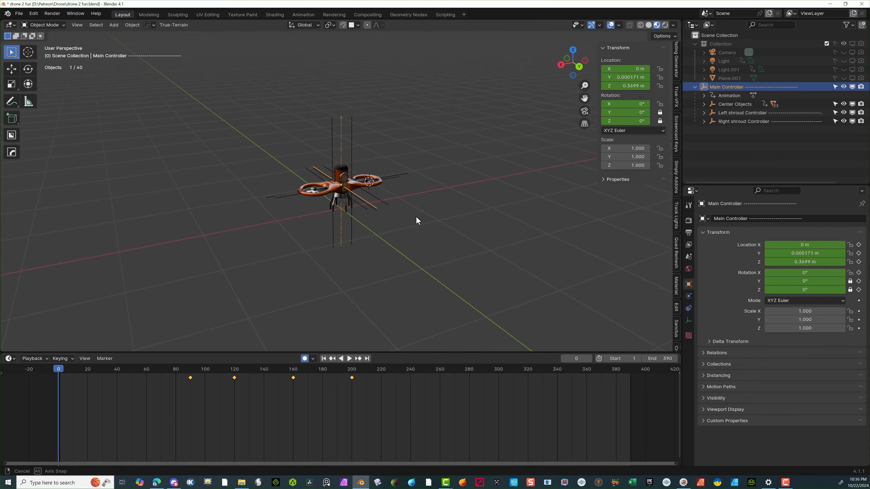
{"action": "scroll", "coordinate": [417, 216], "scroll_direction": "up", "scroll_amount": 2}
{"action": "key", "text": "space"}
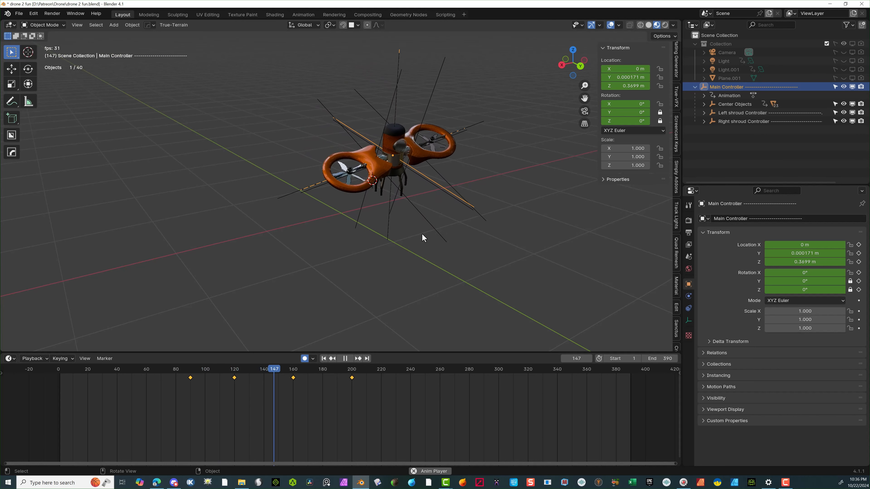
{"action": "key", "text": "space"}
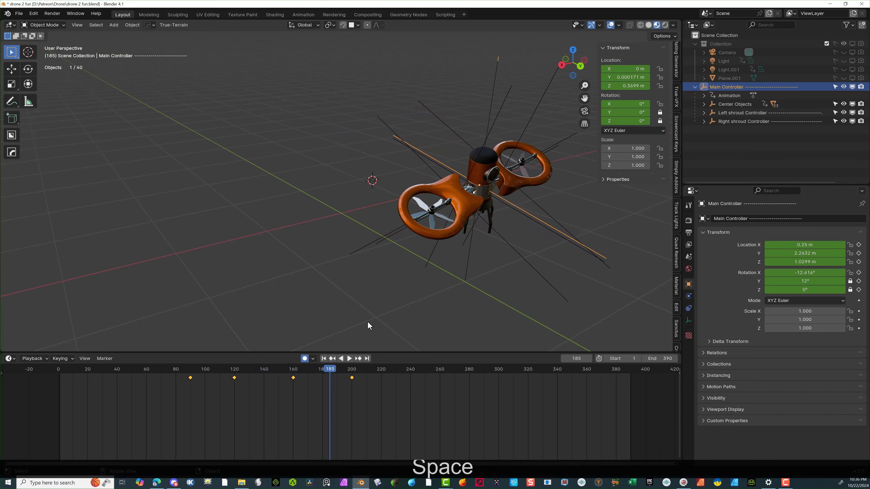
Step: At frame 200, set the Main Controller's Y location to 2.3778 m and its Y rotation to -2°
{"action": "left_click_drag", "start_coordinate": [327, 367], "coordinate": [351, 375]}
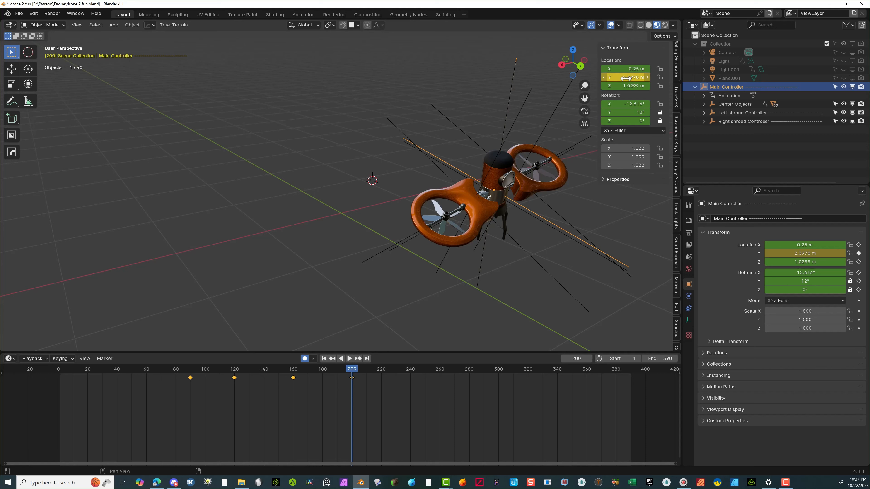
{"action": "mouse_move", "coordinate": [626, 78]}
{"action": "left_mouse_down"}
{"action": "mouse_move", "coordinate": [634, 78]}
{"action": "mouse_move", "coordinate": [625, 78]}
{"action": "left_mouse_up"}
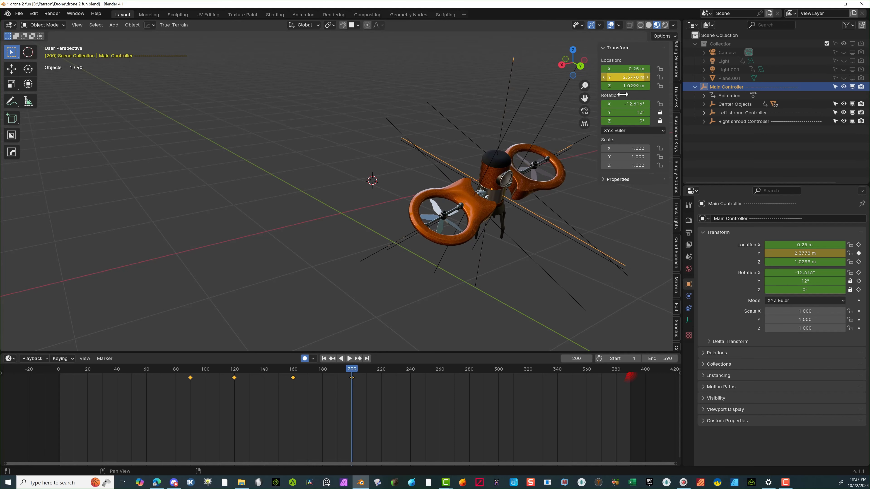
{"action": "left_click_drag", "start_coordinate": [620, 112], "coordinate": [607, 113]}
{"action": "left_click", "coordinate": [620, 112]}
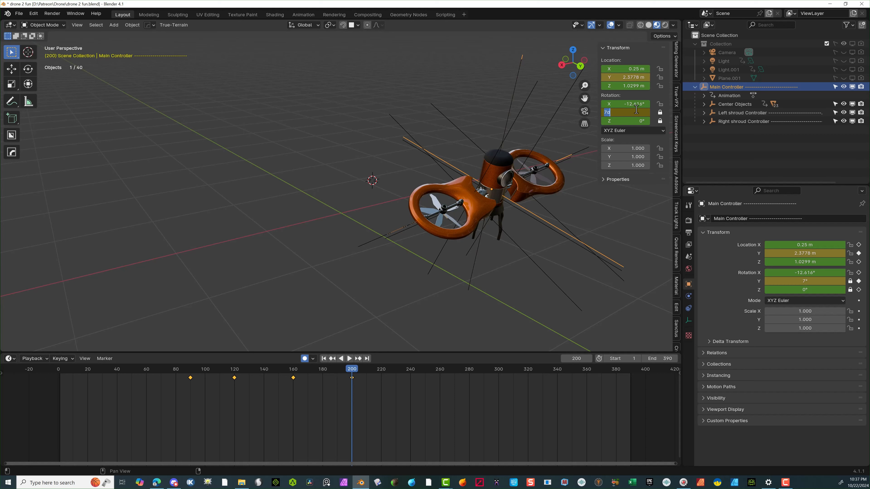
{"action": "left_click", "coordinate": [625, 114]}
{"action": "left_click", "coordinate": [630, 197]}
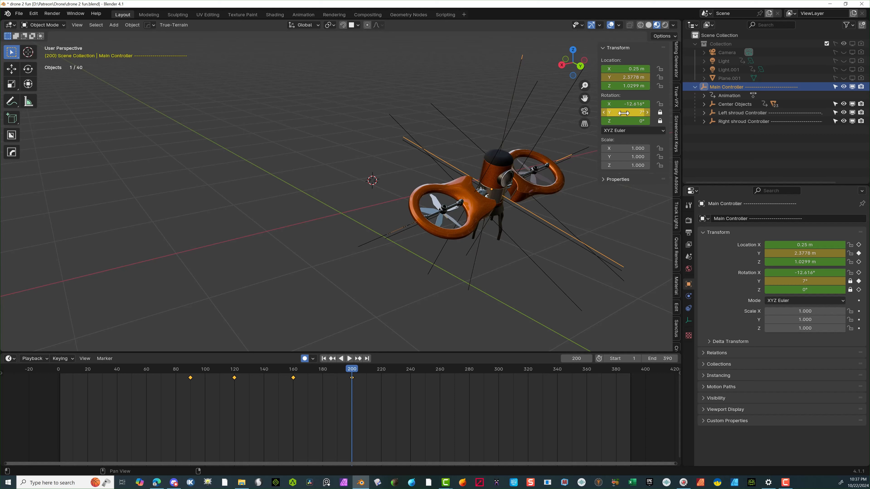
{"action": "mouse_move", "coordinate": [627, 112]}
{"action": "left_mouse_down"}
{"action": "mouse_move", "coordinate": [638, 112]}
{"action": "mouse_move", "coordinate": [613, 112]}
{"action": "left_mouse_up"}
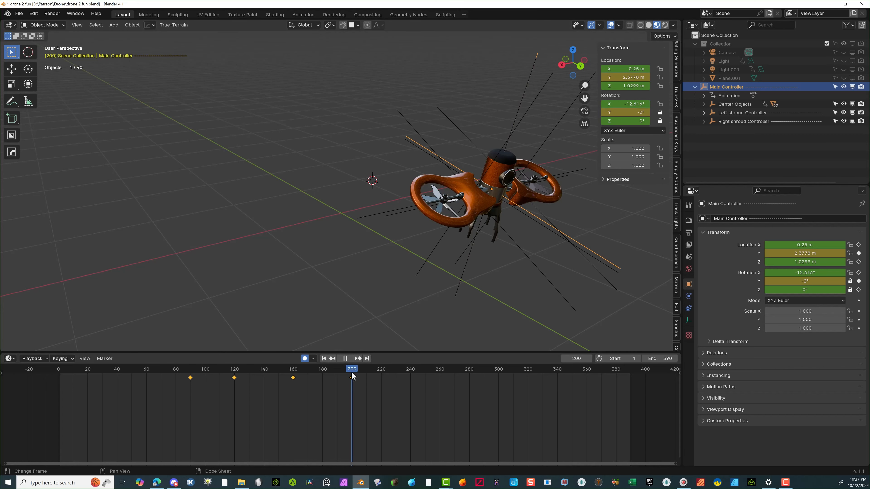
Step: Replay the animation from frame 0 past frame 200 to check how the drone levels out of its bank
{"action": "left_click_drag", "start_coordinate": [351, 372], "coordinate": [58, 369]}
{"action": "key", "text": "space"}
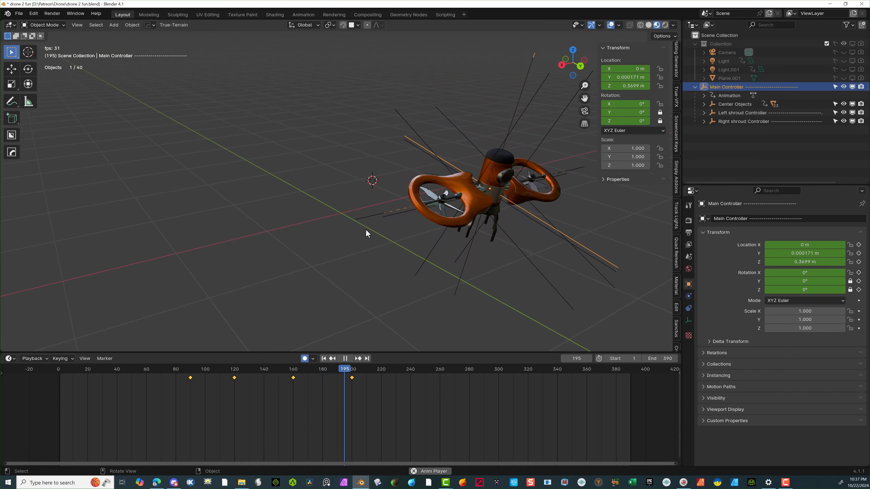
{"action": "key", "text": "space"}
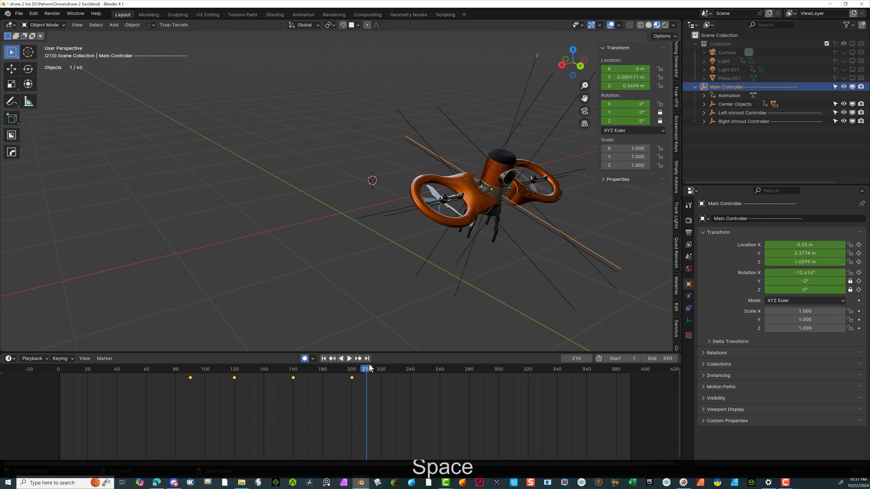
Step: Move the current frame to 300 and keyframe the Main Controller's X rotation at 0°
{"action": "left_click_drag", "start_coordinate": [371, 370], "coordinate": [352, 370]}
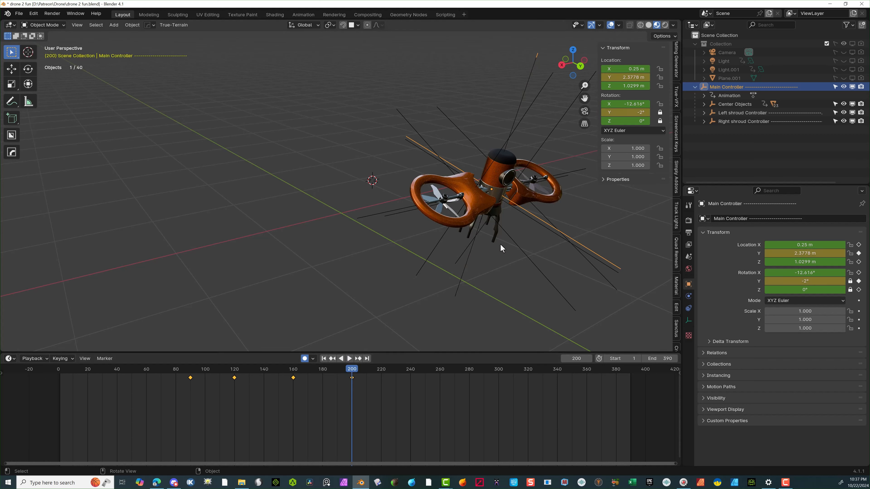
{"action": "scroll", "coordinate": [461, 236], "scroll_direction": "down", "scroll_amount": 3}
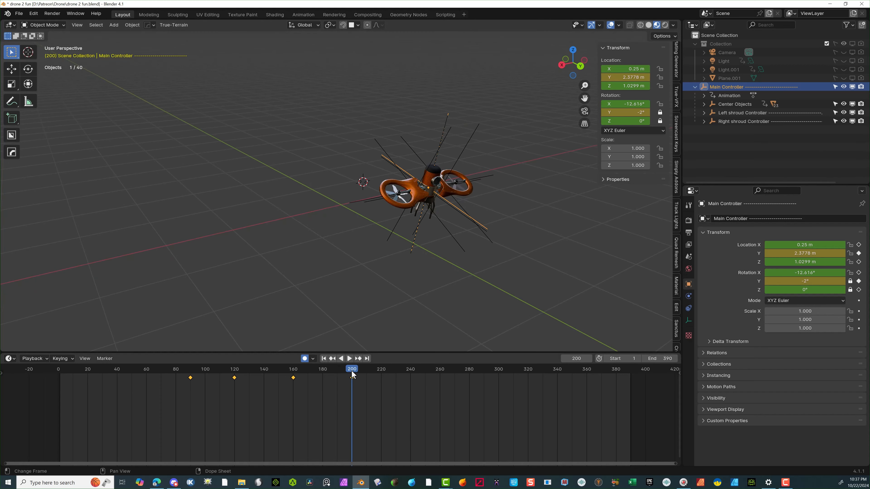
{"action": "key", "text": "space"}
{"action": "left_click_drag", "start_coordinate": [497, 384], "coordinate": [498, 385]}
{"action": "left_click", "coordinate": [498, 386]}
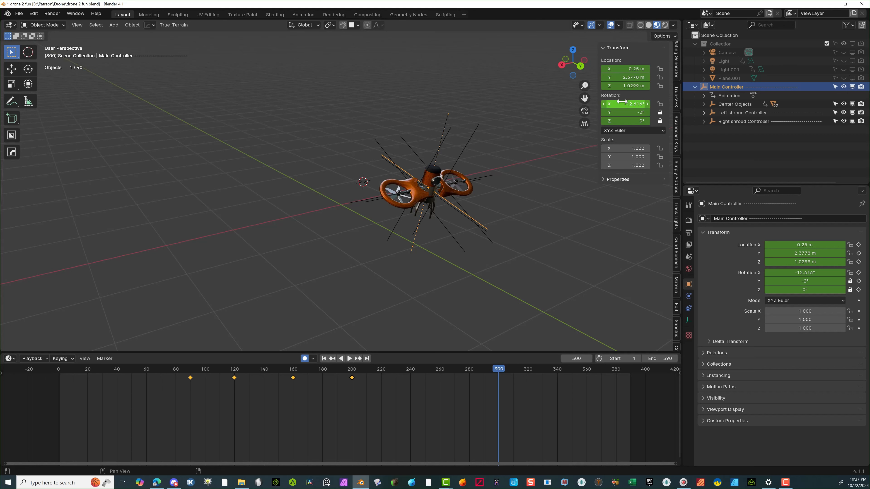
{"action": "left_click_drag", "start_coordinate": [626, 105], "coordinate": [649, 104]}
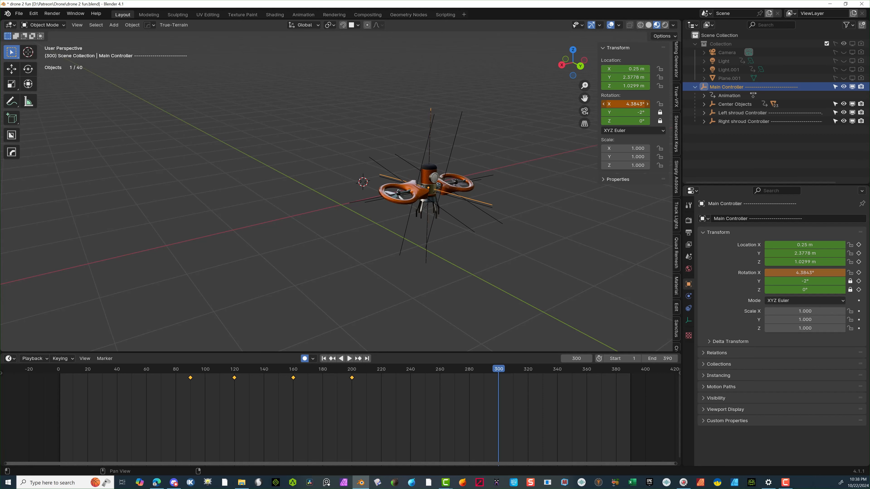
{"action": "key", "text": "i"}
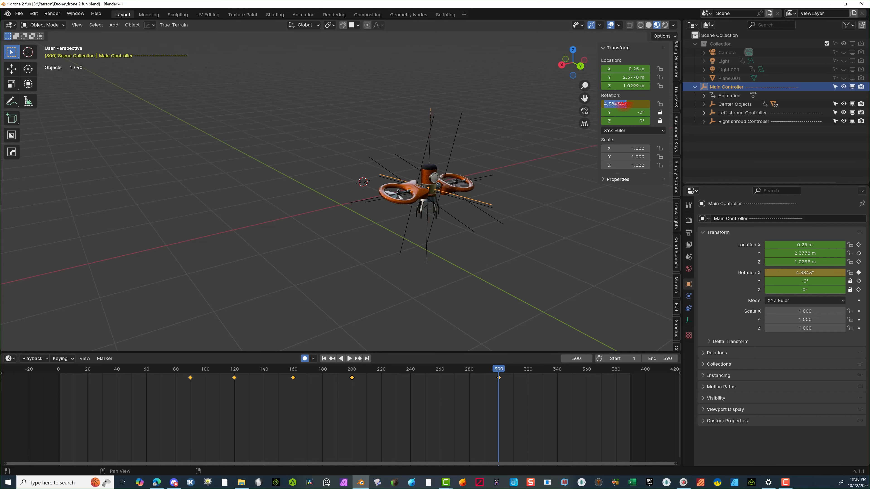
{"action": "type", "text": "0"}
{"action": "key", "text": "Tab"}
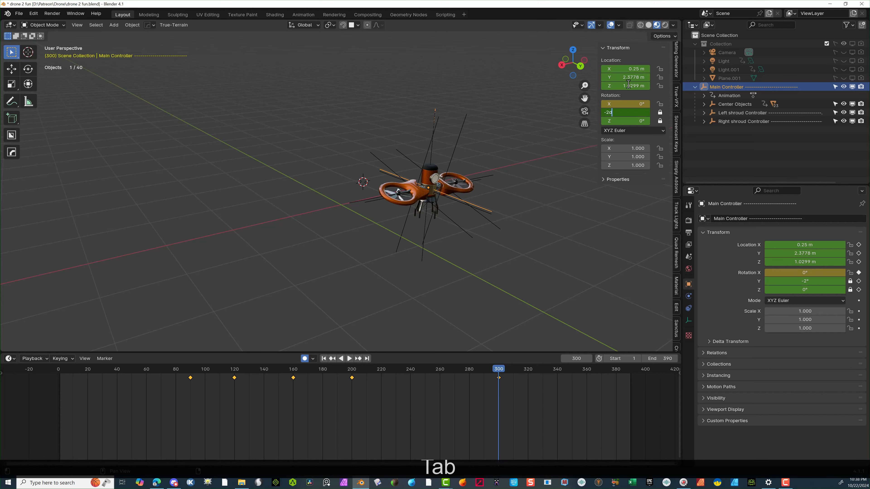
Step: At frame 300, raise the Main Controller to Z 4.1599 m and move it to Y 7.6878 m
{"action": "left_click", "coordinate": [619, 71]}
{"action": "left_click_drag", "start_coordinate": [626, 85], "coordinate": [668, 86]}
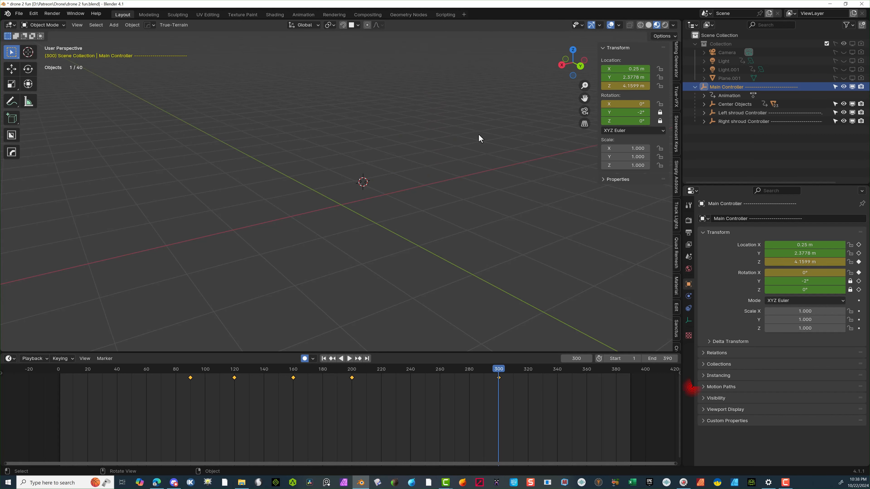
{"action": "mouse_move", "coordinate": [503, 372]}
{"action": "left_mouse_down"}
{"action": "mouse_move", "coordinate": [408, 371]}
{"action": "mouse_move", "coordinate": [499, 370]}
{"action": "left_mouse_up"}
{"action": "scroll", "coordinate": [448, 175], "scroll_direction": "down", "scroll_amount": 5}
{"action": "scroll", "coordinate": [418, 114], "scroll_direction": "up", "scroll_amount": 2}
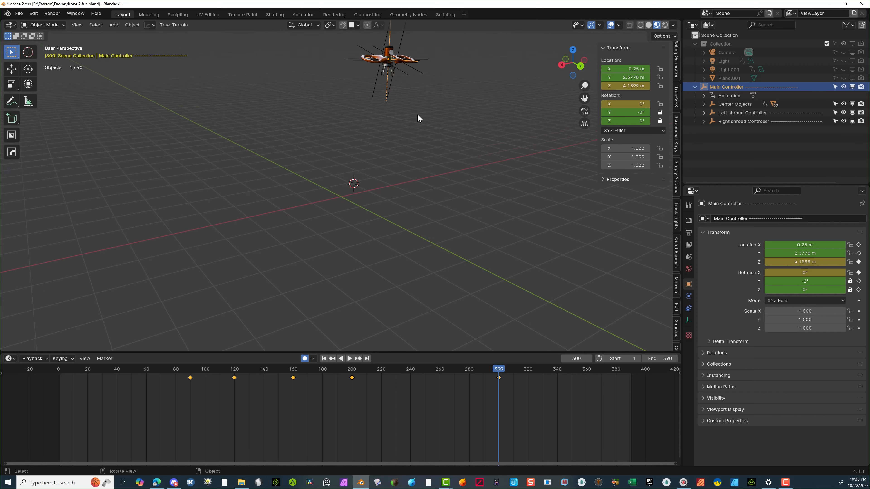
{"action": "left_click_drag", "start_coordinate": [585, 99], "coordinate": [586, 103]}
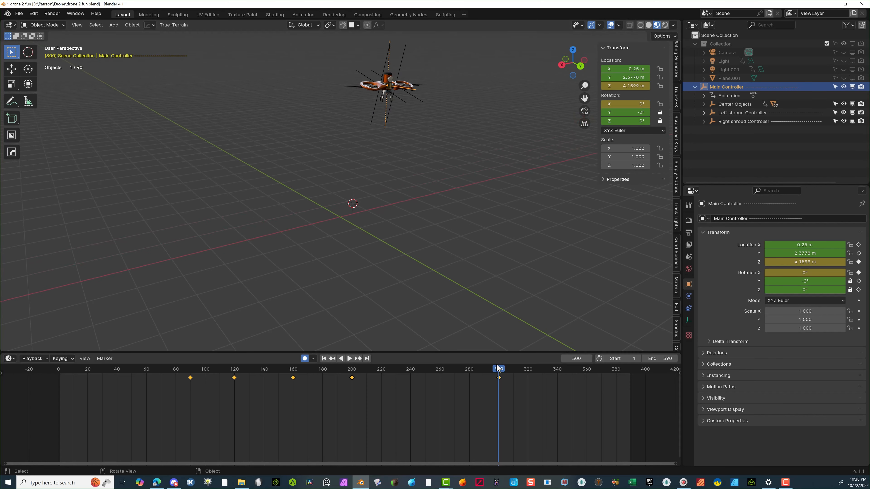
{"action": "mouse_move", "coordinate": [499, 369]}
{"action": "left_mouse_down"}
{"action": "mouse_move", "coordinate": [351, 374]}
{"action": "mouse_move", "coordinate": [173, 395]}
{"action": "mouse_move", "coordinate": [91, 379]}
{"action": "mouse_move", "coordinate": [257, 384]}
{"action": "mouse_move", "coordinate": [499, 368]}
{"action": "left_mouse_up"}
{"action": "left_click_drag", "start_coordinate": [623, 77], "coordinate": [654, 77]}
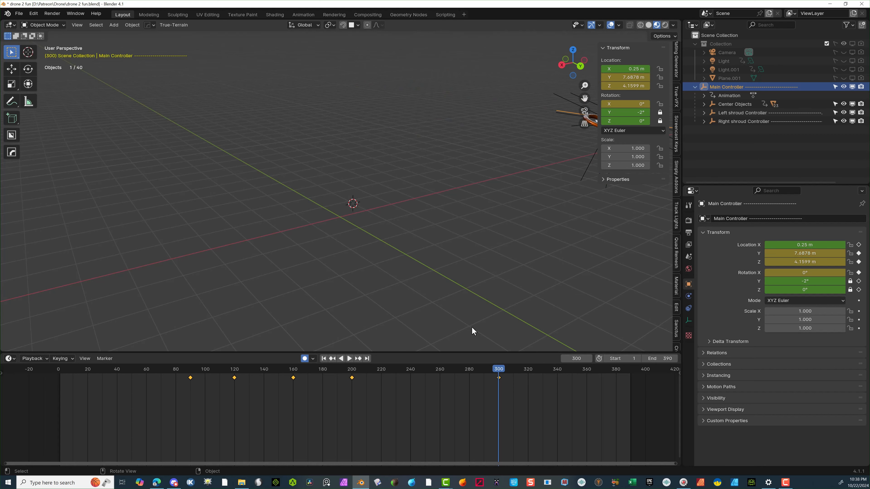
Step: Play the animation from frame 1 to check the climb and forward flight, and return to frame 300
{"action": "left_click_drag", "start_coordinate": [496, 368], "coordinate": [63, 368]}
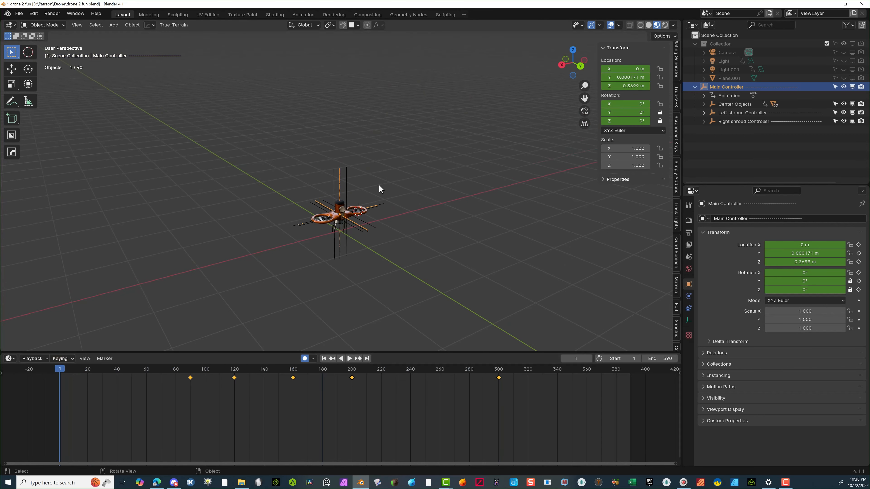
{"action": "scroll", "coordinate": [358, 209], "scroll_direction": "up", "scroll_amount": 4}
{"action": "left_click_drag", "start_coordinate": [585, 99], "coordinate": [539, 62]}
{"action": "scroll", "coordinate": [412, 185], "scroll_direction": "down", "scroll_amount": 4}
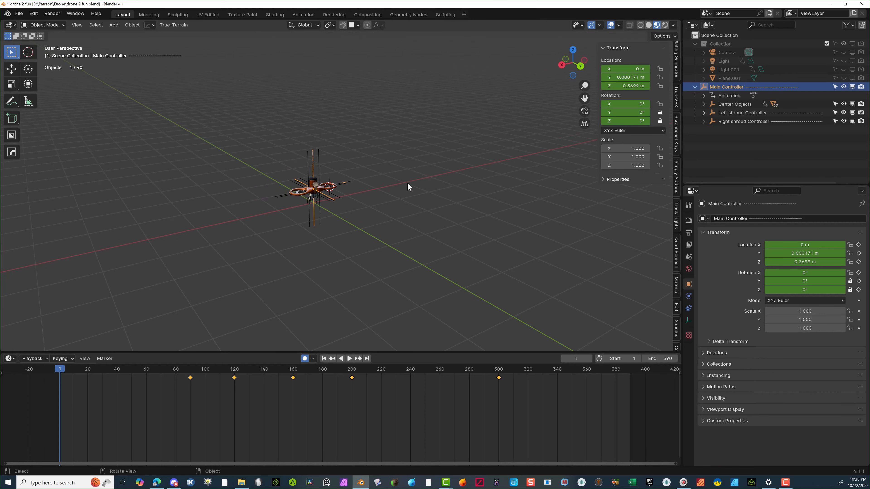
{"action": "key", "text": "space"}
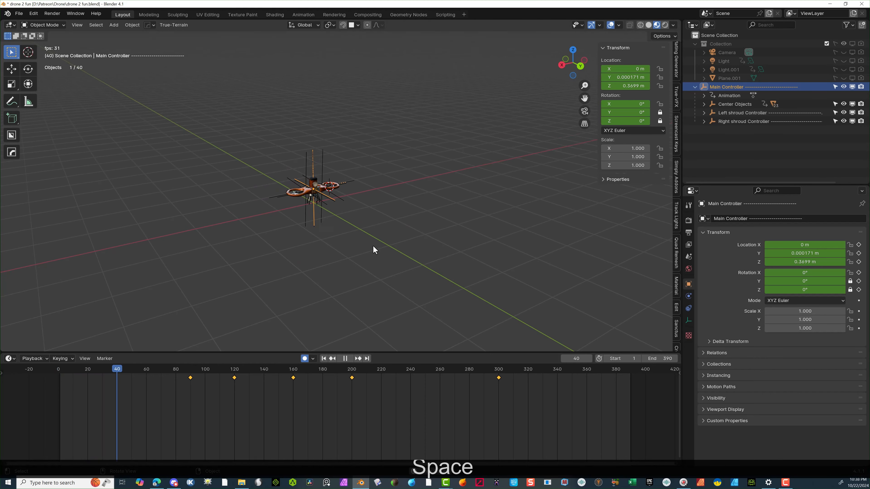
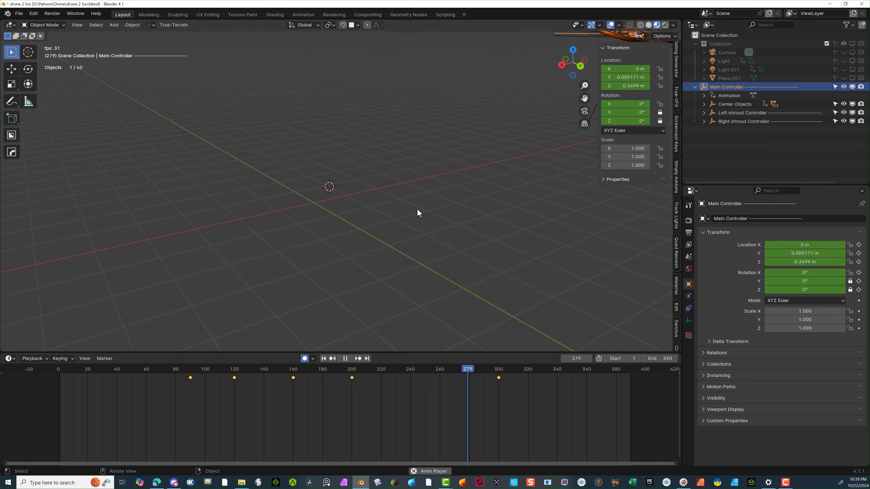
{"action": "key", "text": "space"}
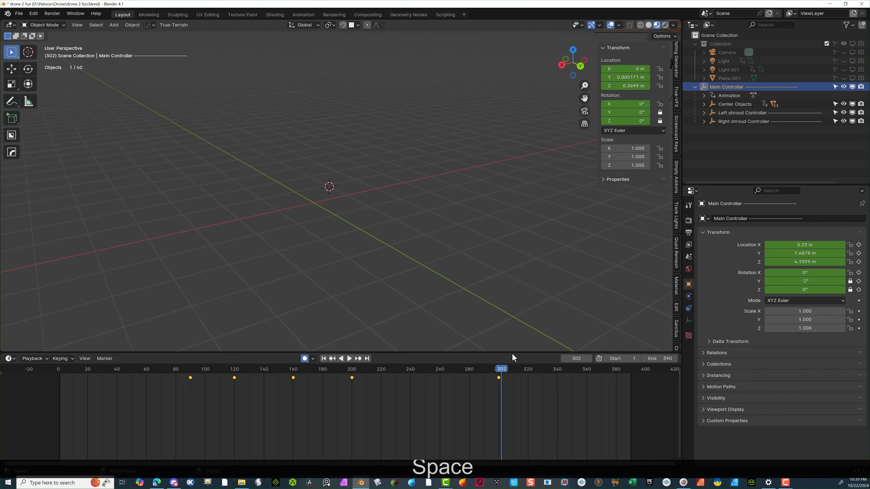
{"action": "left_click", "coordinate": [499, 373]}
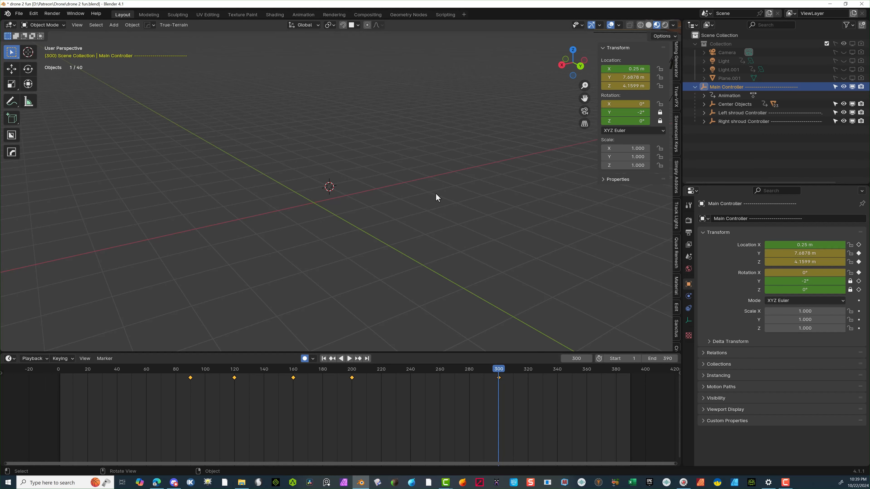
Step: Return to frame 1 and make the Collection holding the camera, lights and plane selectable and visible in the viewport
{"action": "scroll", "coordinate": [436, 194], "scroll_direction": "down", "scroll_amount": 2}
{"action": "scroll", "coordinate": [341, 200], "scroll_direction": "up", "scroll_amount": 1}
{"action": "scroll", "coordinate": [357, 191], "scroll_direction": "down", "scroll_amount": 1}
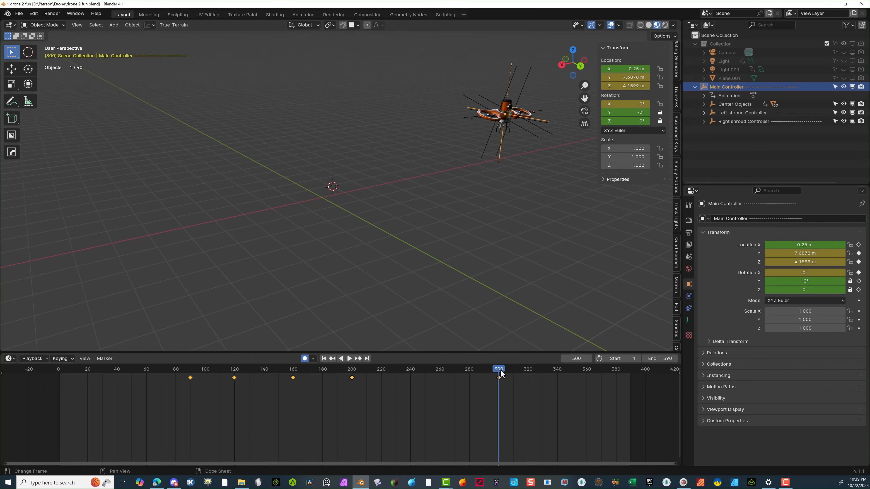
{"action": "left_click_drag", "start_coordinate": [500, 374], "coordinate": [60, 389]}
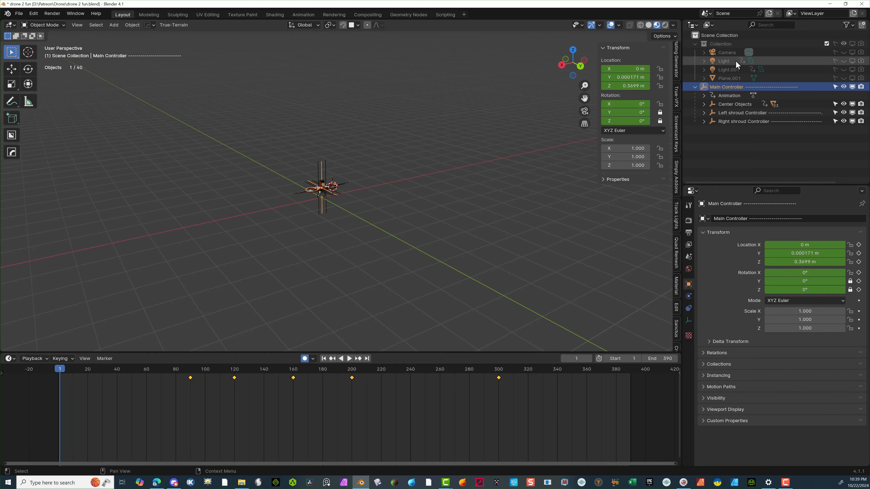
{"action": "left_click", "coordinate": [852, 52]}
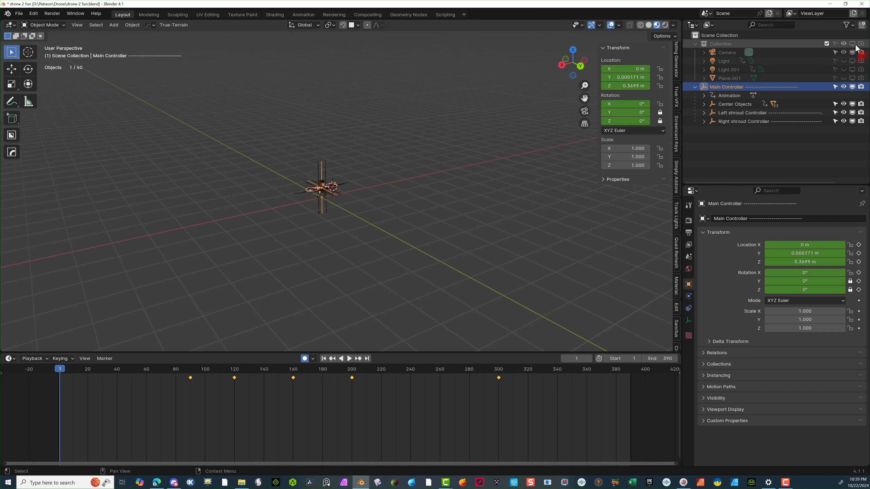
{"action": "left_click", "coordinate": [835, 44], "text": "shift"}
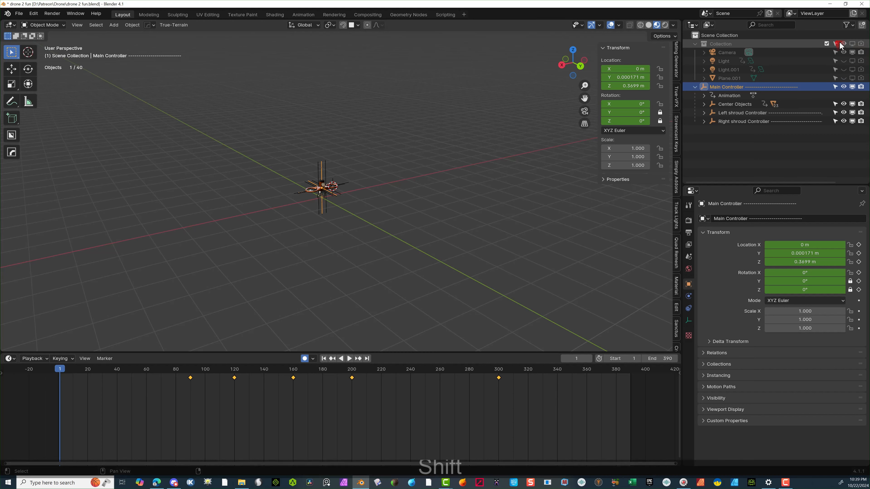
{"action": "left_click", "coordinate": [853, 44], "text": "shift"}
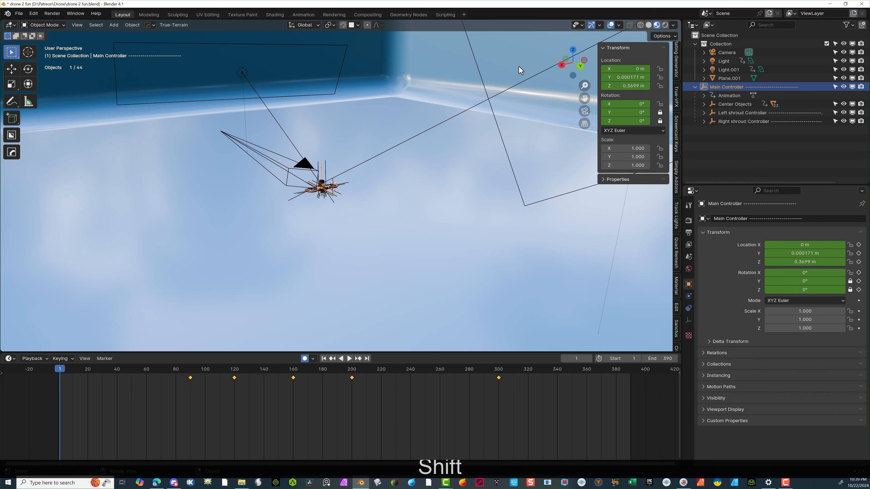
Step: View the scene through the active camera to check how it frames the drone
{"action": "scroll", "coordinate": [280, 205], "scroll_direction": "up", "scroll_amount": 4}
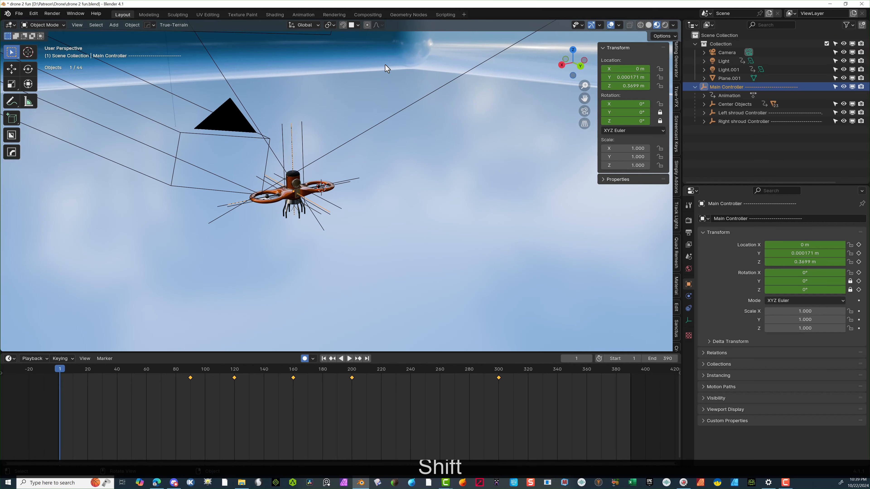
{"action": "left_click", "coordinate": [104, 25]}
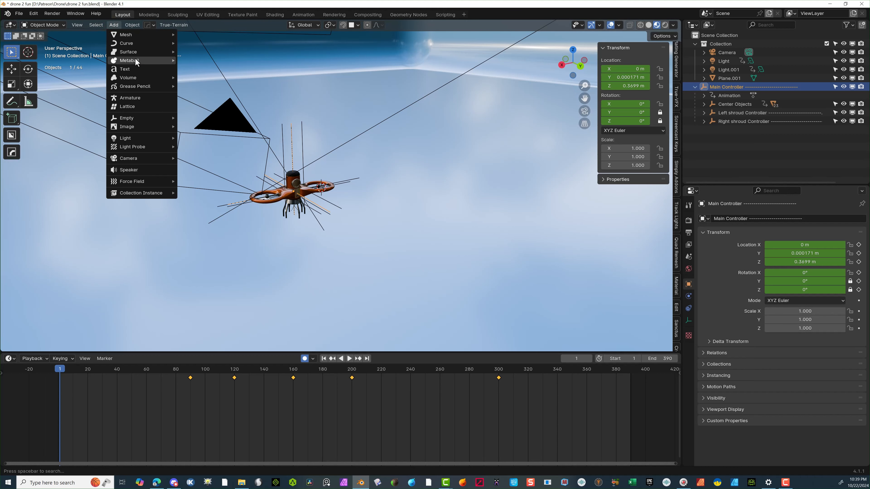
{"action": "mouse_move", "coordinate": [79, 25]}
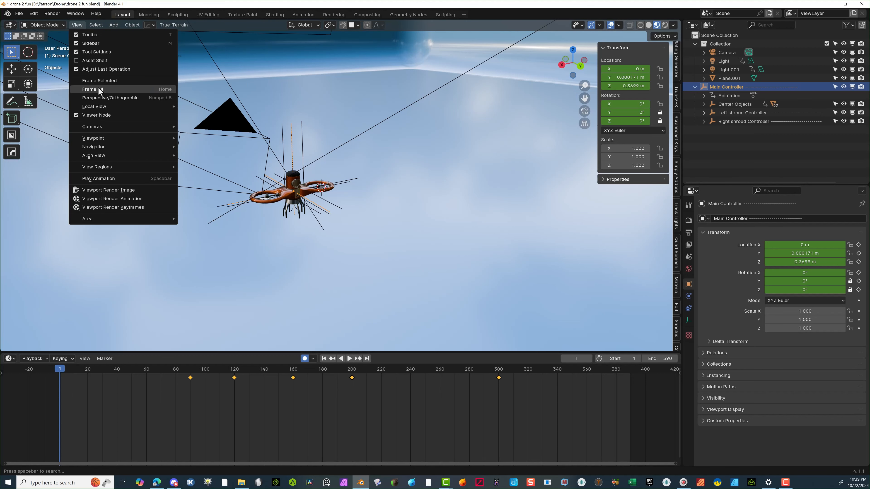
{"action": "mouse_move", "coordinate": [99, 129]}
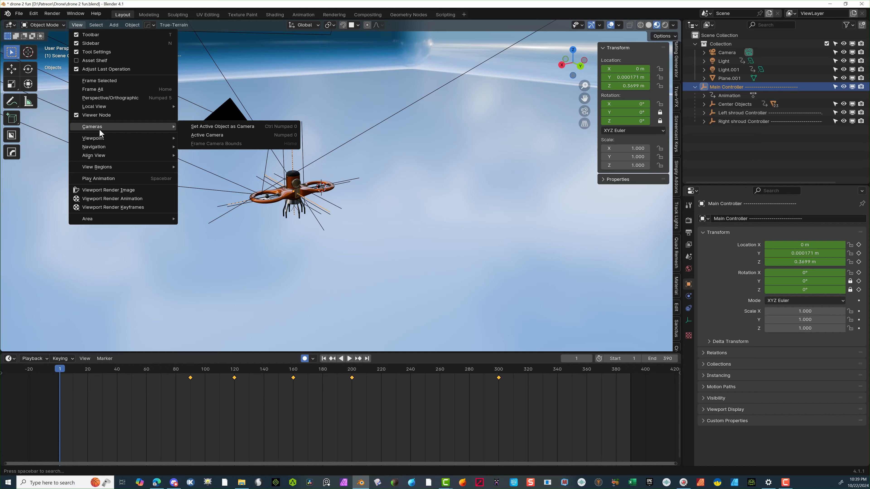
{"action": "left_click", "coordinate": [206, 137]}
{"action": "scroll", "coordinate": [294, 225], "scroll_direction": "down", "scroll_amount": 4}
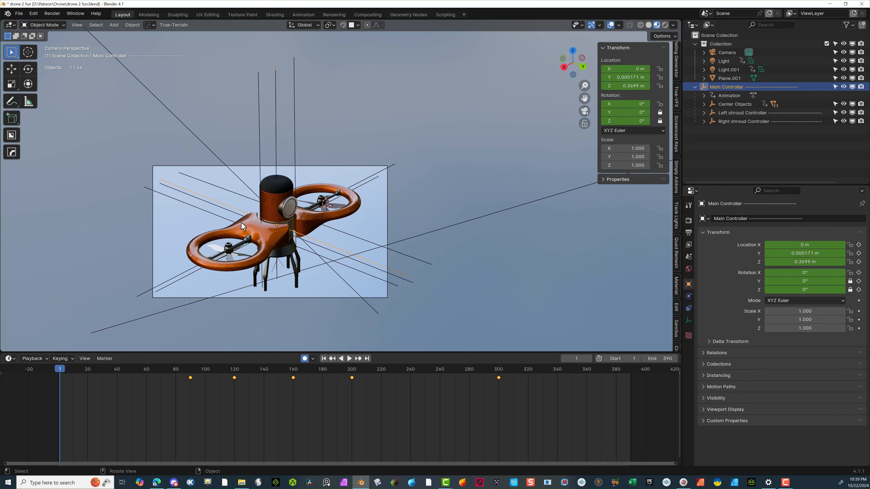
Step: Orbit to a front view of the drone and align the Camera object to that view
{"action": "middle_click_drag", "start_coordinate": [284, 226], "coordinate": [294, 249]}
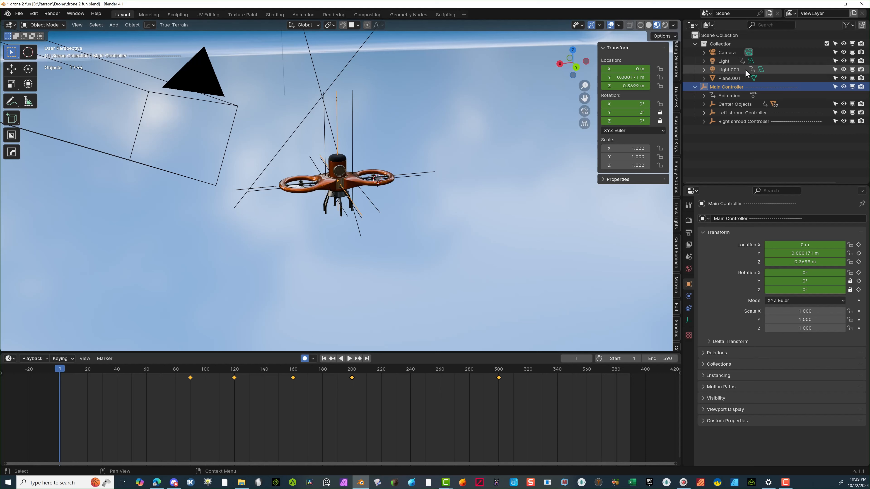
{"action": "left_click", "coordinate": [726, 52]}
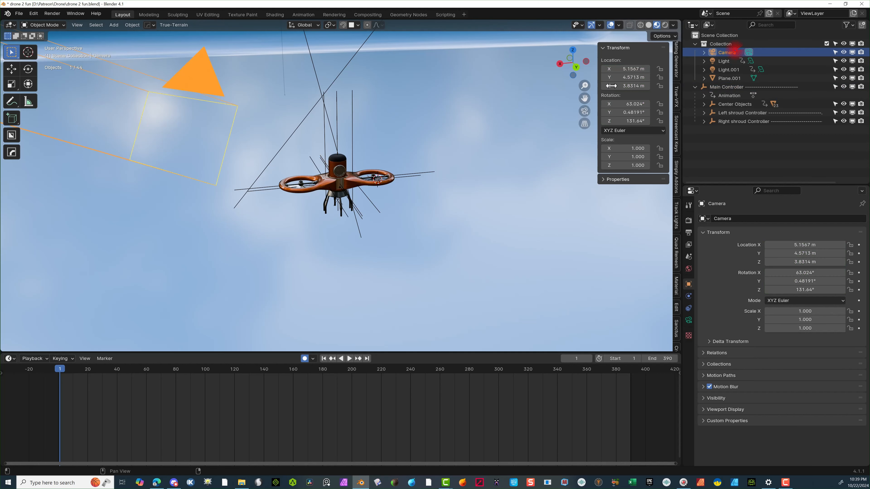
{"action": "middle_click_drag", "start_coordinate": [389, 222], "coordinate": [384, 219]}
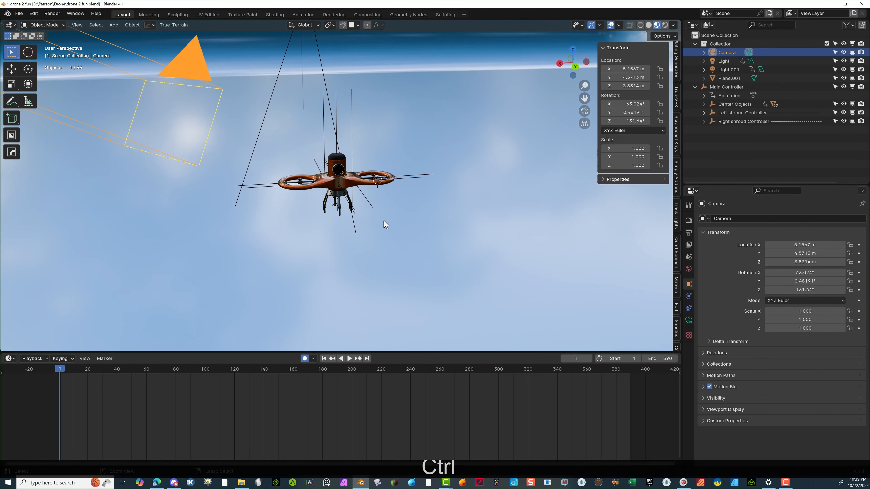
{"action": "key", "text": "ctrl+alt+KP_0"}
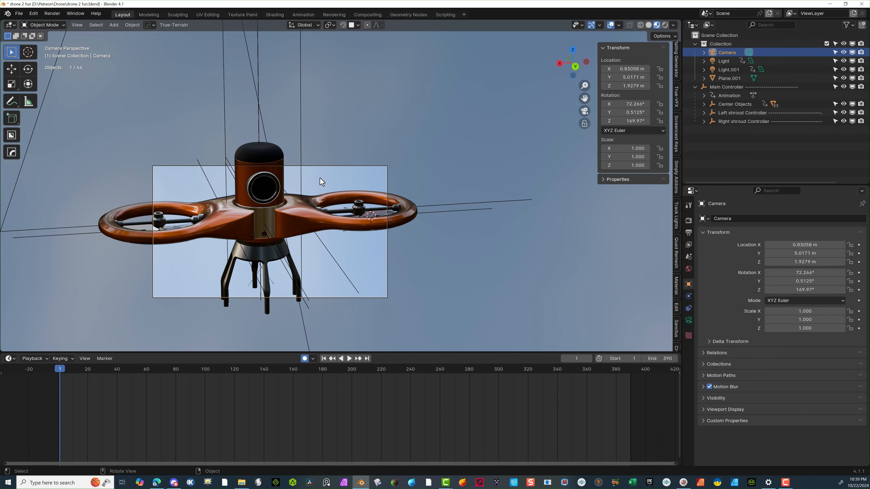
Step: At frame 1, pull the camera back 4.5799 m along Y and recentre the drone at camera location X 1.6358, Y 9.0217, Z 3.269 m
{"action": "key", "text": "g"}
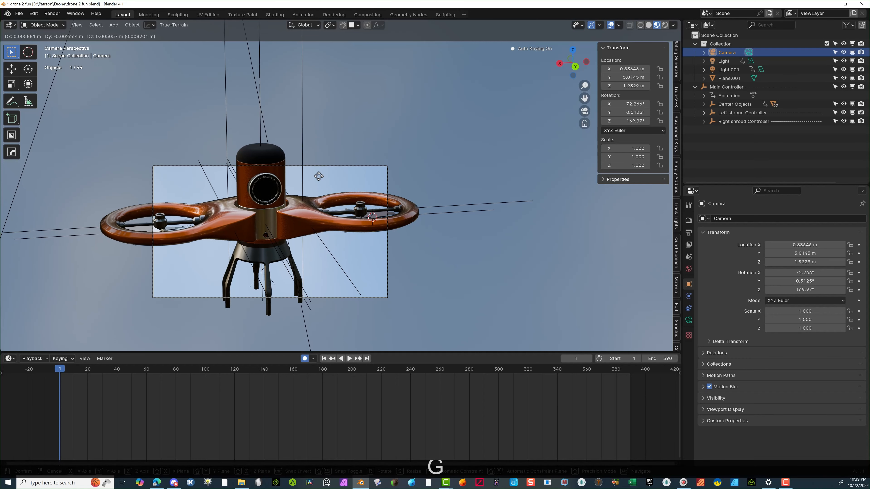
{"action": "key", "text": "y"}
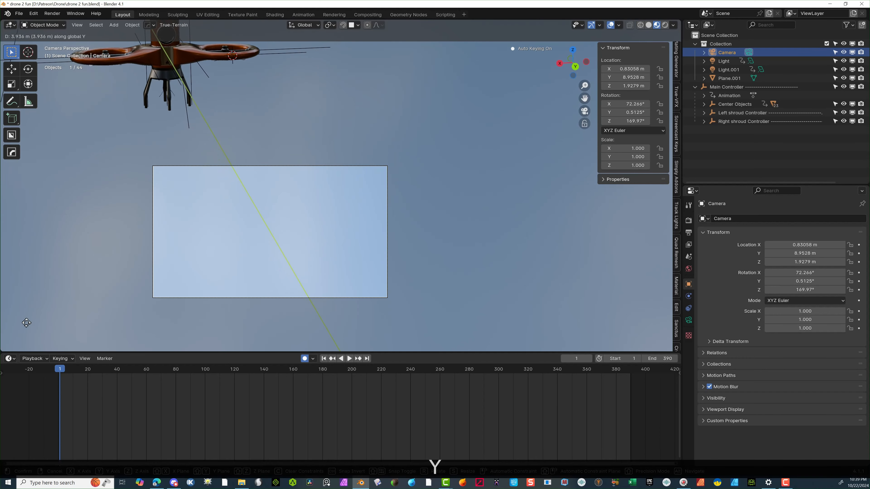
{"action": "left_click", "coordinate": [234, 232]}
{"action": "key", "text": "g"}
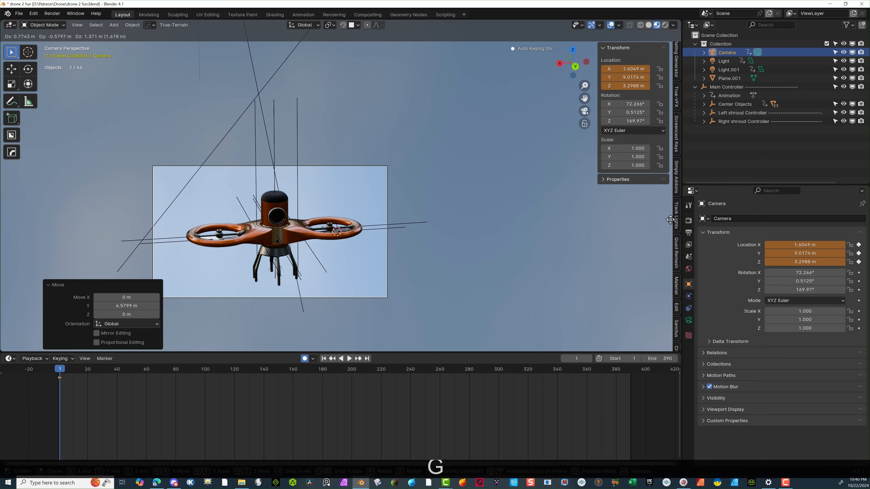
{"action": "left_click", "coordinate": [677, 233]}
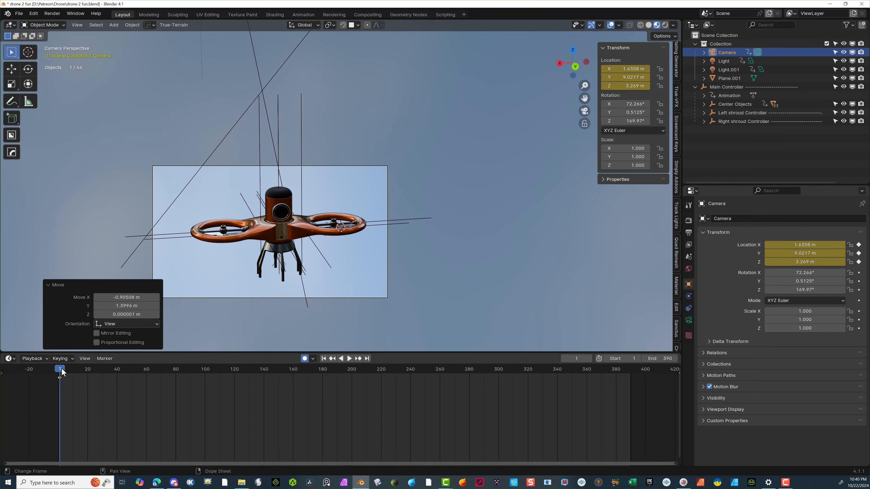
Step: Go to frame 207 and move the camera to X 1.3215, Y 8.4664, Z 5.1481 m so the drone is in frame
{"action": "left_click_drag", "start_coordinate": [62, 372], "coordinate": [362, 382]}
{"action": "scroll", "coordinate": [353, 279], "scroll_direction": "down", "scroll_amount": 2}
{"action": "key", "text": "space"}
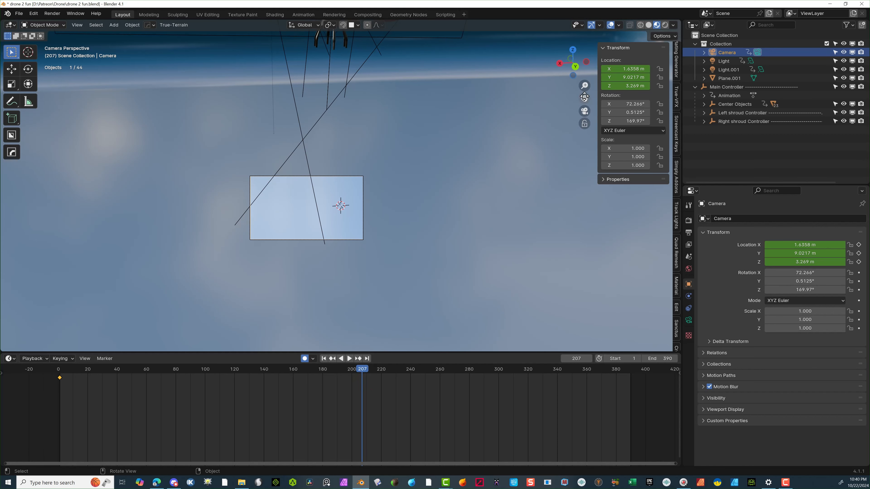
{"action": "mouse_move", "coordinate": [584, 97]}
{"action": "left_mouse_down"}
{"action": "mouse_move", "coordinate": [584, 160]}
{"action": "mouse_move", "coordinate": [574, 90]}
{"action": "left_mouse_up"}
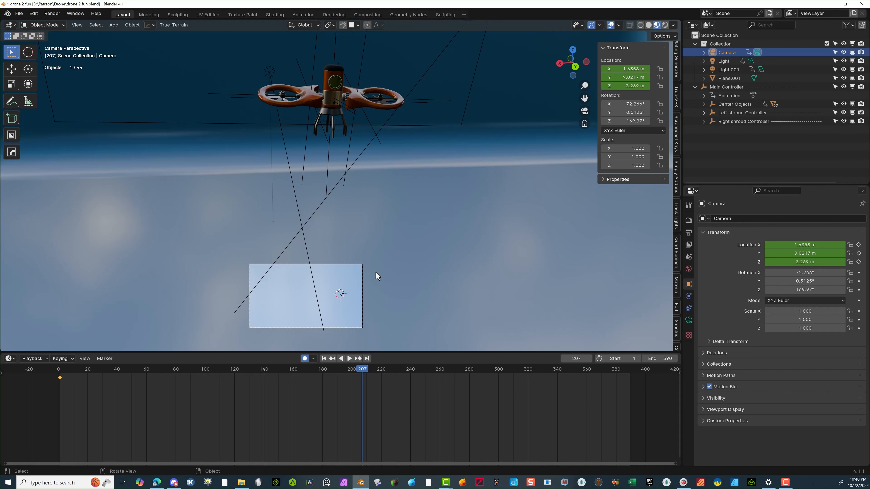
{"action": "left_click", "coordinate": [540, 154]}
{"action": "left_click", "coordinate": [336, 260]}
{"action": "key", "text": "g"}
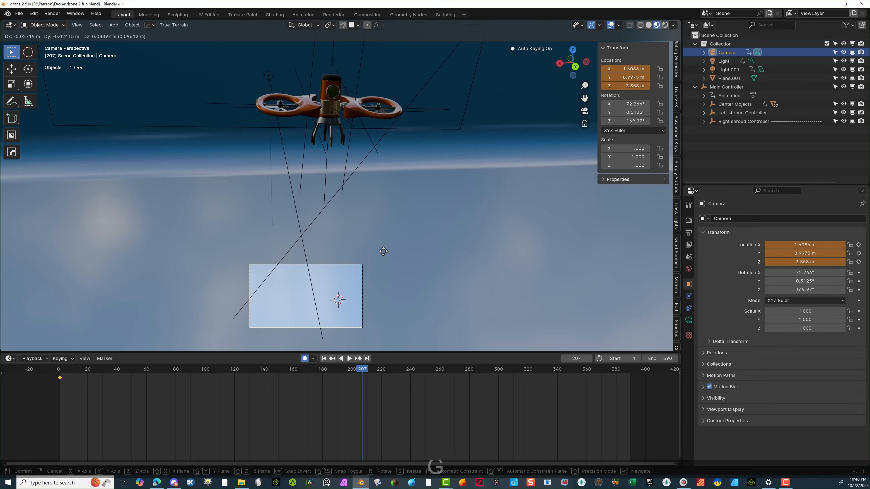
{"action": "left_click", "coordinate": [403, 61]}
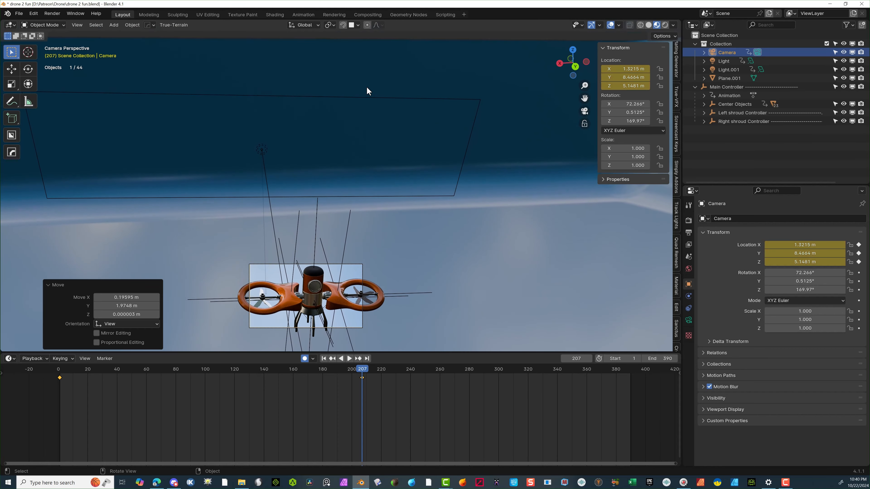
Step: At frame 207, pull the camera back 4.364 m along Y and reframe the drone from X 1.9036, Y 12.323, Z 6.3983 m
{"action": "key", "text": "g"}
{"action": "key", "text": "y"}
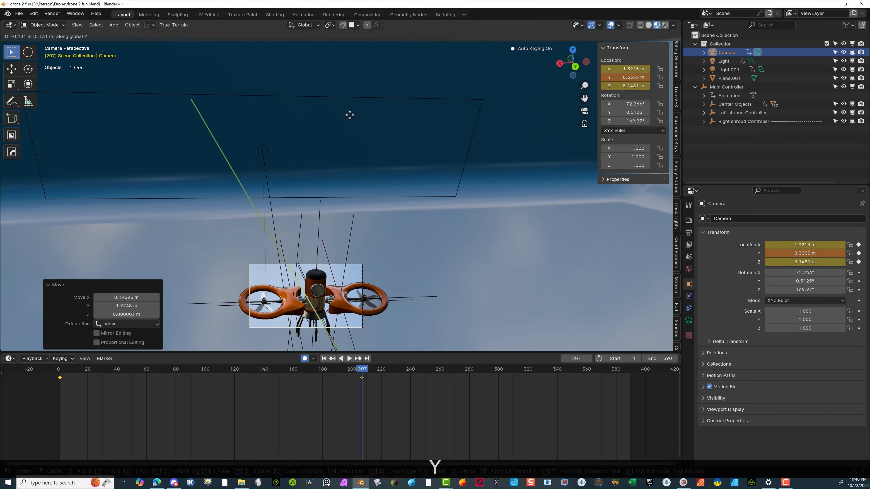
{"action": "left_click", "coordinate": [520, 247]}
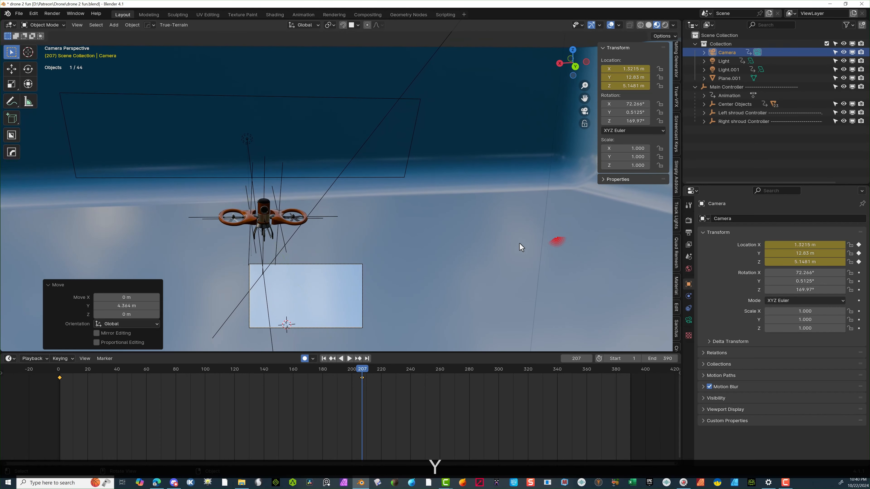
{"action": "key", "text": "g"}
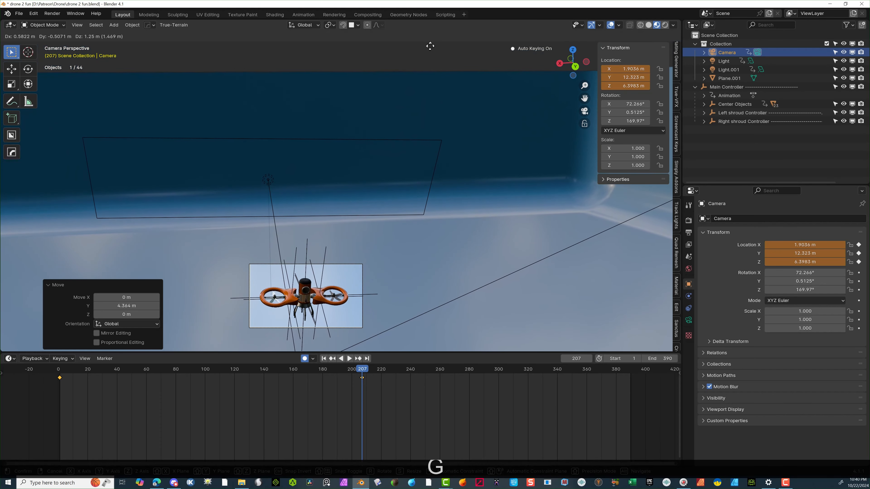
{"action": "left_click", "coordinate": [430, 45]}
Step: Go to frame 300 and move the camera to X 1.1086, Y 12.649, Z 5.8205 m to bring the drone into frame
{"action": "key", "text": "space"}
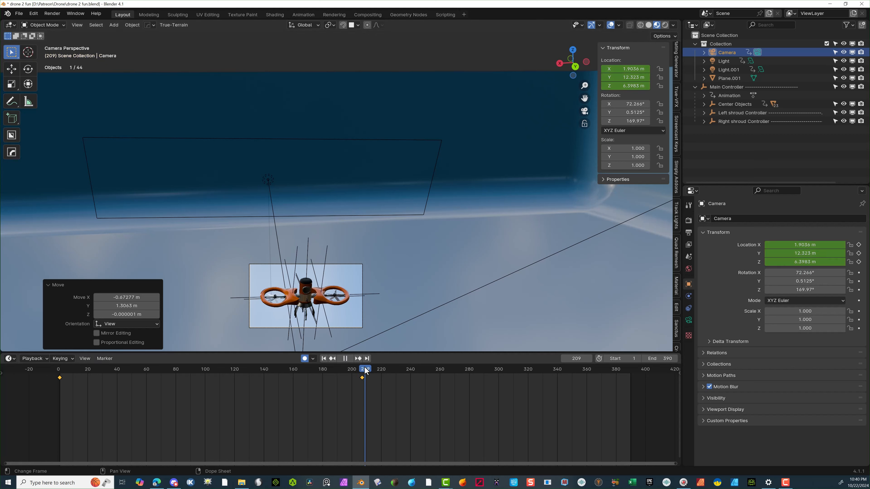
{"action": "left_click_drag", "start_coordinate": [415, 371], "coordinate": [501, 401]}
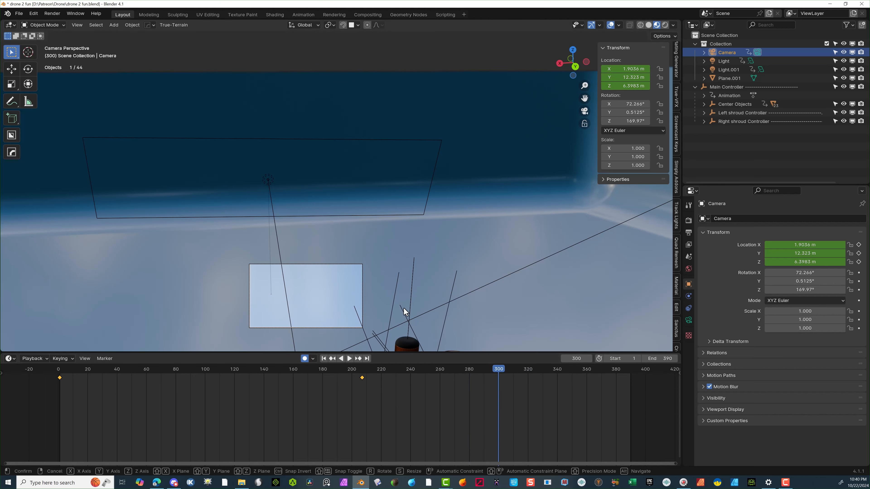
{"action": "key", "text": "g"}
{"action": "left_click", "coordinate": [494, 41]}
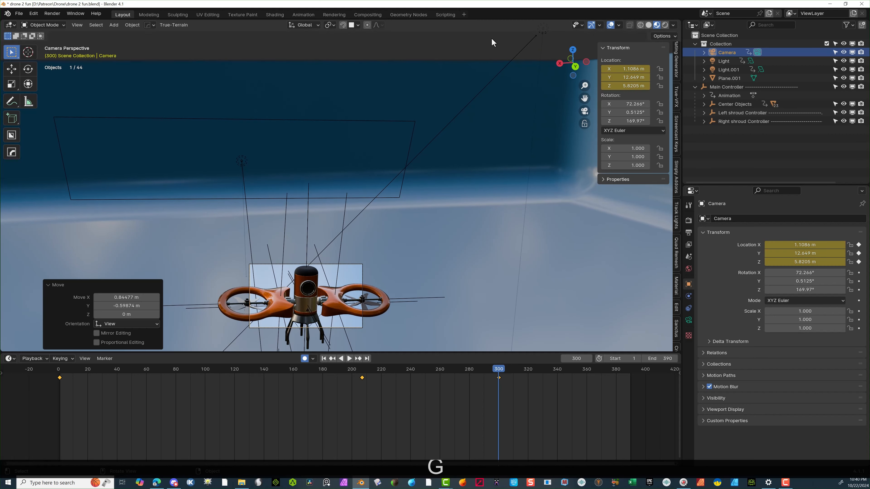
{"action": "key", "text": "g"}
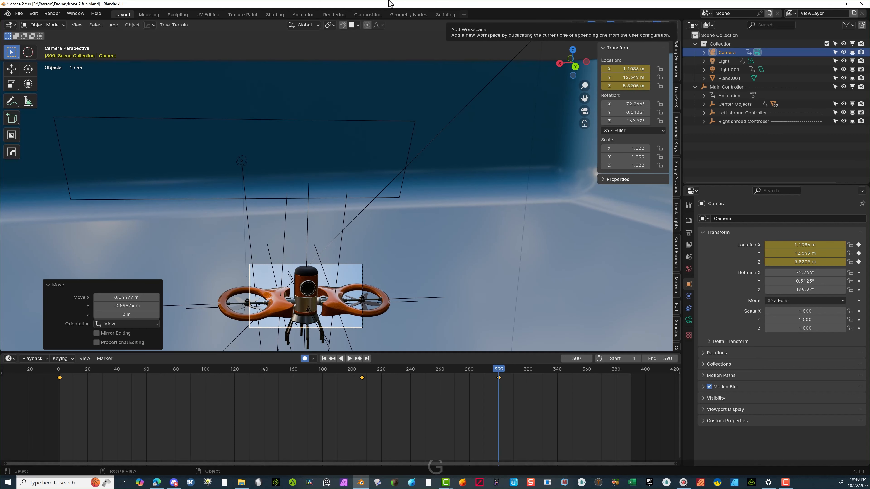
{"action": "key", "text": "y"}
{"action": "key", "text": "g"}
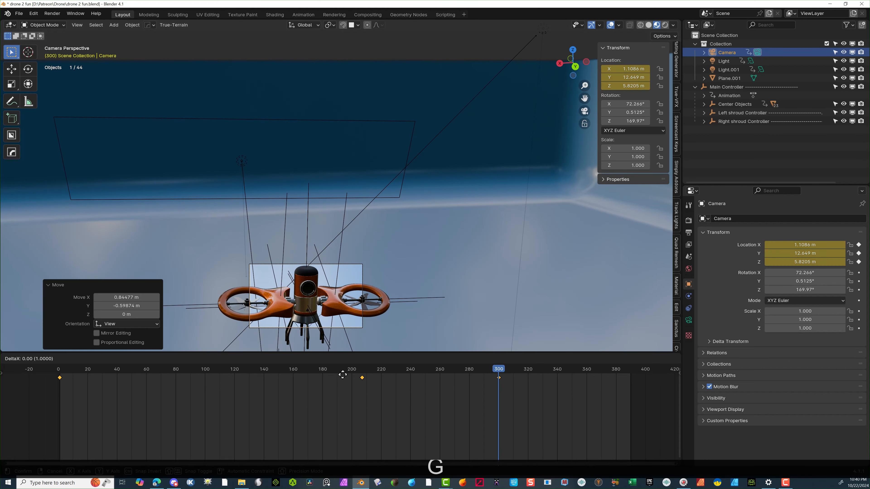
{"action": "key", "text": "y"}
{"action": "right_click", "coordinate": [352, 456]}
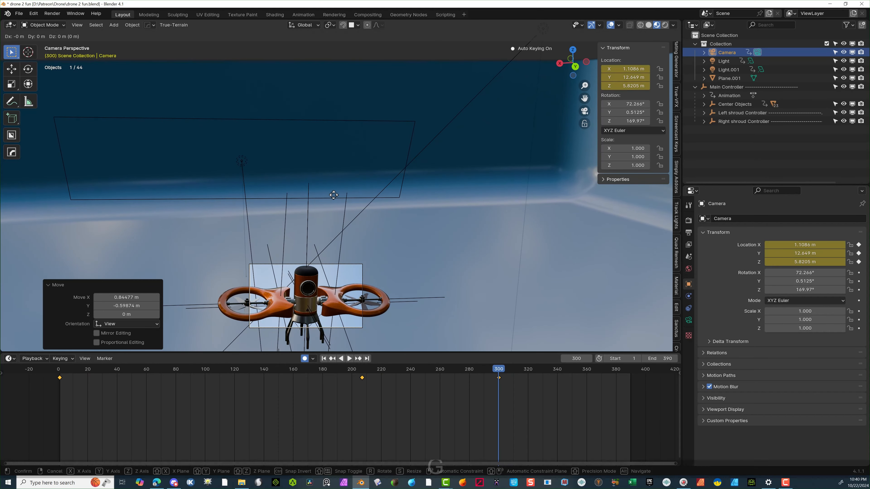
Step: At frame 300, pull the camera back 5.0356 m along Y and reframe the drone from X 1.7996, Y 17.124, Z 7.1796 m
{"action": "key", "text": "g"}
{"action": "key", "text": "y"}
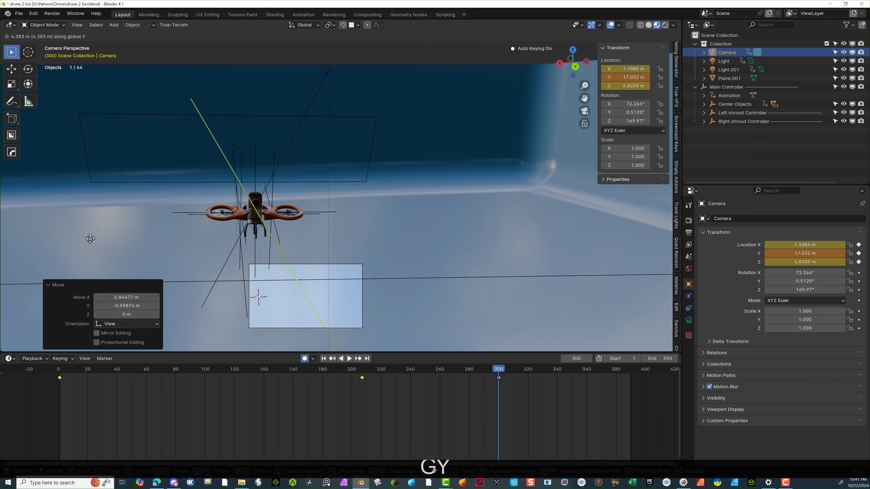
{"action": "left_click", "coordinate": [344, 113]}
{"action": "key", "text": "g"}
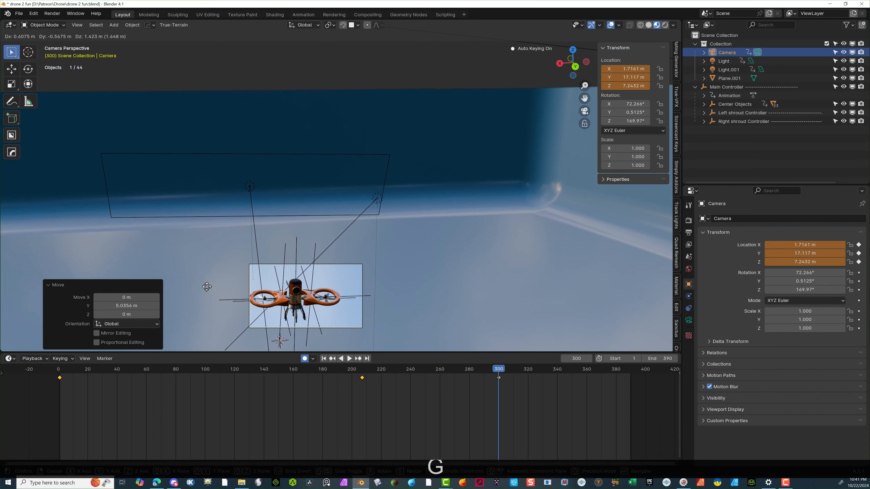
{"action": "left_click", "coordinate": [201, 297]}
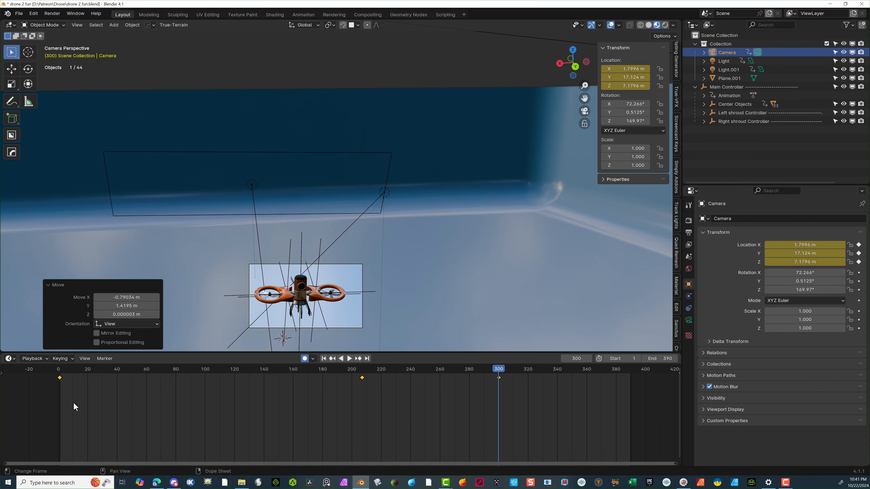
Step: Go to frame 120 and move the camera to X 1.7751, Y 9.8903, Z 4.036 m so the drone is in frame
{"action": "left_click_drag", "start_coordinate": [500, 371], "coordinate": [234, 417]}
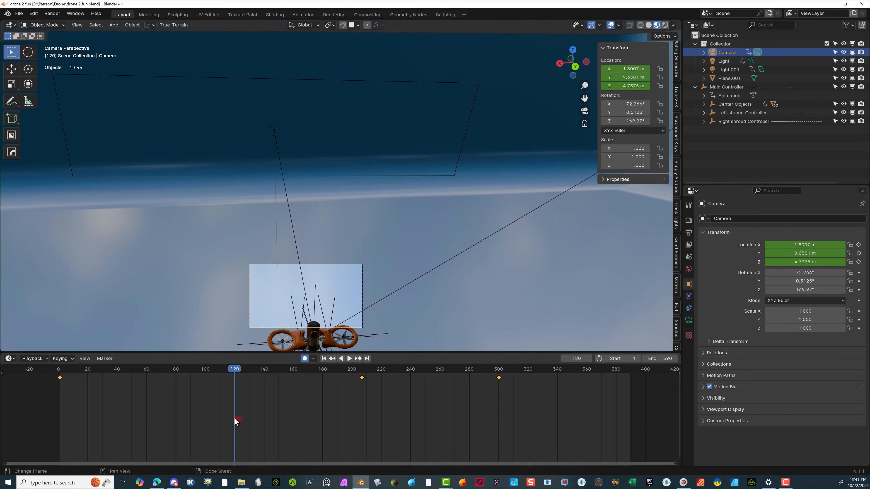
{"action": "key", "text": "g"}
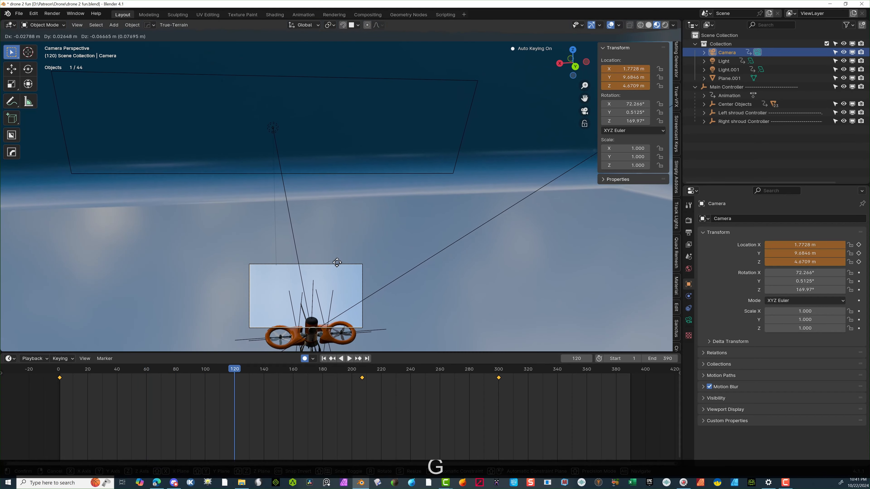
{"action": "left_click", "coordinate": [341, 327]}
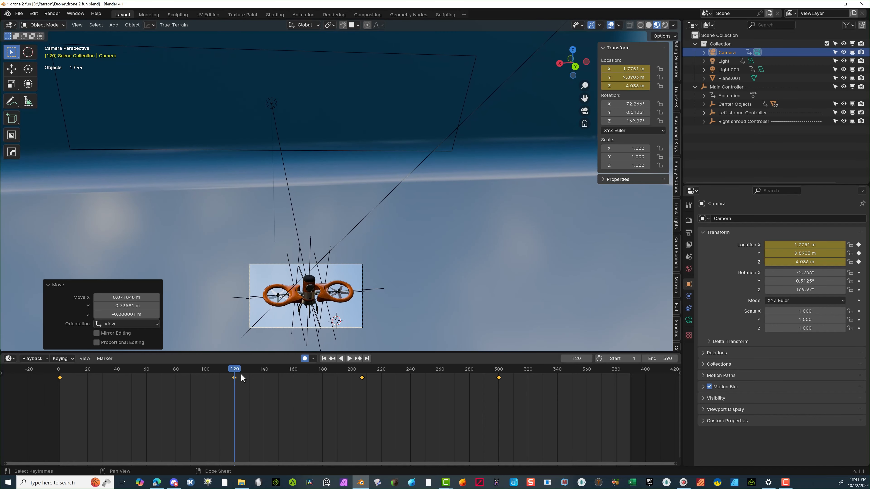
Step: Play the animation from the start to check the camera framing, and return to frame 300
{"action": "left_click_drag", "start_coordinate": [240, 374], "coordinate": [61, 377]}
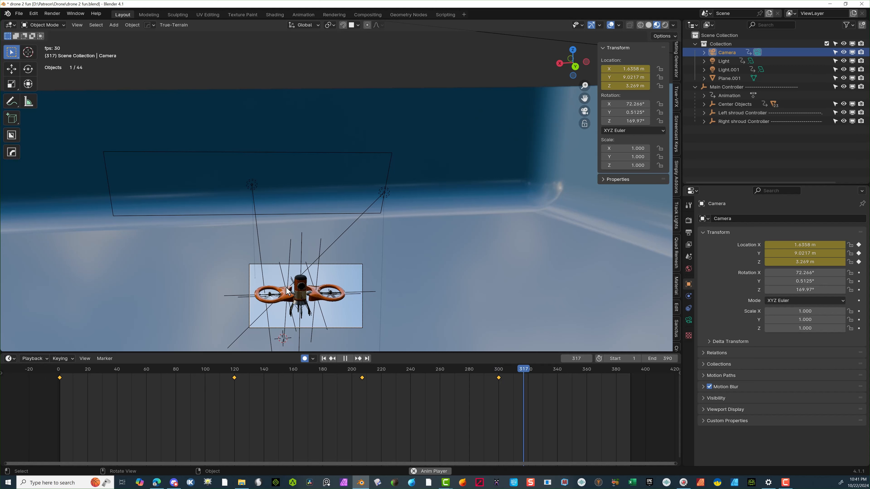
{"action": "key", "text": "space"}
{"action": "left_click_drag", "start_coordinate": [562, 372], "coordinate": [499, 381]}
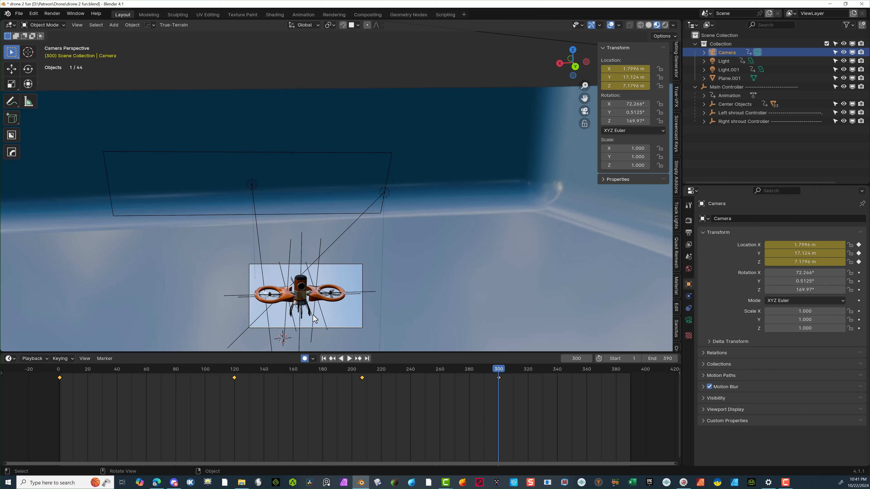
{"action": "right_click", "coordinate": [481, 231]}
{"action": "left_click_drag", "start_coordinate": [585, 98], "coordinate": [589, 47]}
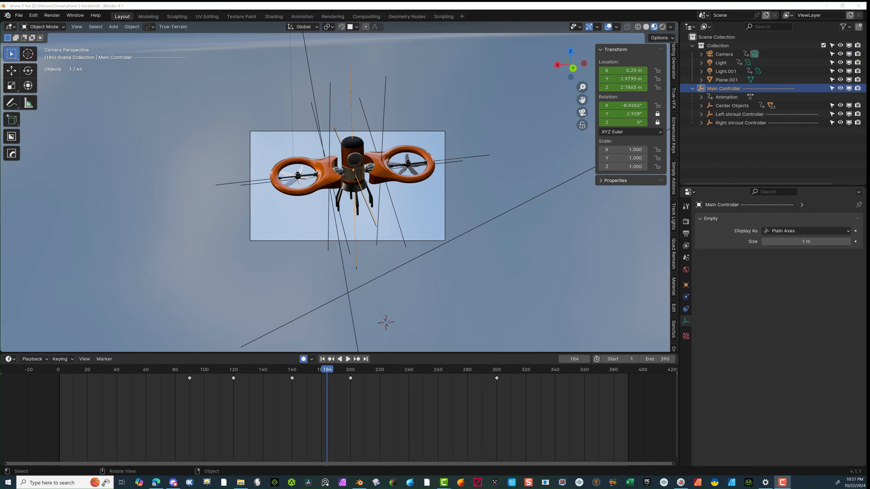
Step: Play the whole flight from the beginning to review the drone's motion
{"action": "left_click_drag", "start_coordinate": [329, 372], "coordinate": [59, 413]}
{"action": "key", "text": "space"}
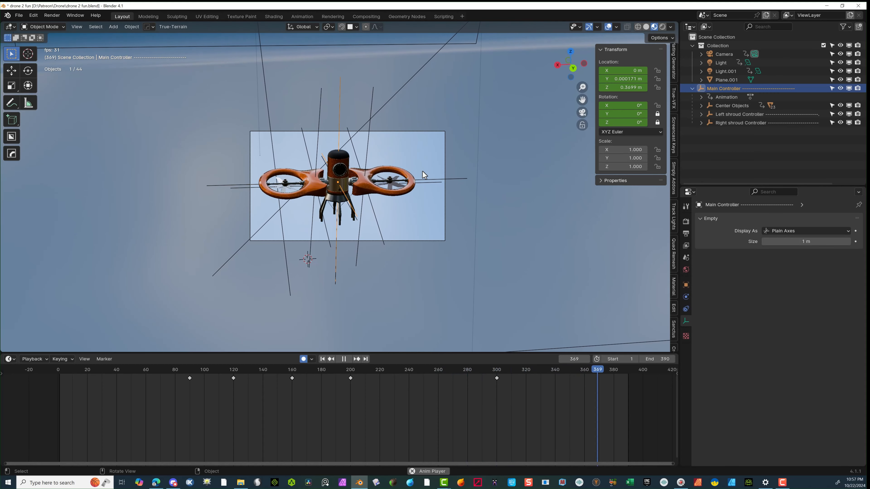
{"action": "key", "text": "space"}
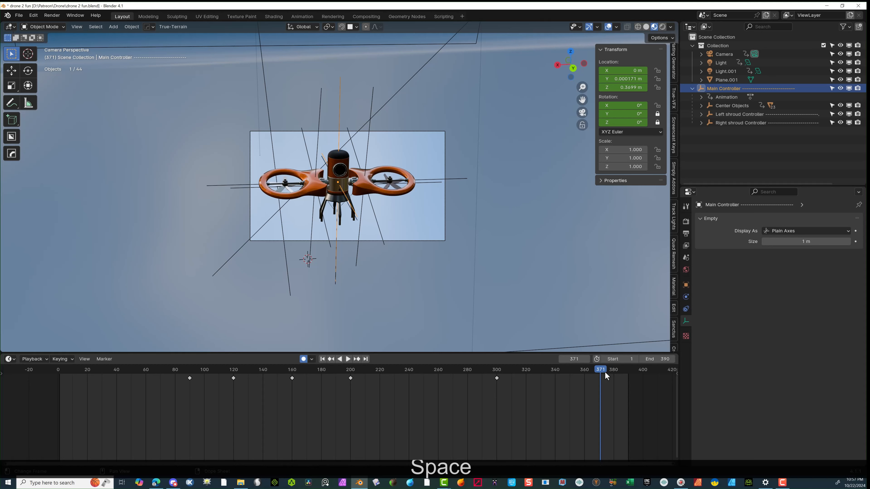
Step: Move the Main Controller's keyframe at frame 300 to frame 330
{"action": "left_click", "coordinate": [478, 401]}
{"action": "key", "text": "space"}
{"action": "key", "text": "space"}
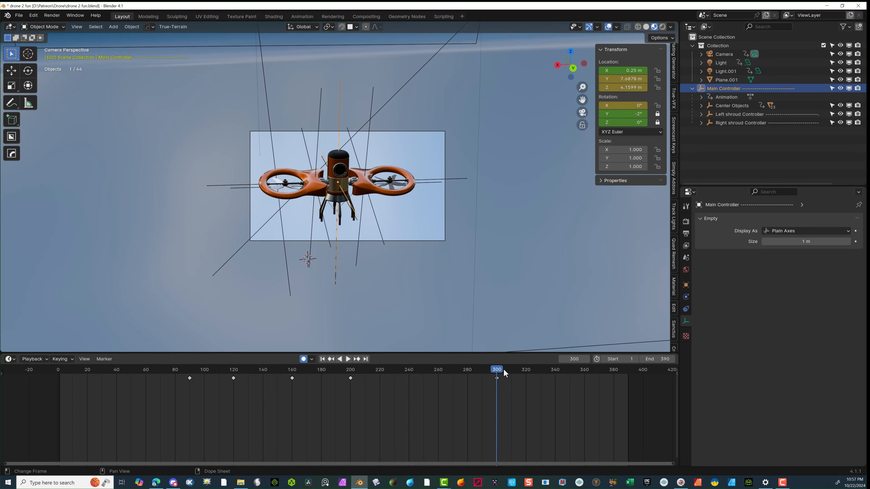
{"action": "key", "text": "i"}
{"action": "key", "text": "space"}
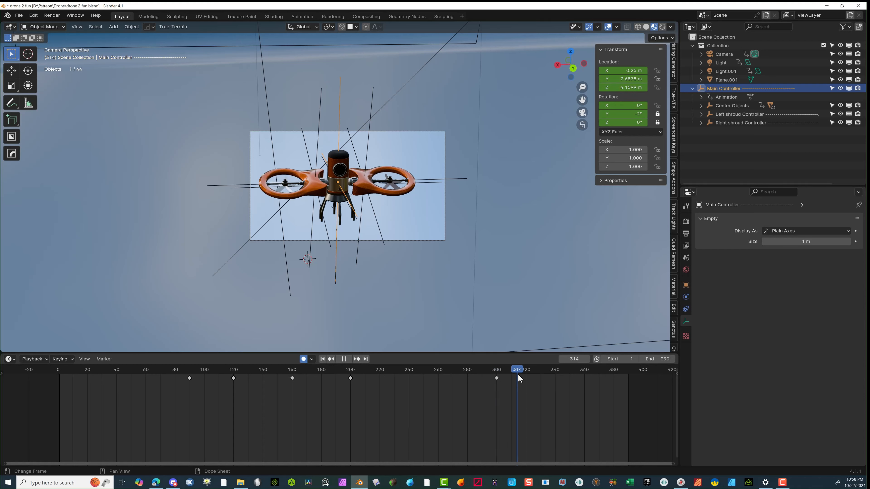
Step: Replay the flight from frame 0 and inspect the drone between frame 330 and the end at frame 390
{"action": "left_click_drag", "start_coordinate": [534, 381], "coordinate": [64, 429]}
{"action": "key", "text": "space"}
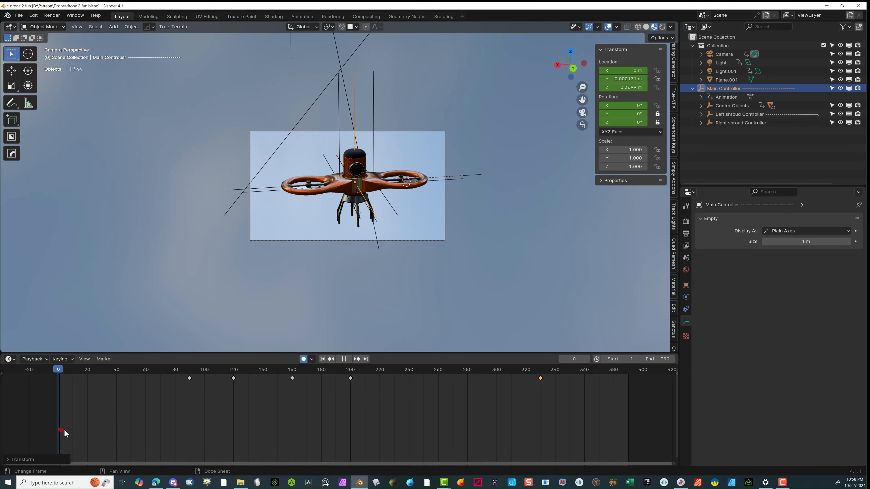
{"action": "key", "text": "space"}
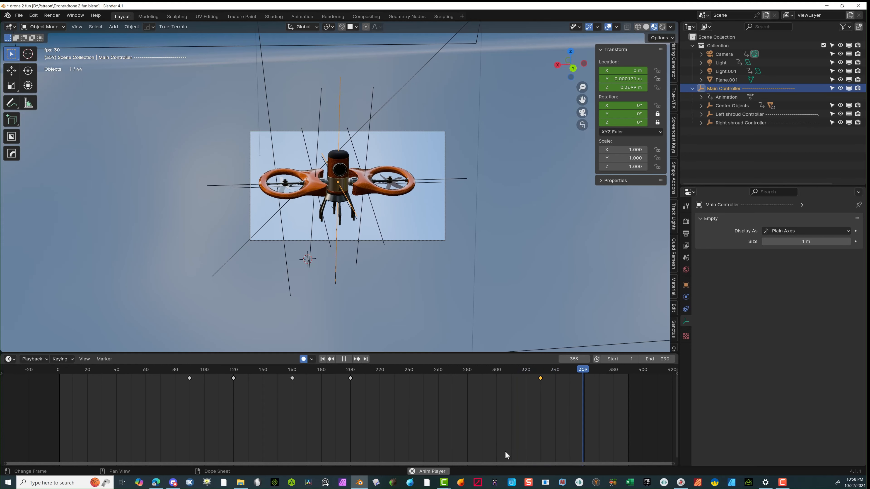
{"action": "key", "text": "space"}
{"action": "left_click_drag", "start_coordinate": [587, 369], "coordinate": [540, 384]}
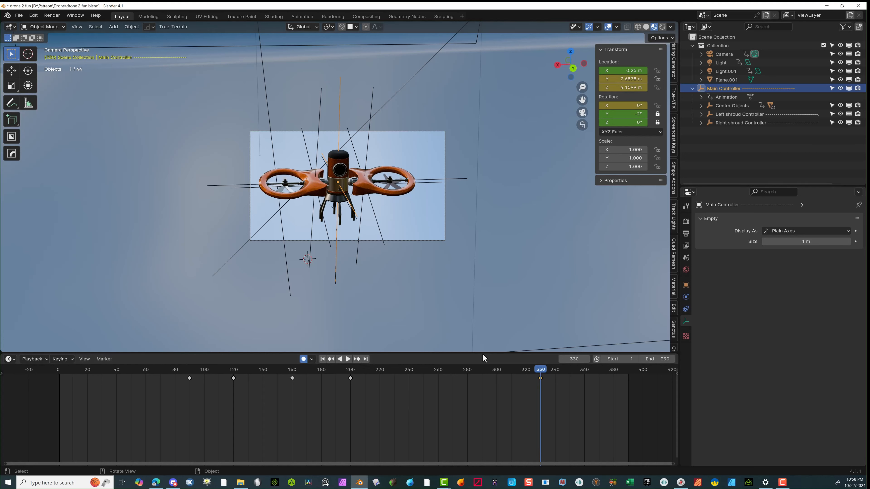
{"action": "key", "text": "space"}
{"action": "left_click_drag", "start_coordinate": [548, 372], "coordinate": [628, 392]}
{"action": "key", "text": "space"}
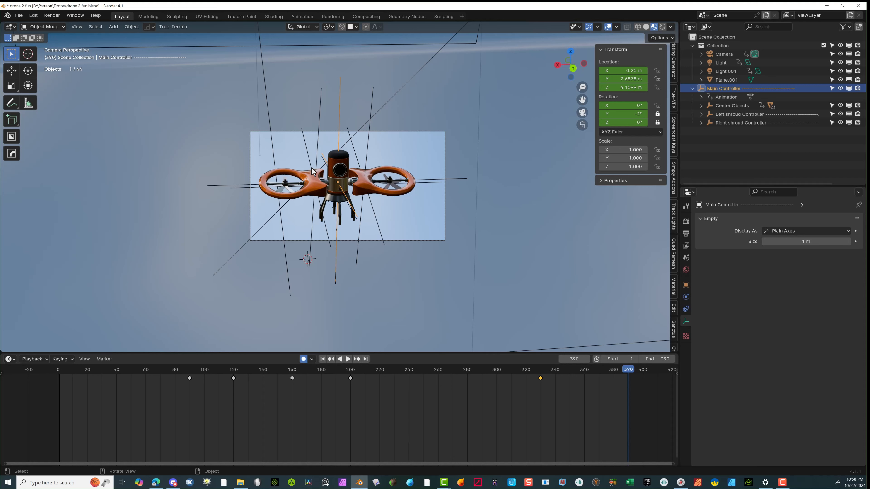
Step: Select the Left shroud Controller and go to frame 300
{"action": "left_click", "coordinate": [318, 154]}
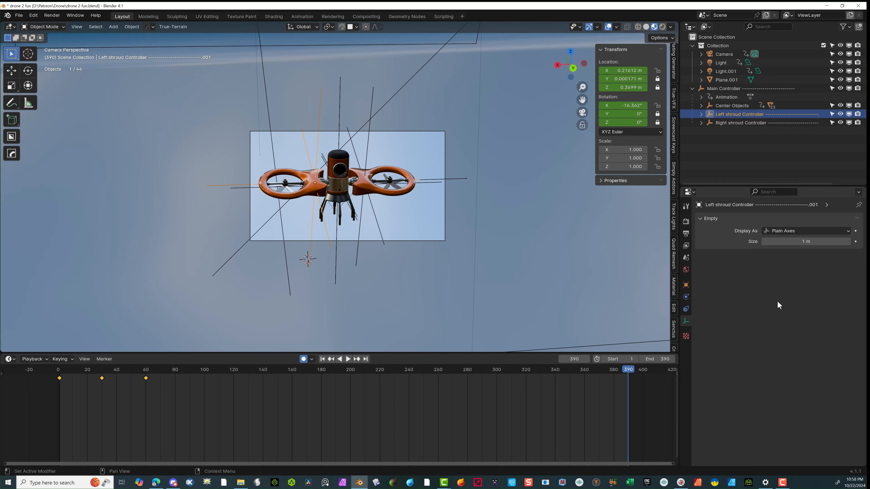
{"action": "left_click_drag", "start_coordinate": [630, 370], "coordinate": [541, 392]}
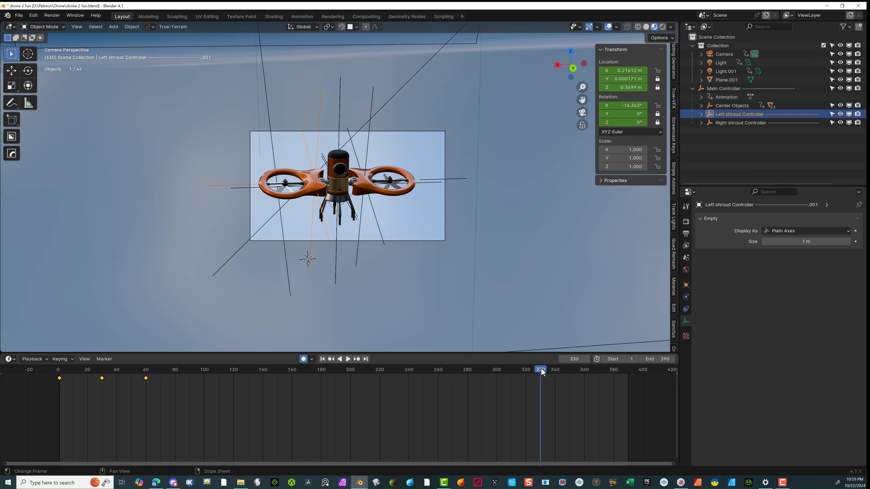
{"action": "left_click_drag", "start_coordinate": [544, 373], "coordinate": [497, 379]}
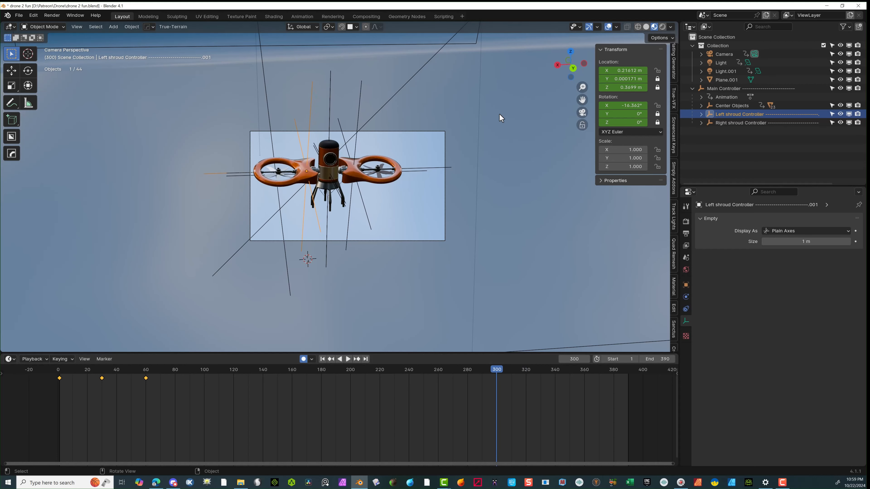
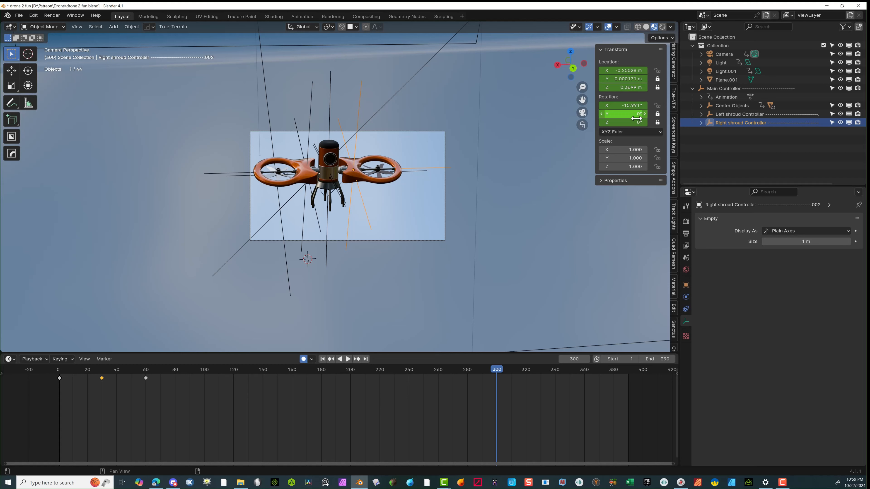
Step: Keyframe the Right shroud Controller's X rotation at frame 300 and set it to 16.009° at frame 330
{"action": "left_click", "coordinate": [602, 106]}
{"action": "left_click", "coordinate": [644, 106]}
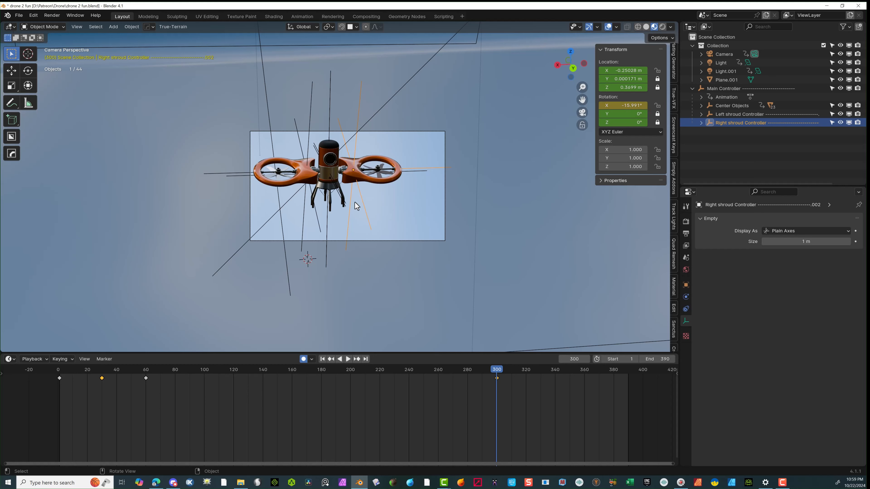
{"action": "key", "text": "space"}
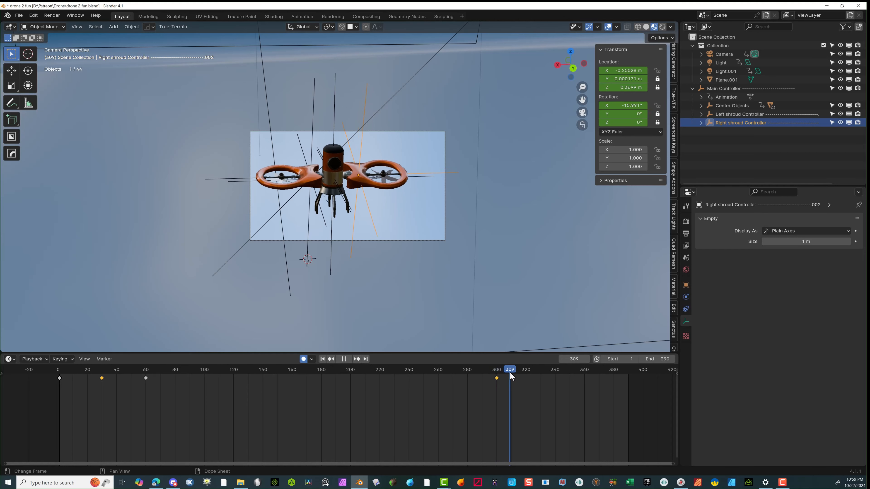
{"action": "left_click_drag", "start_coordinate": [533, 383], "coordinate": [541, 384]}
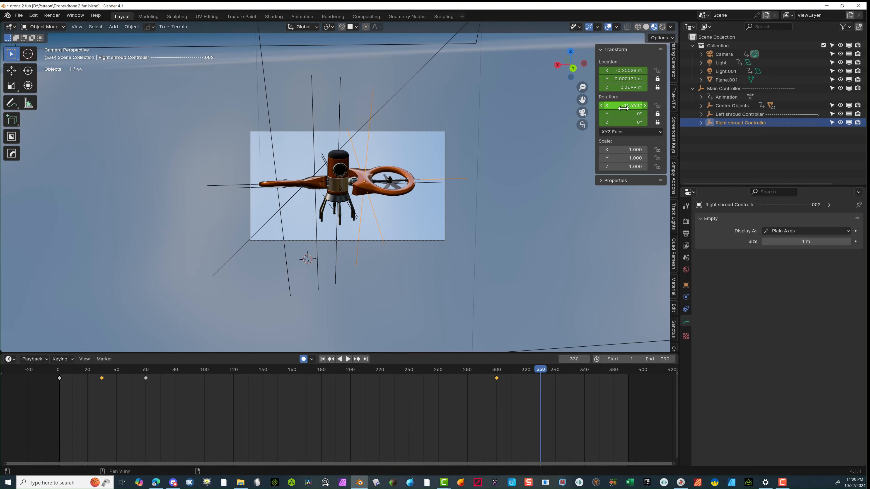
{"action": "left_click_drag", "start_coordinate": [630, 102], "coordinate": [649, 103]}
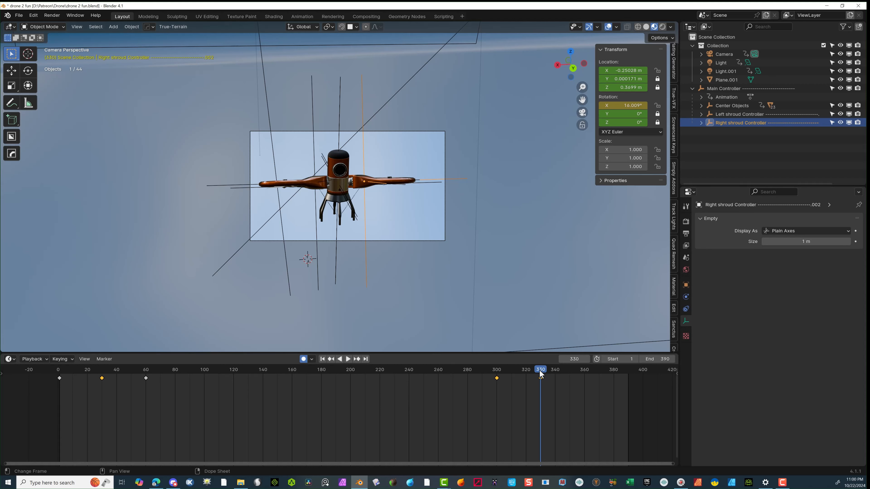
Step: Select the Main Controller and set its X rotation to 16° at frame 330
{"action": "left_click_drag", "start_coordinate": [539, 371], "coordinate": [498, 387]}
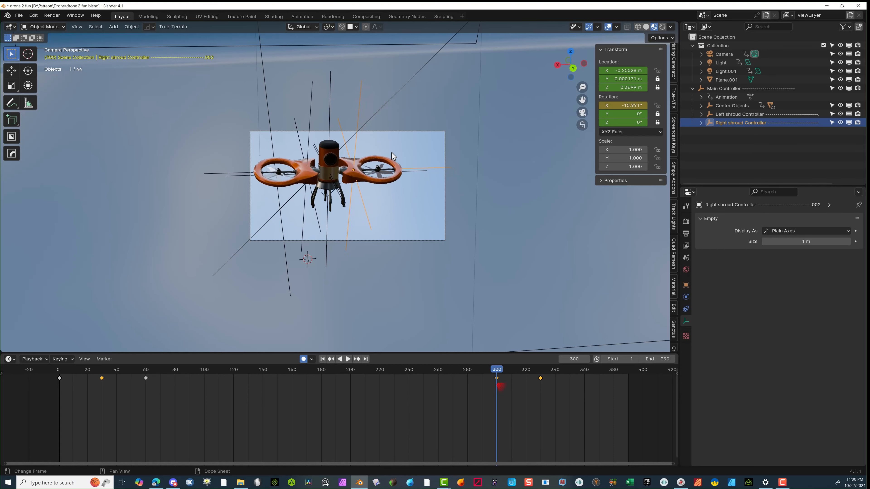
{"action": "left_click", "coordinate": [328, 102]}
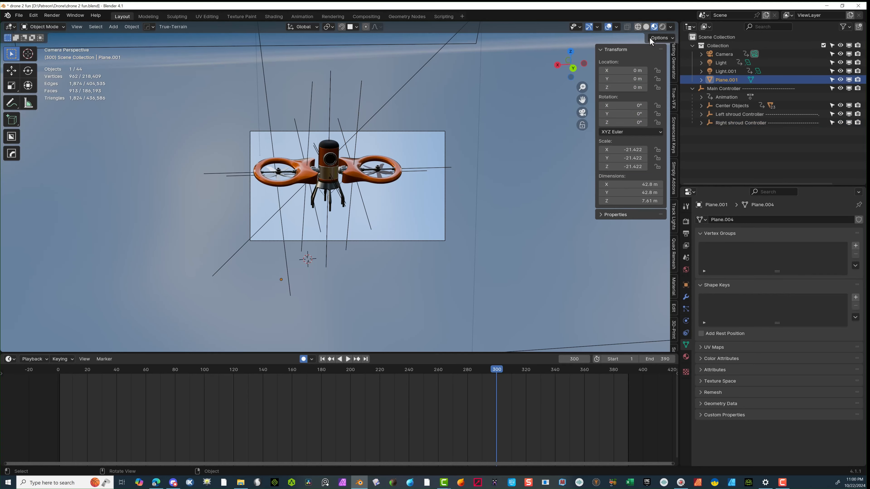
{"action": "left_click", "coordinate": [722, 88]}
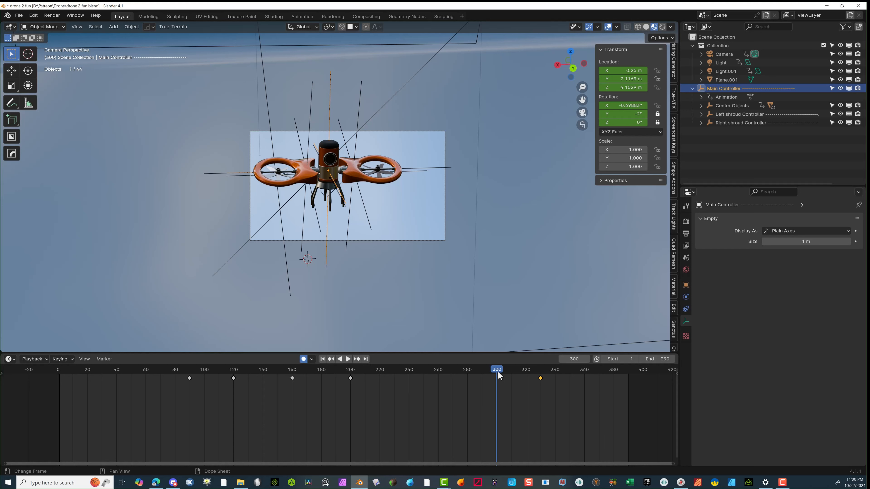
{"action": "left_click_drag", "start_coordinate": [500, 376], "coordinate": [541, 385]}
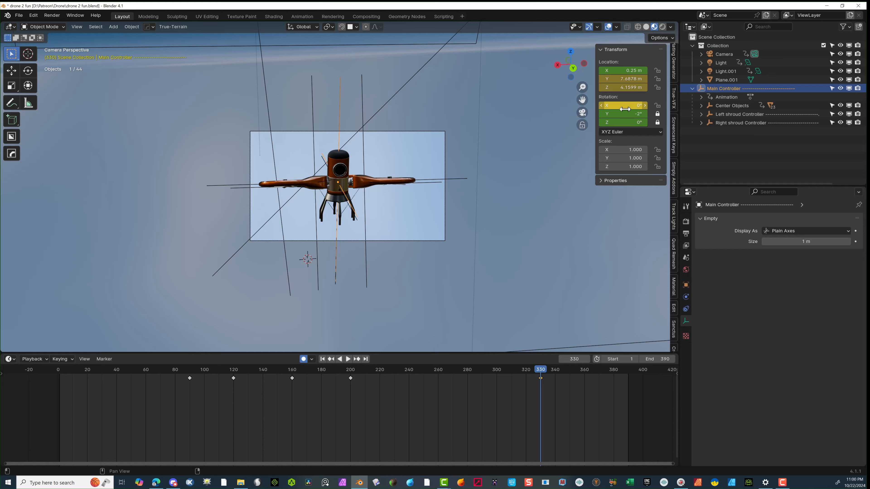
{"action": "left_click_drag", "start_coordinate": [622, 106], "coordinate": [632, 105]}
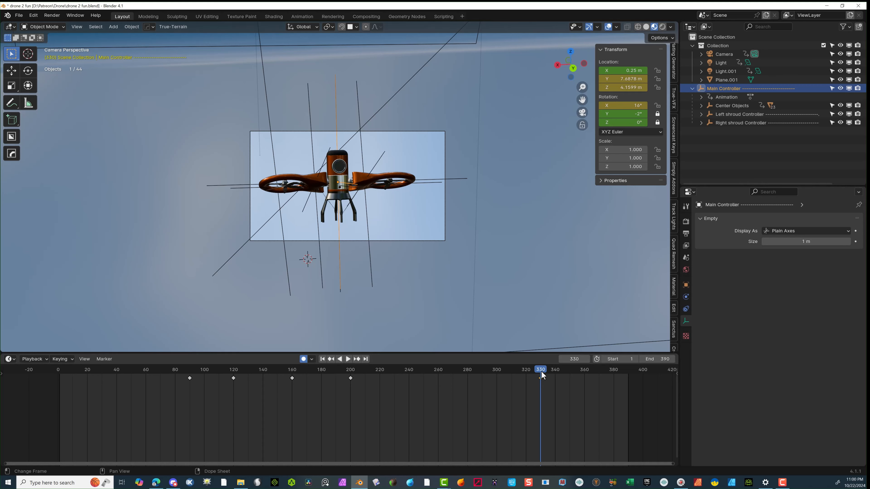
Step: Go to frame 300 and keyframe the Main Controller's X rotation at 9.4149°
{"action": "key", "text": "ctrl+shift+space"}
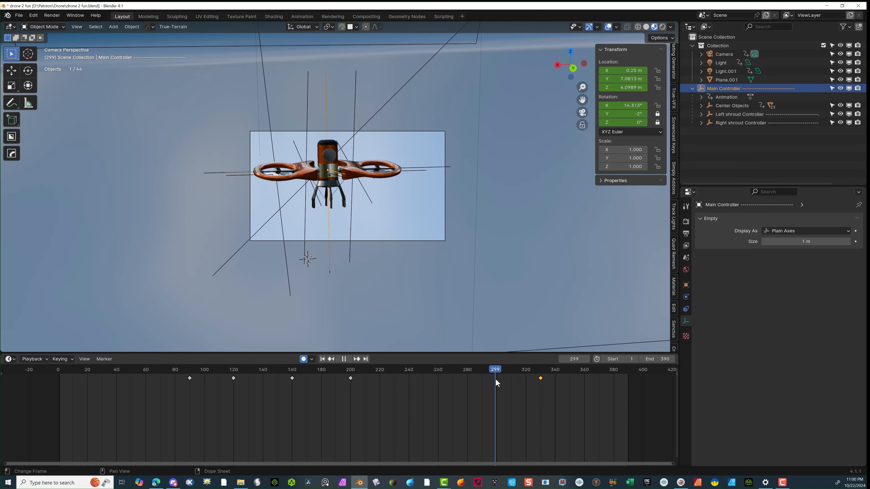
{"action": "left_click_drag", "start_coordinate": [496, 379], "coordinate": [496, 378]}
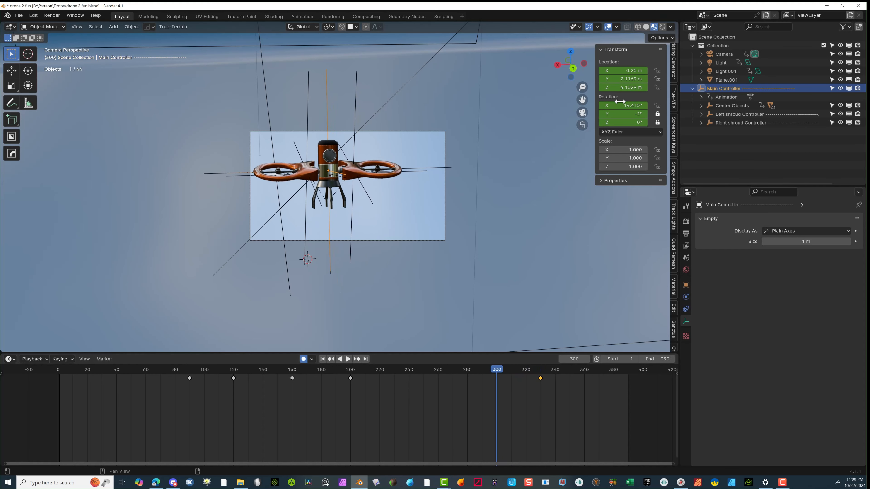
{"action": "mouse_move", "coordinate": [623, 105]}
{"action": "left_mouse_down"}
{"action": "mouse_move", "coordinate": [610, 105]}
{"action": "mouse_move", "coordinate": [623, 105]}
{"action": "left_mouse_up"}
{"action": "key", "text": "i"}
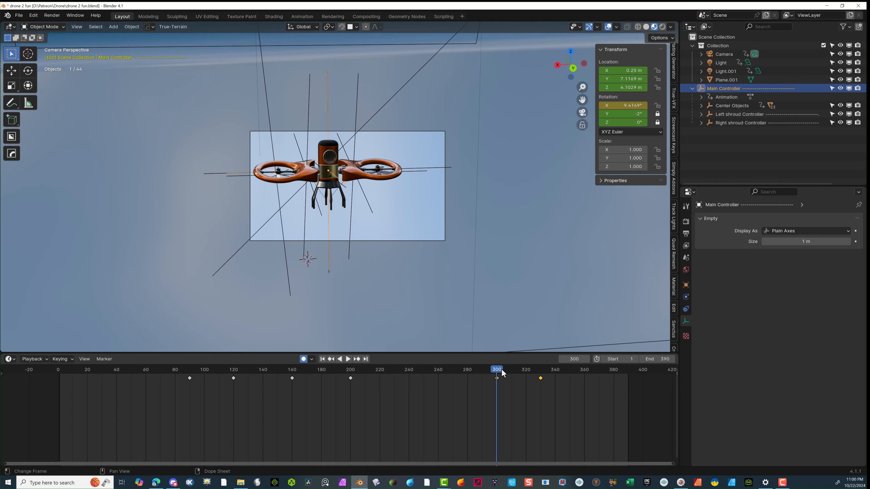
Step: Play the animation from frame 1 to check the drone's tilt as it comes to a stop
{"action": "left_click_drag", "start_coordinate": [502, 373], "coordinate": [60, 393]}
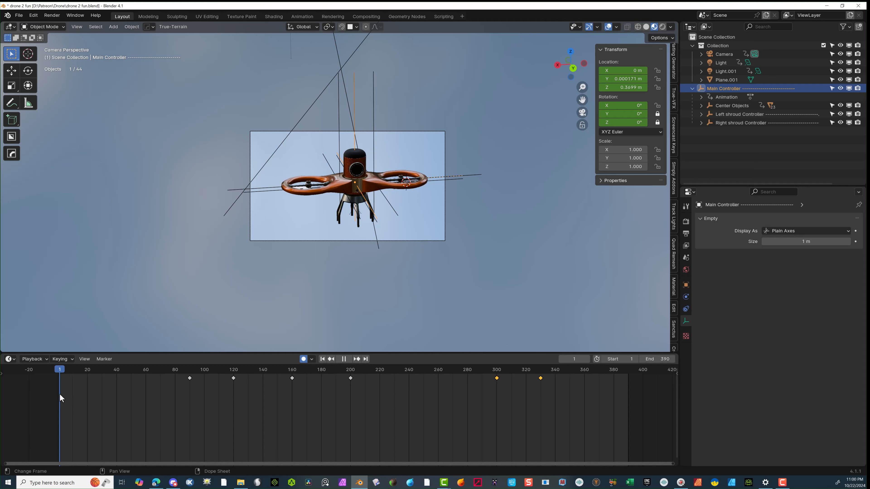
{"action": "key", "text": "space"}
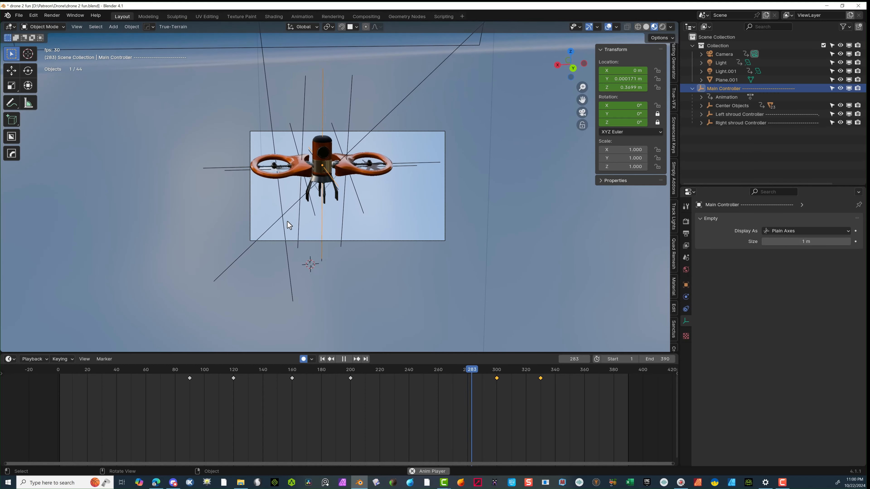
{"action": "key", "text": "space"}
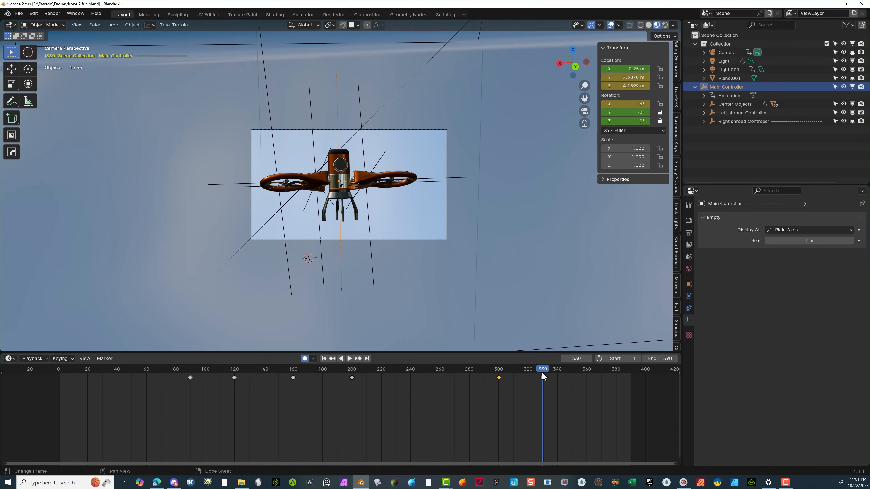
Step: Play ahead to frame 390 and lower the Main Controller 1.325 m along Z
{"action": "key", "text": "space"}
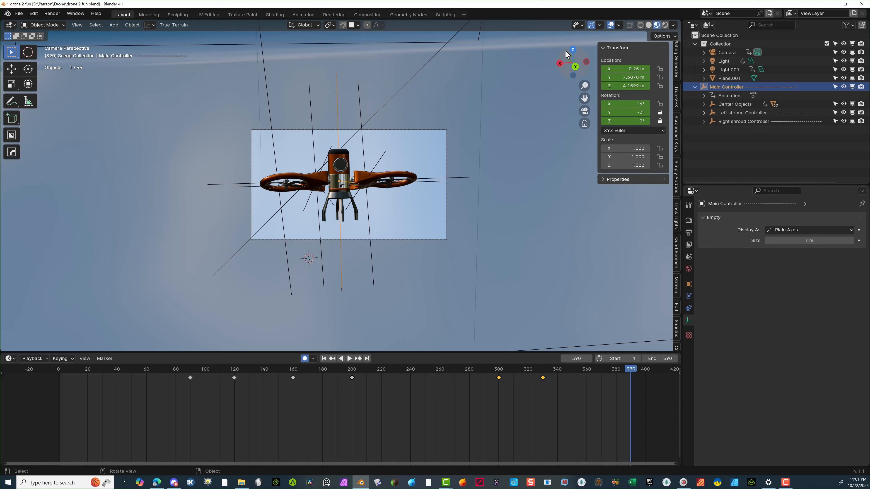
{"action": "key", "text": "g"}
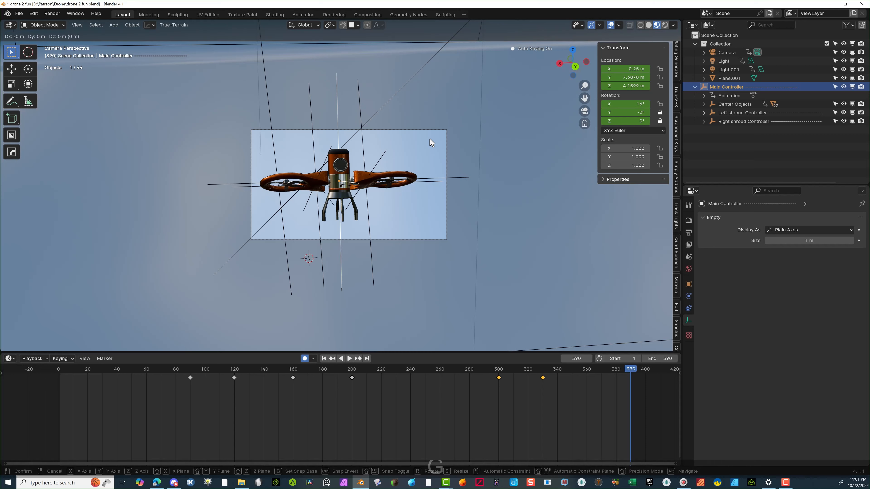
{"action": "key", "text": "z"}
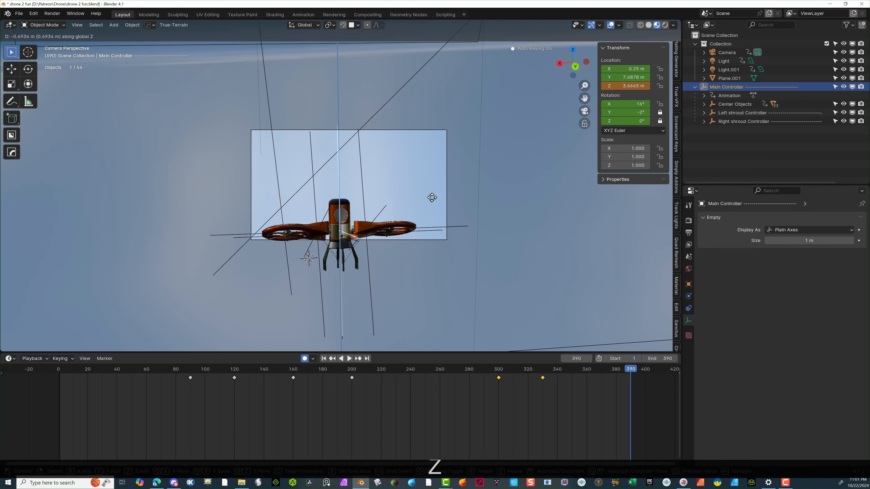
{"action": "left_click", "coordinate": [444, 269]}
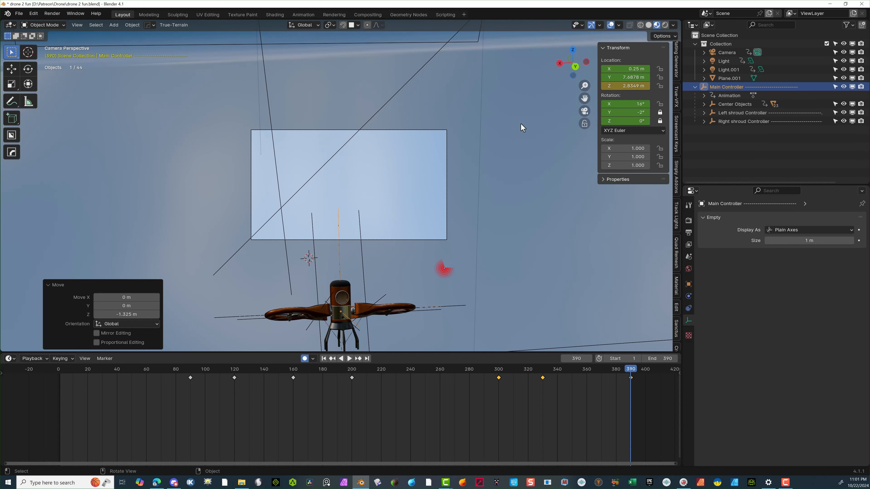
Step: Switch to the back orthographic view and hide Plane.001 so the drone is unobstructed
{"action": "left_click", "coordinate": [575, 67]}
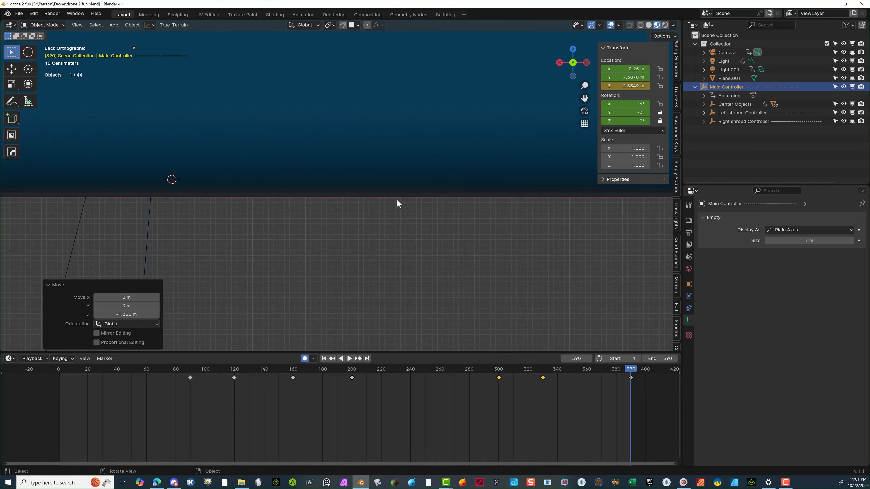
{"action": "left_click", "coordinate": [407, 236]}
{"action": "key", "text": "h"}
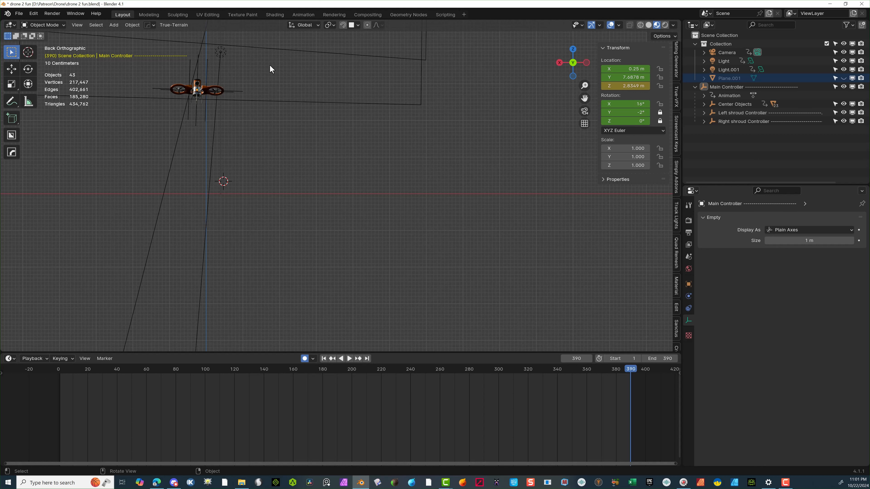
Step: Select the Main Controller and lower it about 2.33 m along Z toward the ground at frame 390
{"action": "left_click", "coordinate": [720, 87]}
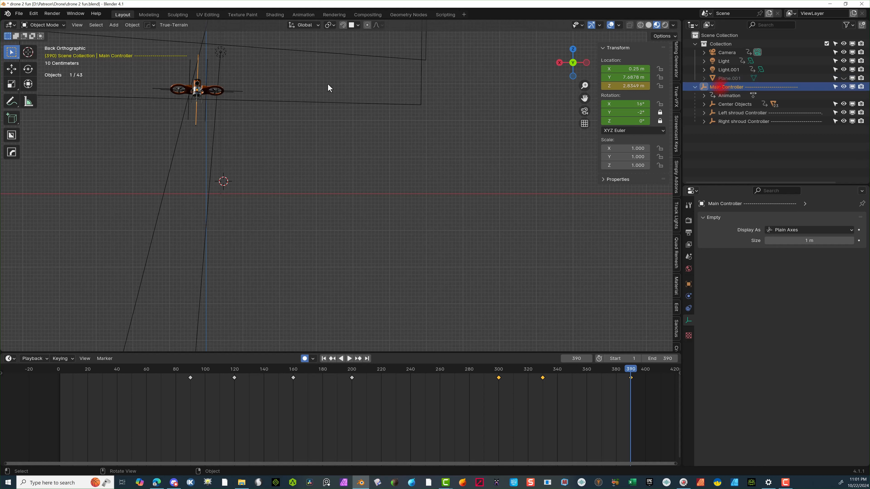
{"action": "key", "text": "g"}
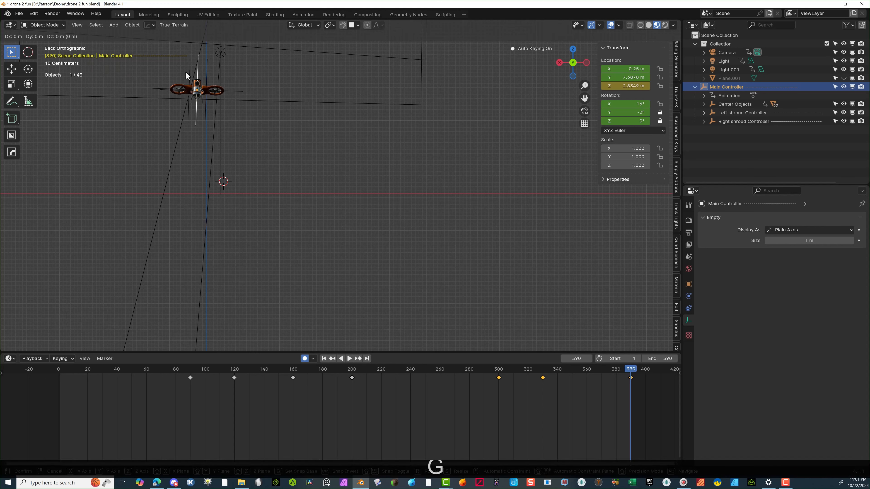
{"action": "key", "text": "z"}
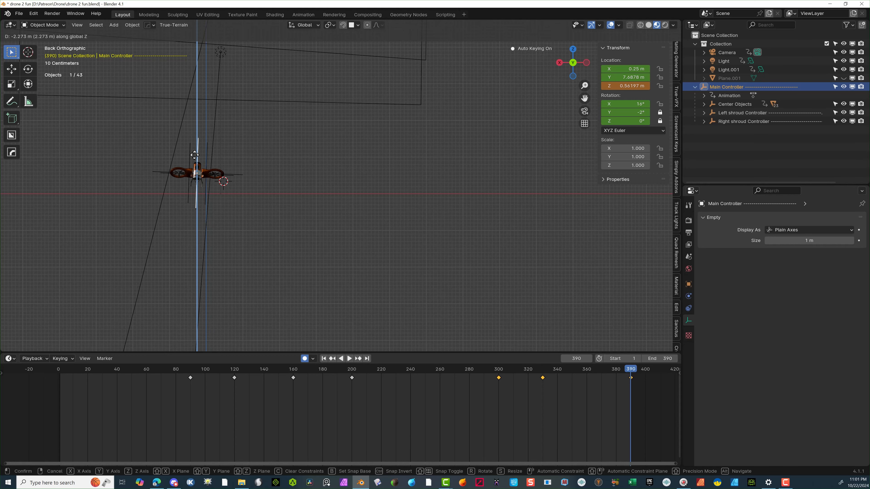
{"action": "left_click", "coordinate": [193, 158]}
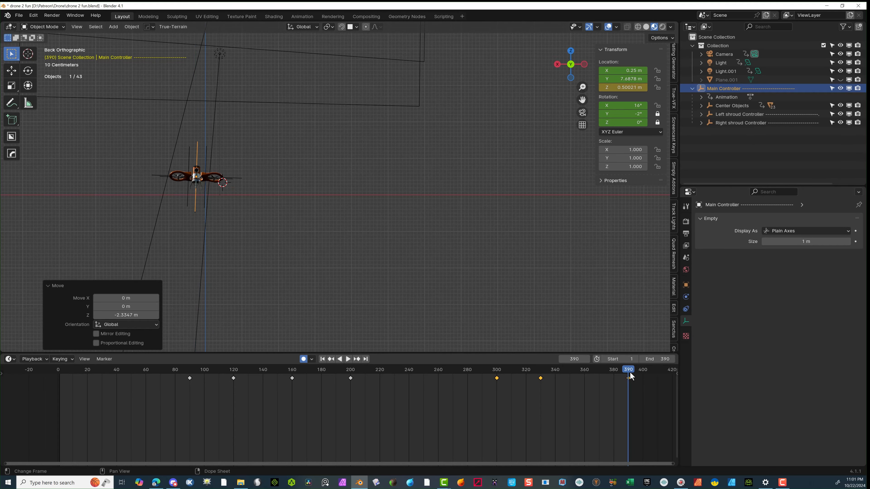
Step: Copy the Main Controller's Z location from frame 1 and apply that 0.3699 m value at frame 390
{"action": "left_click_drag", "start_coordinate": [630, 372], "coordinate": [59, 371]}
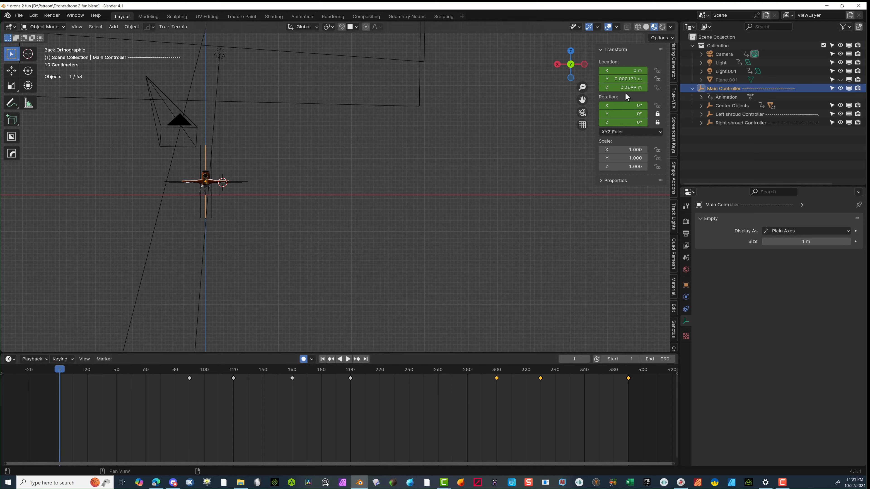
{"action": "left_click", "coordinate": [635, 88]}
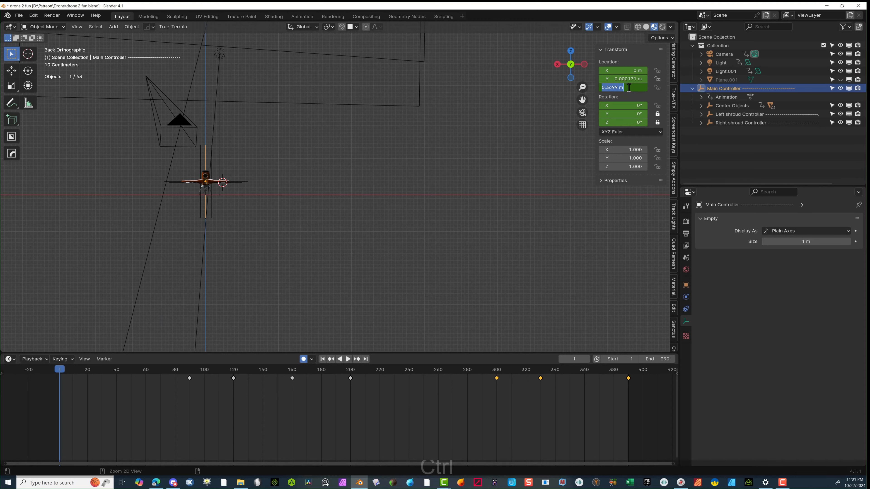
{"action": "key", "text": "ctrl+c"}
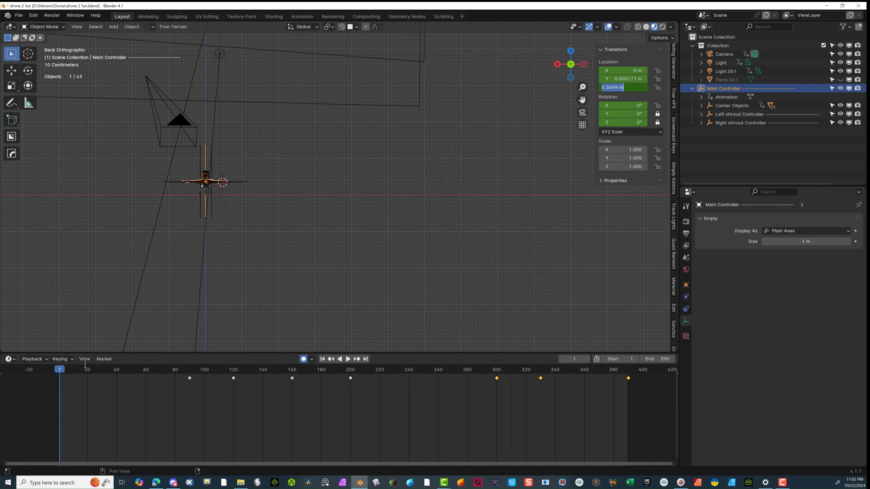
{"action": "left_click", "coordinate": [65, 365]}
{"action": "left_click_drag", "start_coordinate": [60, 370], "coordinate": [627, 412]}
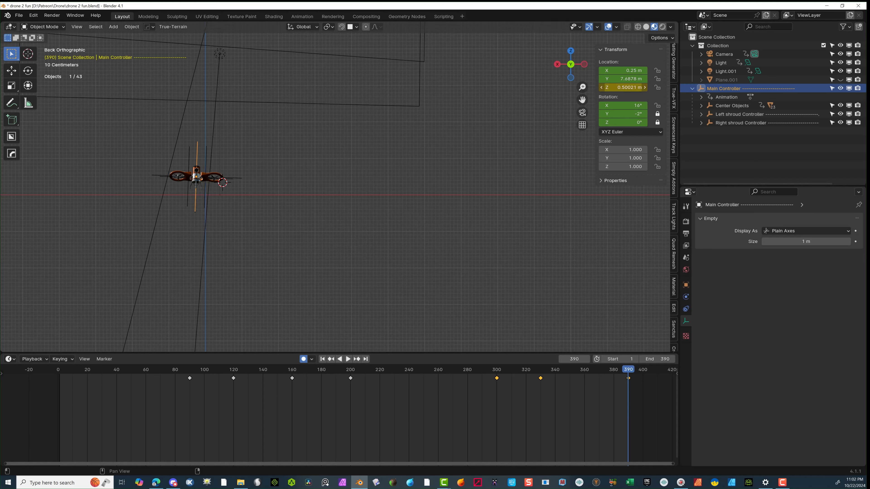
{"action": "left_click", "coordinate": [620, 87]}
{"action": "key", "text": "ctrl+v"}
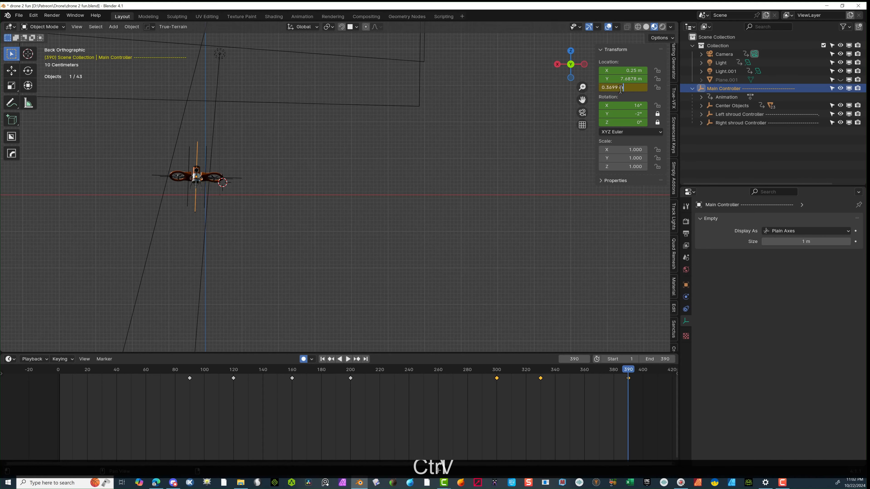
{"action": "key", "text": "Return"}
Step: Level the Main Controller at frame 390 by setting its X and Y rotation to 0°
{"action": "scroll", "coordinate": [156, 185], "scroll_direction": "up", "scroll_amount": 3}
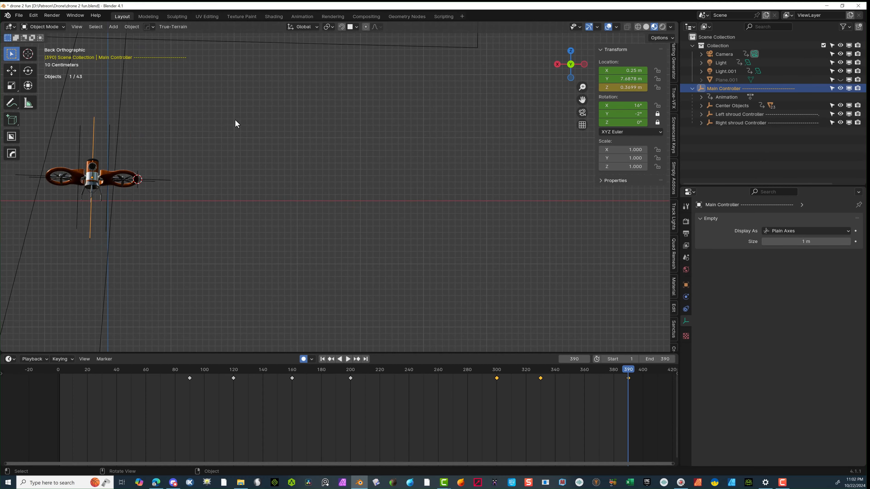
{"action": "middle_click_drag", "start_coordinate": [490, 111], "coordinate": [582, 115]}
{"action": "scroll", "coordinate": [344, 167], "scroll_direction": "up", "scroll_amount": 2}
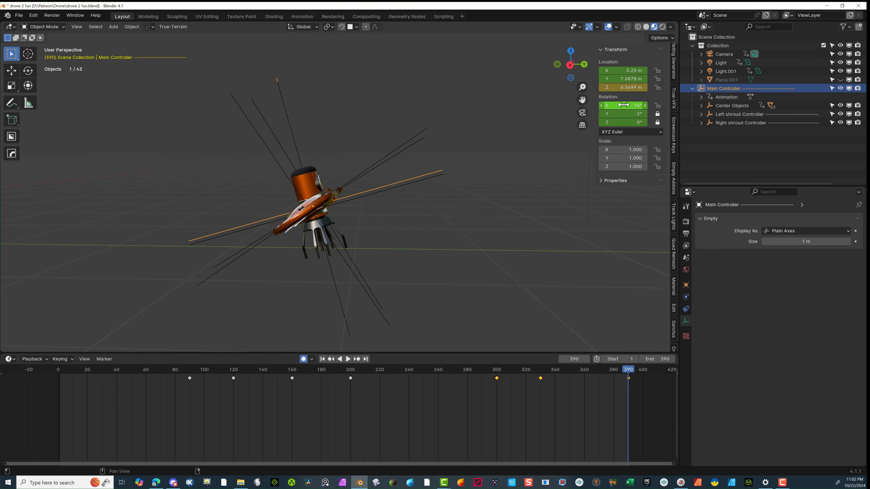
{"action": "left_click_drag", "start_coordinate": [627, 105], "coordinate": [598, 105]}
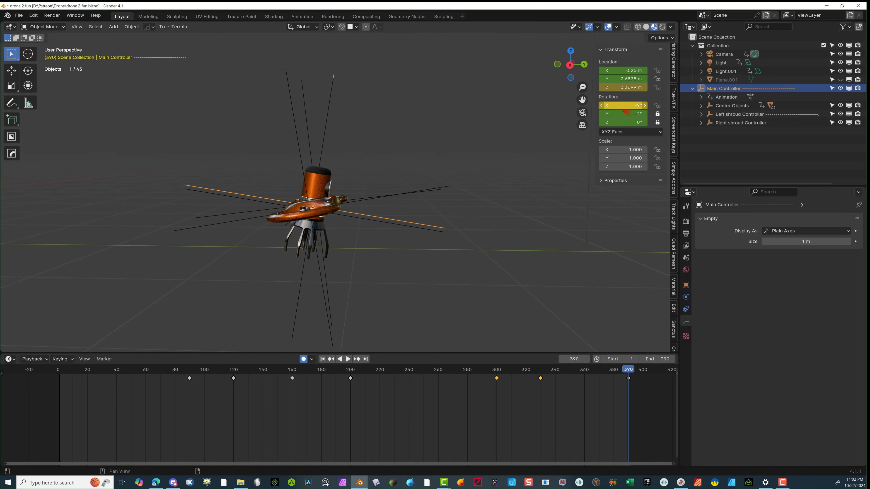
{"action": "left_click", "coordinate": [625, 107]}
{"action": "type", "text": "0"}
{"action": "key", "text": "Return"}
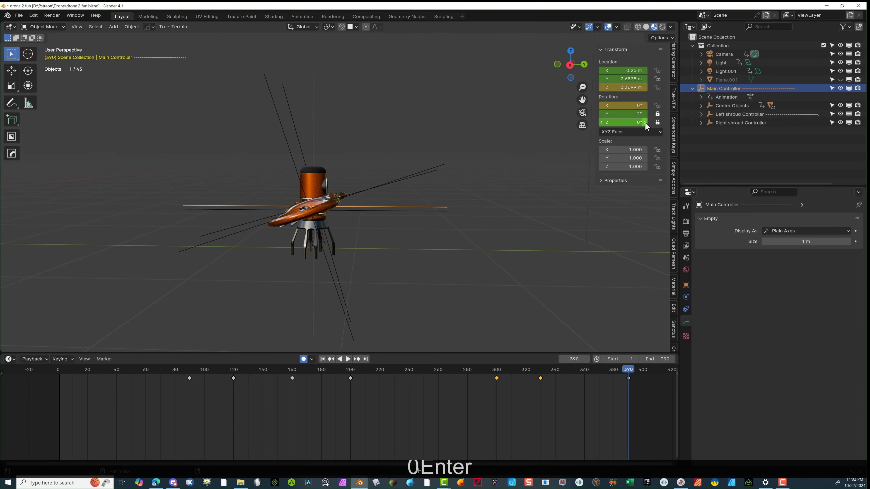
{"action": "left_click", "coordinate": [629, 115]}
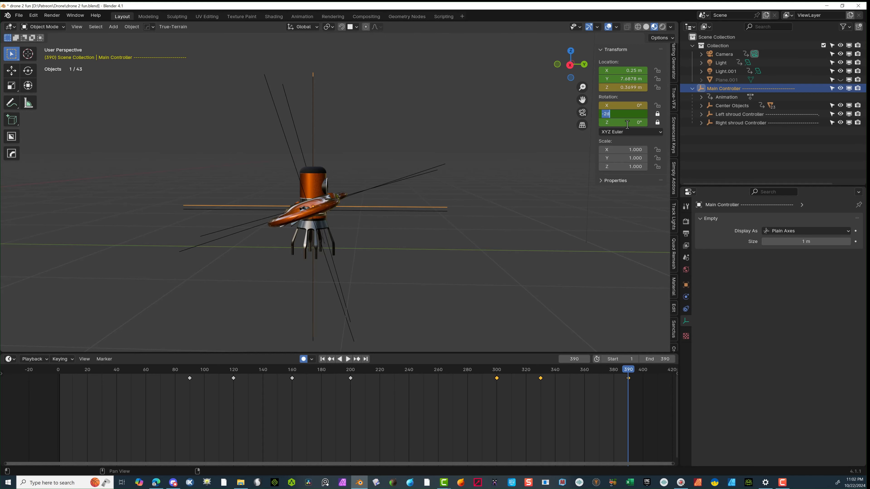
{"action": "type", "text": "0"}
{"action": "key", "text": "Return"}
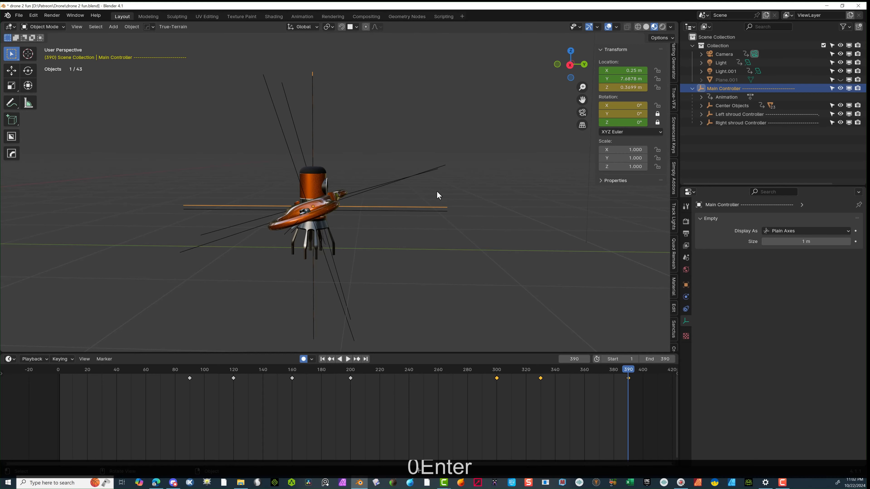
Step: Select the Left shroud Controller and rotate it in the right view to about -1.12° on X at frame 390
{"action": "mouse_move", "coordinate": [438, 195]}
{"action": "middle_mouse_down"}
{"action": "mouse_move", "coordinate": [443, 188]}
{"action": "mouse_move", "coordinate": [447, 204]}
{"action": "mouse_move", "coordinate": [432, 196]}
{"action": "middle_mouse_up"}
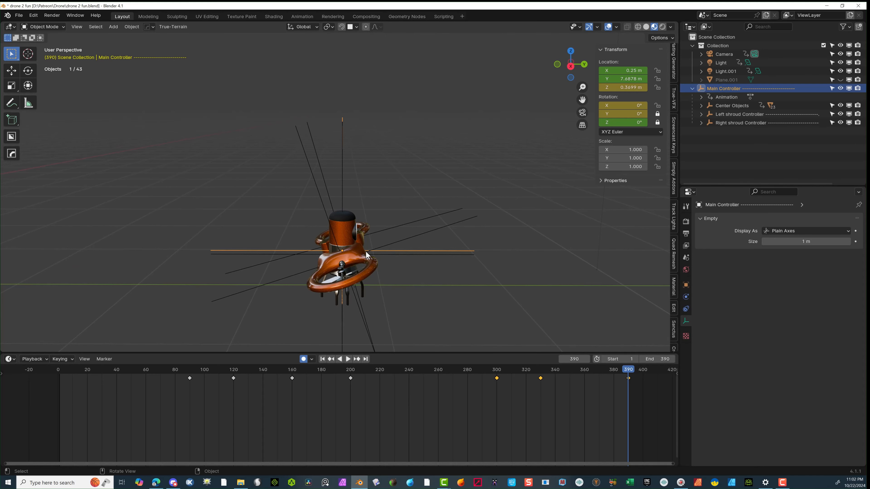
{"action": "middle_click_drag", "start_coordinate": [366, 255], "coordinate": [302, 242]}
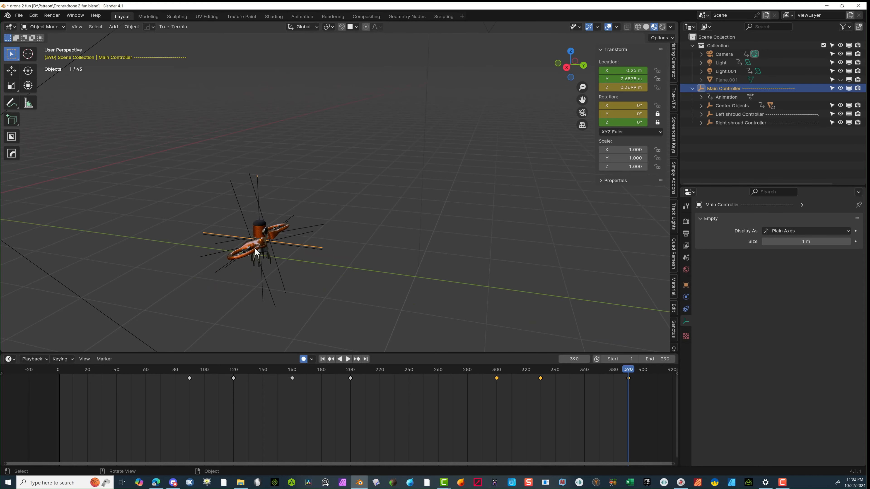
{"action": "scroll", "coordinate": [256, 253], "scroll_direction": "up", "scroll_amount": 4}
{"action": "left_click", "coordinate": [150, 233]}
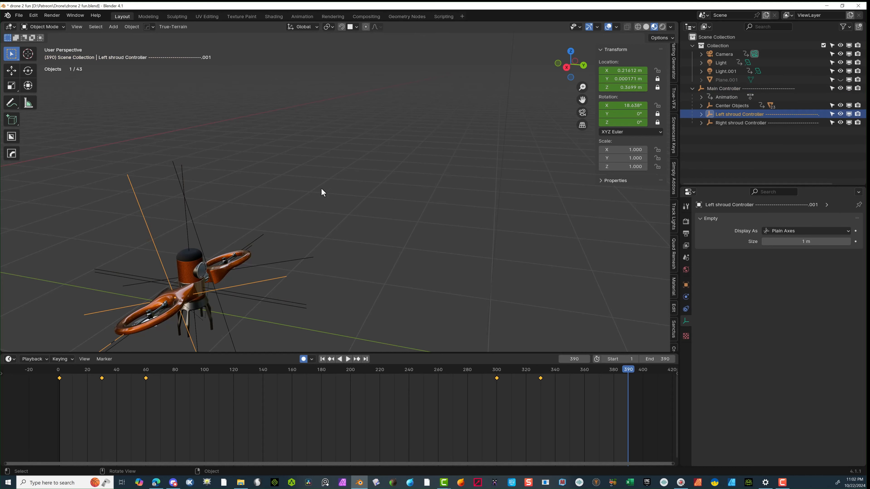
{"action": "scroll", "coordinate": [414, 185], "scroll_direction": "down", "scroll_amount": 5}
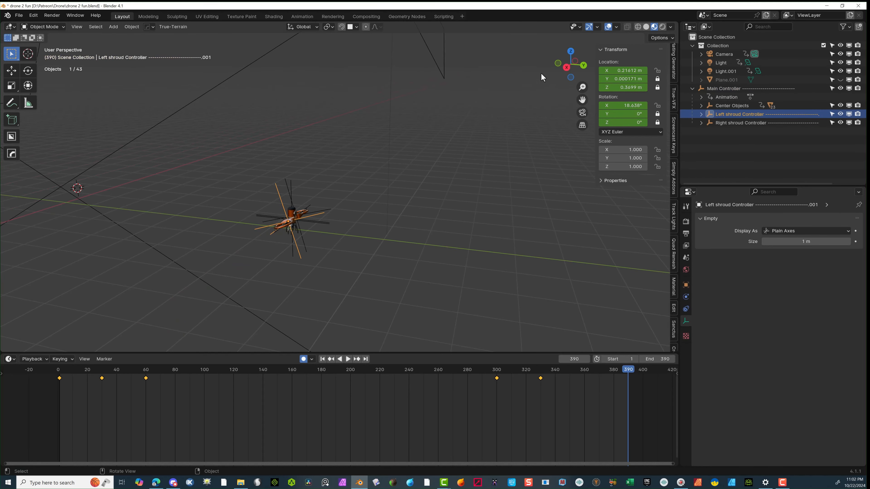
{"action": "left_click", "coordinate": [568, 69]}
{"action": "scroll", "coordinate": [360, 195], "scroll_direction": "up", "scroll_amount": 6}
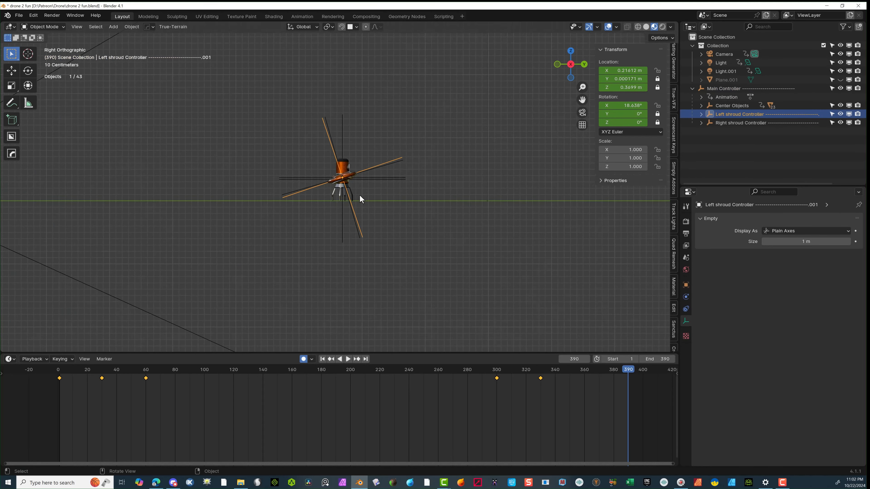
{"action": "key", "text": "r"}
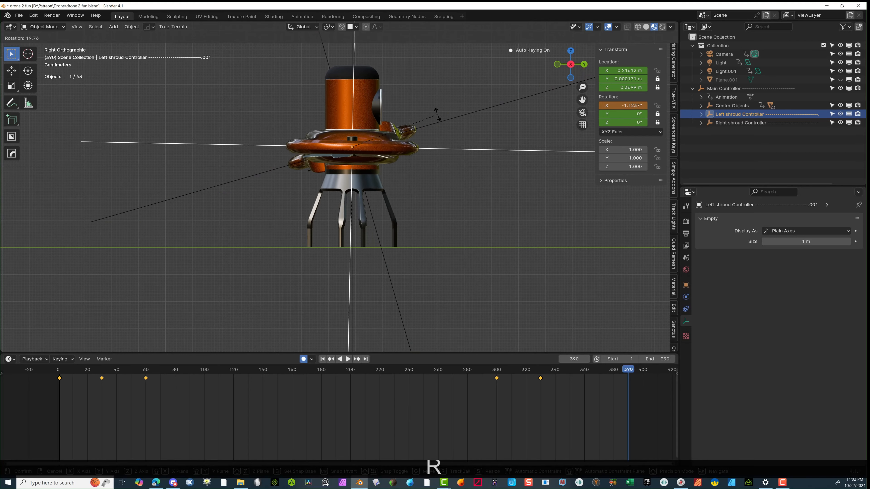
{"action": "left_click", "coordinate": [437, 113]}
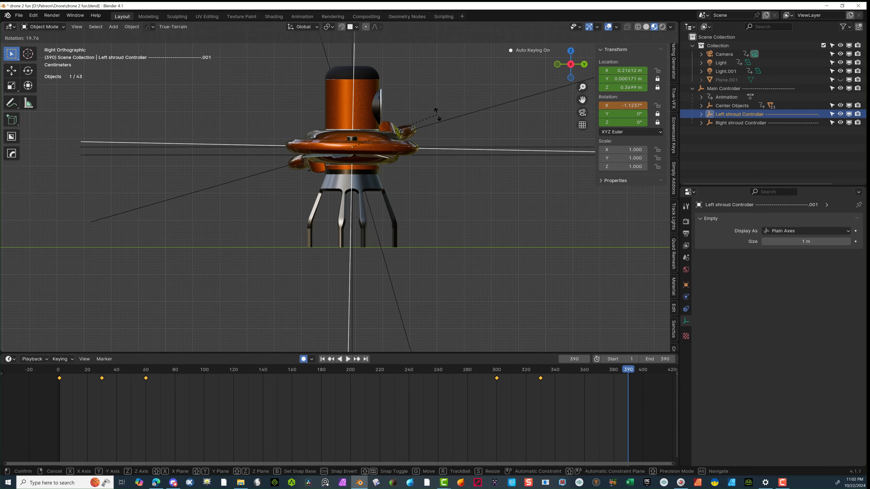
{"action": "left_click", "coordinate": [279, 290]}
Step: Select the Right shroud Controller and rotate it to about 0.46° on X at frame 390
{"action": "left_click", "coordinate": [297, 170]}
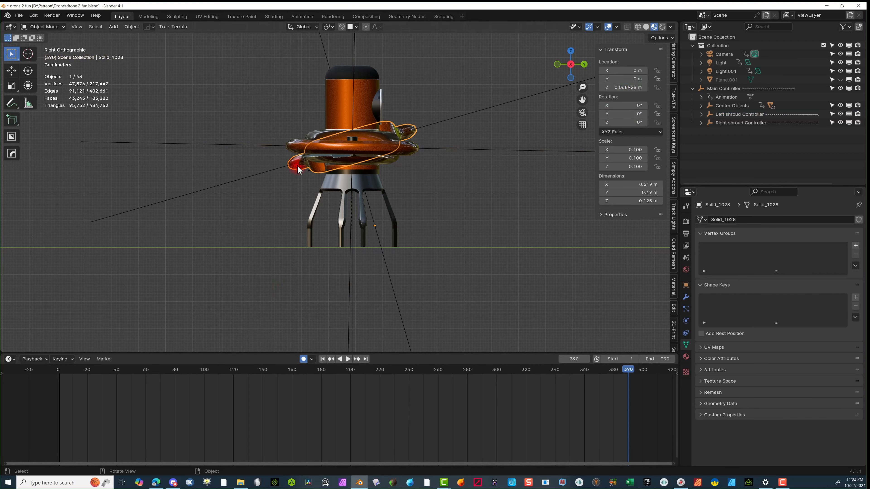
{"action": "left_click", "coordinate": [318, 53]}
{"action": "key", "text": "r"}
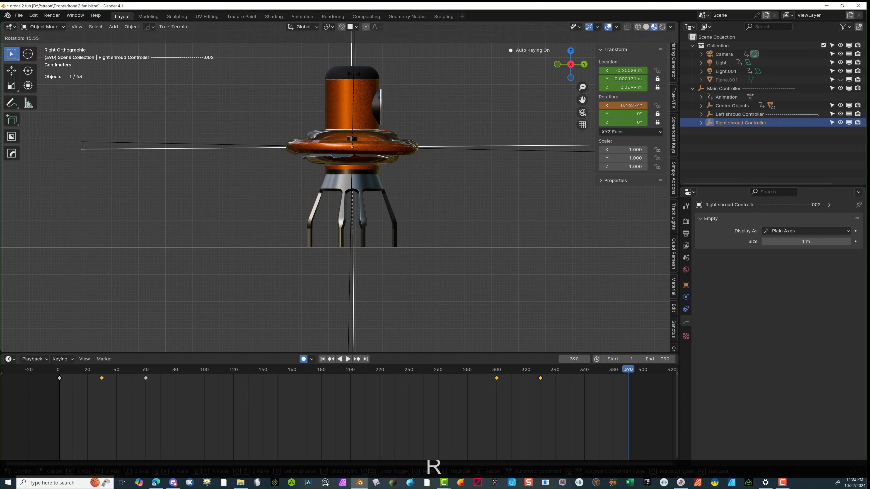
{"action": "left_click", "coordinate": [354, 74]}
{"action": "scroll", "coordinate": [237, 242], "scroll_direction": "down", "scroll_amount": 6}
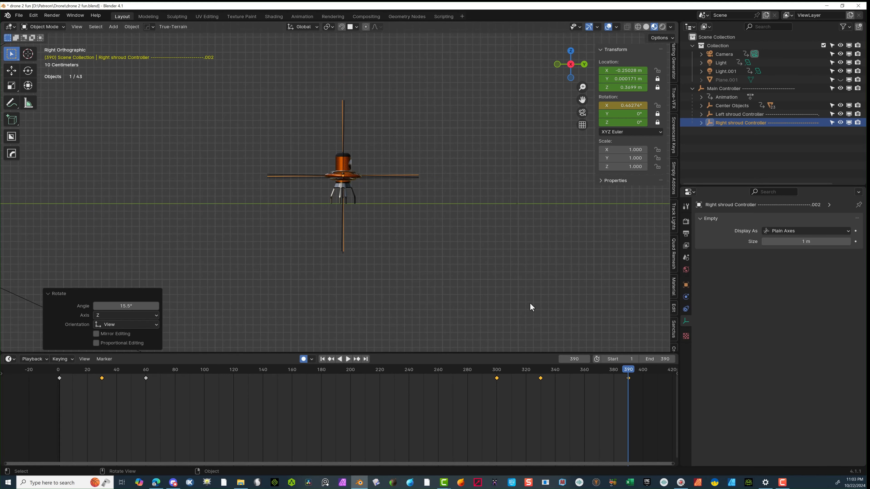
Step: Return to frame 1, viewing through the active camera, and unhide Plane.001
{"action": "left_click_drag", "start_coordinate": [628, 378], "coordinate": [59, 399]}
{"action": "scroll", "coordinate": [445, 253], "scroll_direction": "down", "scroll_amount": 8}
{"action": "scroll", "coordinate": [339, 186], "scroll_direction": "up", "scroll_amount": 3}
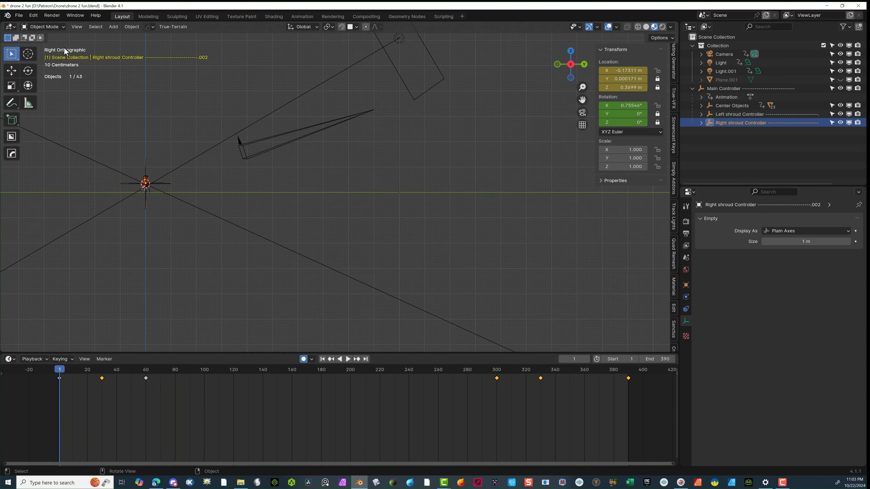
{"action": "left_click", "coordinate": [72, 26]}
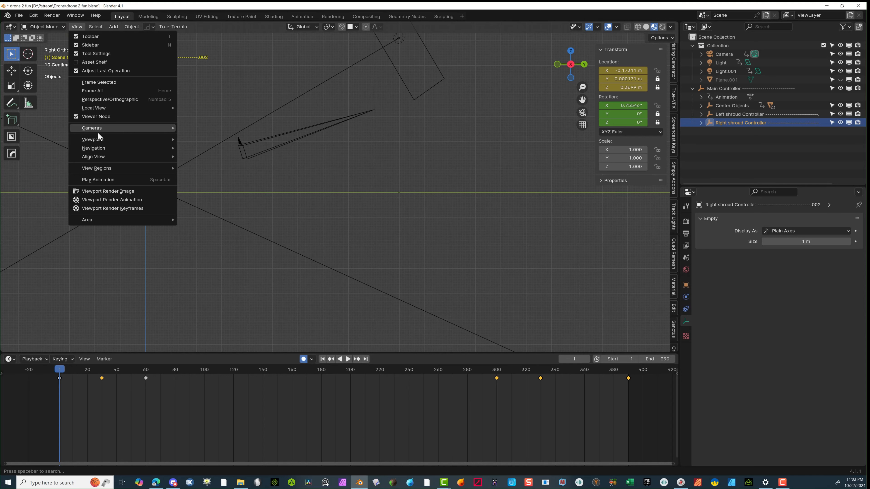
{"action": "mouse_move", "coordinate": [97, 129]}
{"action": "left_click", "coordinate": [206, 137]}
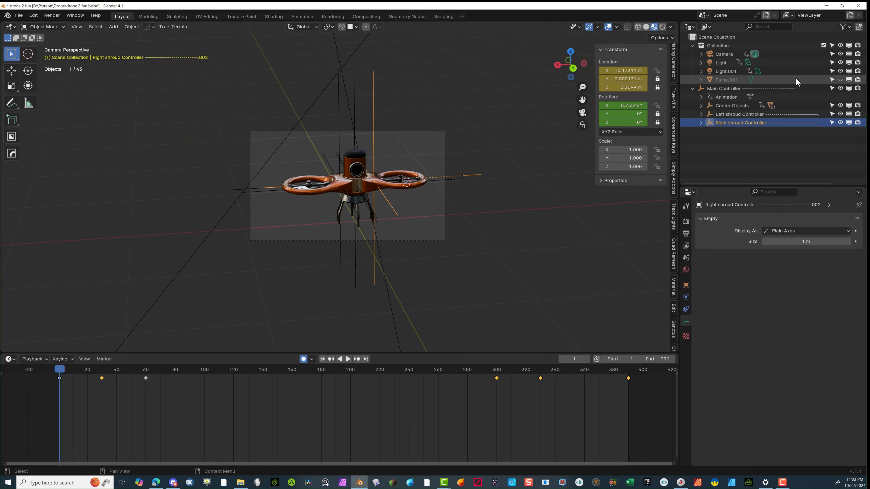
{"action": "left_click", "coordinate": [840, 80]}
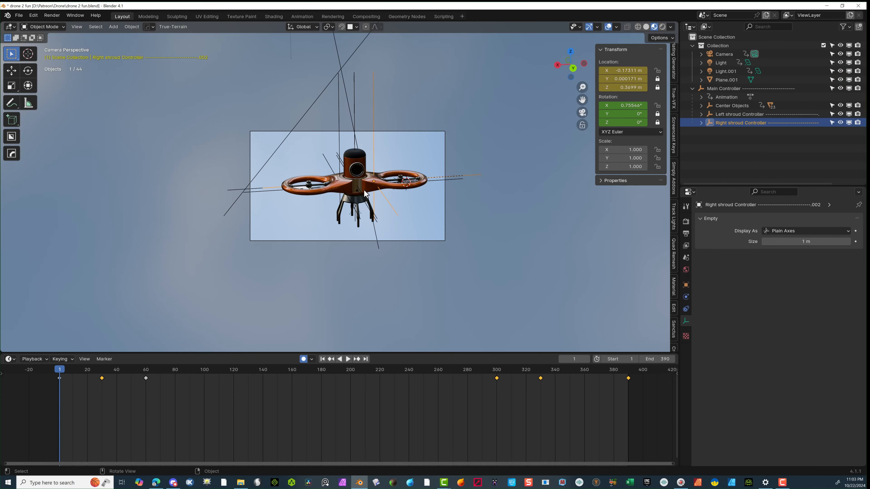
Step: Play back the drone animation from frame 1 through the camera, then move on to frame 390 to check the landing framing
{"action": "key", "text": "space"}
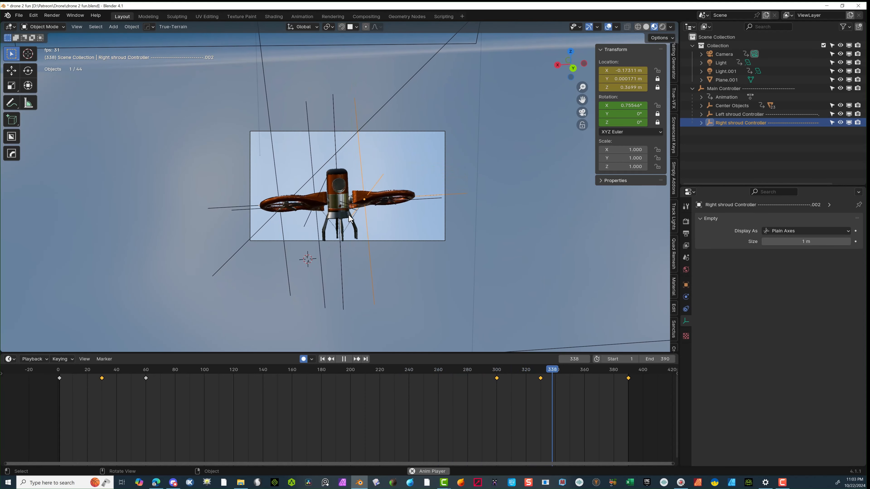
{"action": "key", "text": "space"}
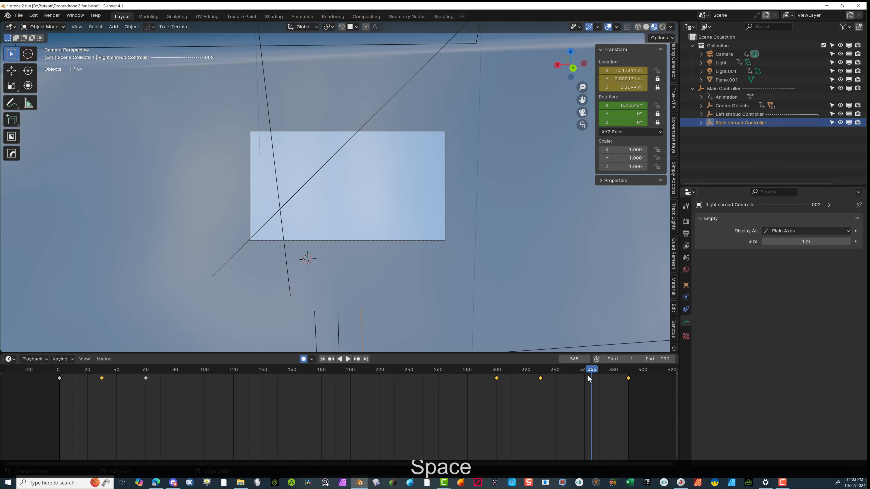
{"action": "left_click_drag", "start_coordinate": [589, 371], "coordinate": [628, 407]}
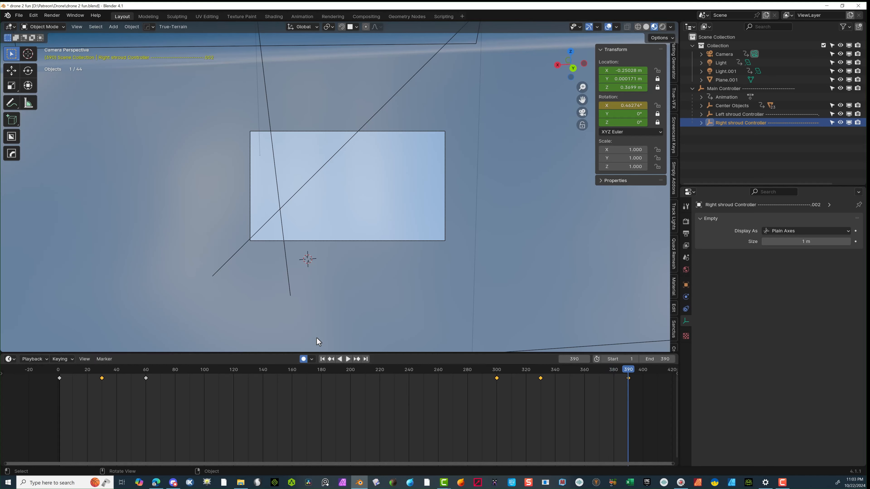
Step: Select the Camera and keyframe its Z location at 7.1796 m on frame 330
{"action": "left_click", "coordinate": [728, 60]}
{"action": "left_click", "coordinate": [719, 54]}
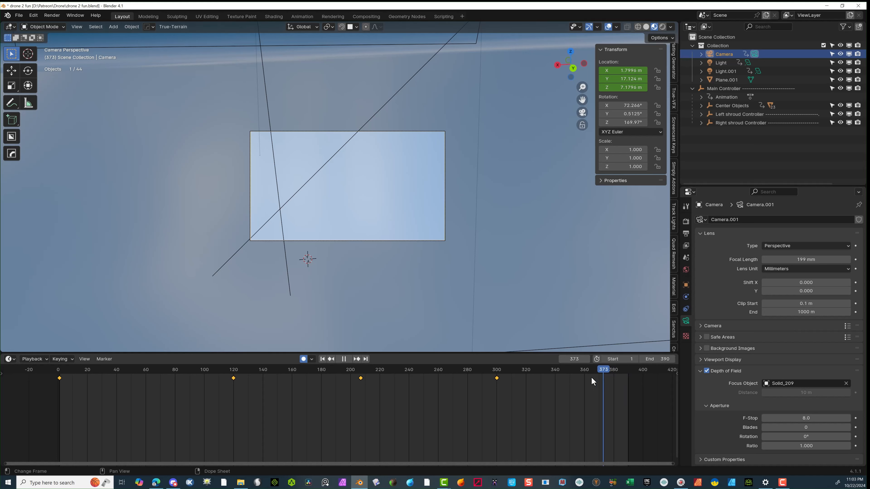
{"action": "left_click_drag", "start_coordinate": [592, 378], "coordinate": [541, 385]}
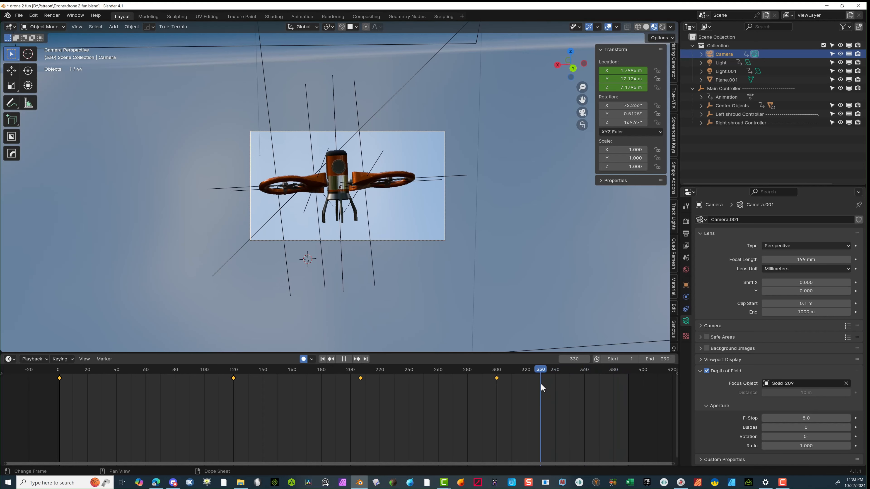
{"action": "left_click", "coordinate": [646, 89]}
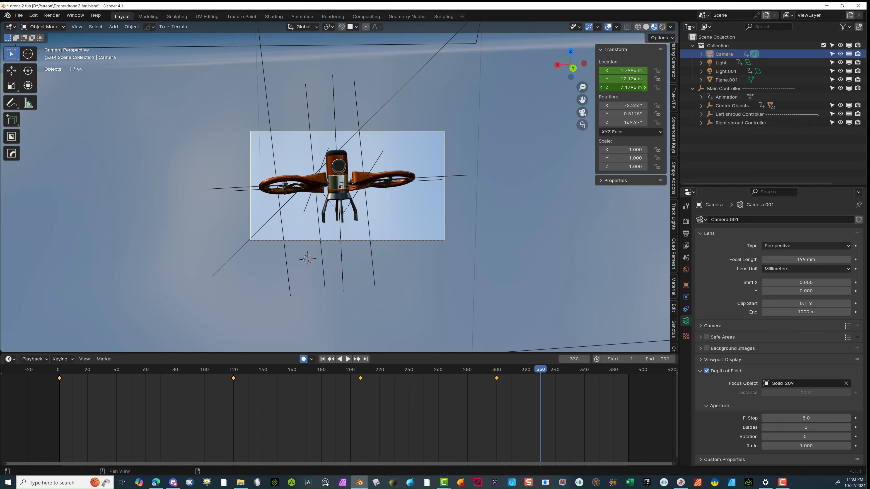
{"action": "key", "text": "i"}
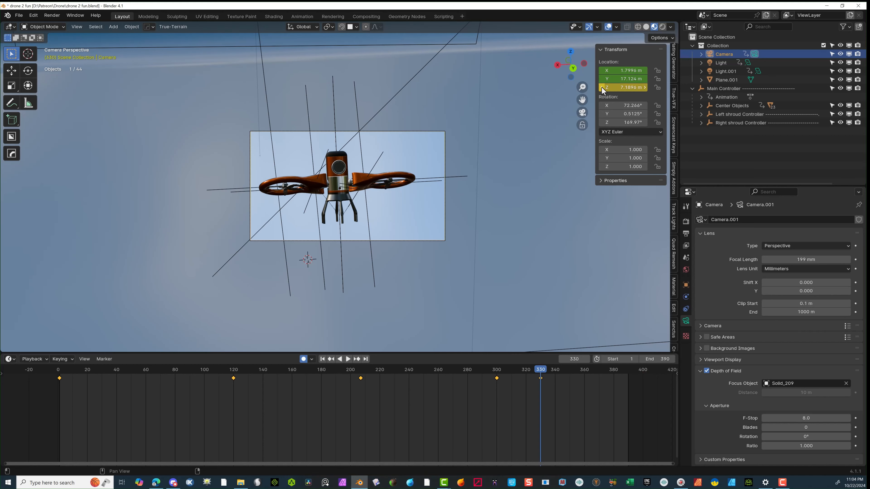
{"action": "left_click", "coordinate": [603, 88]}
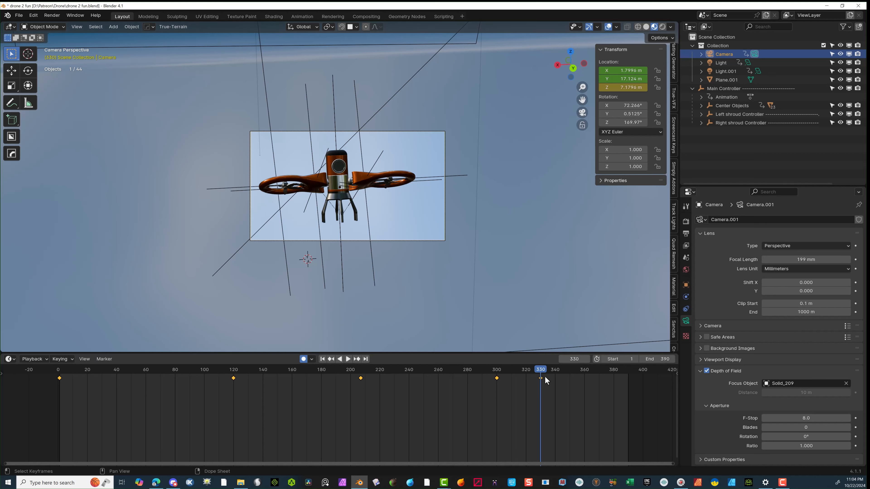
Step: Nudge the camera about 0.04 m downward in its view plane at frame 390
{"action": "left_click_drag", "start_coordinate": [544, 376], "coordinate": [628, 382]}
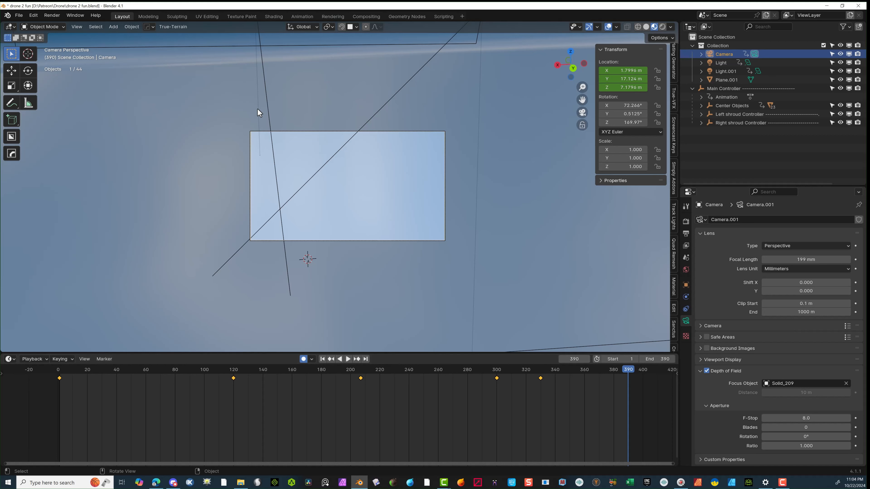
{"action": "key", "text": "g"}
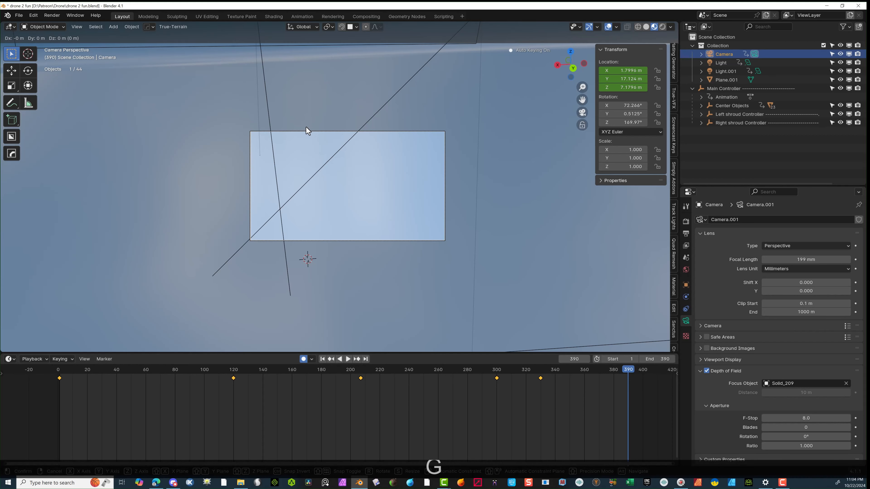
{"action": "left_click", "coordinate": [307, 135]}
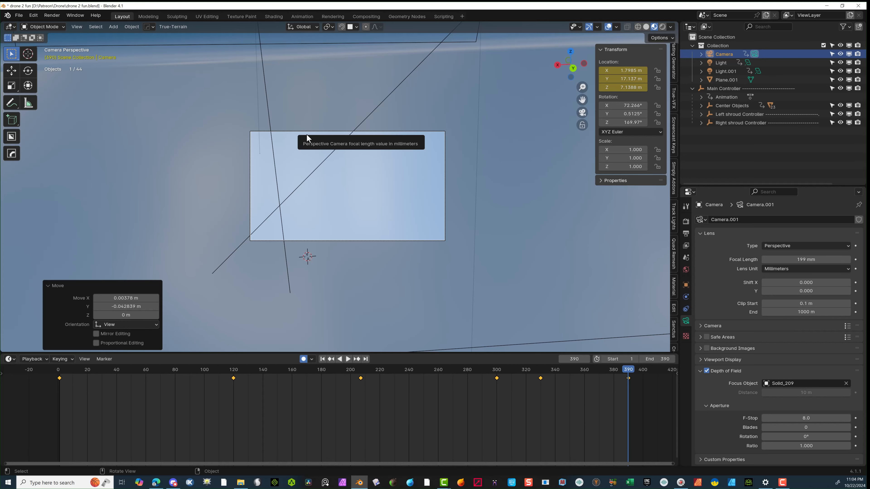
{"action": "left_click", "coordinate": [306, 134]}
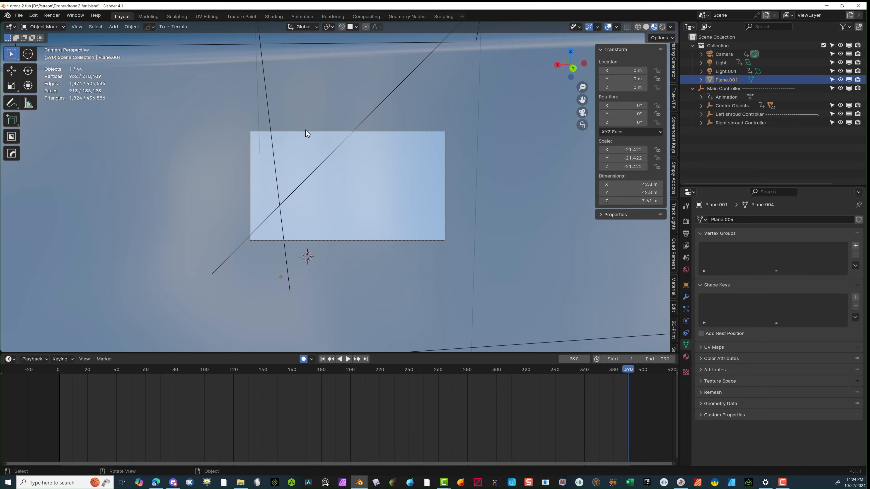
{"action": "left_click", "coordinate": [306, 130]}
{"action": "key", "text": "g"}
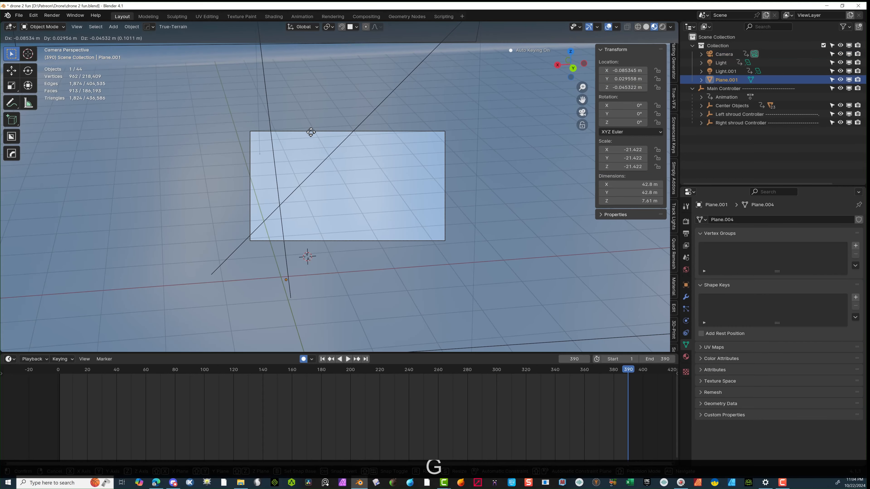
{"action": "key", "text": "z"}
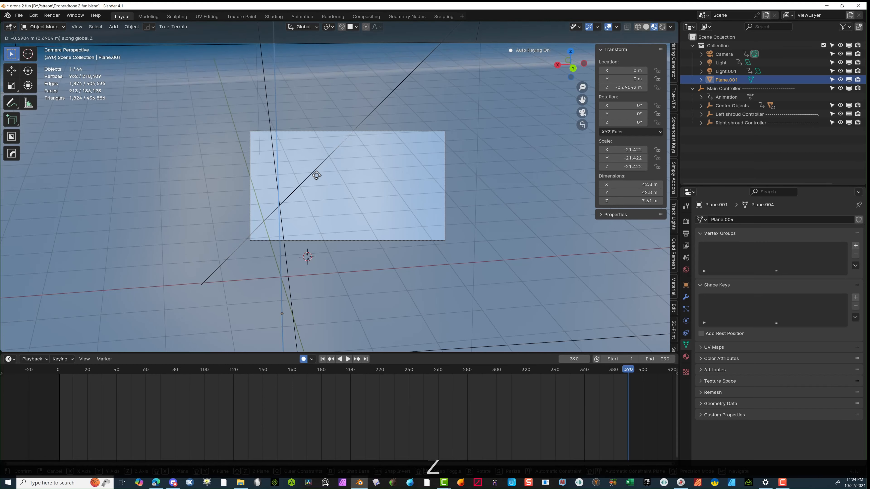
{"action": "right_click", "coordinate": [321, 81]}
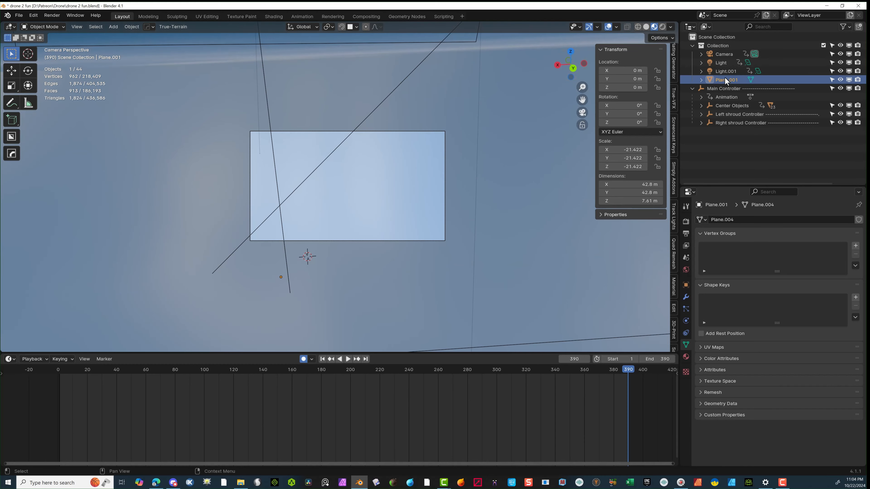
Step: Select the Camera and lower it about 3.8 m along global Z at frame 390 to frame the landed drone
{"action": "left_click", "coordinate": [726, 54]}
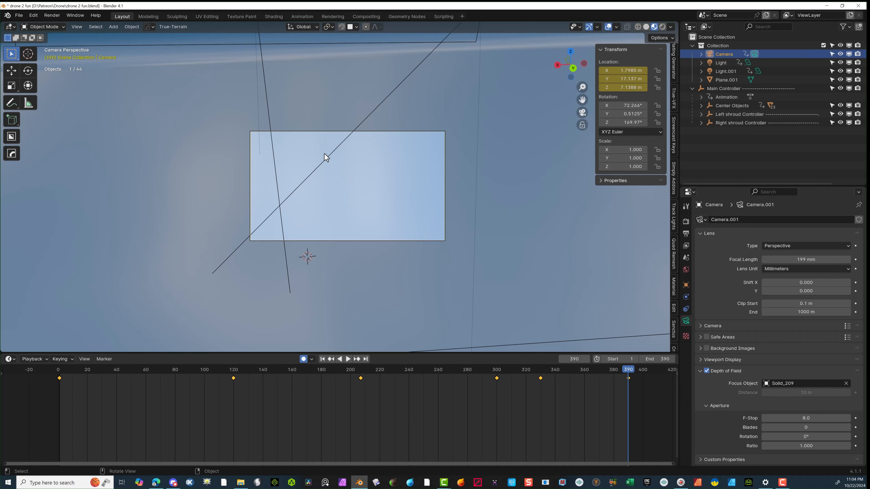
{"action": "key", "text": "g"}
{"action": "key", "text": "z"}
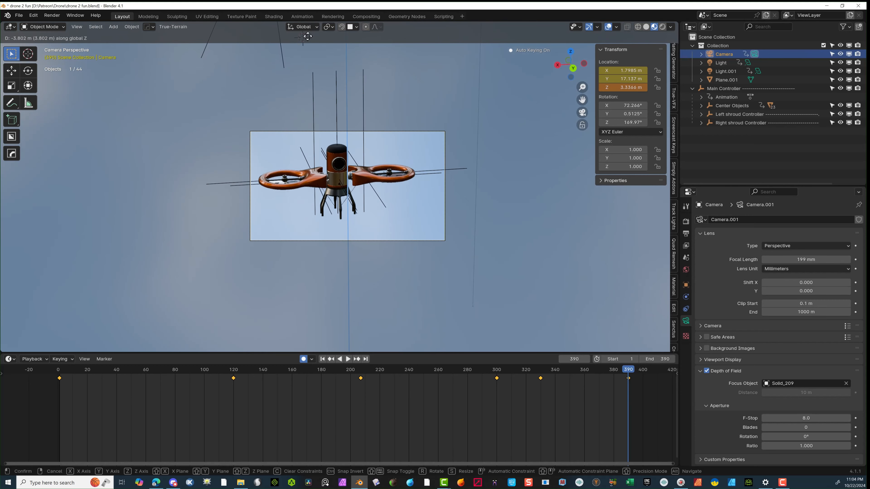
{"action": "left_click", "coordinate": [259, 36]}
Step: Replay the animation from the start and finish on frame 390 to check how the camera follows the descent
{"action": "key", "text": "shift+ctrl+space"}
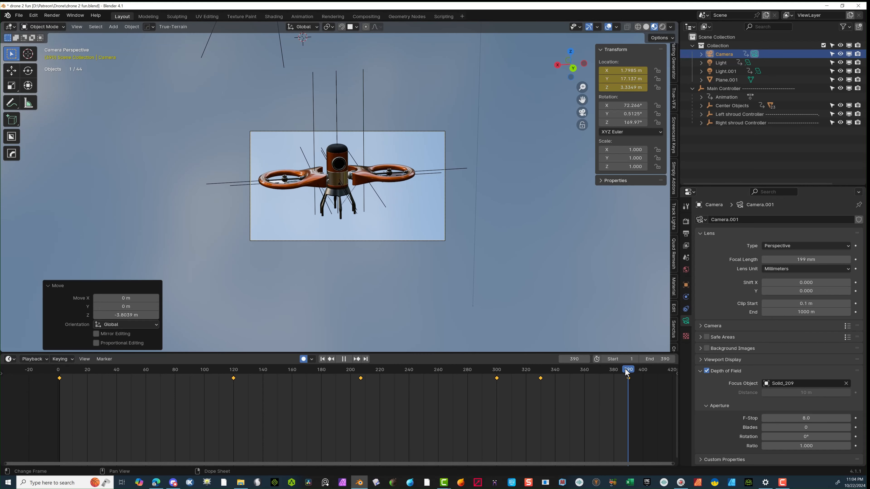
{"action": "left_click_drag", "start_coordinate": [538, 357], "coordinate": [40, 373]}
{"action": "key", "text": "space"}
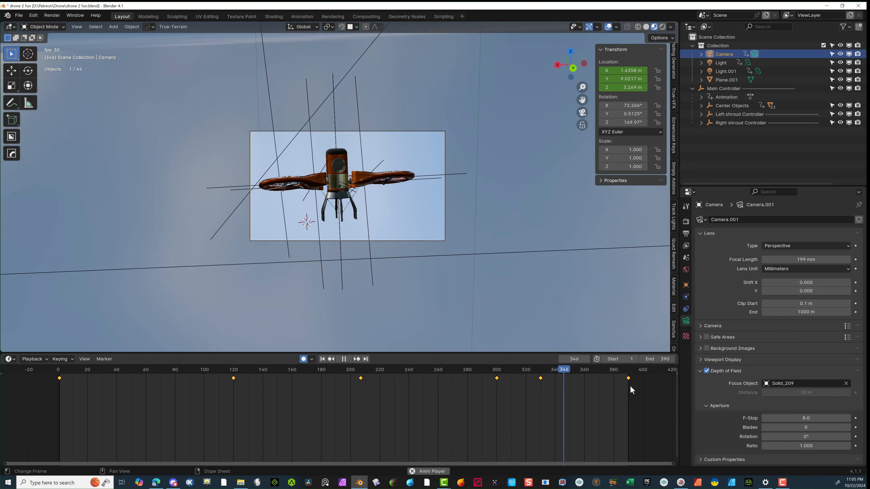
{"action": "key", "text": "space"}
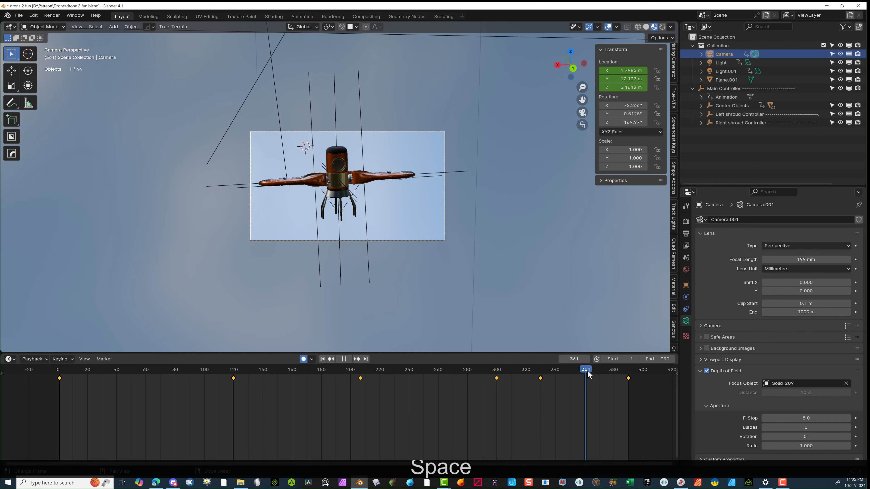
{"action": "left_click_drag", "start_coordinate": [587, 370], "coordinate": [628, 382]}
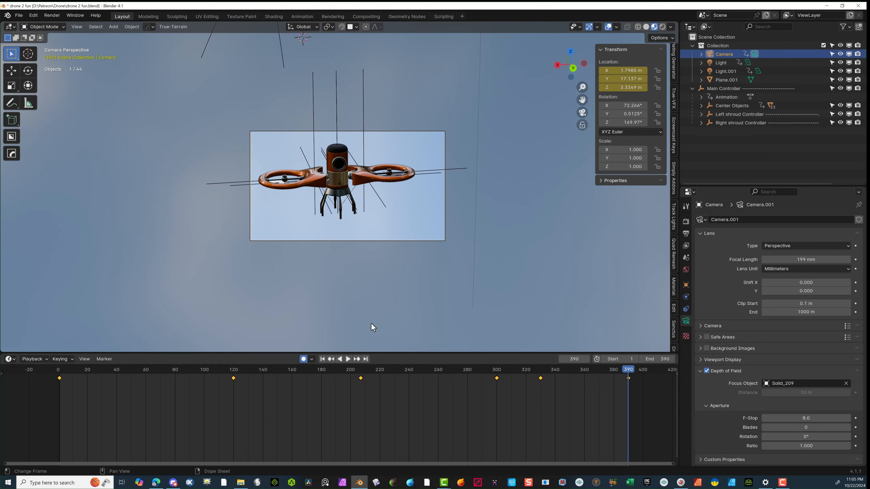
Step: Extend the animation's end frame to 420
{"action": "scroll", "coordinate": [445, 246], "scroll_direction": "down", "scroll_amount": 3}
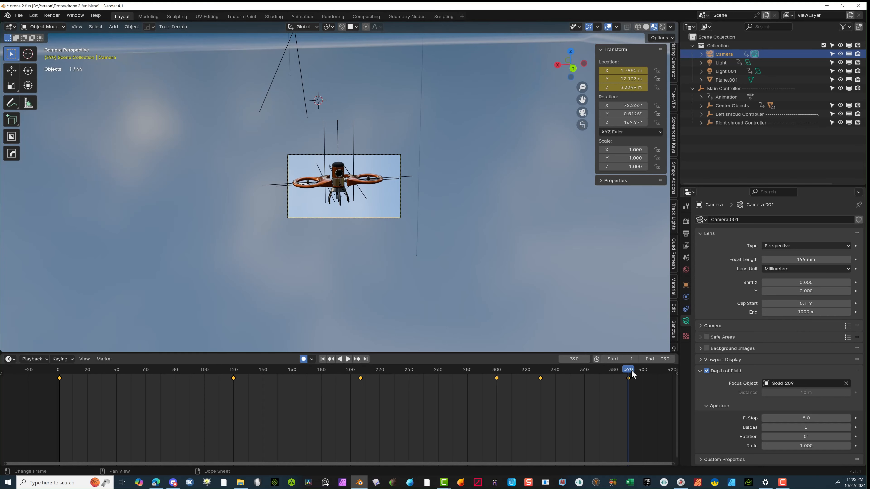
{"action": "left_click_drag", "start_coordinate": [633, 373], "coordinate": [662, 383]}
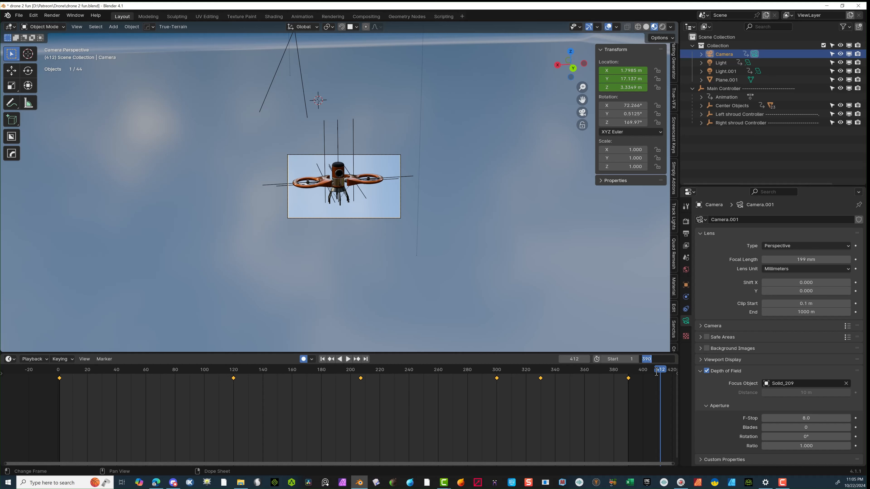
{"action": "type", "text": "420"}
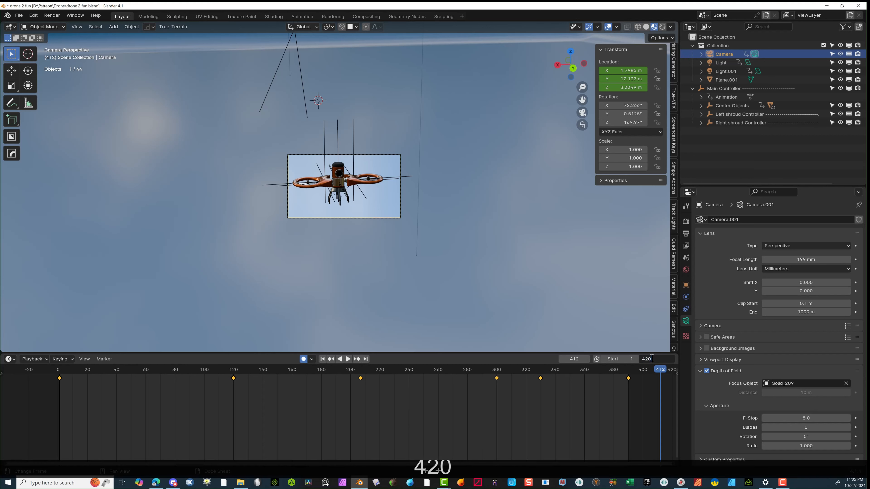
{"action": "key", "text": "Return"}
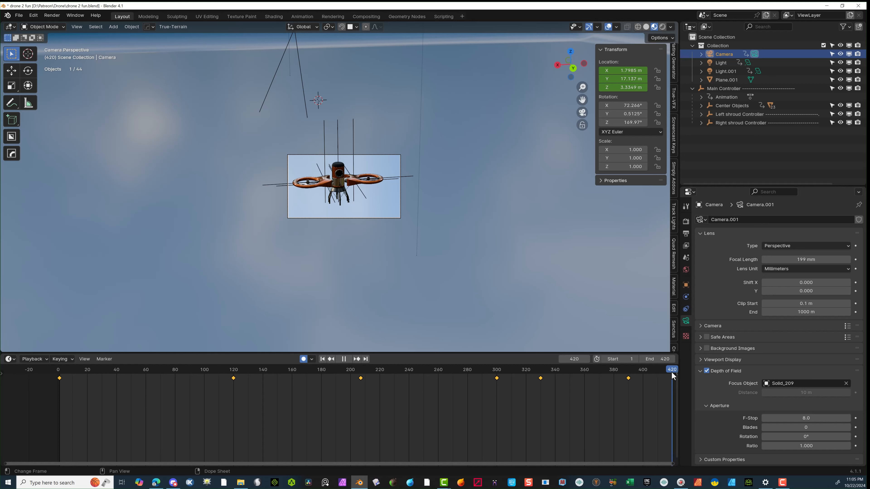
Step: Keyframe the camera's Z location at 3.3349 m on frame 420
{"action": "key", "text": "space"}
{"action": "left_click", "coordinate": [601, 88]}
{"action": "left_click", "coordinate": [645, 87]}
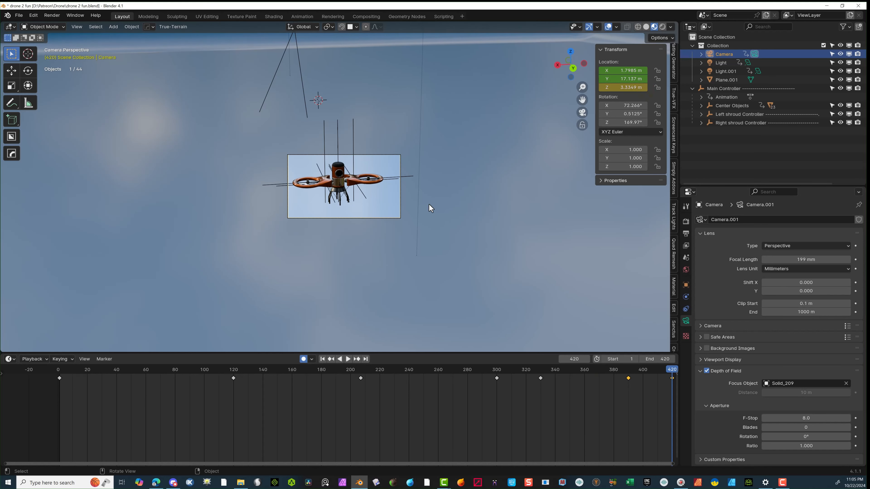
Step: Go to frame 380 and select the Main Controller
{"action": "left_click", "coordinate": [530, 285]}
{"action": "left_click_drag", "start_coordinate": [672, 372], "coordinate": [613, 382]}
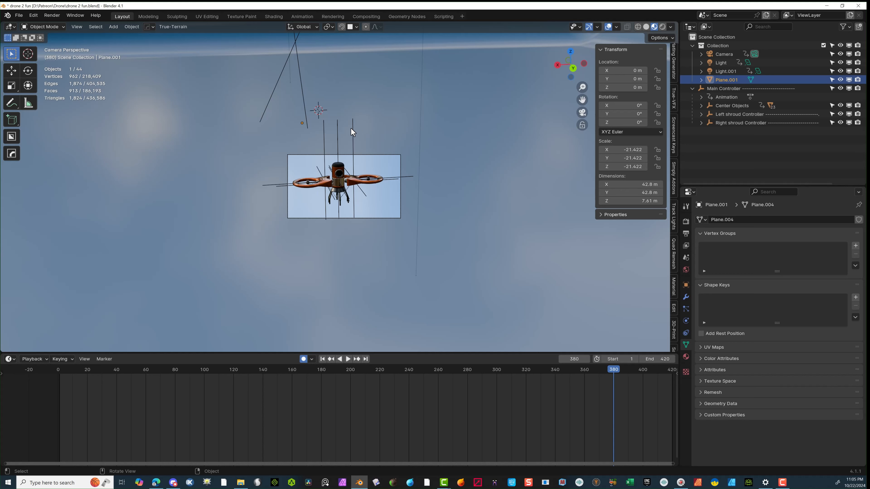
{"action": "left_click", "coordinate": [712, 88]}
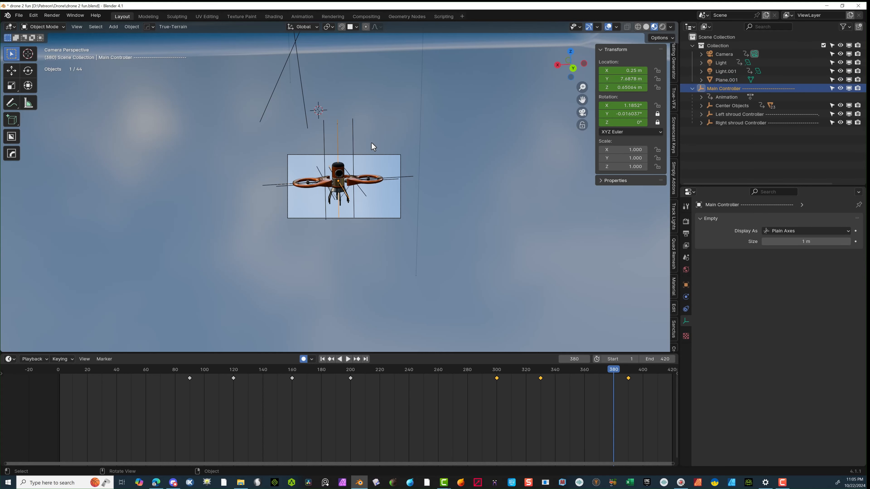
Step: Try to rotate the Main Controller about the global Y axis at frame 380
{"action": "key", "text": "r"}
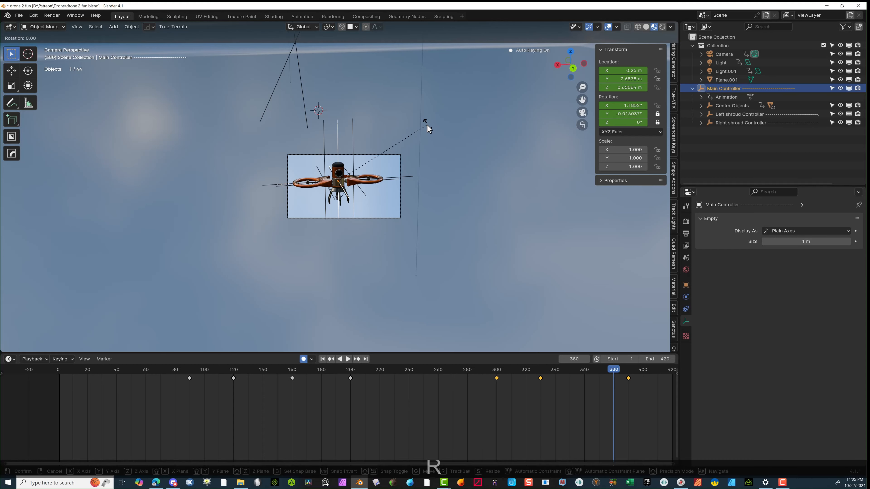
{"action": "key", "text": "x"}
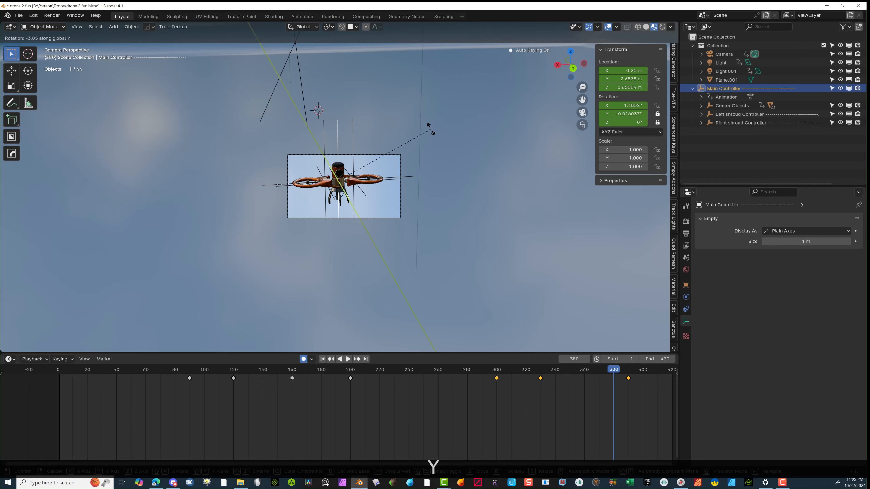
{"action": "left_click", "coordinate": [429, 127]}
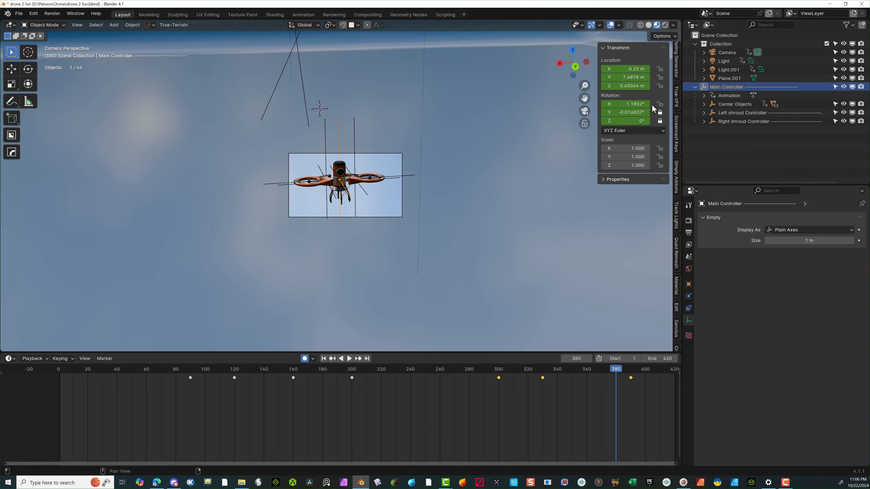
Step: Unlock the Main Controller's Y rotation and rotate it about -3.25° around global Y at frame 380
{"action": "left_click", "coordinate": [660, 112]}
{"action": "key", "text": "r"}
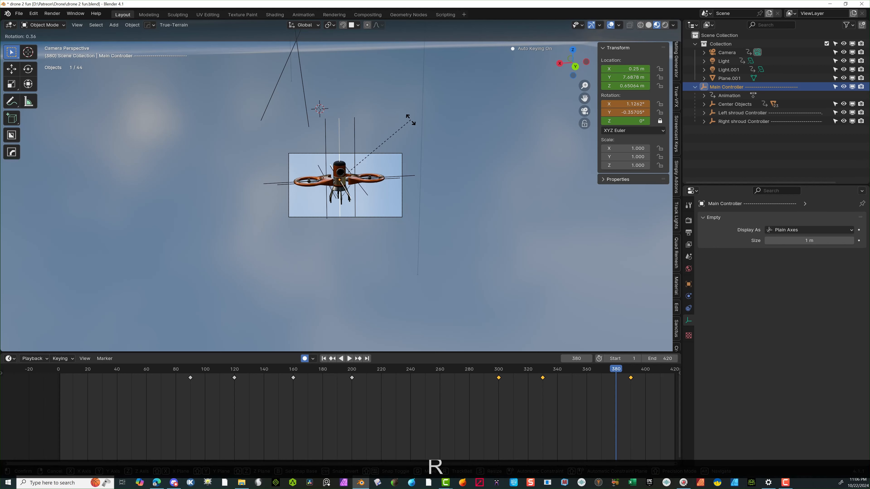
{"action": "key", "text": "y"}
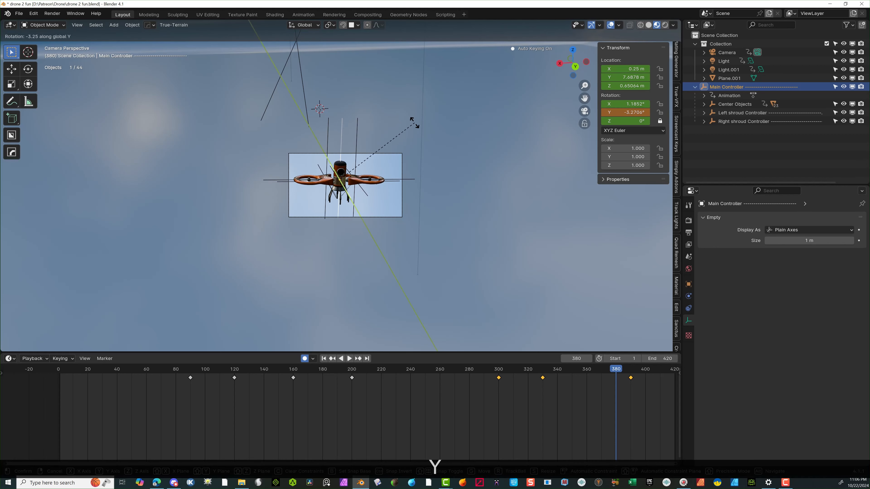
{"action": "left_click", "coordinate": [414, 123]}
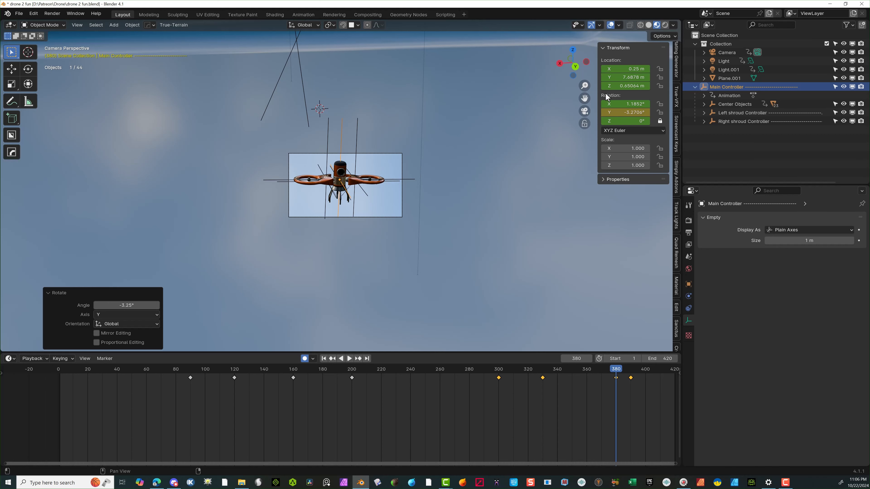
Step: Play back the animation and scrub between frames 380 and 390 to examine the drone's sideways tilt, with the Main Controller selected
{"action": "left_click", "coordinate": [626, 113]}
{"action": "left_click", "coordinate": [618, 371]}
{"action": "key", "text": "space"}
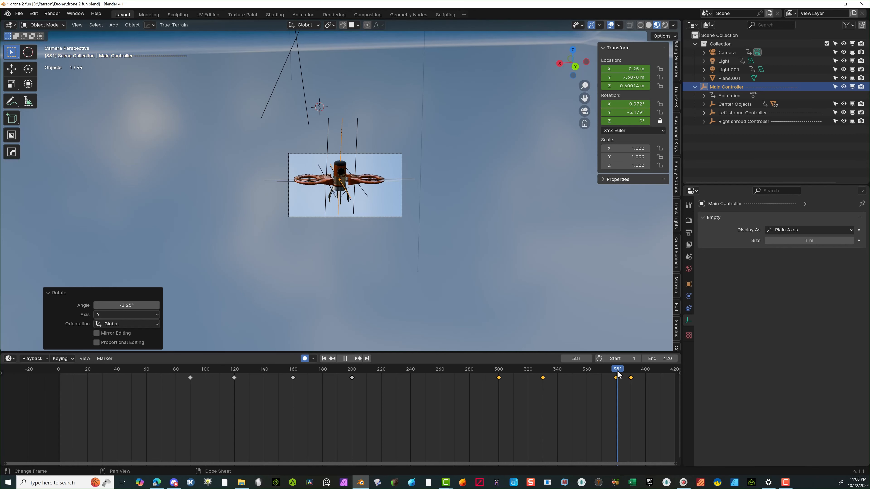
{"action": "left_click", "coordinate": [631, 380]}
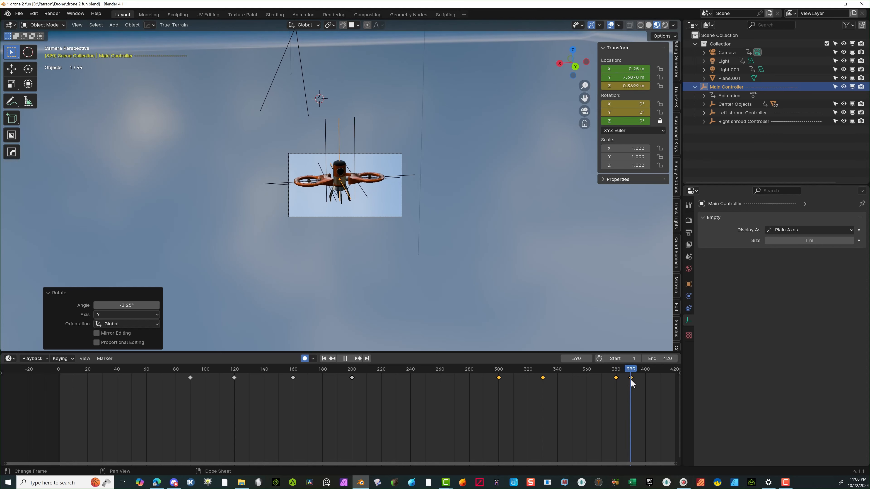
{"action": "left_click_drag", "start_coordinate": [632, 383], "coordinate": [60, 414]}
{"action": "key", "text": "space"}
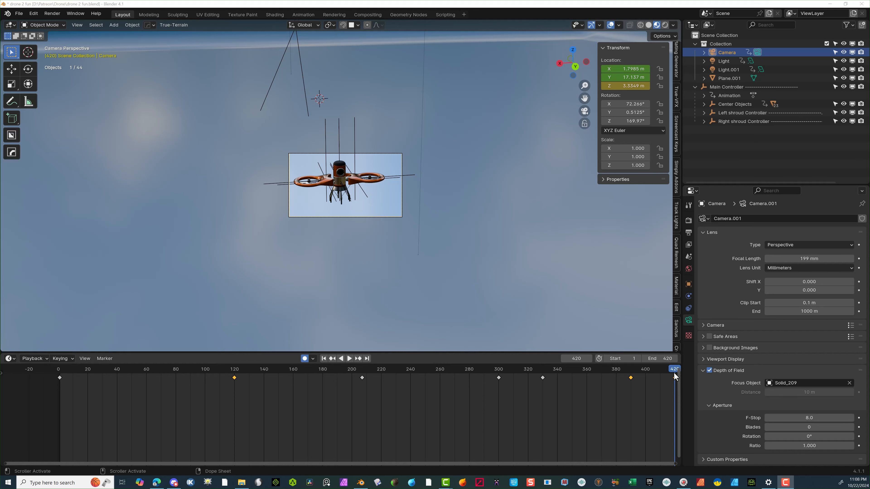
{"action": "left_click_drag", "start_coordinate": [672, 370], "coordinate": [631, 377]}
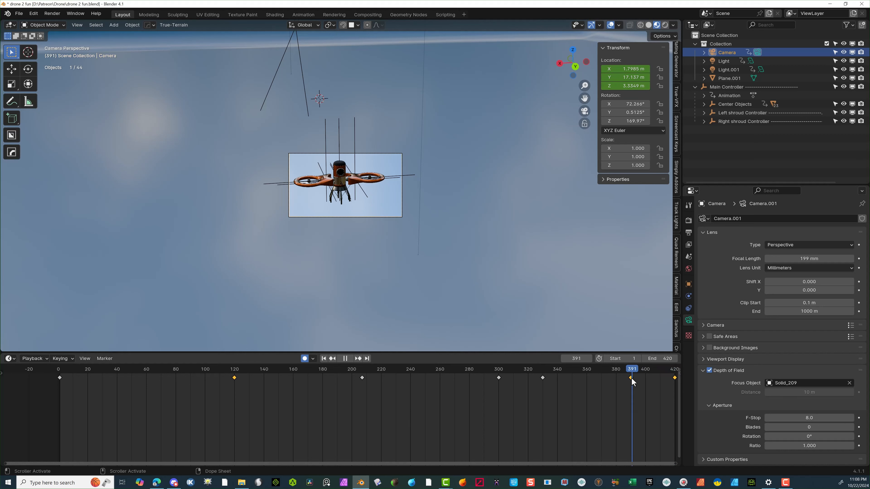
{"action": "left_click", "coordinate": [338, 129]}
{"action": "scroll", "coordinate": [492, 328], "scroll_direction": "up", "scroll_amount": 7}
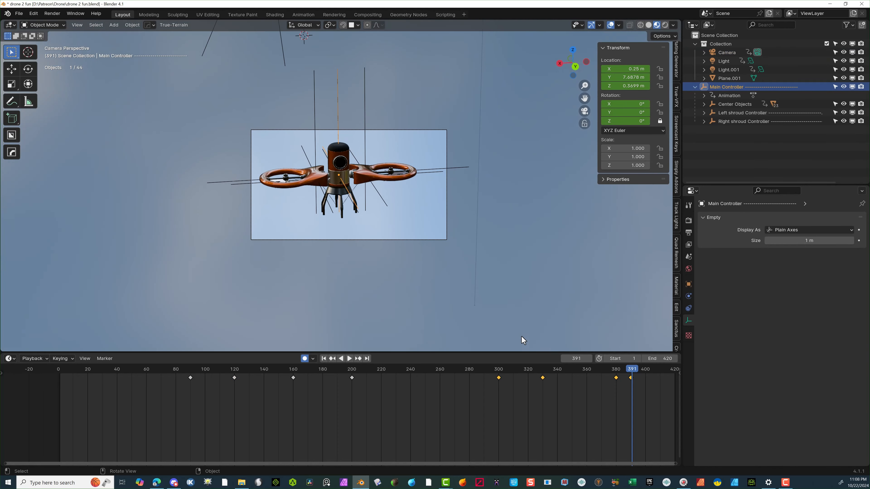
{"action": "left_click_drag", "start_coordinate": [632, 377], "coordinate": [616, 377]}
{"action": "left_click_drag", "start_coordinate": [619, 374], "coordinate": [631, 375]}
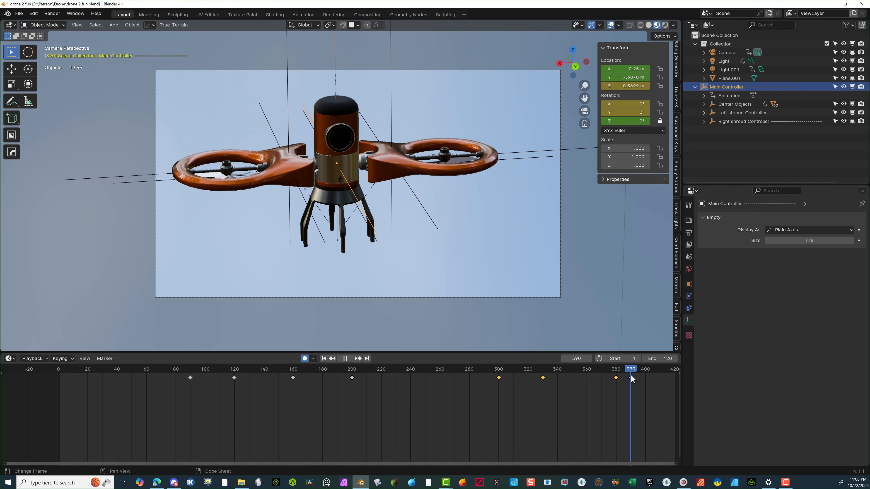
Step: Switch to the back orthographic view at frame 390 and hide the terrain object Plane.001
{"action": "scroll", "coordinate": [472, 284], "scroll_direction": "down", "scroll_amount": 2}
{"action": "middle_click_drag", "start_coordinate": [472, 284], "coordinate": [479, 276]}
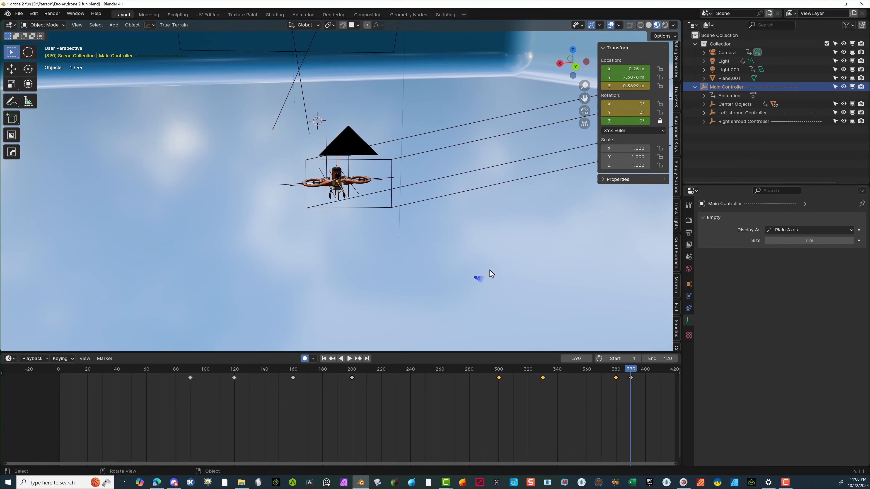
{"action": "scroll", "coordinate": [474, 248], "scroll_direction": "up", "scroll_amount": 4}
{"action": "left_click", "coordinate": [576, 67]}
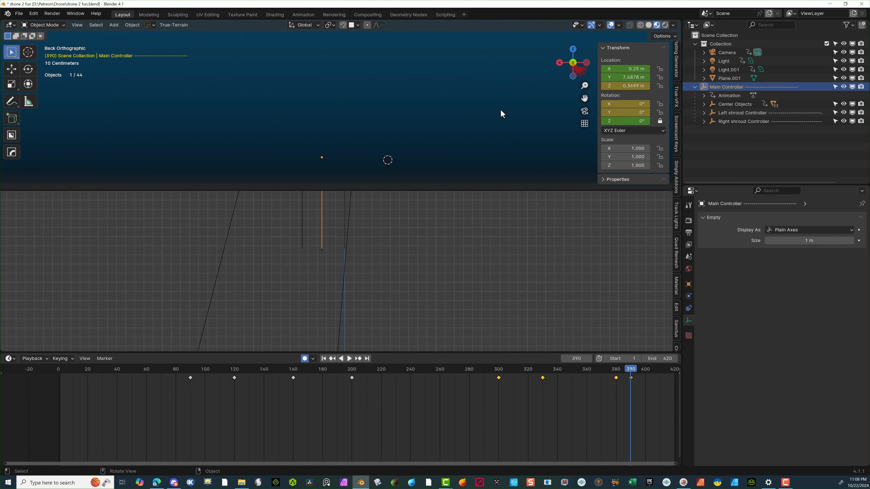
{"action": "left_click", "coordinate": [367, 189]}
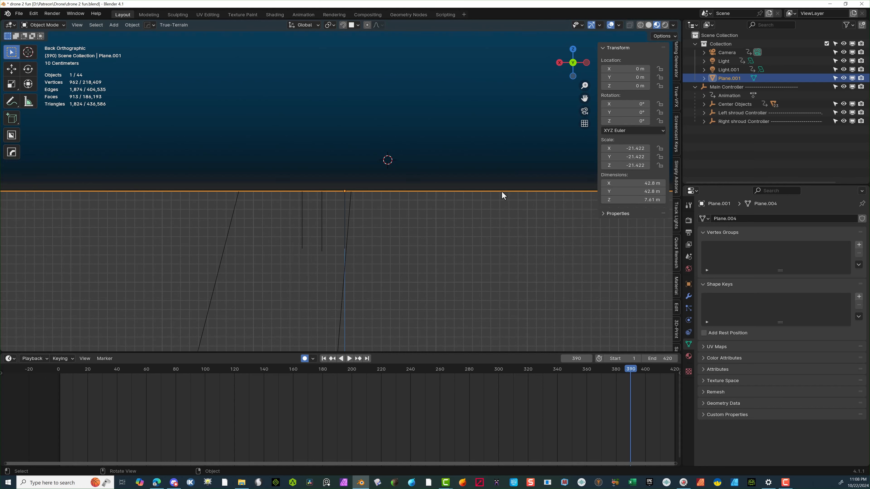
{"action": "key", "text": "h"}
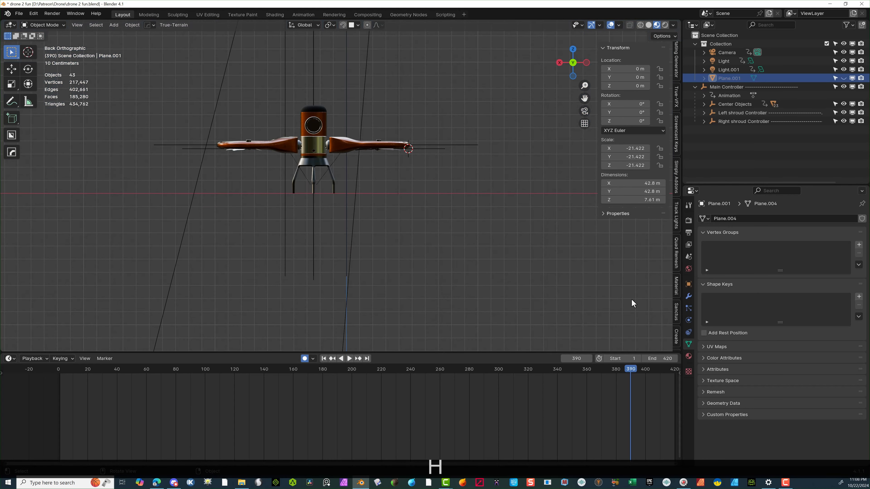
Step: Select the Main Controller at frame 380 and copy its Z location value
{"action": "left_click_drag", "start_coordinate": [632, 371], "coordinate": [615, 376]}
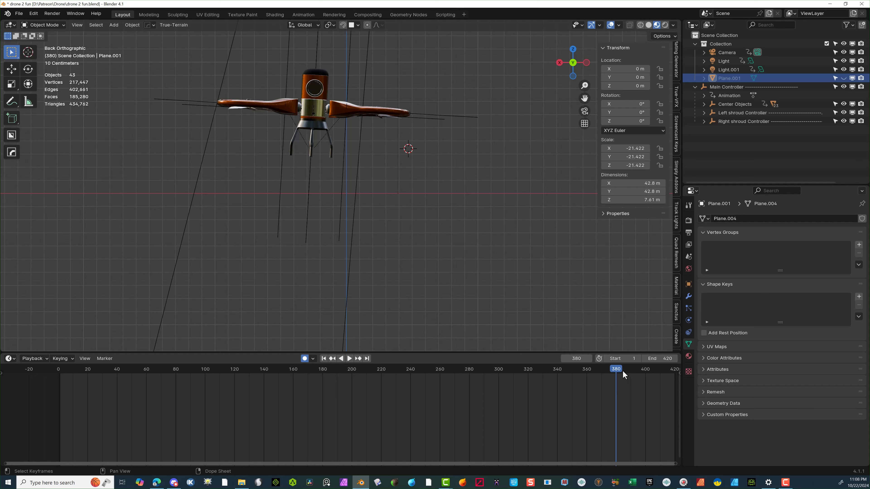
{"action": "mouse_move", "coordinate": [622, 370]}
{"action": "left_mouse_down"}
{"action": "mouse_move", "coordinate": [632, 384]}
{"action": "mouse_move", "coordinate": [615, 375]}
{"action": "left_mouse_up"}
{"action": "left_click", "coordinate": [727, 86]}
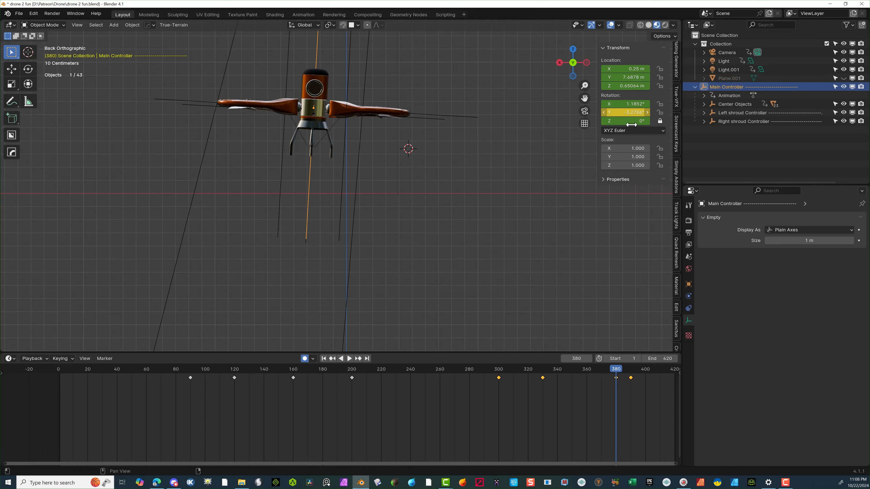
{"action": "left_click_drag", "start_coordinate": [630, 112], "coordinate": [640, 113]}
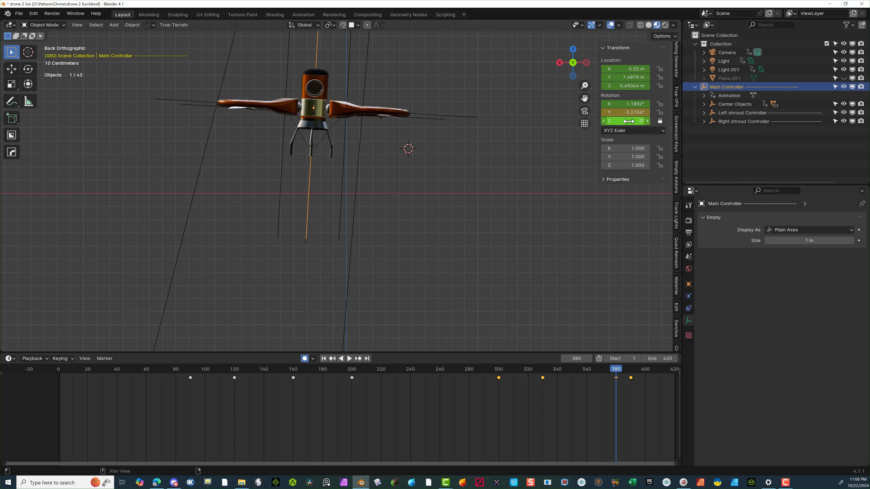
{"action": "left_click", "coordinate": [636, 86]}
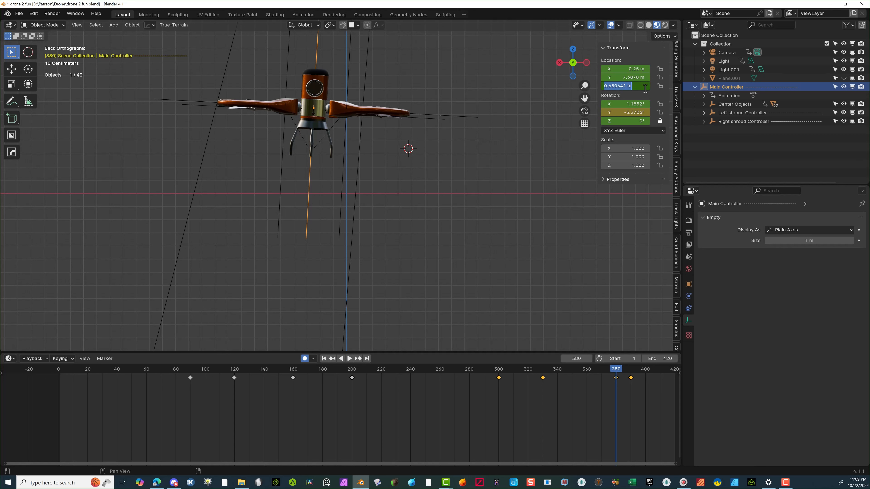
{"action": "left_click", "coordinate": [622, 91]}
{"action": "left_click", "coordinate": [619, 89]}
{"action": "key", "text": "ctrl+c"}
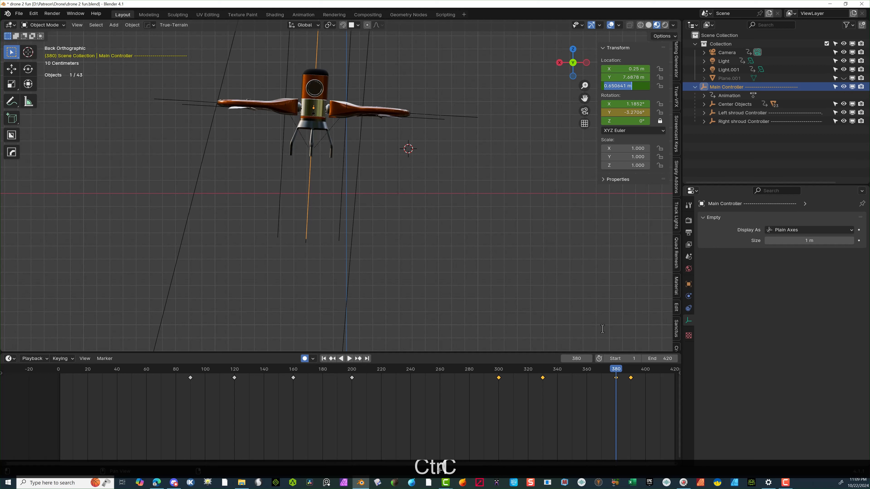
Step: Set the Main Controller's Z location to the copied 0.650641 m at frame 390
{"action": "left_click", "coordinate": [616, 372]}
{"action": "left_click_drag", "start_coordinate": [617, 372], "coordinate": [631, 372]}
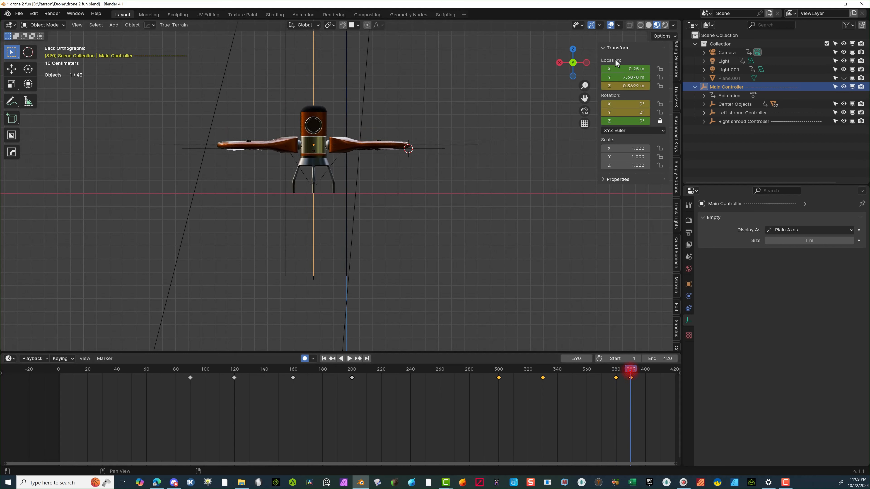
{"action": "left_click", "coordinate": [625, 87]}
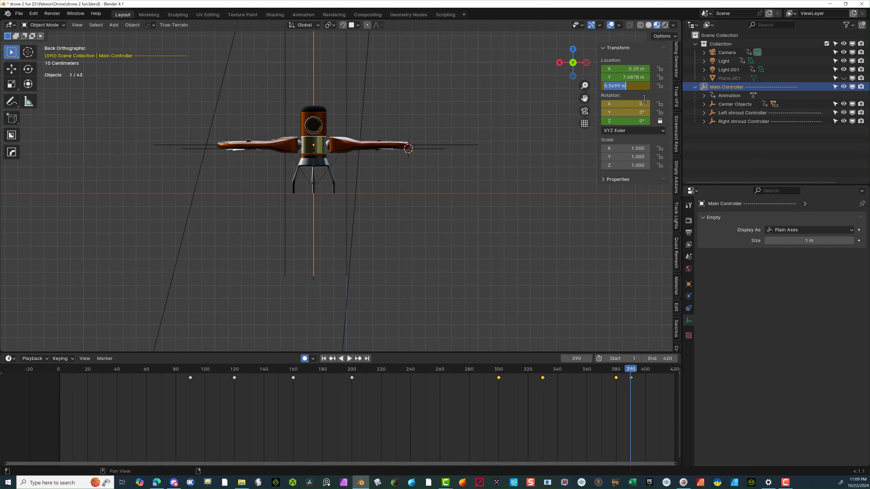
{"action": "key", "text": "ctrl+v"}
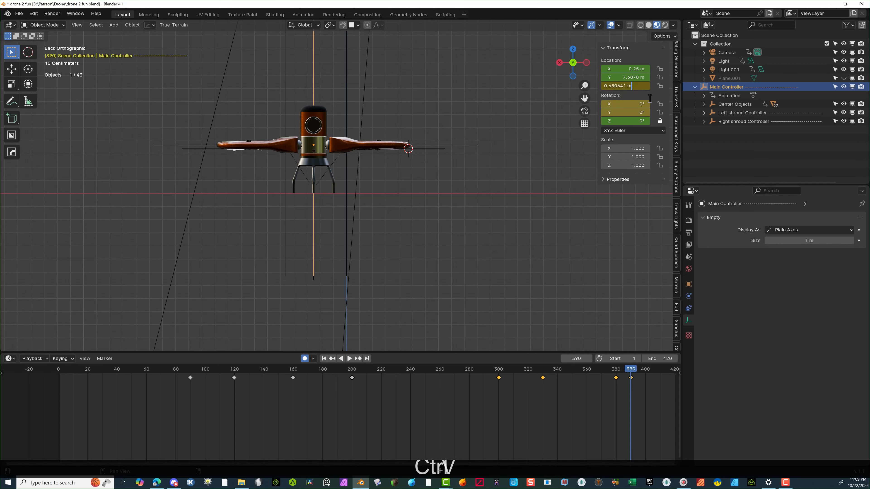
{"action": "key", "text": "Return"}
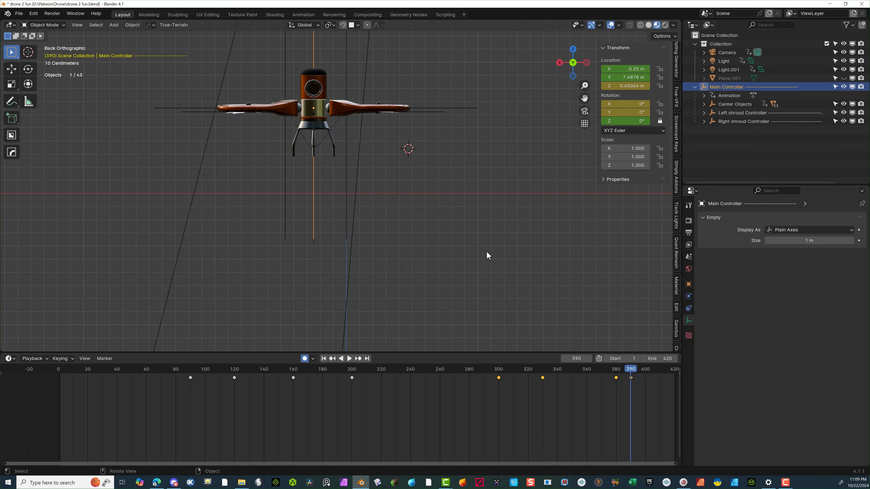
Step: Keyframe the Main Controller's Y rotation at 8° on frame 400
{"action": "left_click_drag", "start_coordinate": [632, 369], "coordinate": [644, 382]}
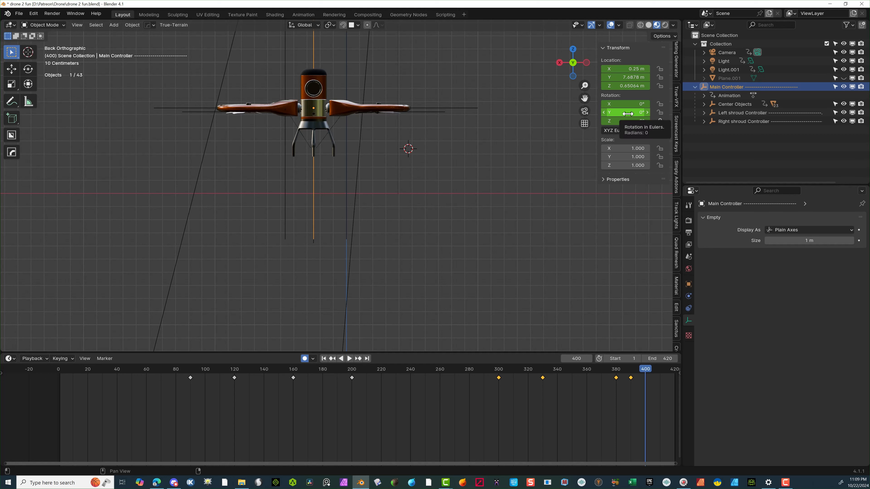
{"action": "left_click_drag", "start_coordinate": [628, 114], "coordinate": [641, 114]}
{"action": "key", "text": "i"}
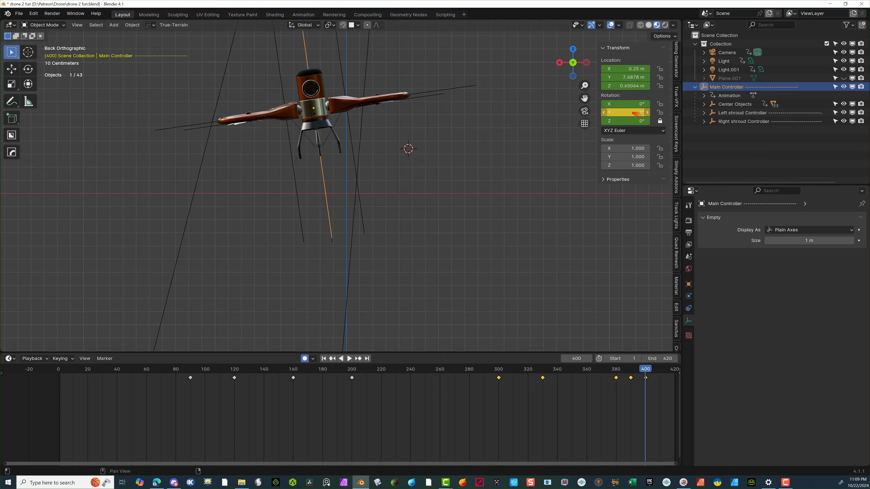
Step: Rotate the Main Controller about -7.9° around global Y at frame 410
{"action": "mouse_move", "coordinate": [644, 370]}
{"action": "left_mouse_down"}
{"action": "mouse_move", "coordinate": [599, 377]}
{"action": "mouse_move", "coordinate": [669, 375]}
{"action": "mouse_move", "coordinate": [660, 376]}
{"action": "left_mouse_up"}
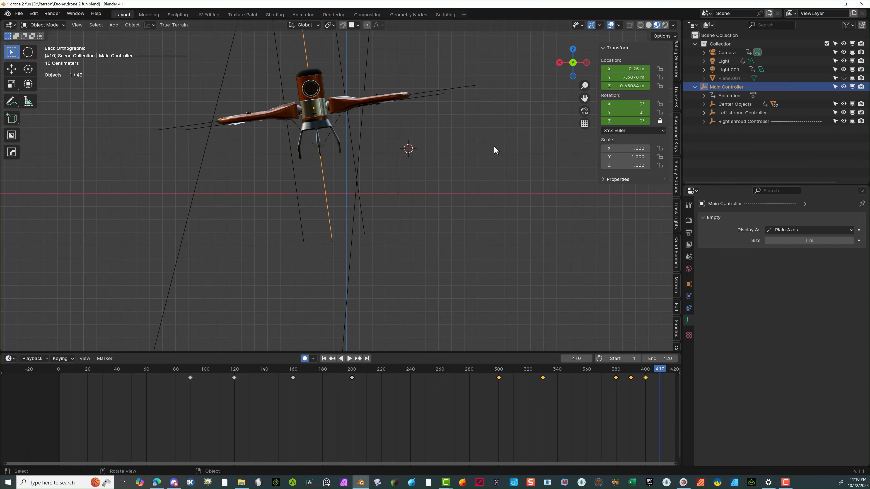
{"action": "key", "text": "r"}
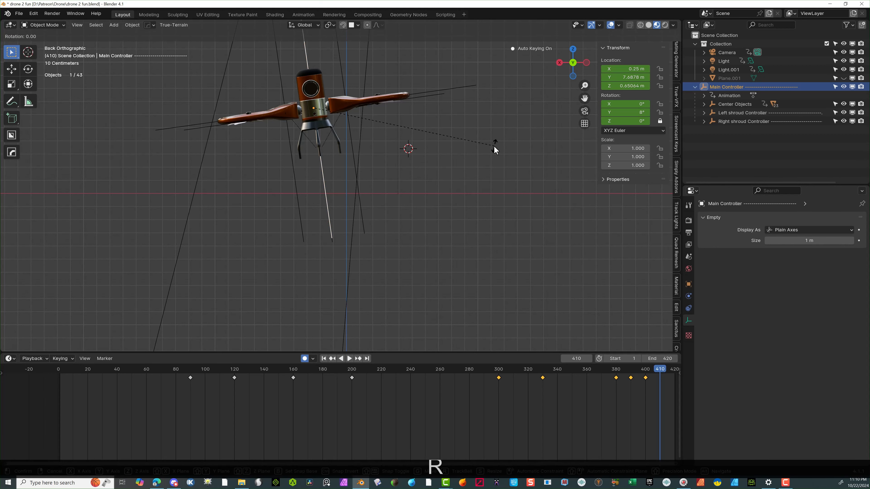
{"action": "key", "text": "y"}
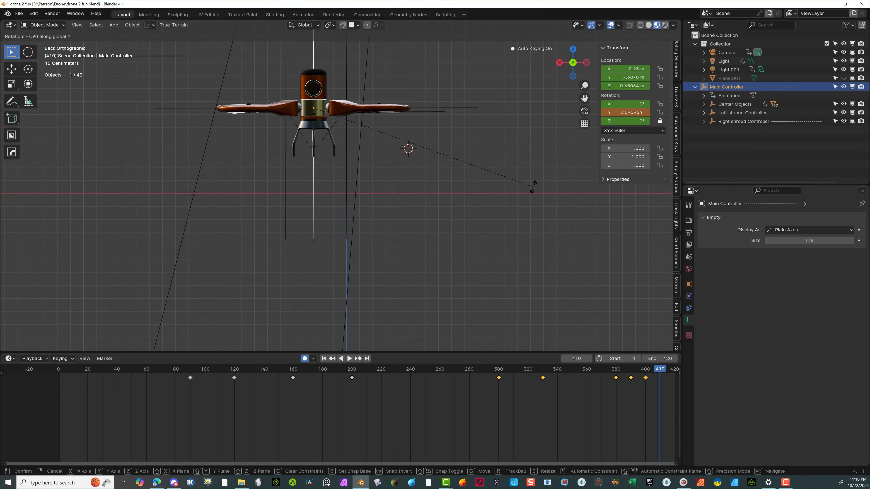
{"action": "left_click", "coordinate": [533, 187]}
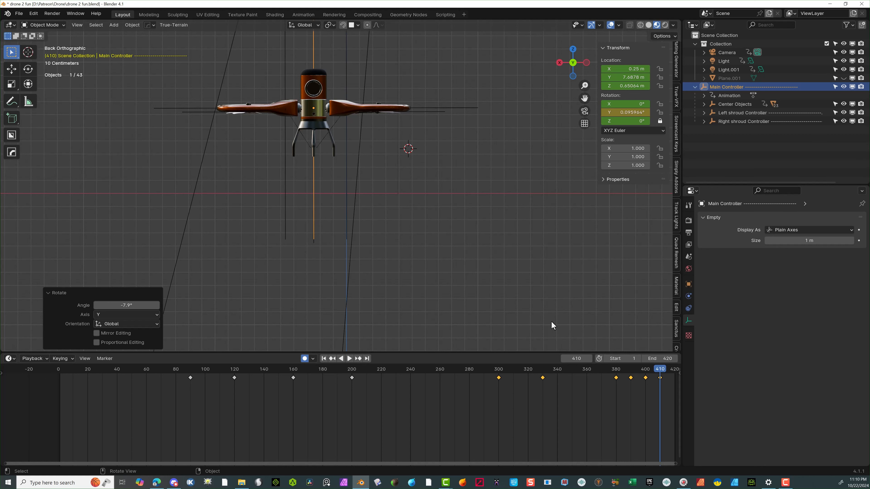
Step: At frame 420, shift the Main Controller about 0.012 m along global X, keyframe its Z location at 0.650641 m, and deselect it
{"action": "left_click_drag", "start_coordinate": [659, 371], "coordinate": [674, 380]}
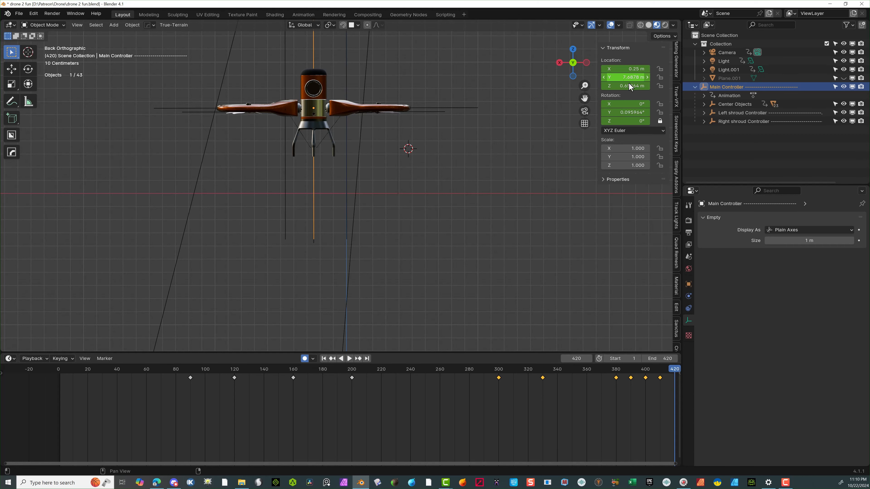
{"action": "left_click", "coordinate": [620, 85]}
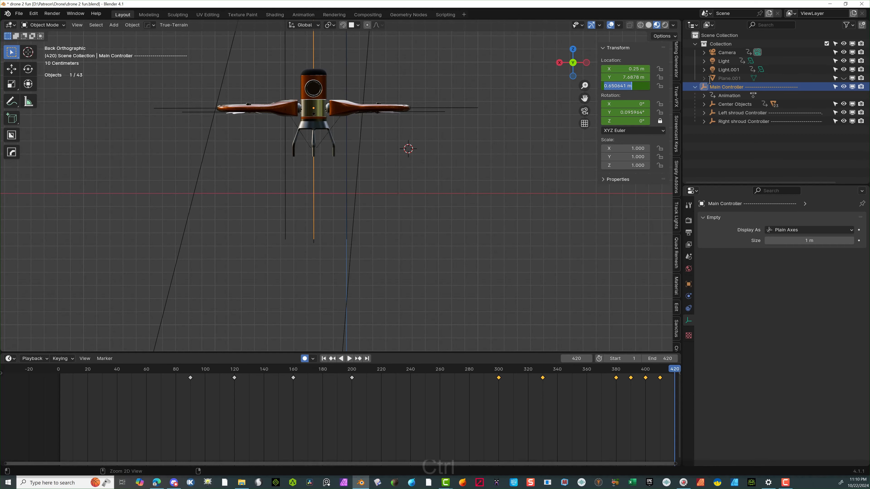
{"action": "type", "text": "0.650641 m"}
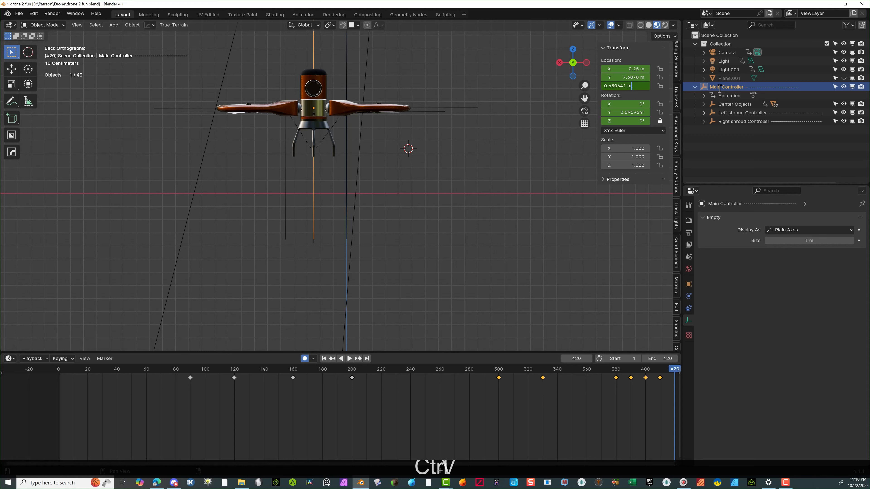
{"action": "key", "text": "Return"}
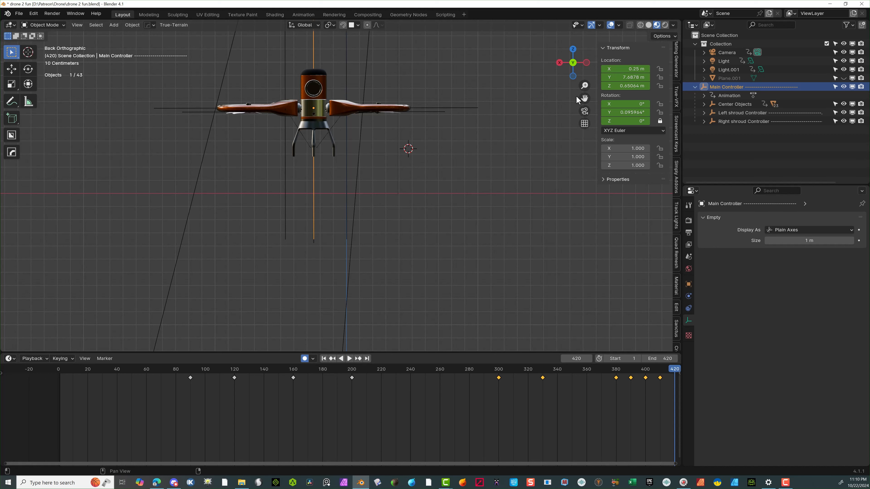
{"action": "key", "text": "g"}
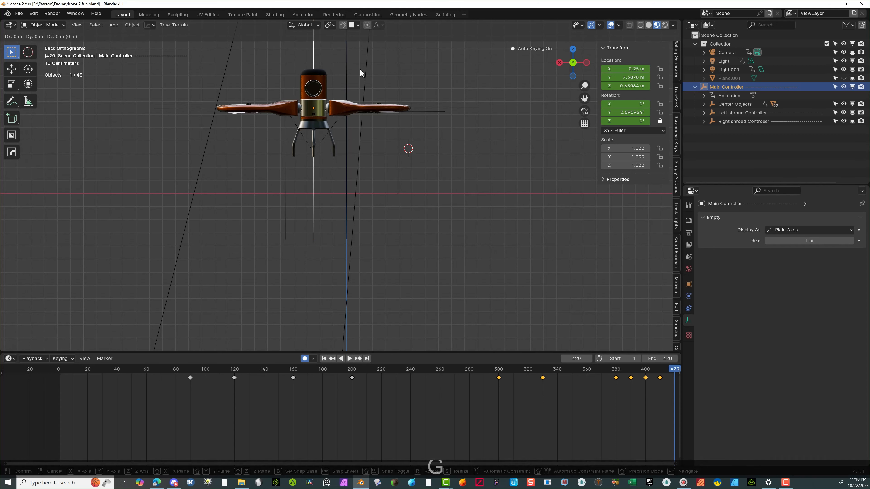
{"action": "left_click", "coordinate": [359, 94]}
{"action": "left_click", "coordinate": [626, 86]}
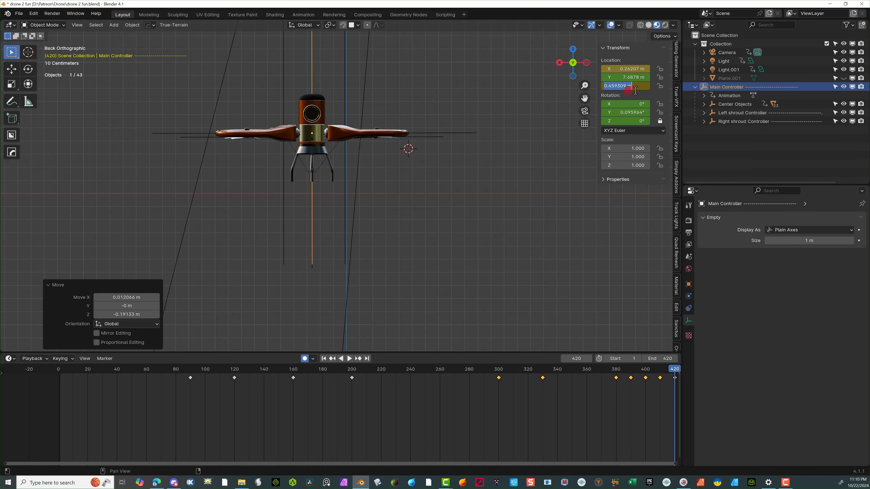
{"action": "key", "text": "ctrl"}
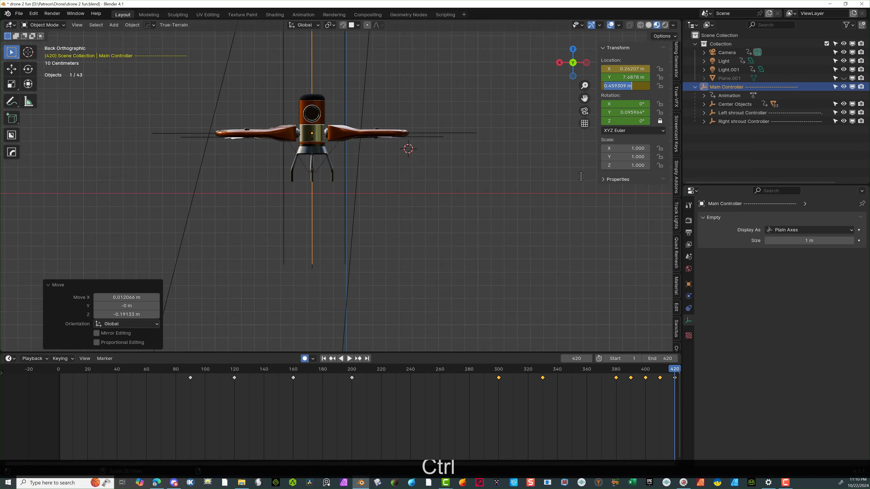
{"action": "type", "text": "0.650641 m"}
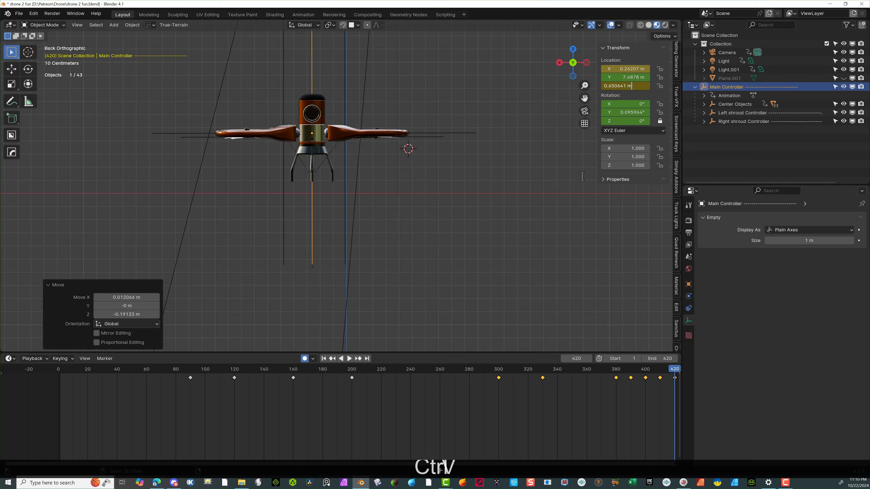
{"action": "key", "text": "Return"}
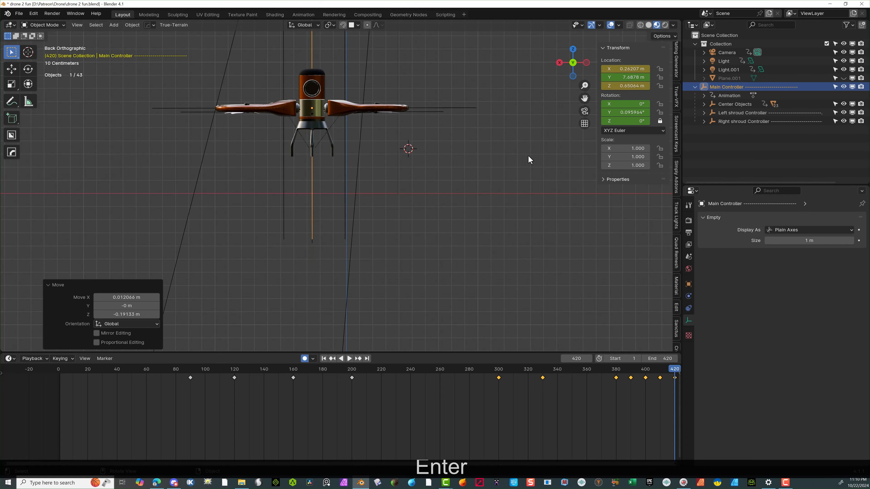
{"action": "left_click", "coordinate": [579, 135]}
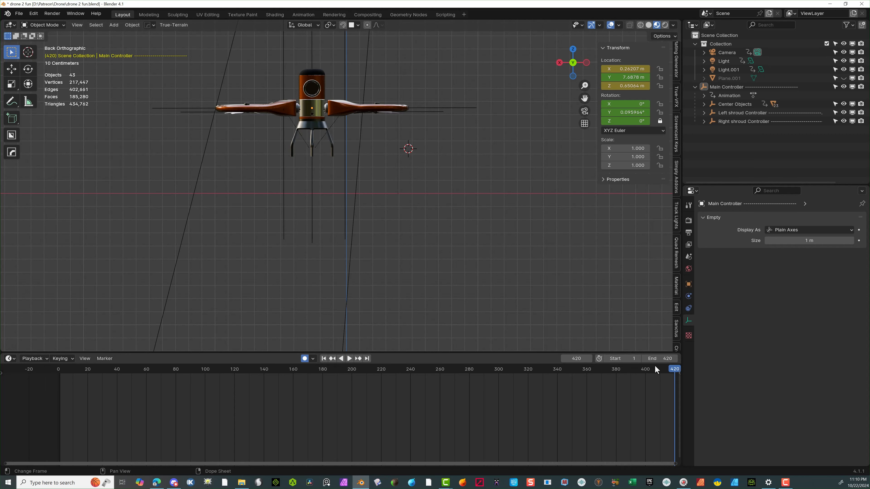
Step: Select the Main Controller and copy its Z location value from frame 1
{"action": "left_click", "coordinate": [723, 87]}
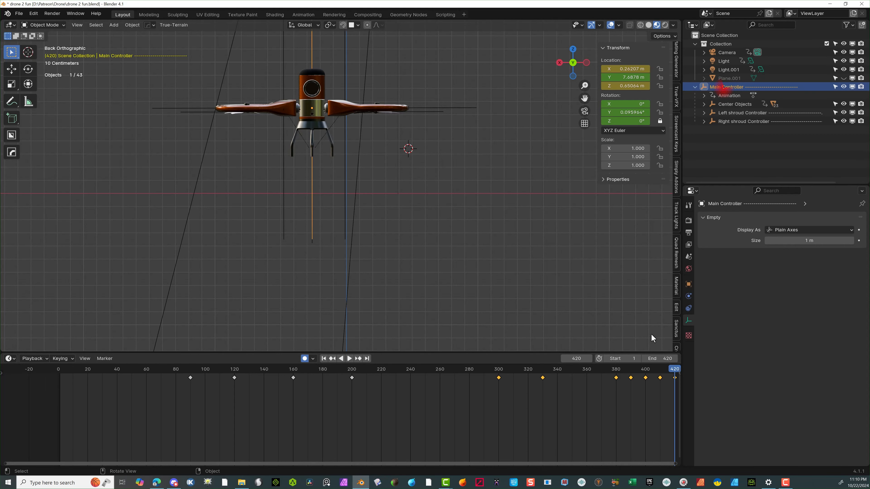
{"action": "key", "text": "space"}
{"action": "left_click", "coordinate": [70, 424]}
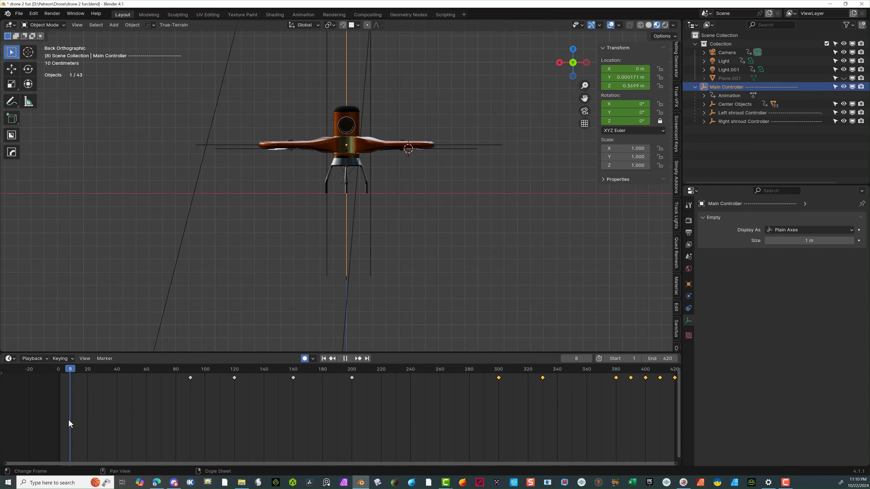
{"action": "left_click_drag", "start_coordinate": [69, 420], "coordinate": [59, 415]}
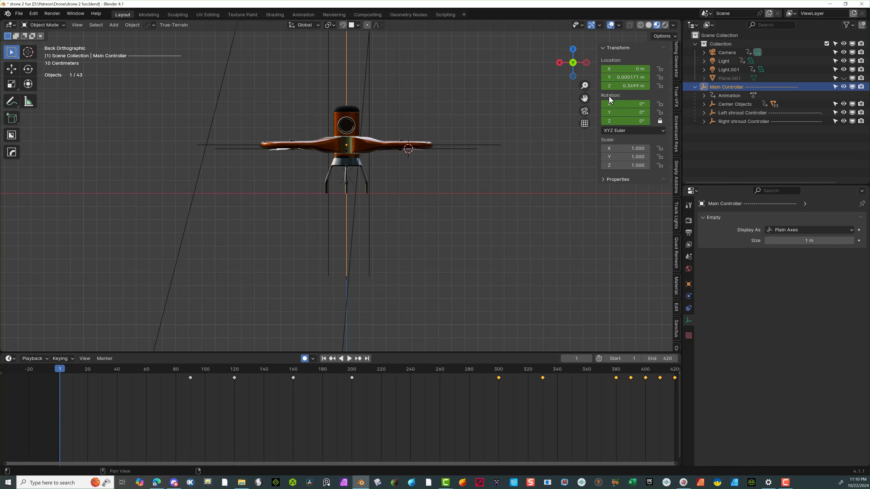
{"action": "left_click", "coordinate": [618, 85]}
{"action": "left_click_drag", "start_coordinate": [629, 86], "coordinate": [593, 91]}
{"action": "key", "text": "ctrl+c"}
Step: Set the Main Controller's Z location to the copied 0.3699 m at frame 420 for the touchdown
{"action": "left_click", "coordinate": [102, 345]}
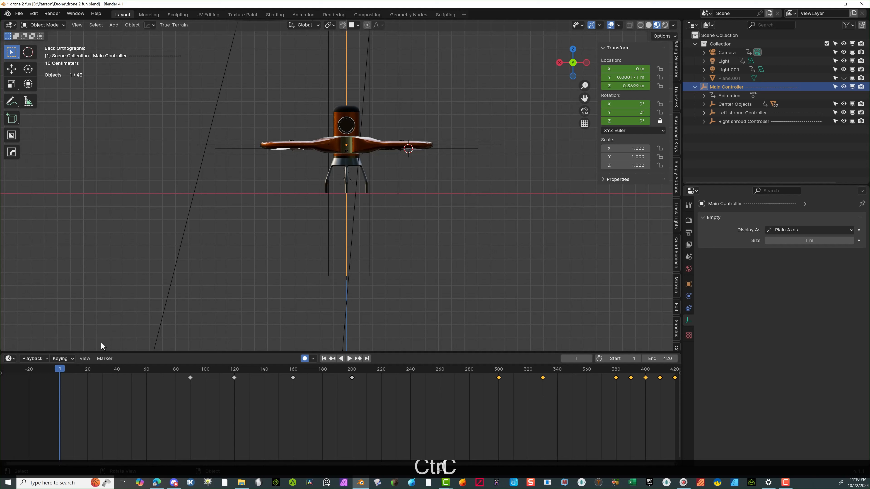
{"action": "key", "text": "space"}
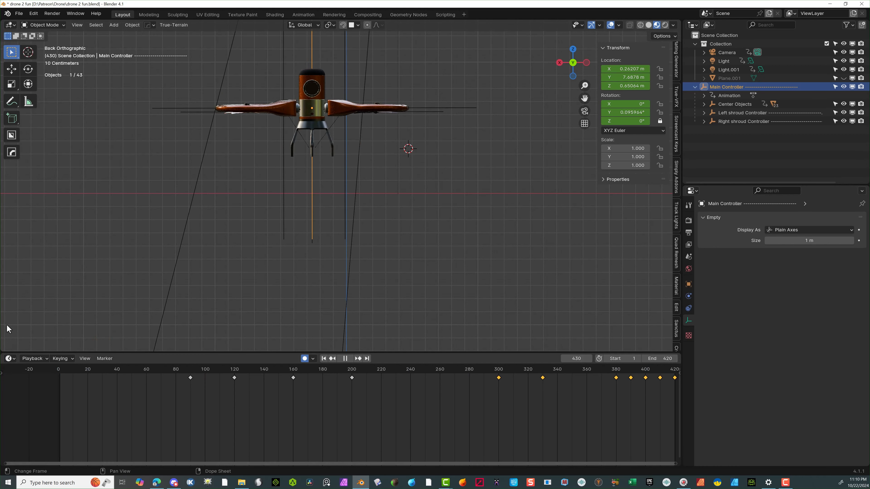
{"action": "key", "text": "space"}
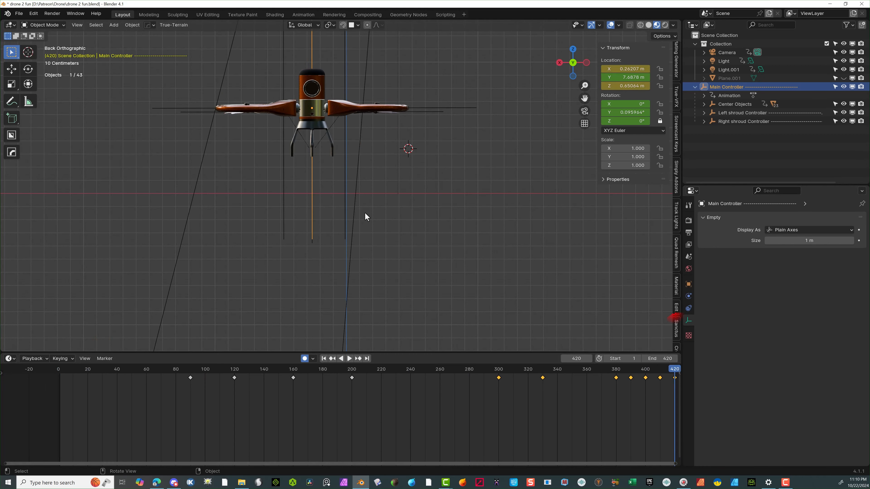
{"action": "left_click", "coordinate": [617, 86]}
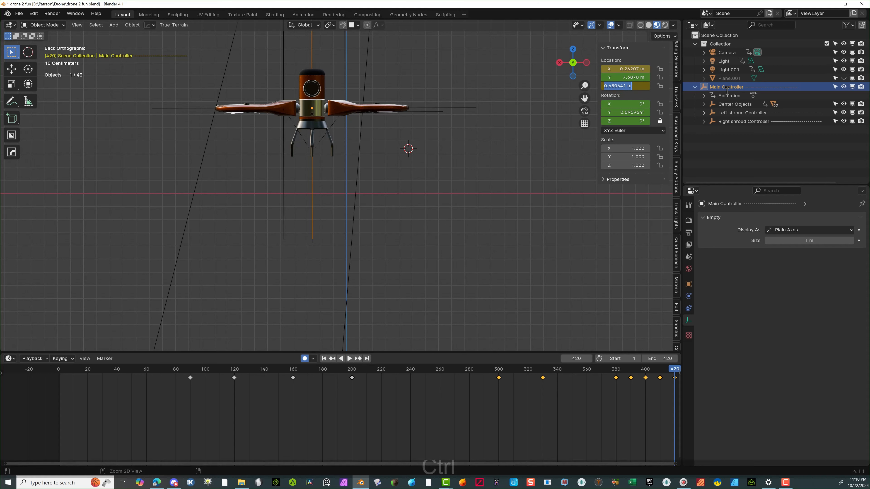
{"action": "key", "text": "ctrl+v"}
{"action": "key", "text": "Return"}
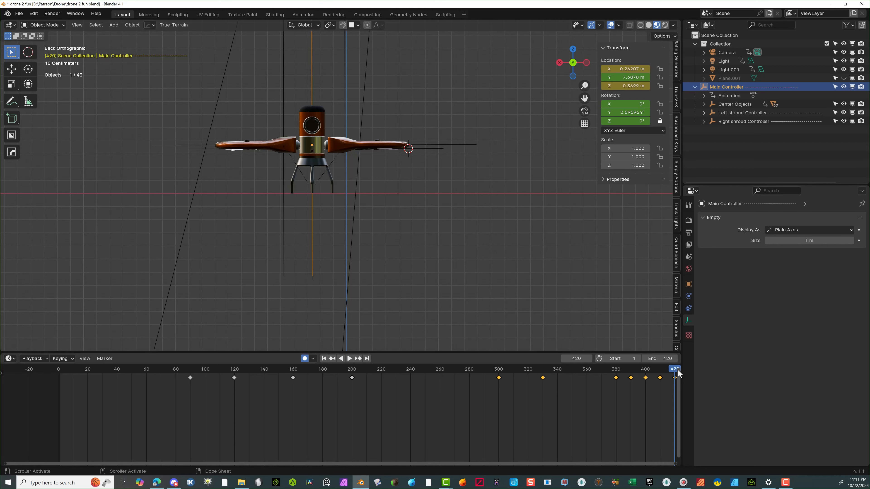
Step: Return to frame 0, switch to the camera view, and play the animation to review the flight
{"action": "key", "text": "shift+ctrl+space"}
{"action": "left_click_drag", "start_coordinate": [627, 377], "coordinate": [37, 423]}
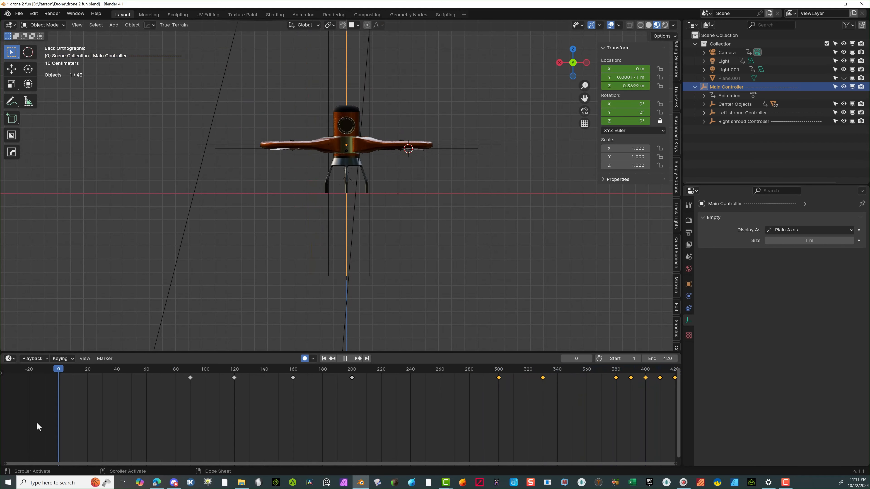
{"action": "left_click", "coordinate": [79, 24]}
{"action": "mouse_move", "coordinate": [86, 125]}
{"action": "left_click", "coordinate": [206, 135]}
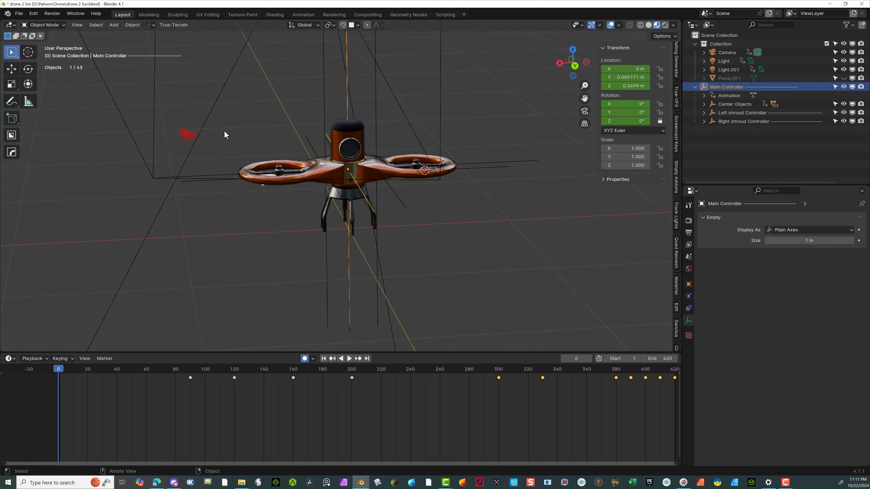
{"action": "left_click", "coordinate": [350, 359]}
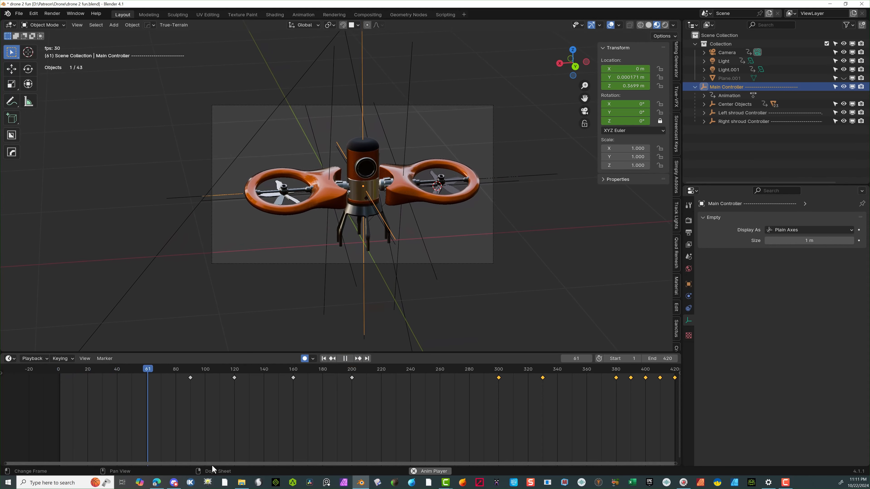
{"action": "mouse_move", "coordinate": [175, 486]}
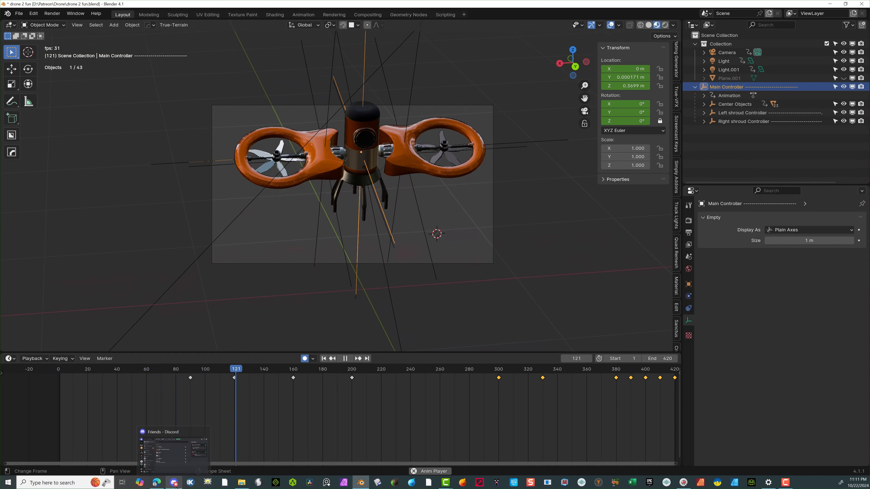